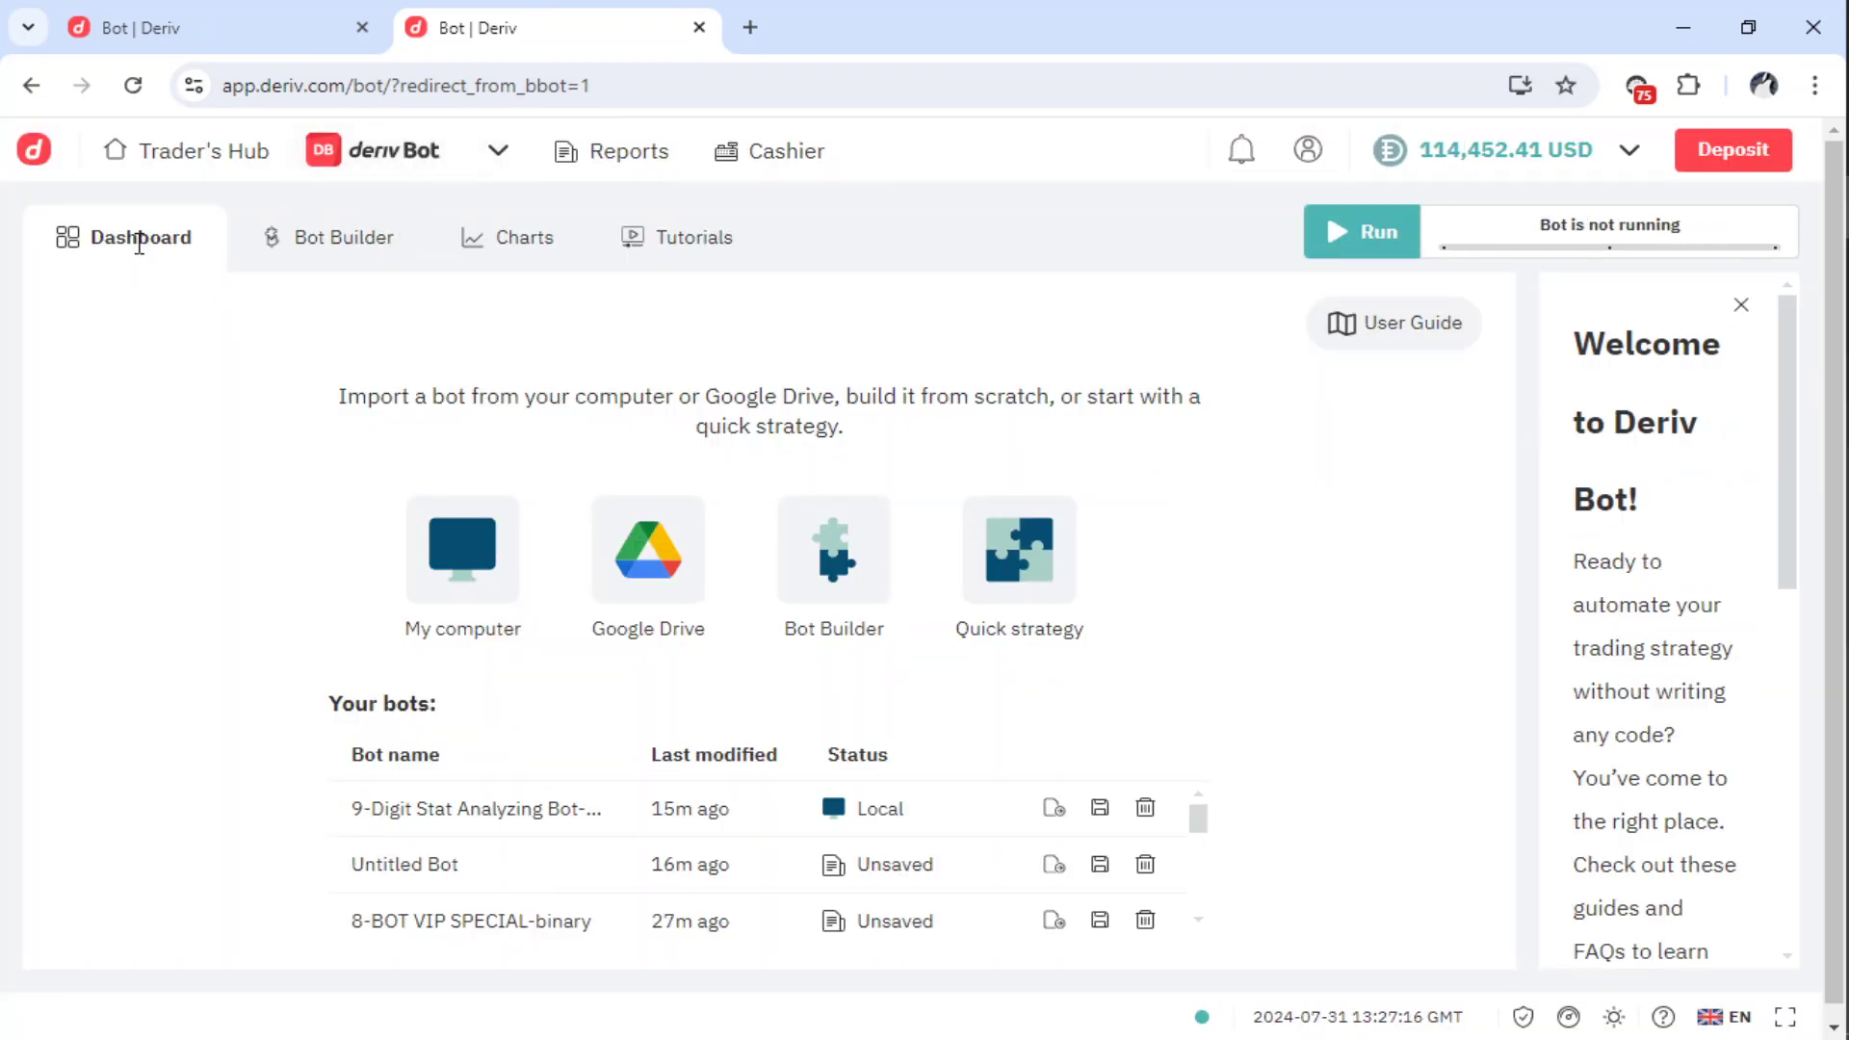
Choose the 9-Digit Stat Analyzing Bot-binary XML from the computer to preview it in Load strategy
left_click(490, 608)
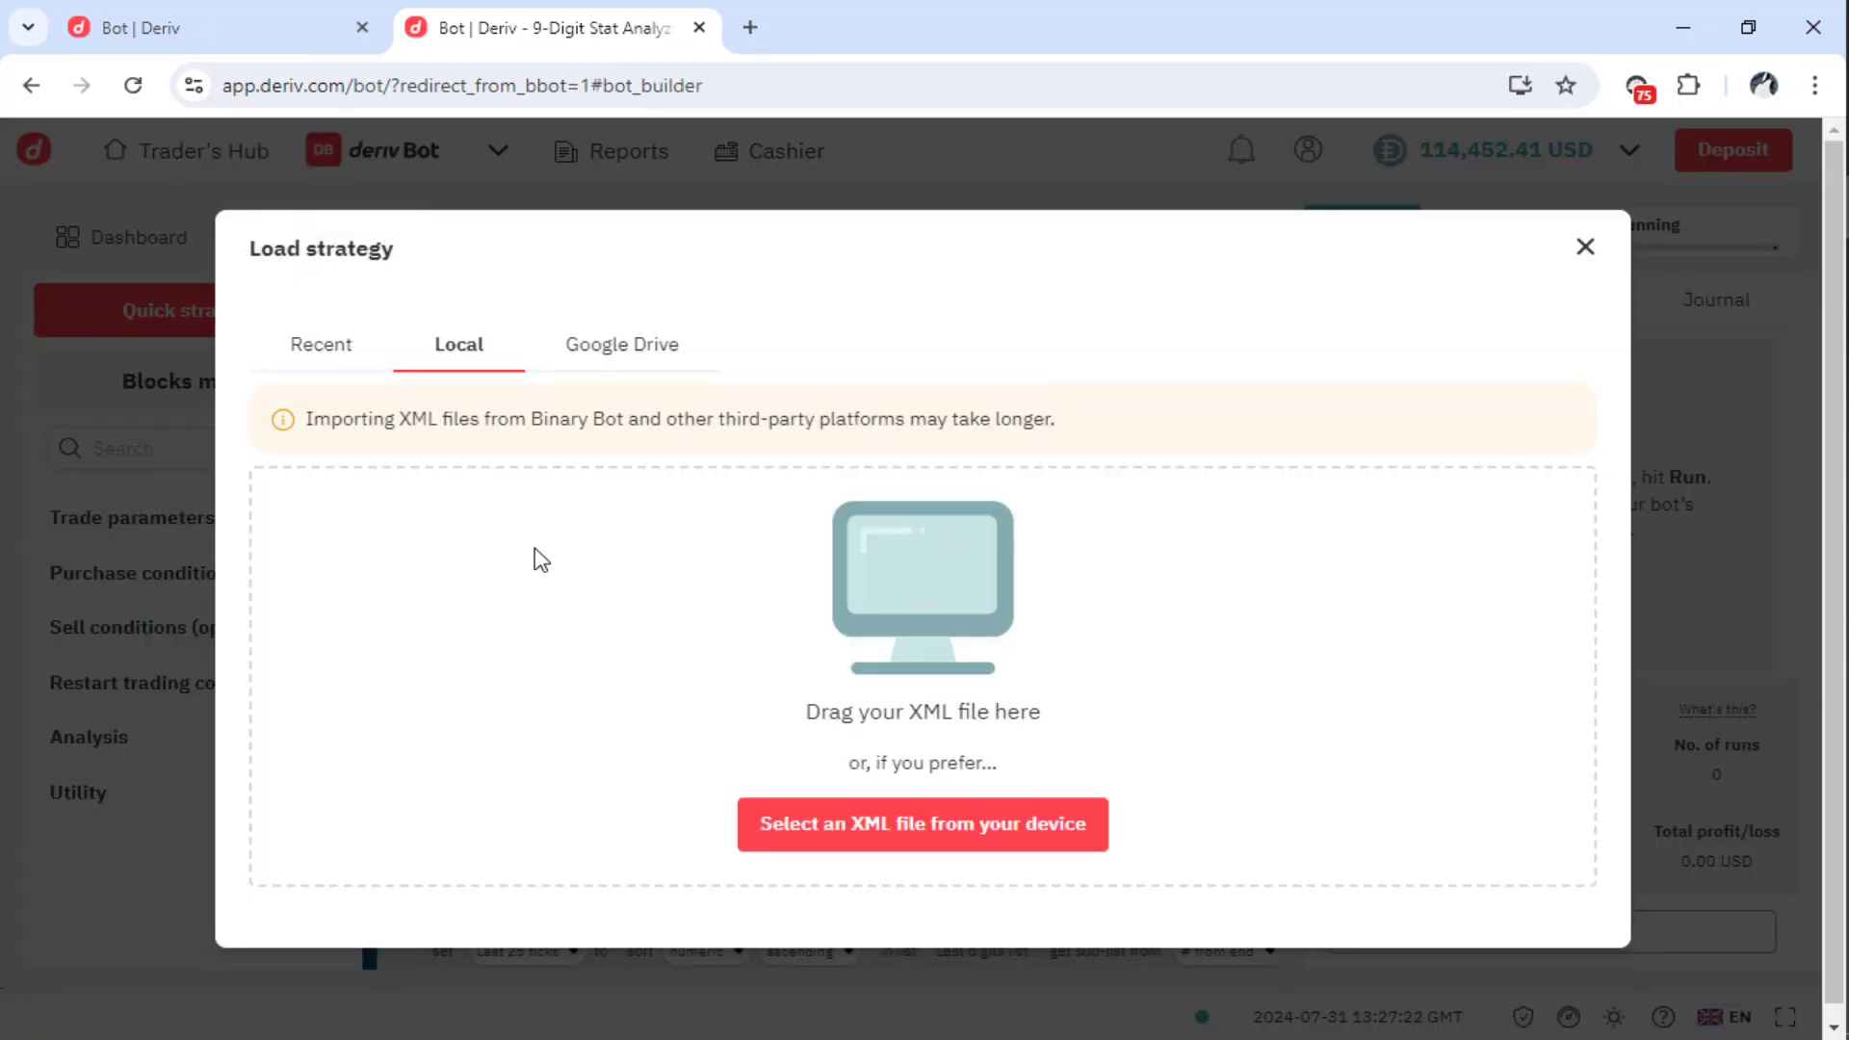
left_click(321, 348)
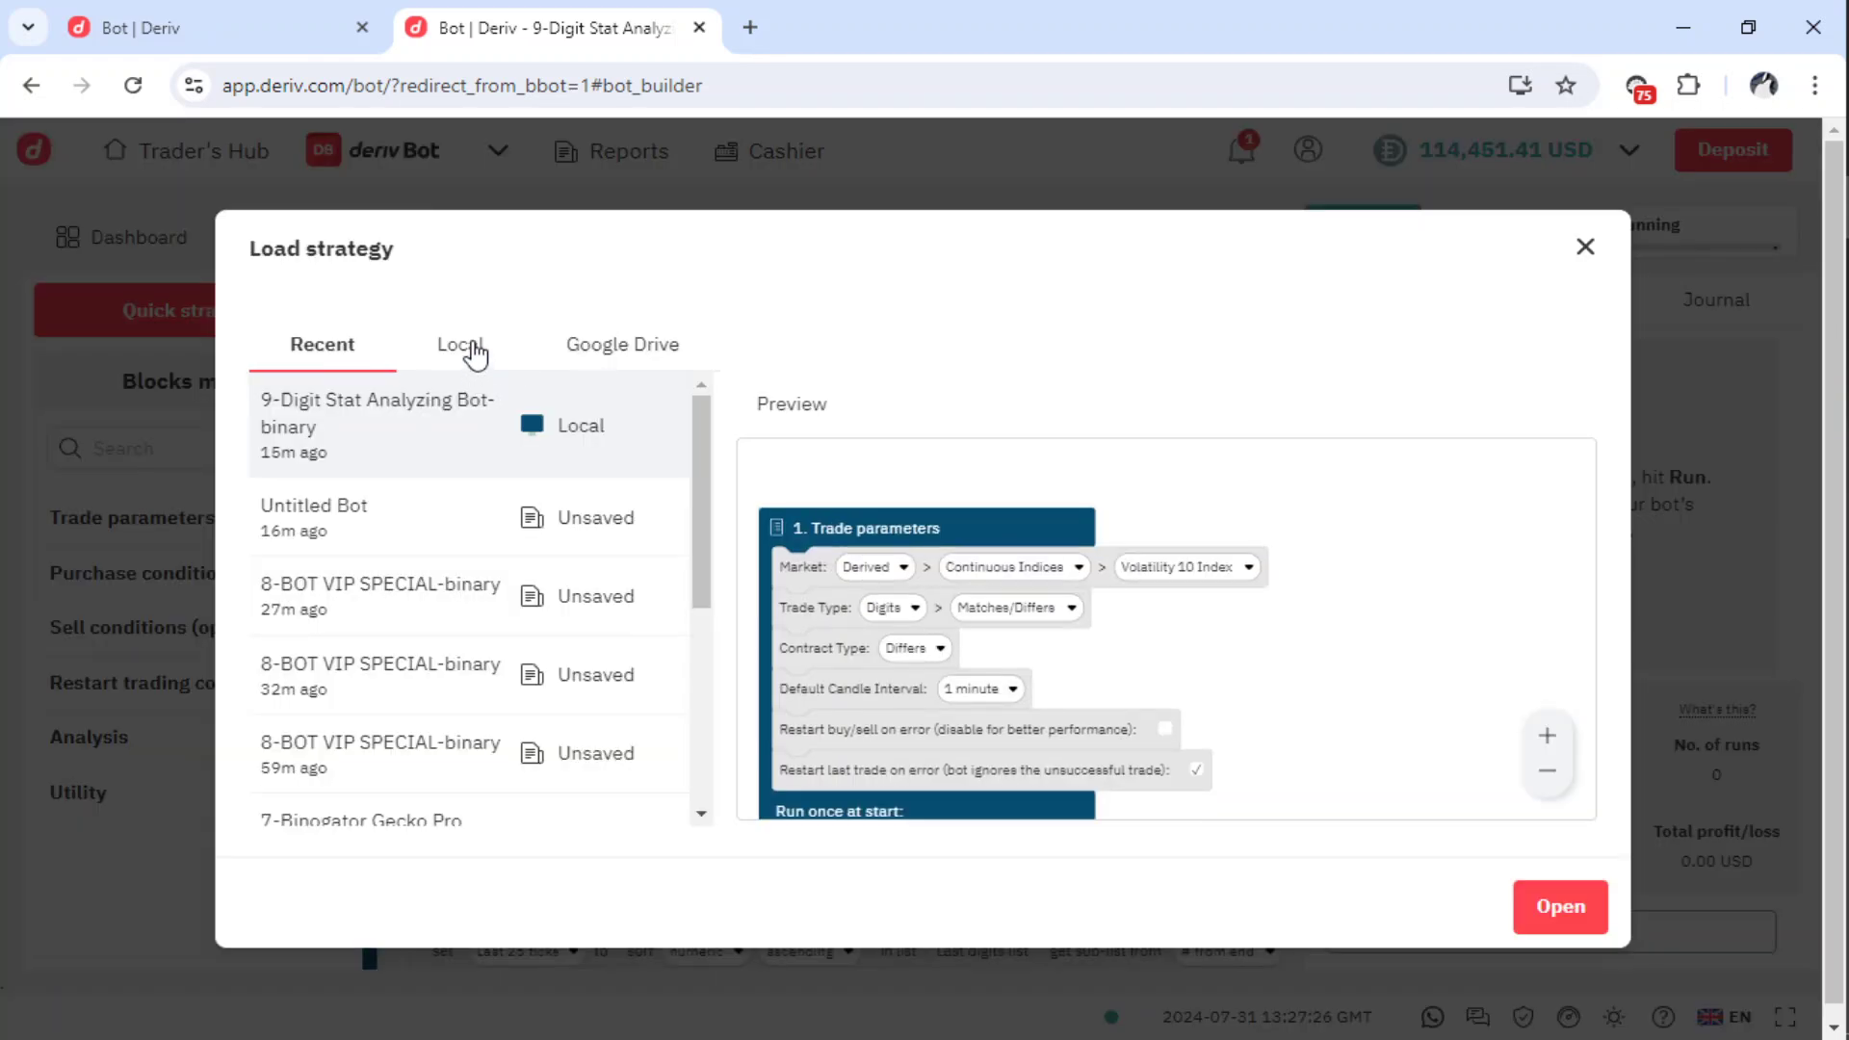
left_click(471, 352)
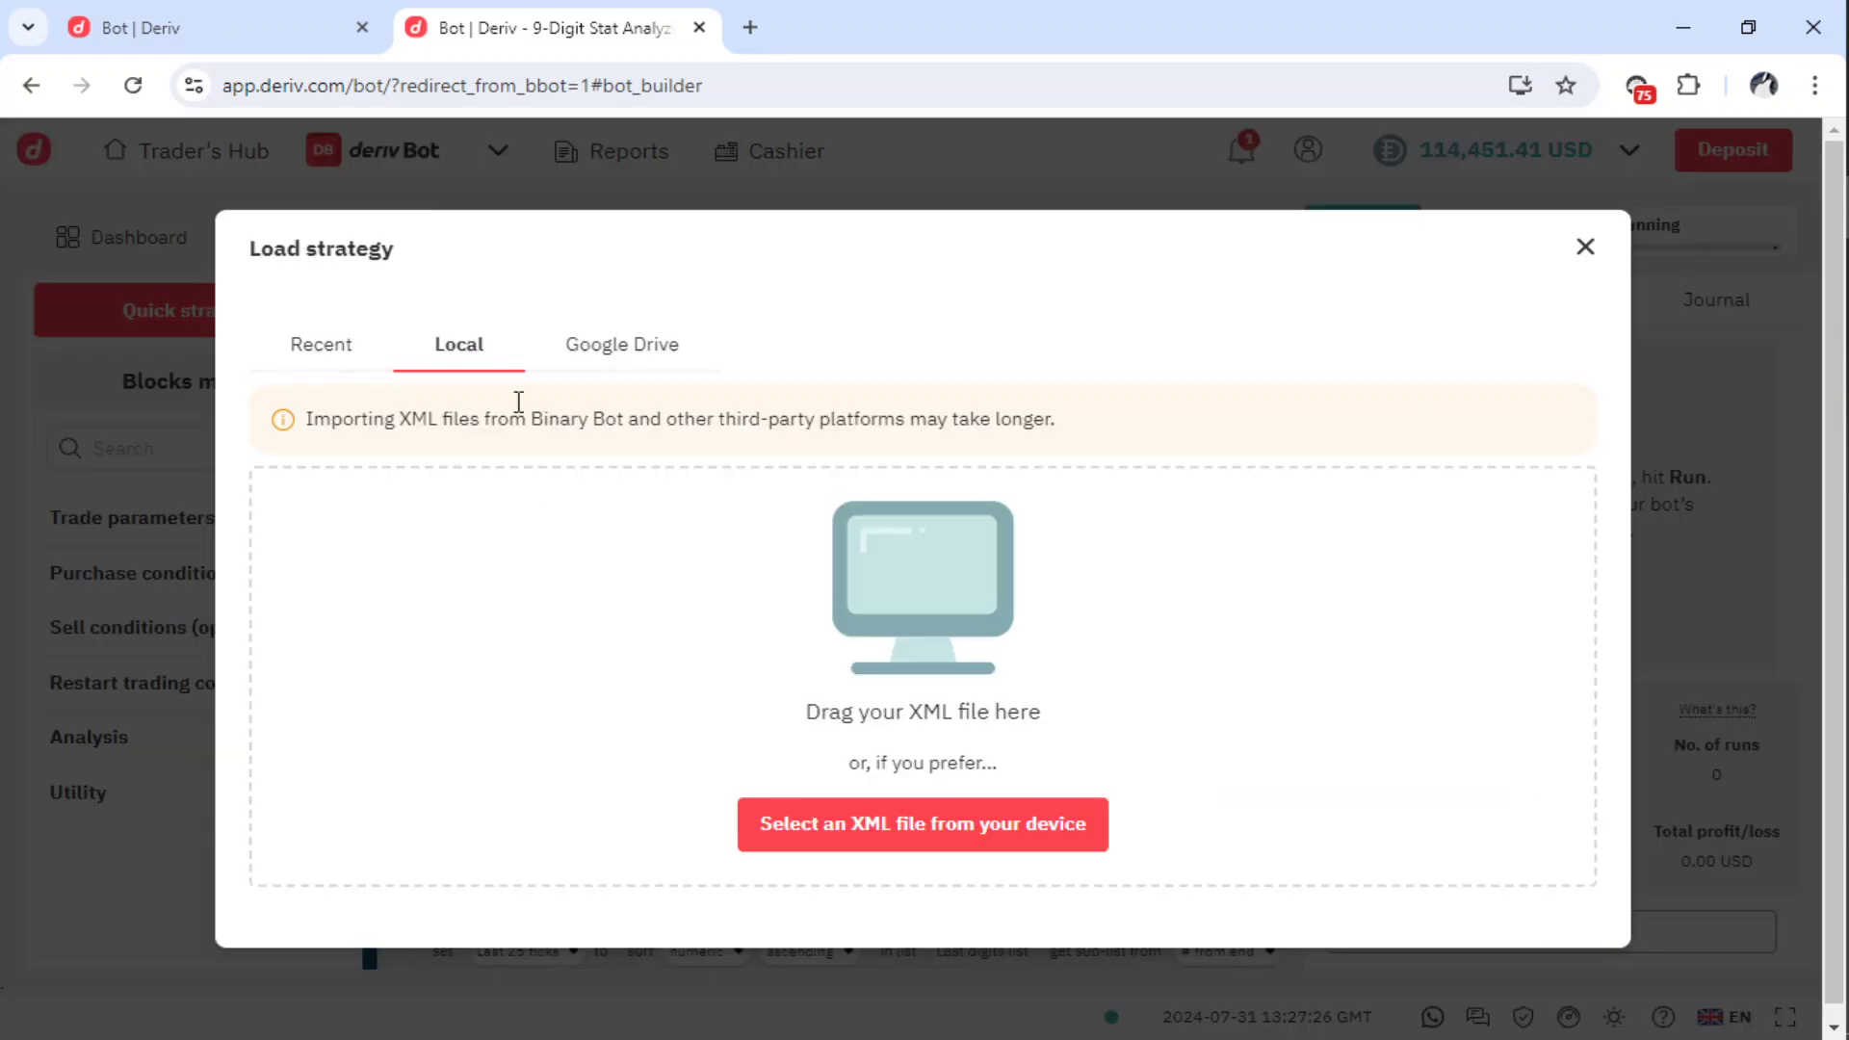
left_click(1003, 838)
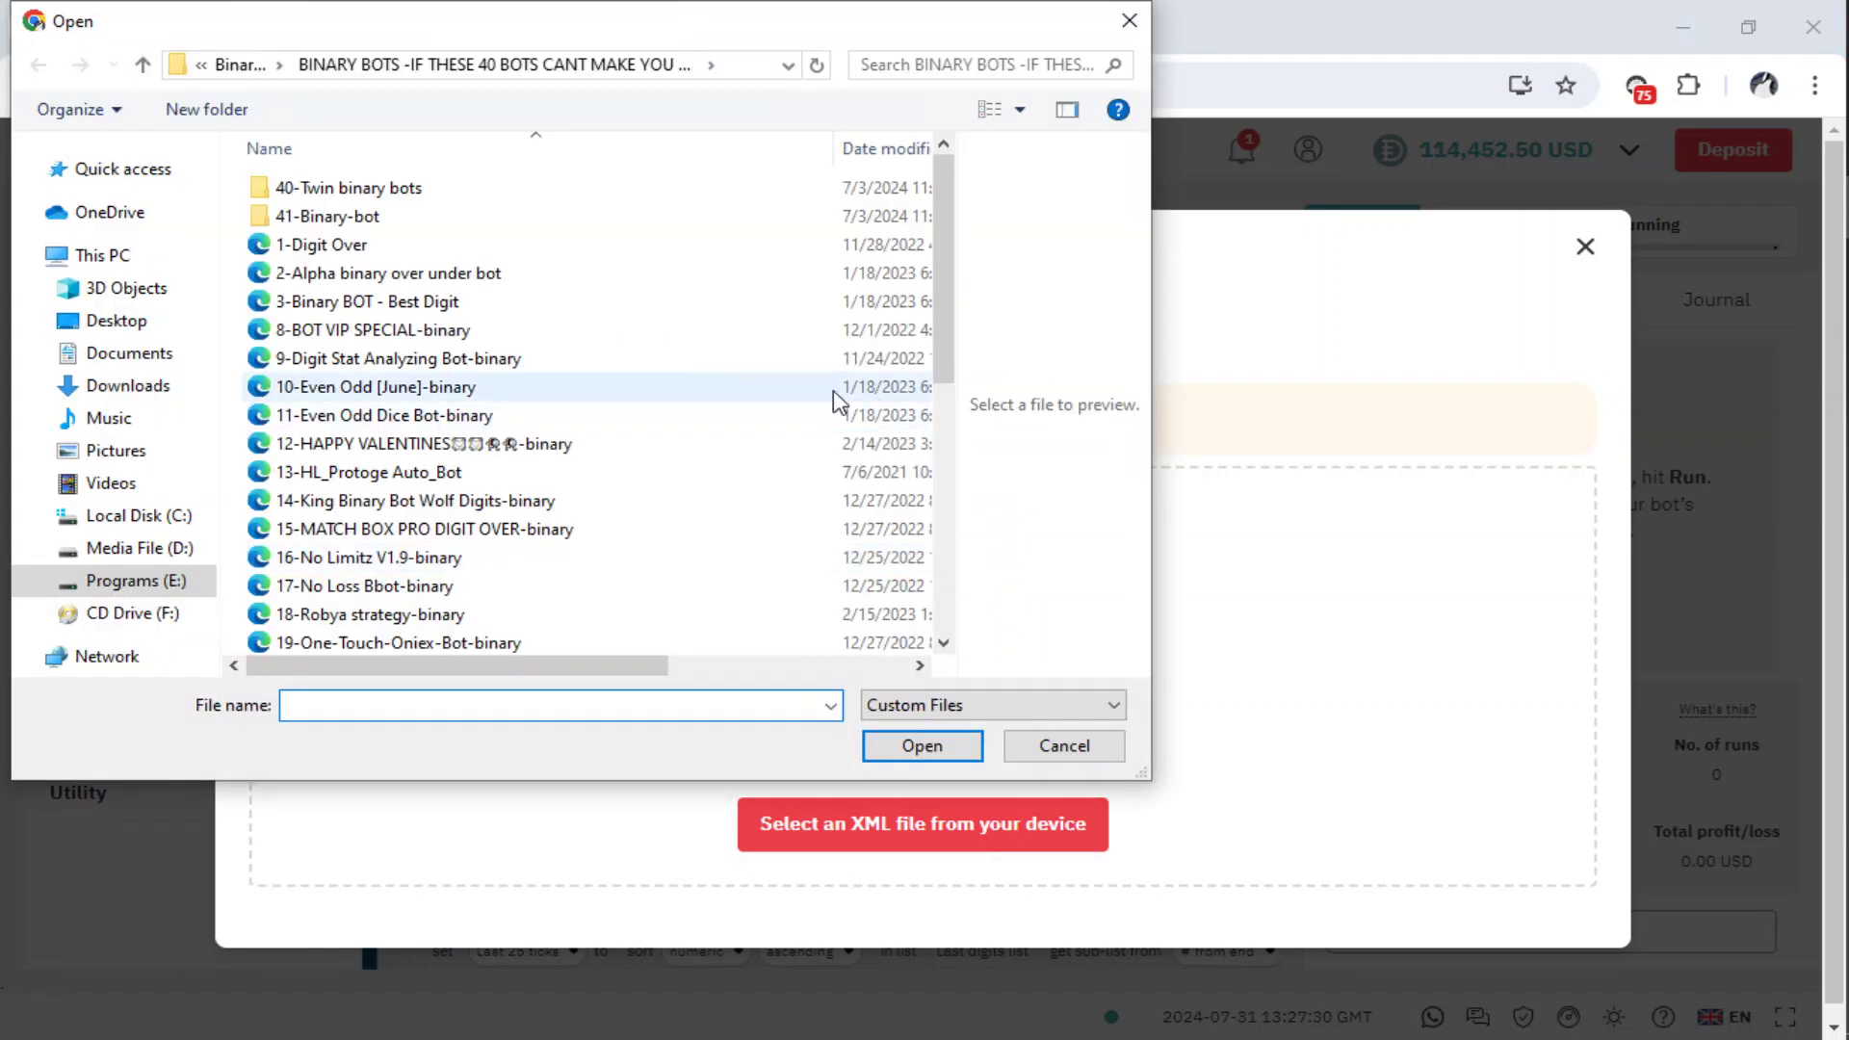
left_click(508, 359)
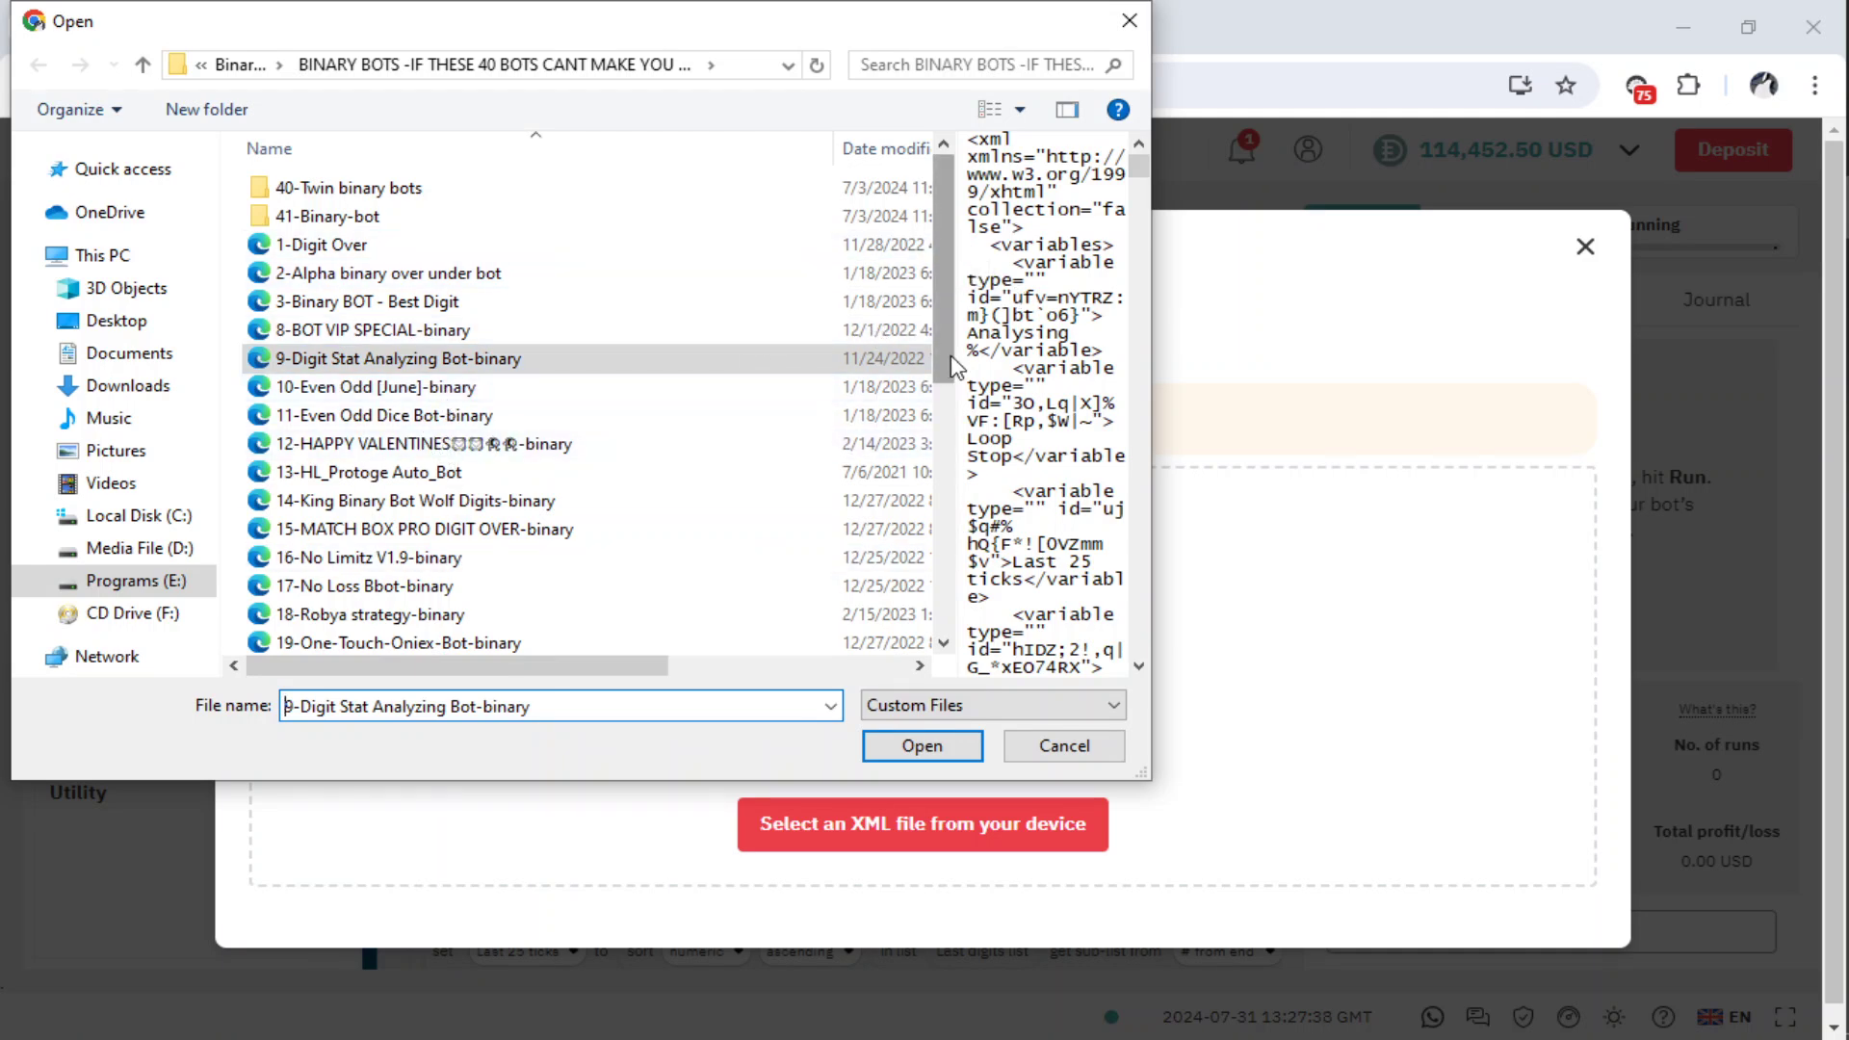
mouse_move(948, 255)
left_mouse_down()
mouse_move(945, 428)
mouse_move(945, 390)
mouse_move(982, 655)
mouse_move(934, 231)
left_mouse_up()
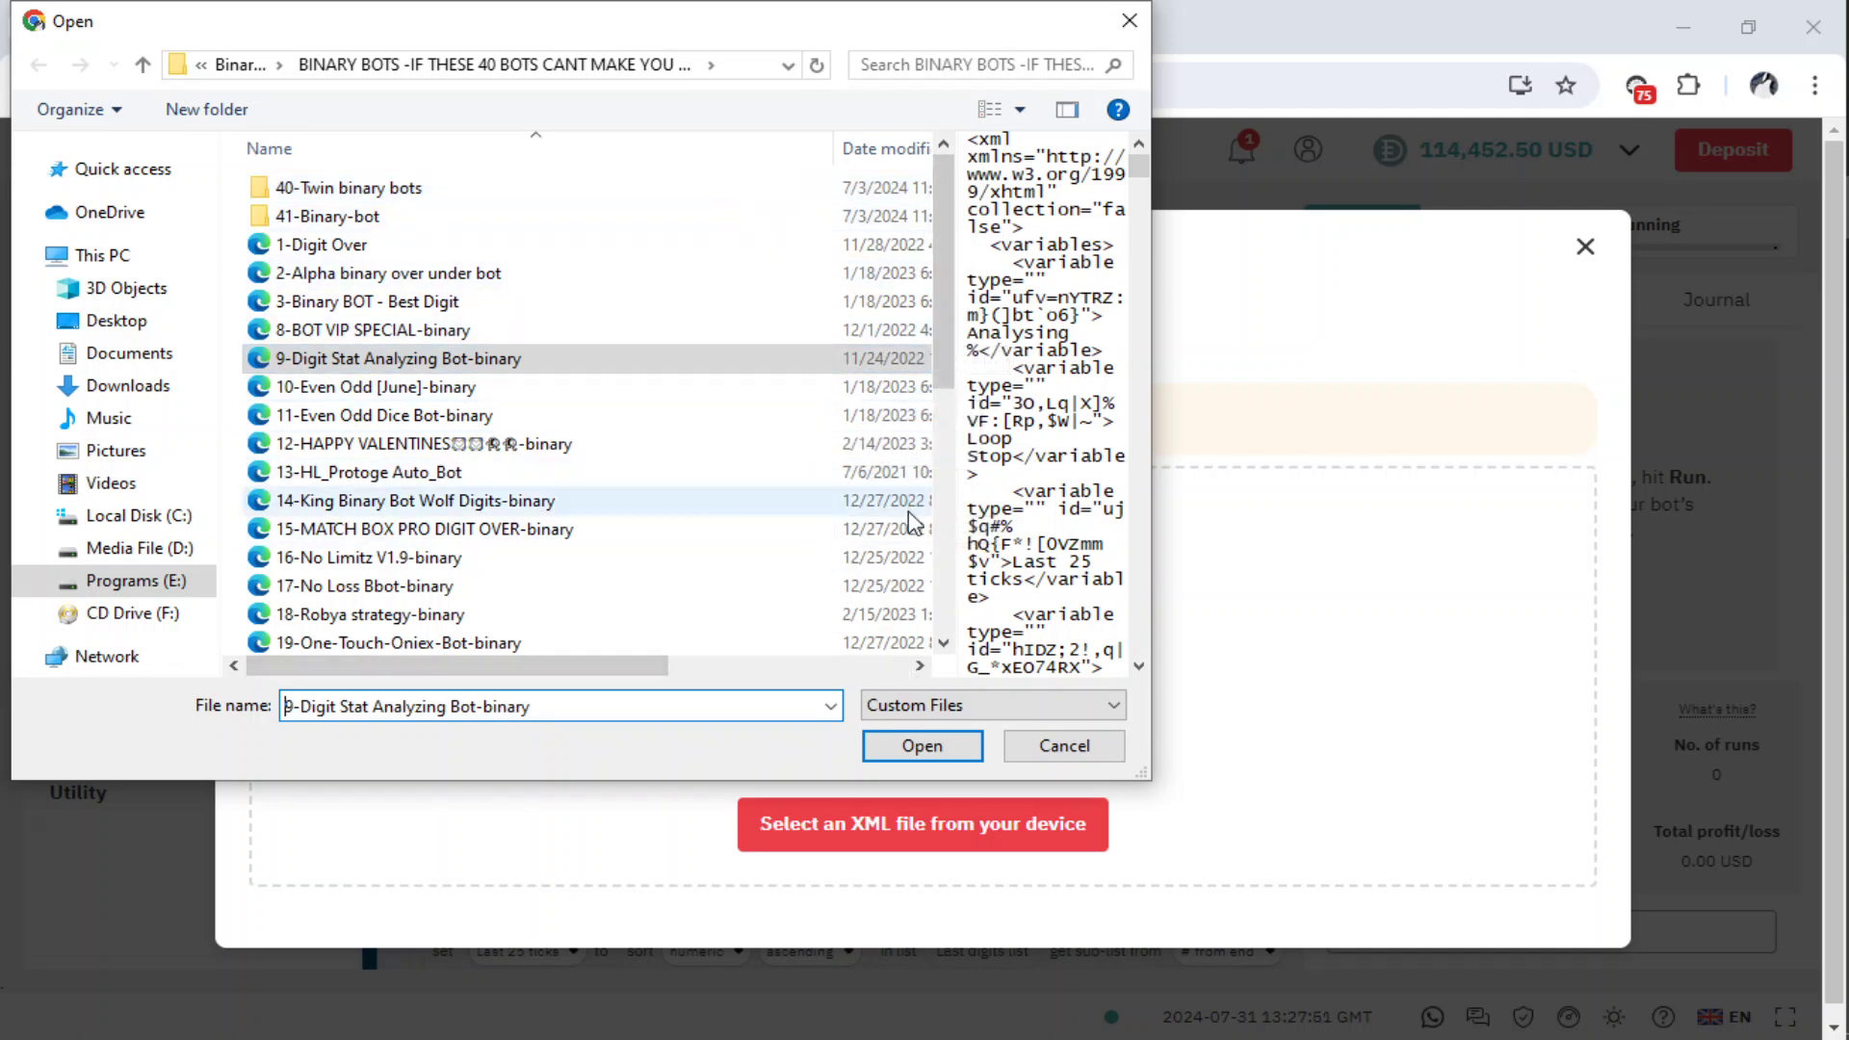
left_click(927, 746)
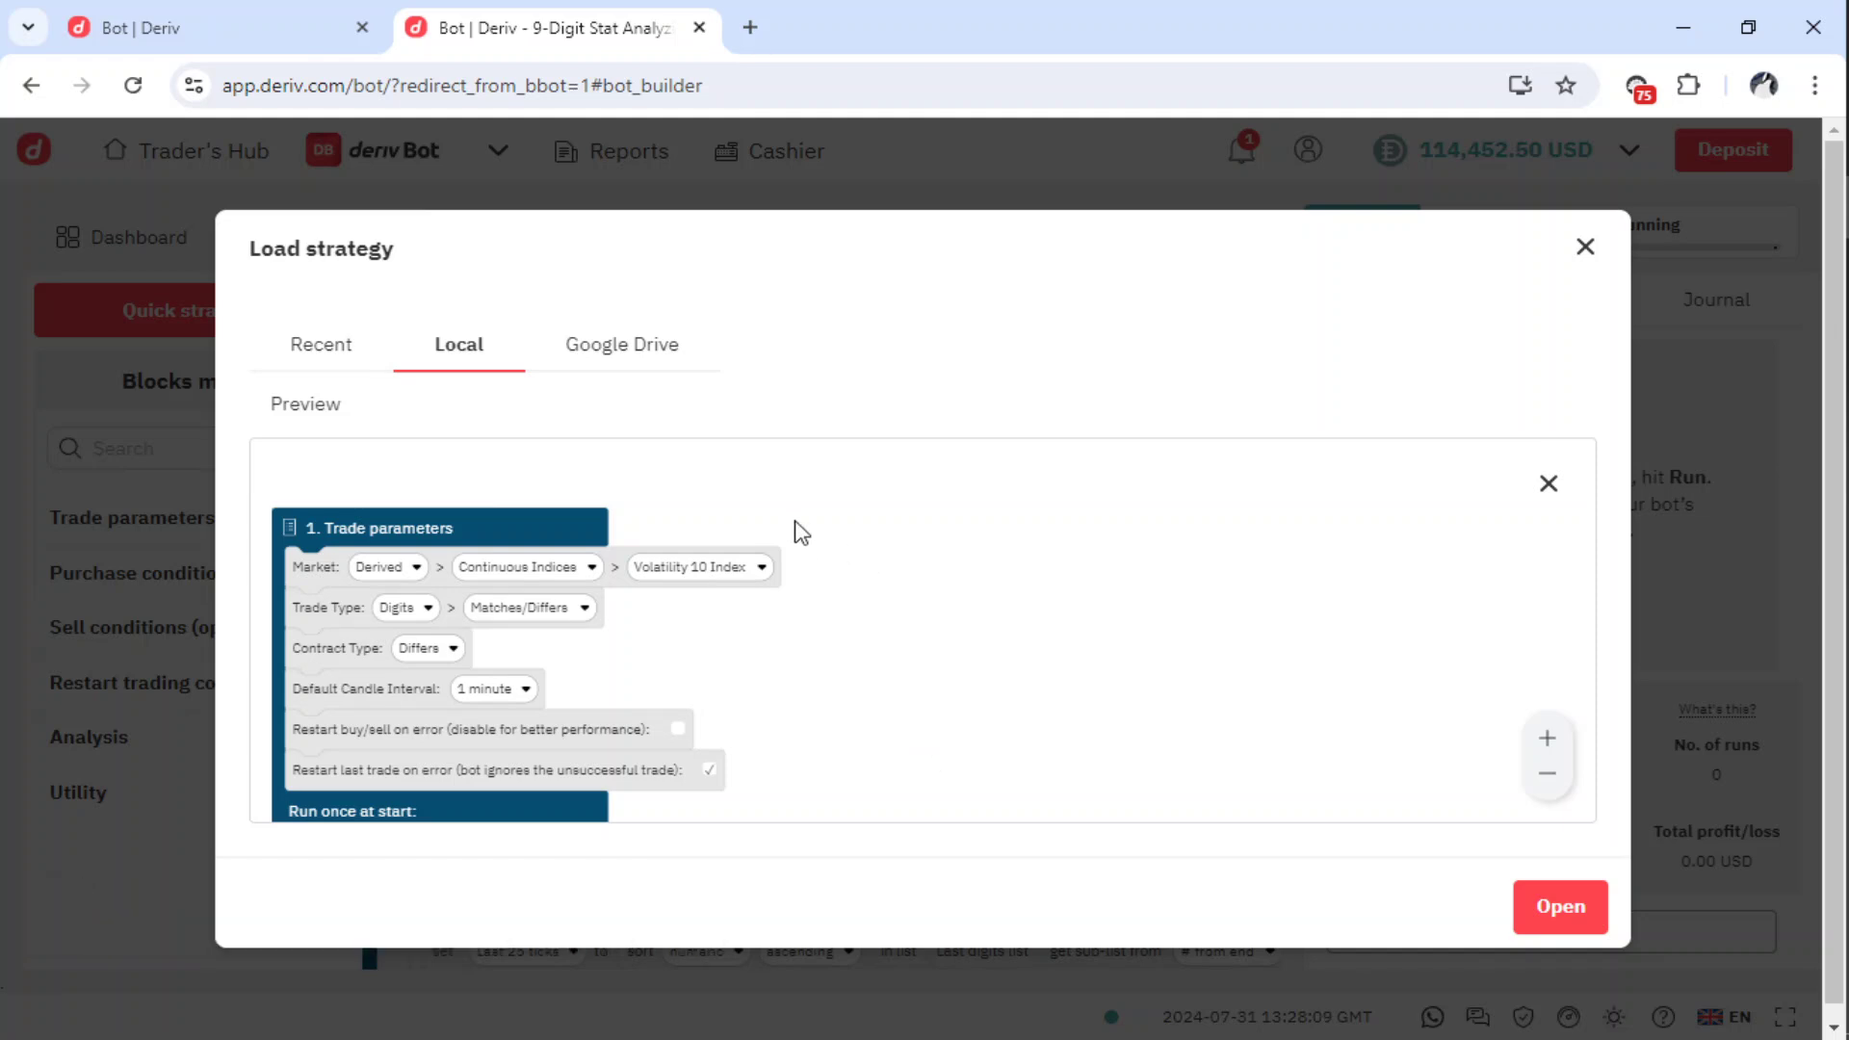
Load the bot into Bot Builder and view its Trade parameters and Last 25 ticks digit rows
left_click(1582, 912)
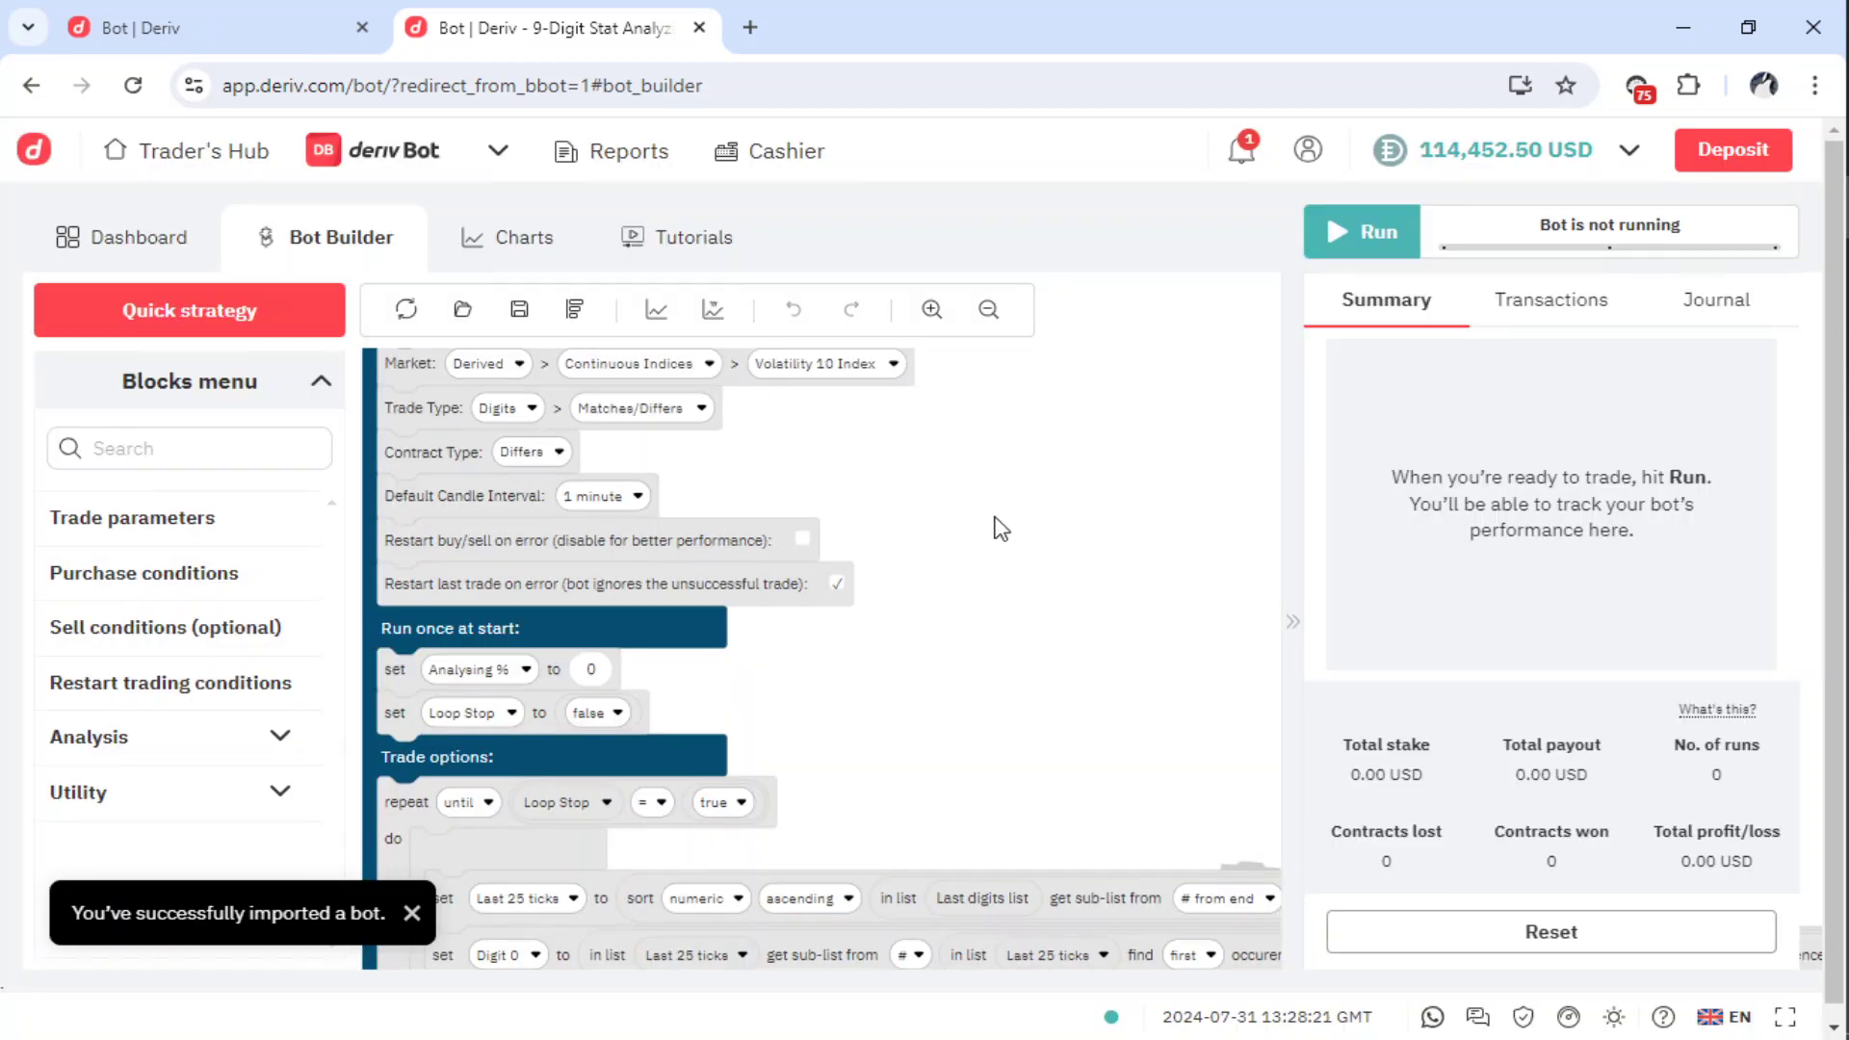
left_click_drag(1009, 537, 1040, 578)
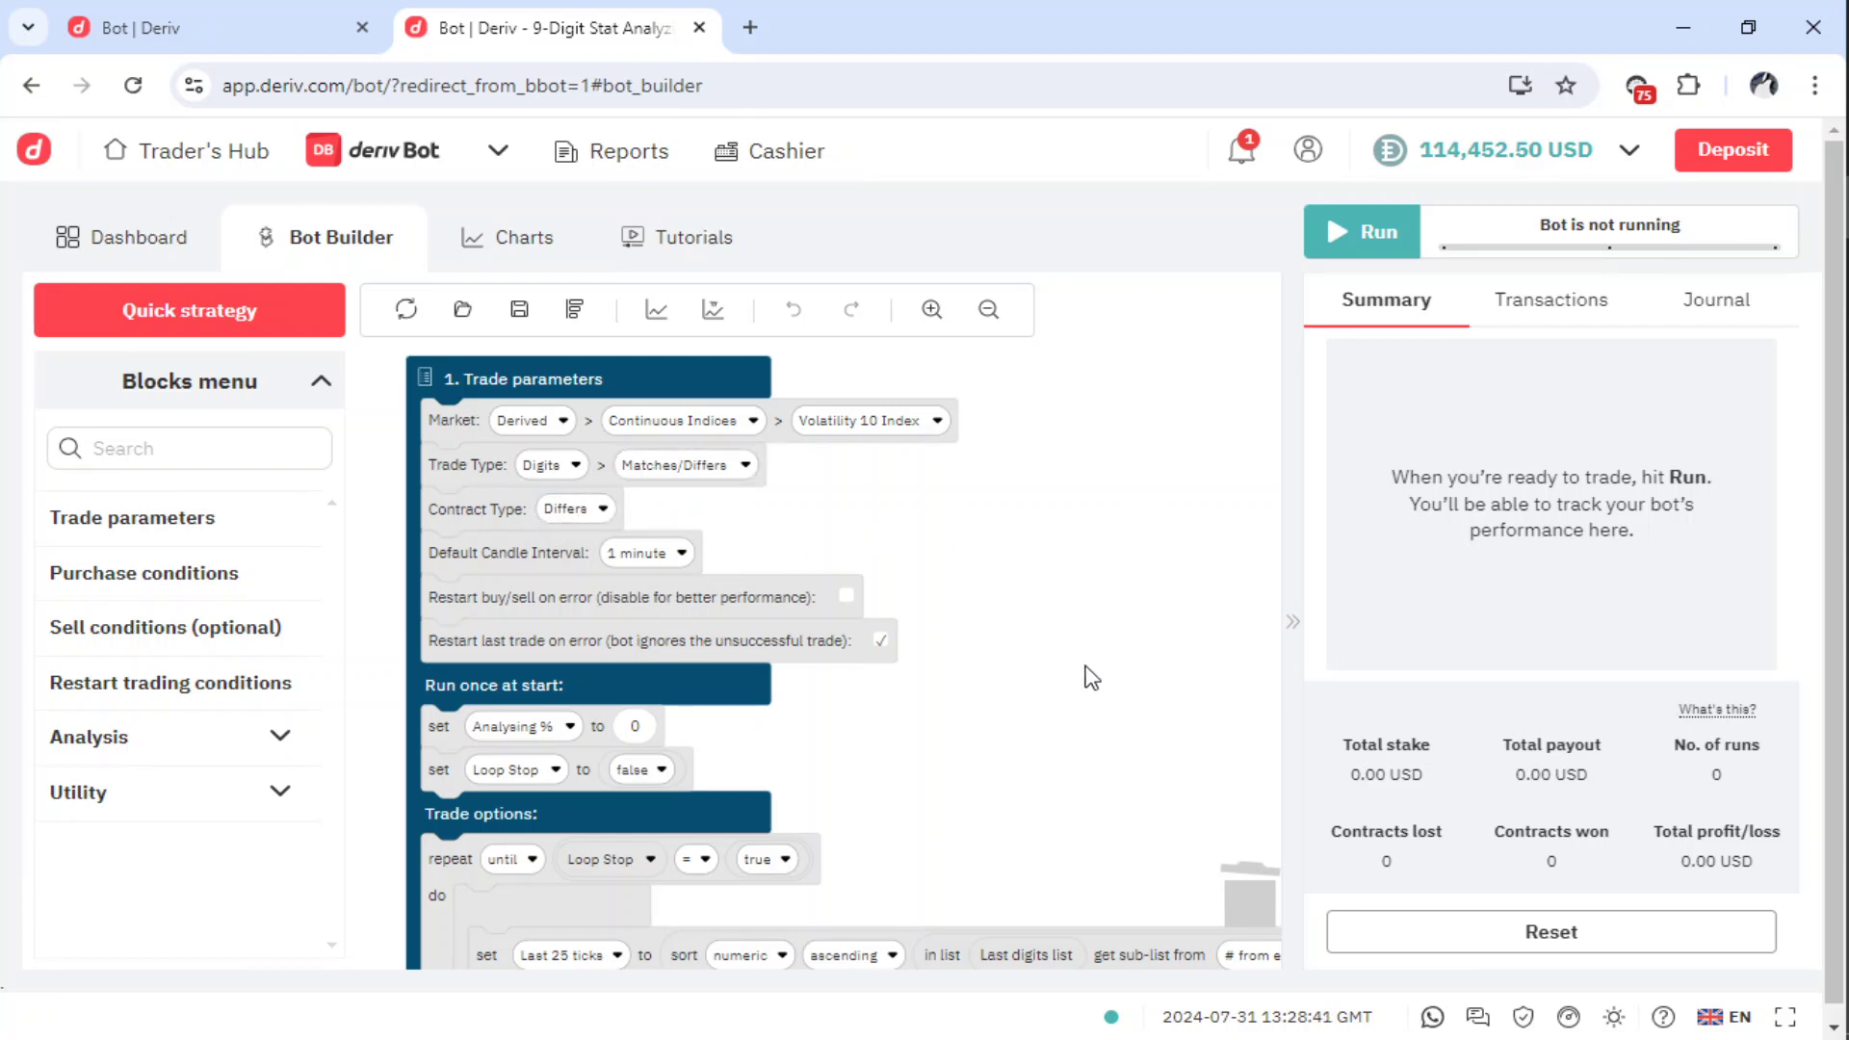
left_click_drag(1079, 662, 1080, 547)
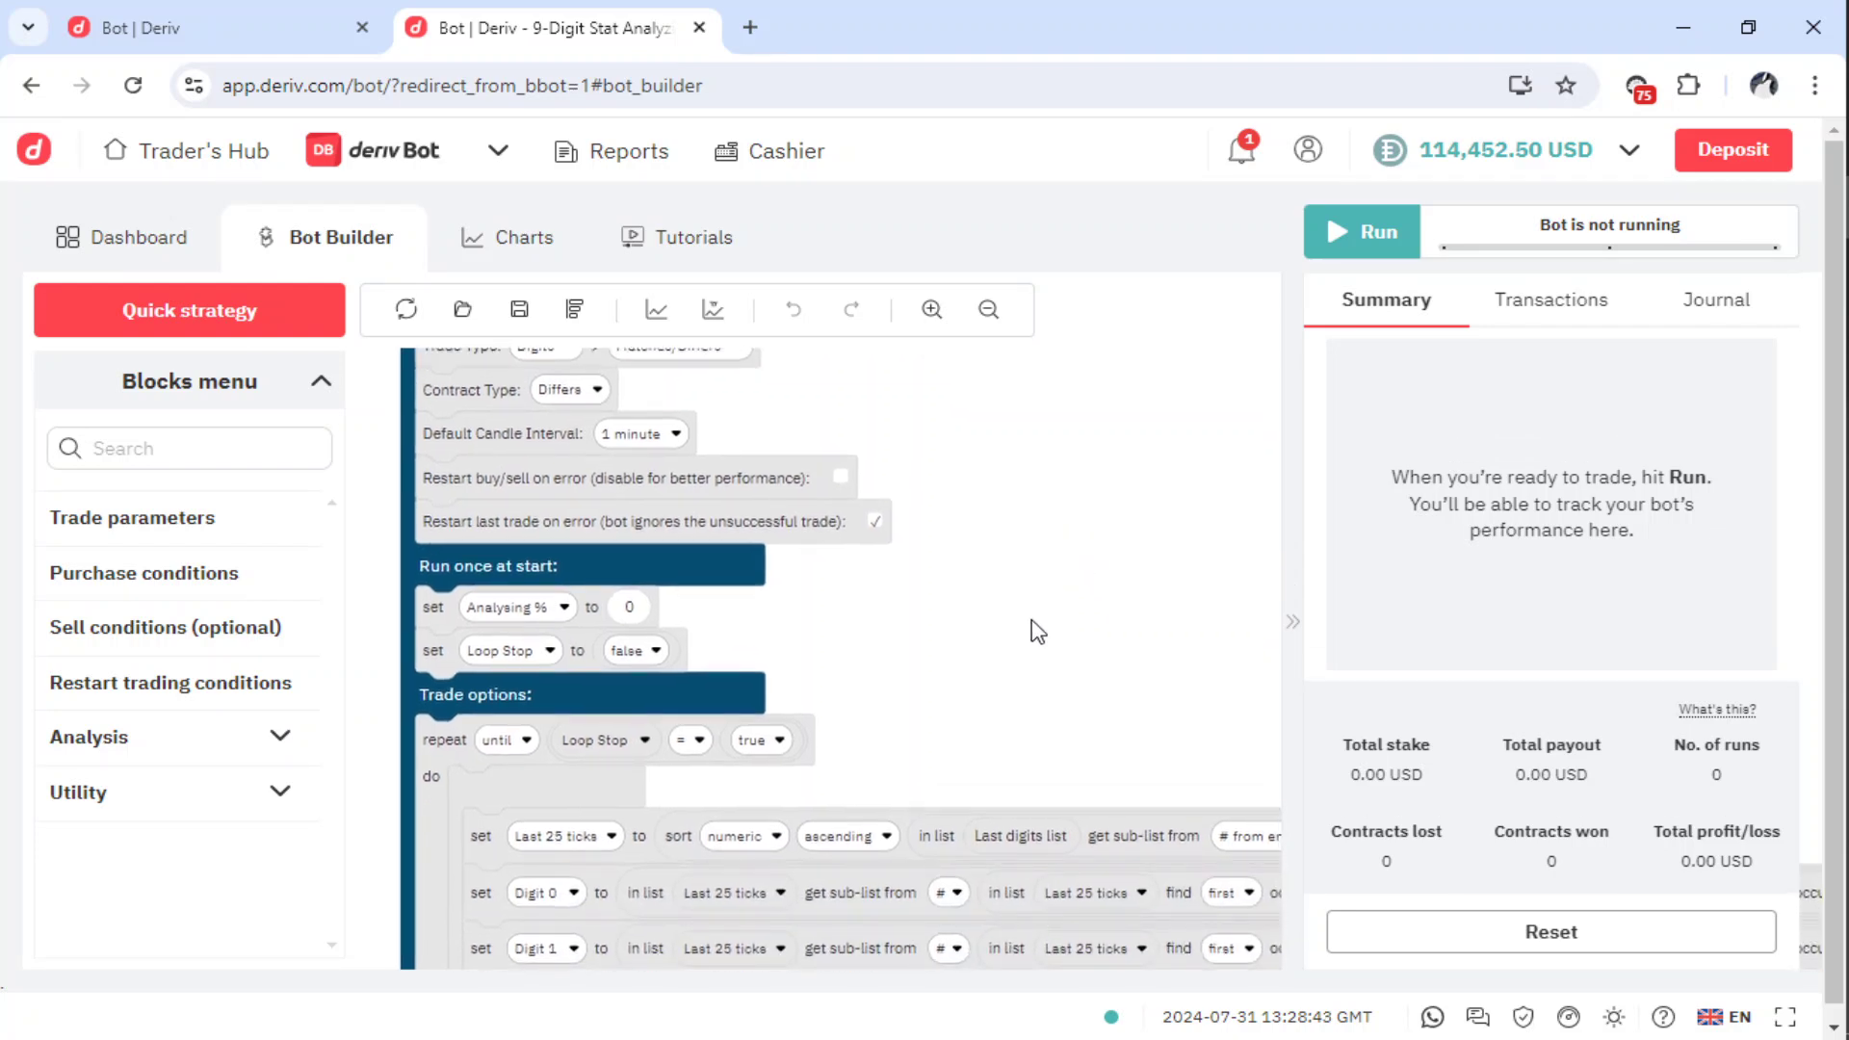
left_click_drag(1035, 631, 983, 446)
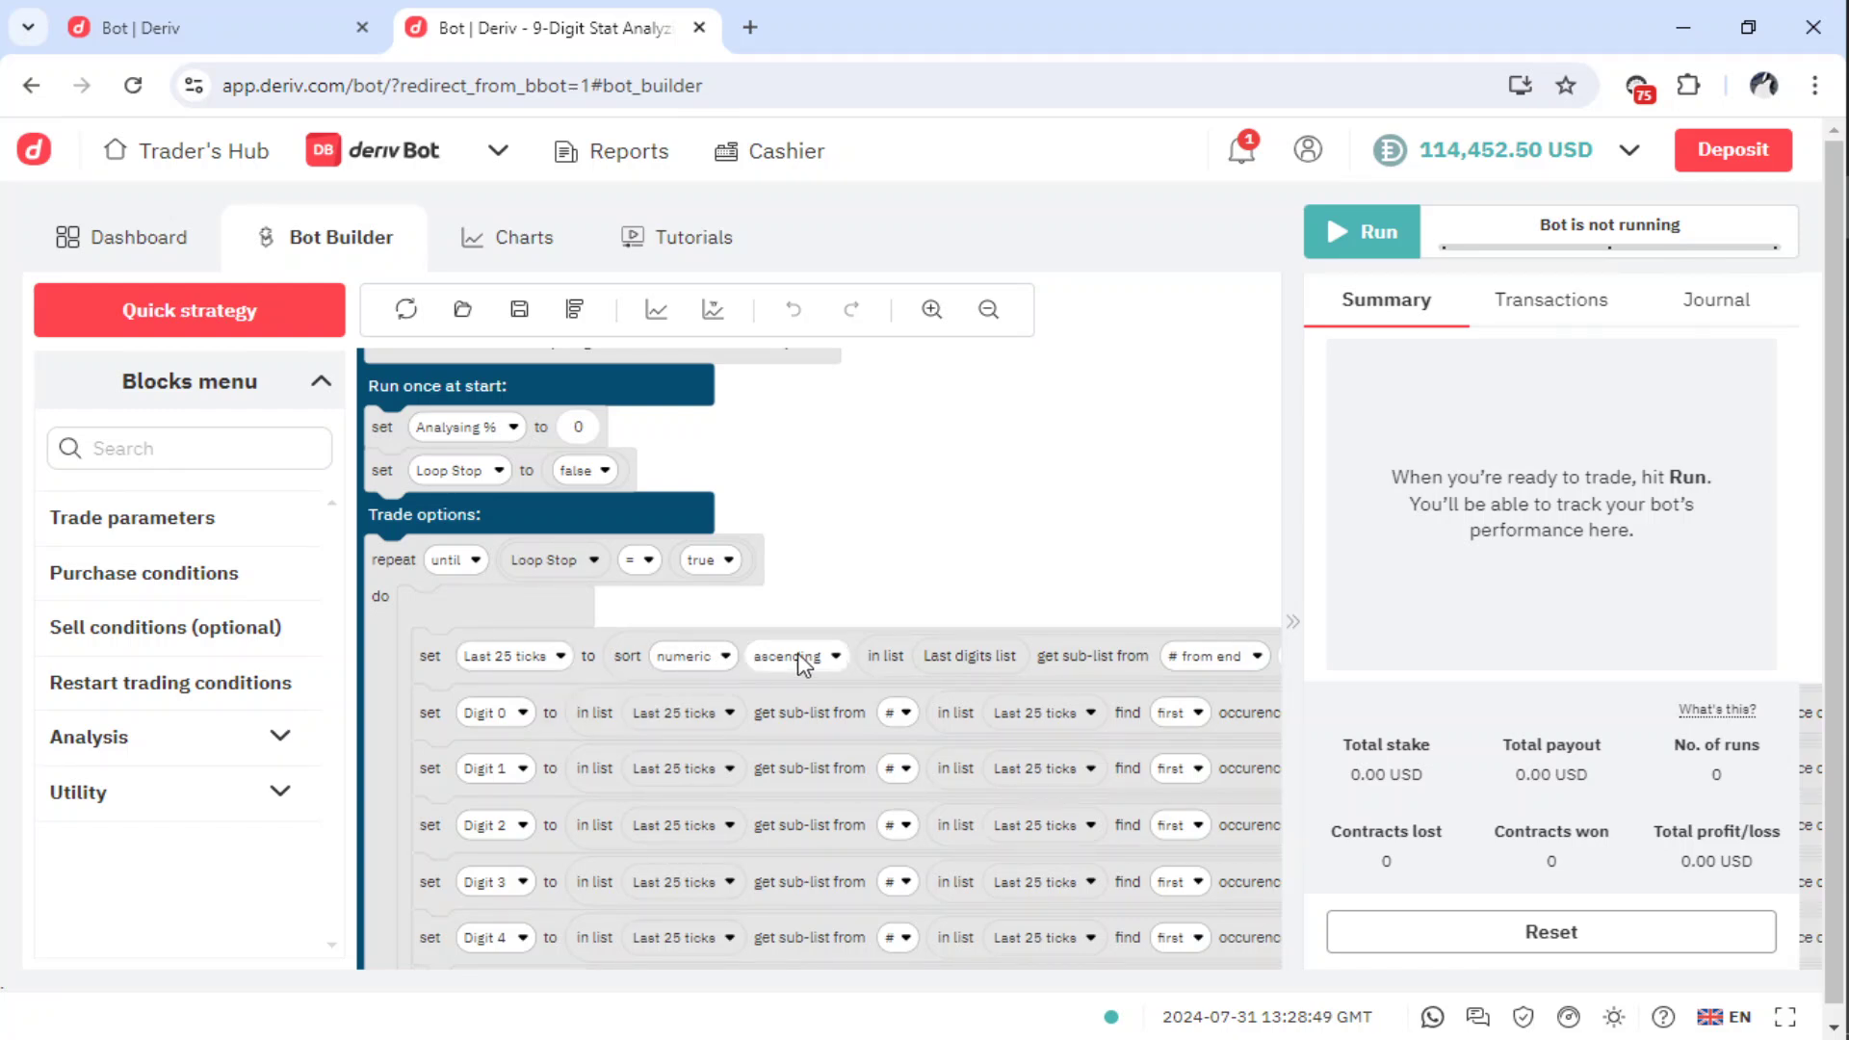
Look through the Digit 2 to Digit 9 count rows and their percentage calculation rows
left_click_drag(966, 553, 1027, 463)
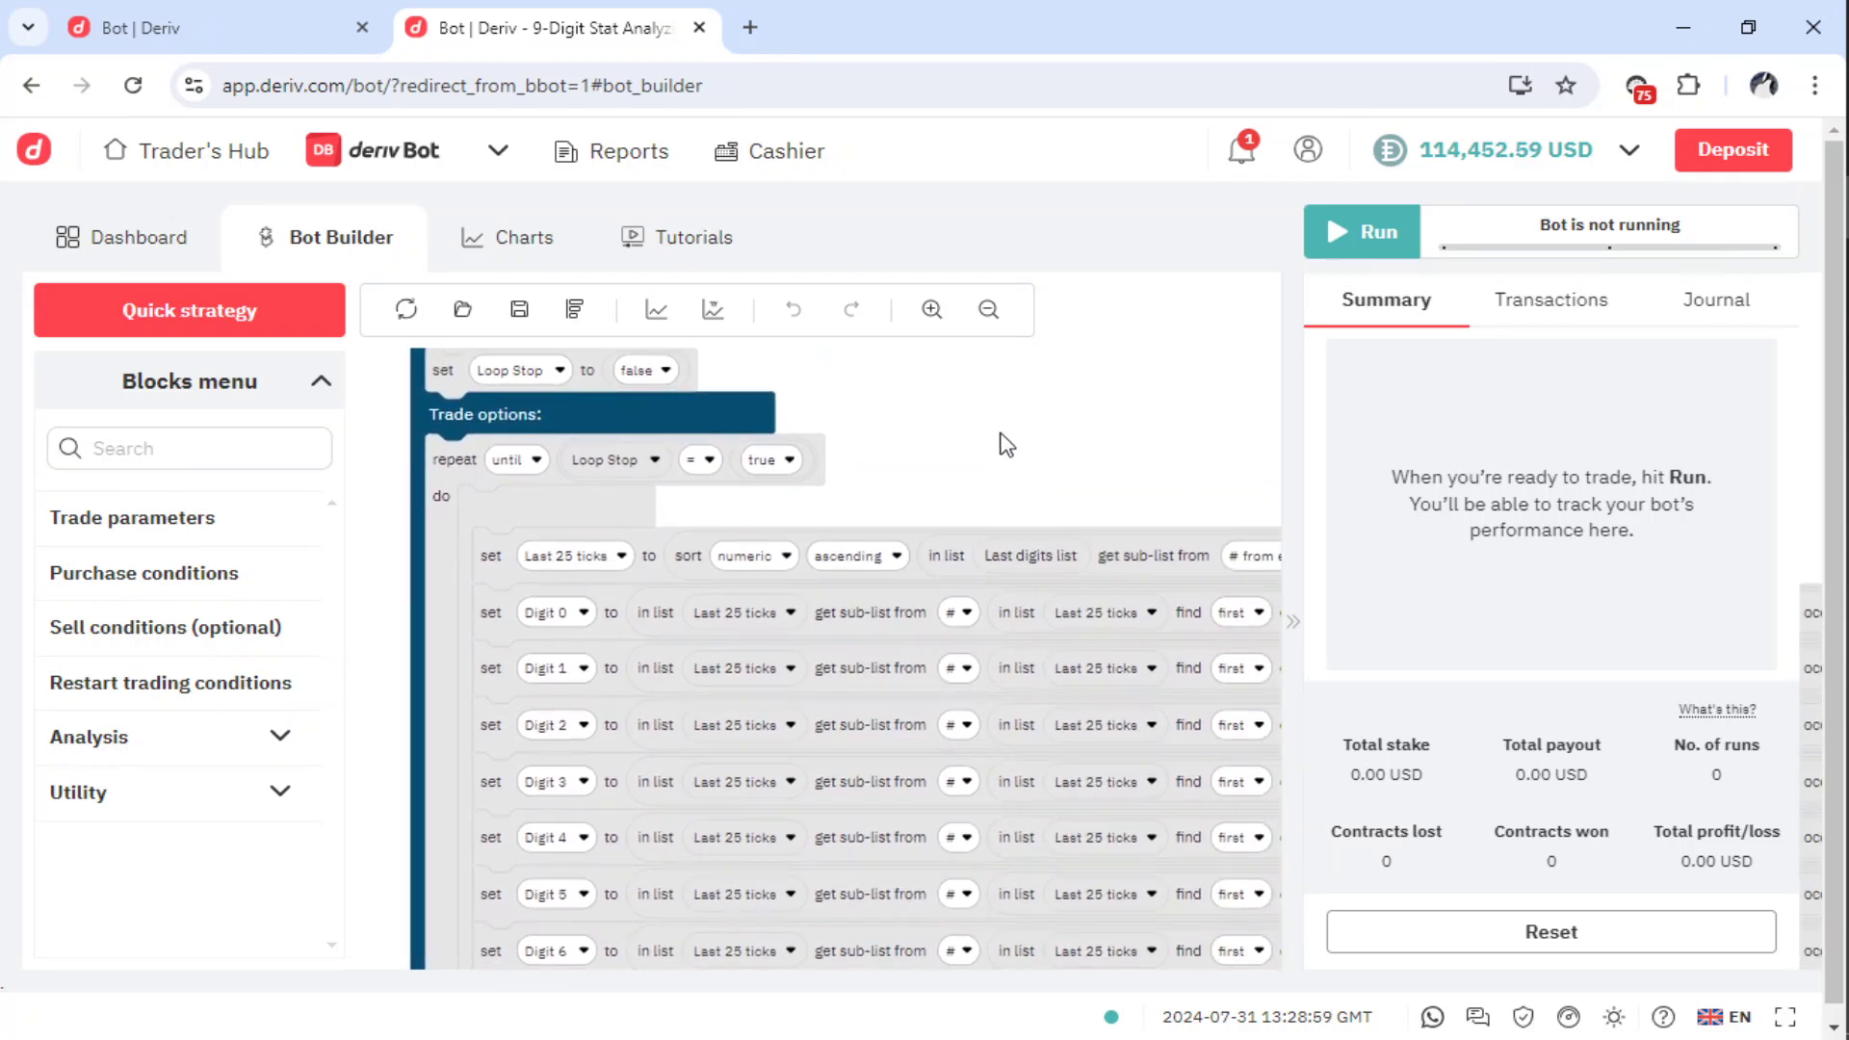
left_click_drag(999, 442, 1076, 305)
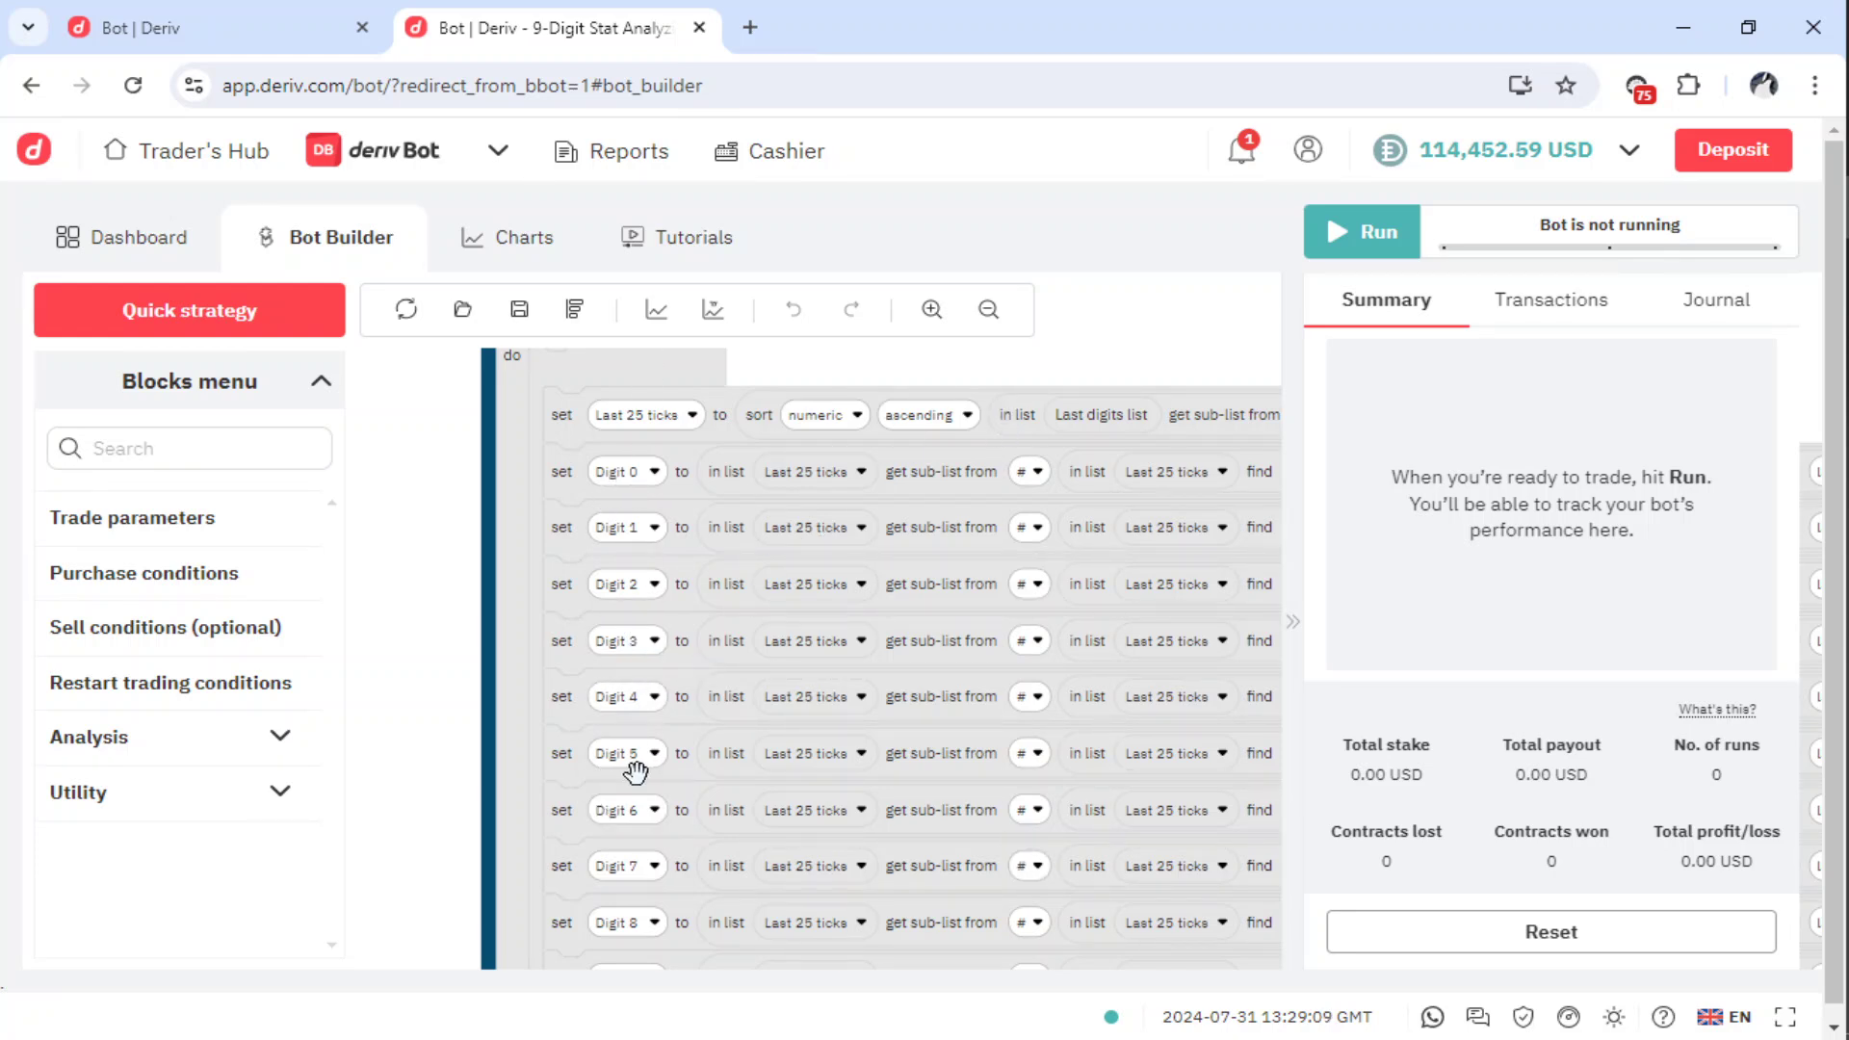
left_click_drag(438, 672, 414, 463)
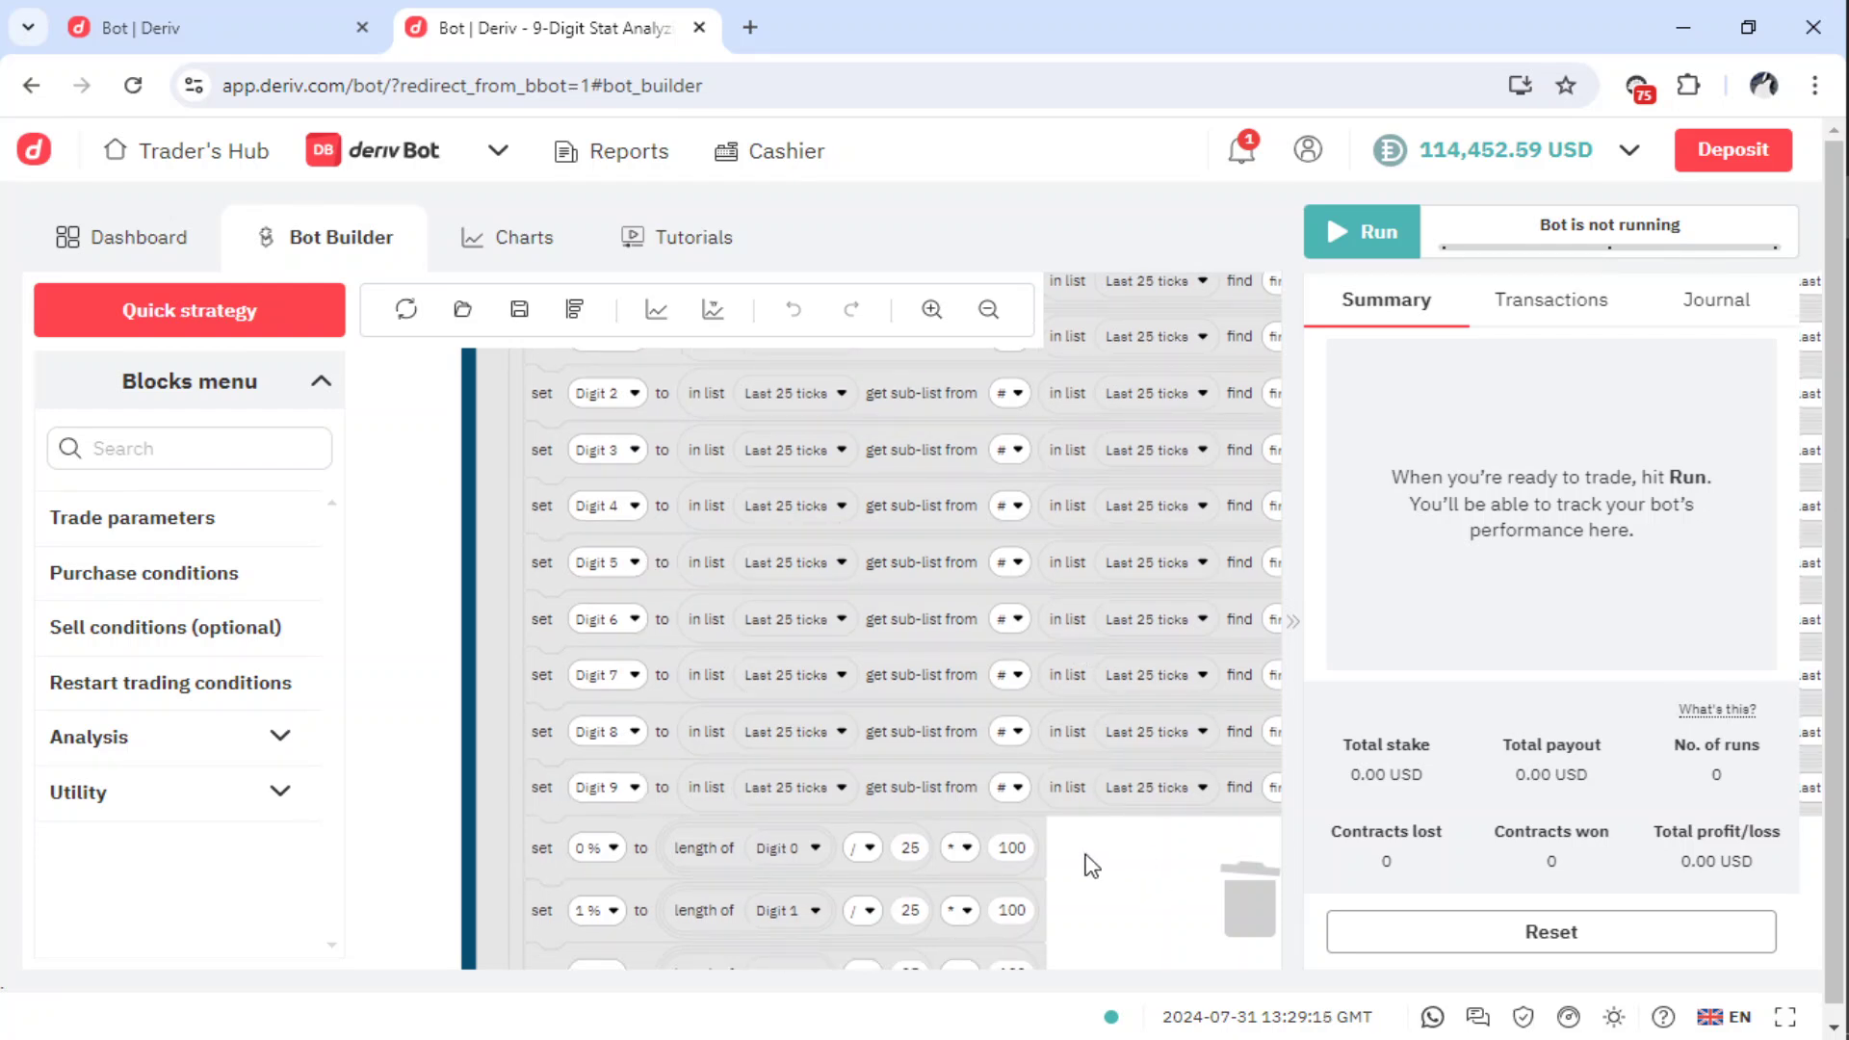
left_click_drag(1100, 876, 1027, 731)
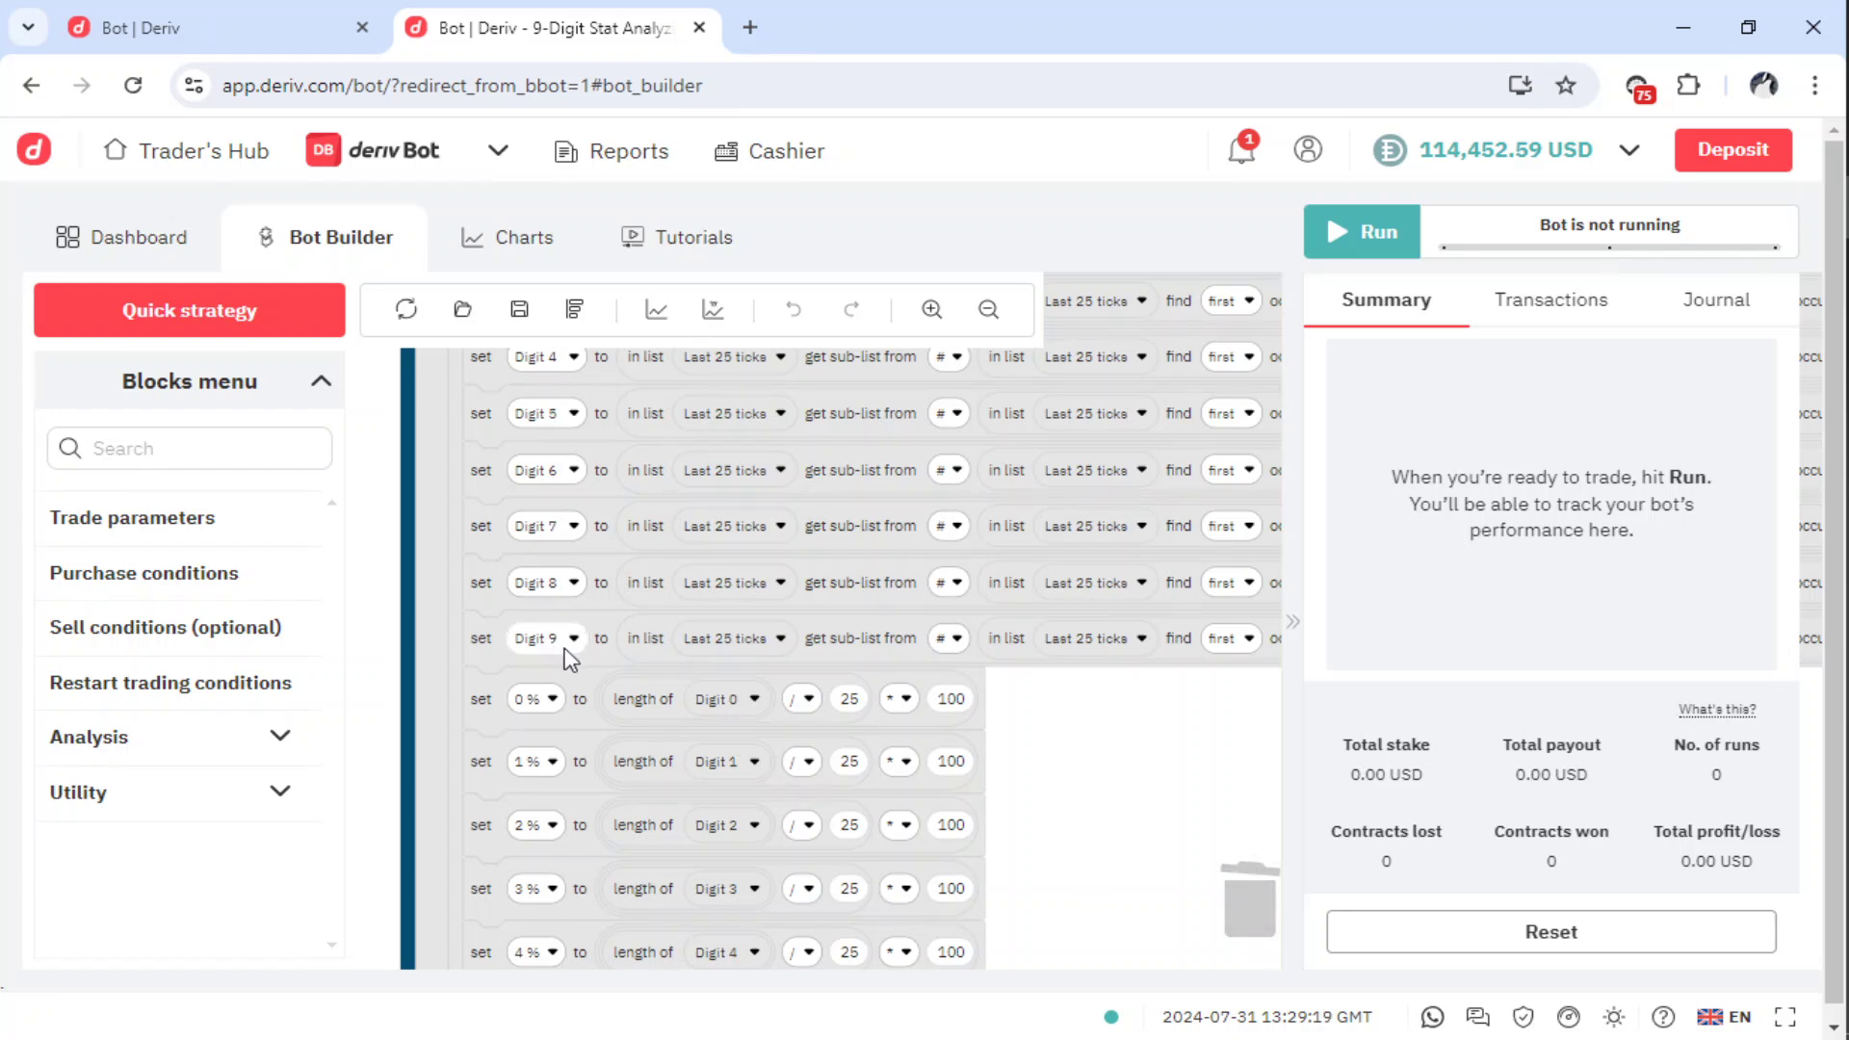
left_click_drag(1066, 702, 1053, 611)
left_click_drag(1090, 728, 1098, 483)
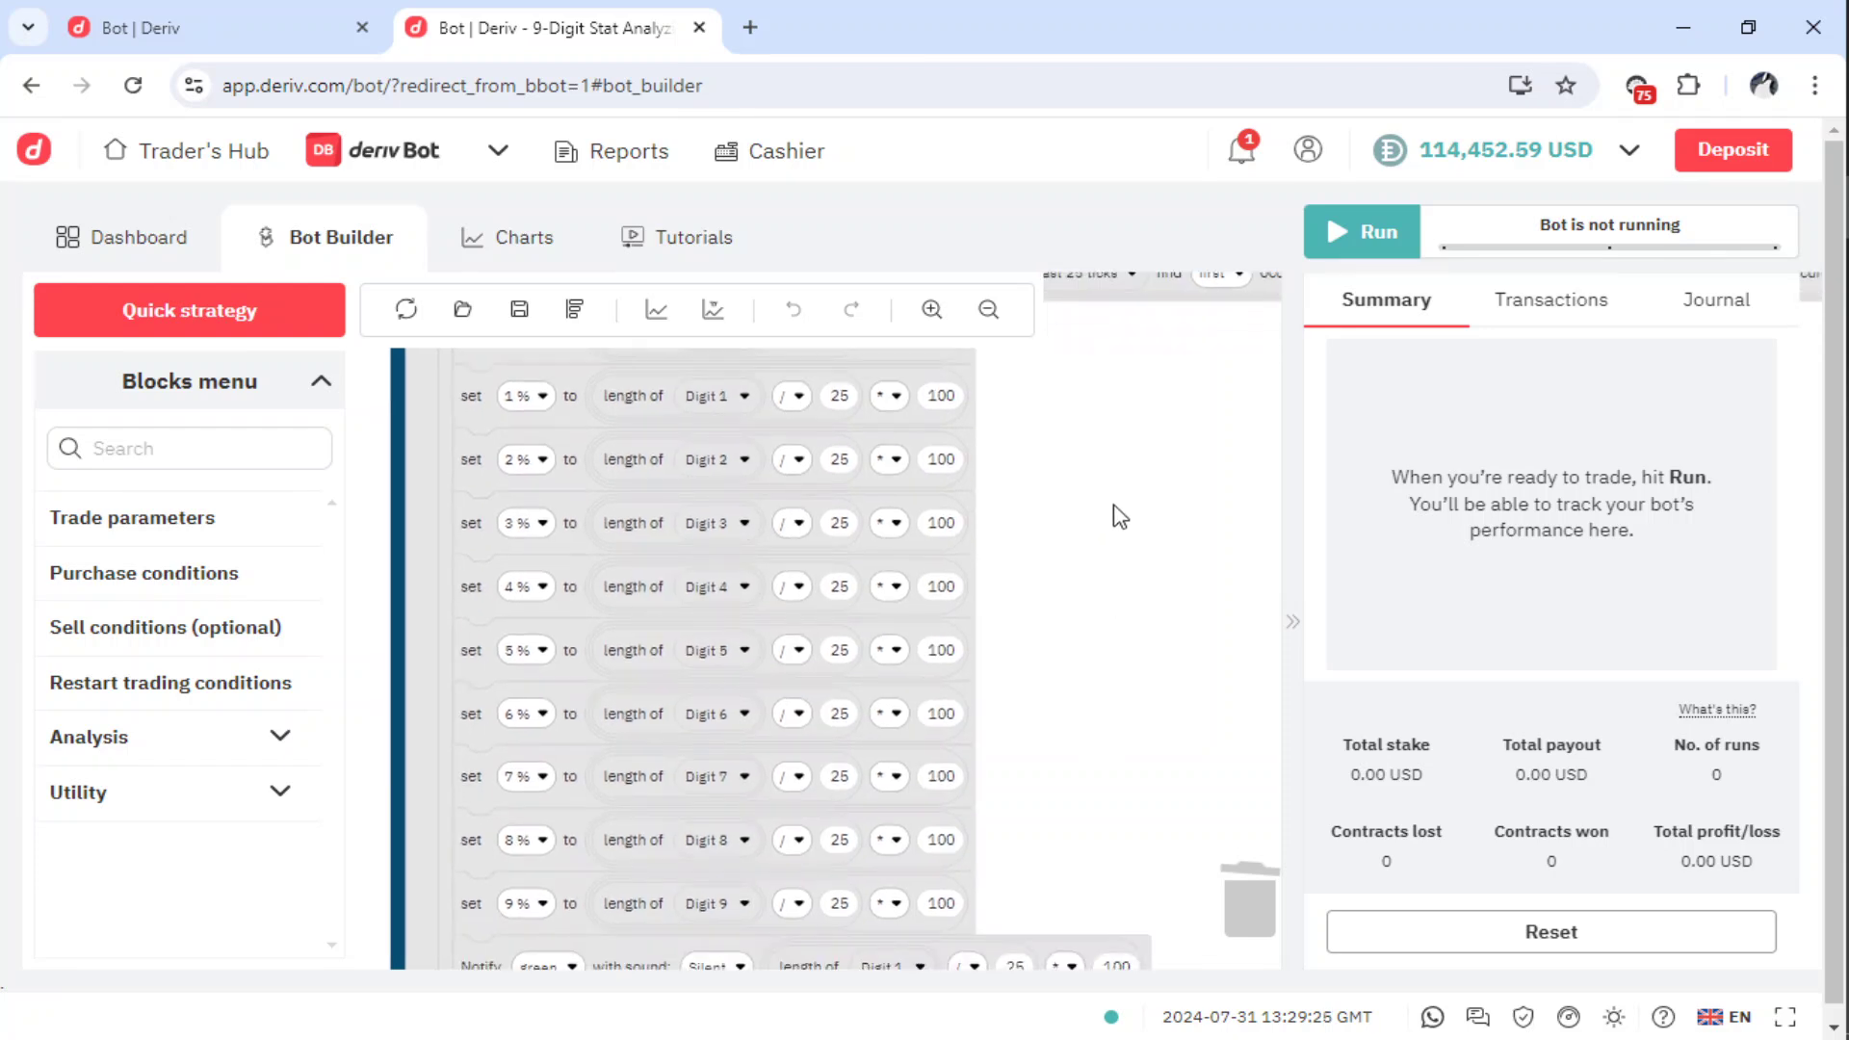
scroll(1117, 481, "down", 3)
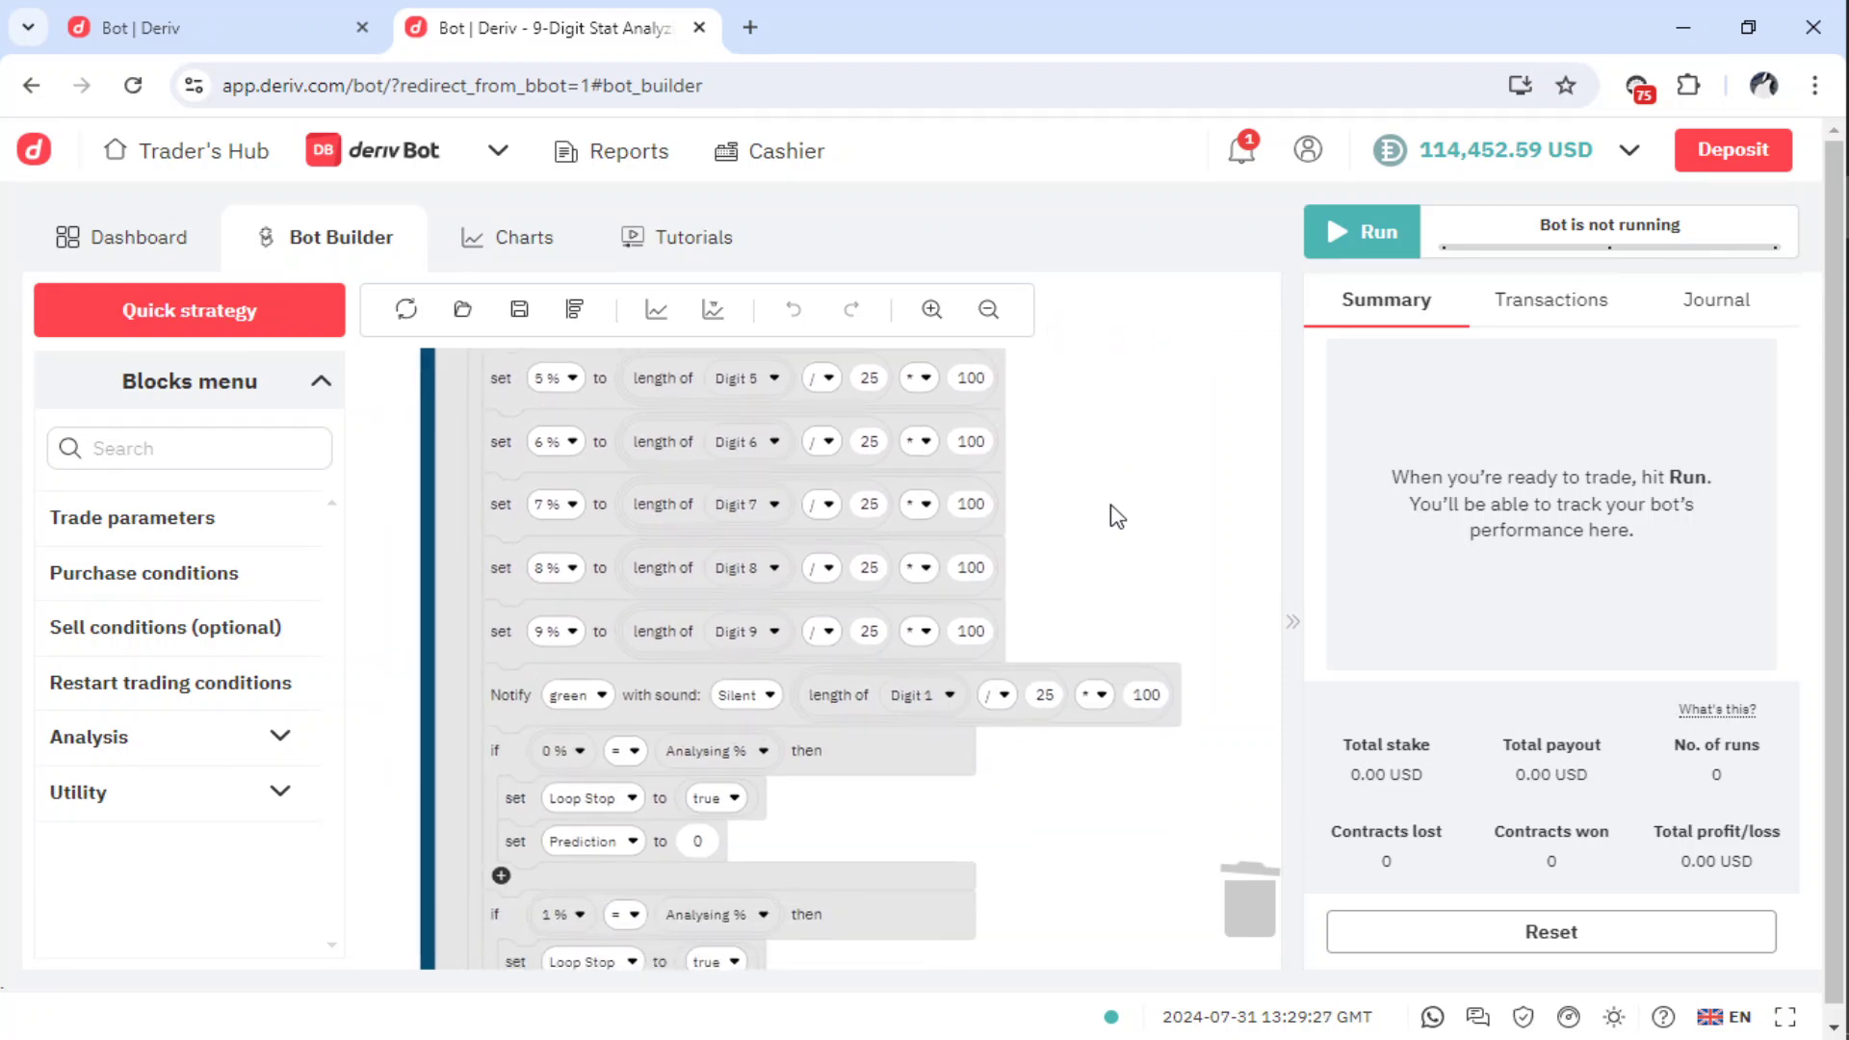
left_click_drag(1113, 496, 1122, 434)
scroll(1120, 433, "down", 1)
left_click_drag(1113, 804, 1107, 598)
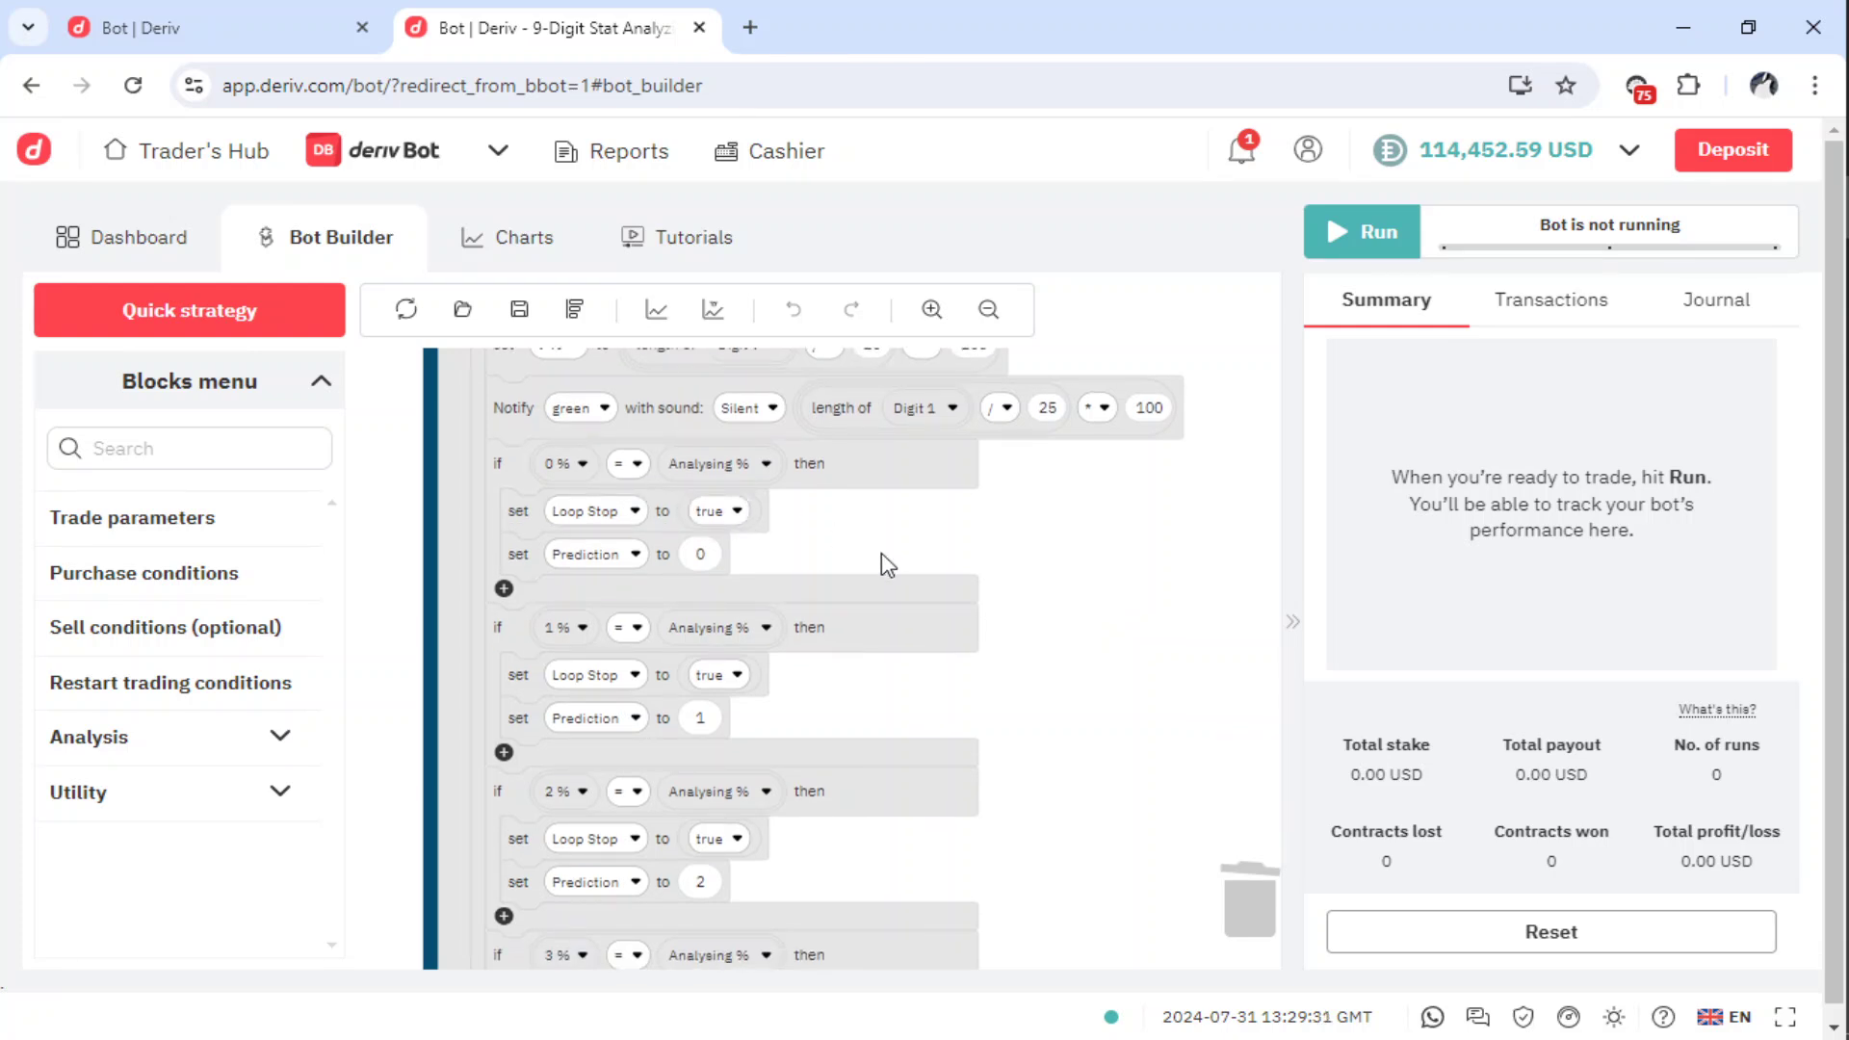
scroll(1136, 703, "down", 1)
scroll(1139, 701, "down", 1)
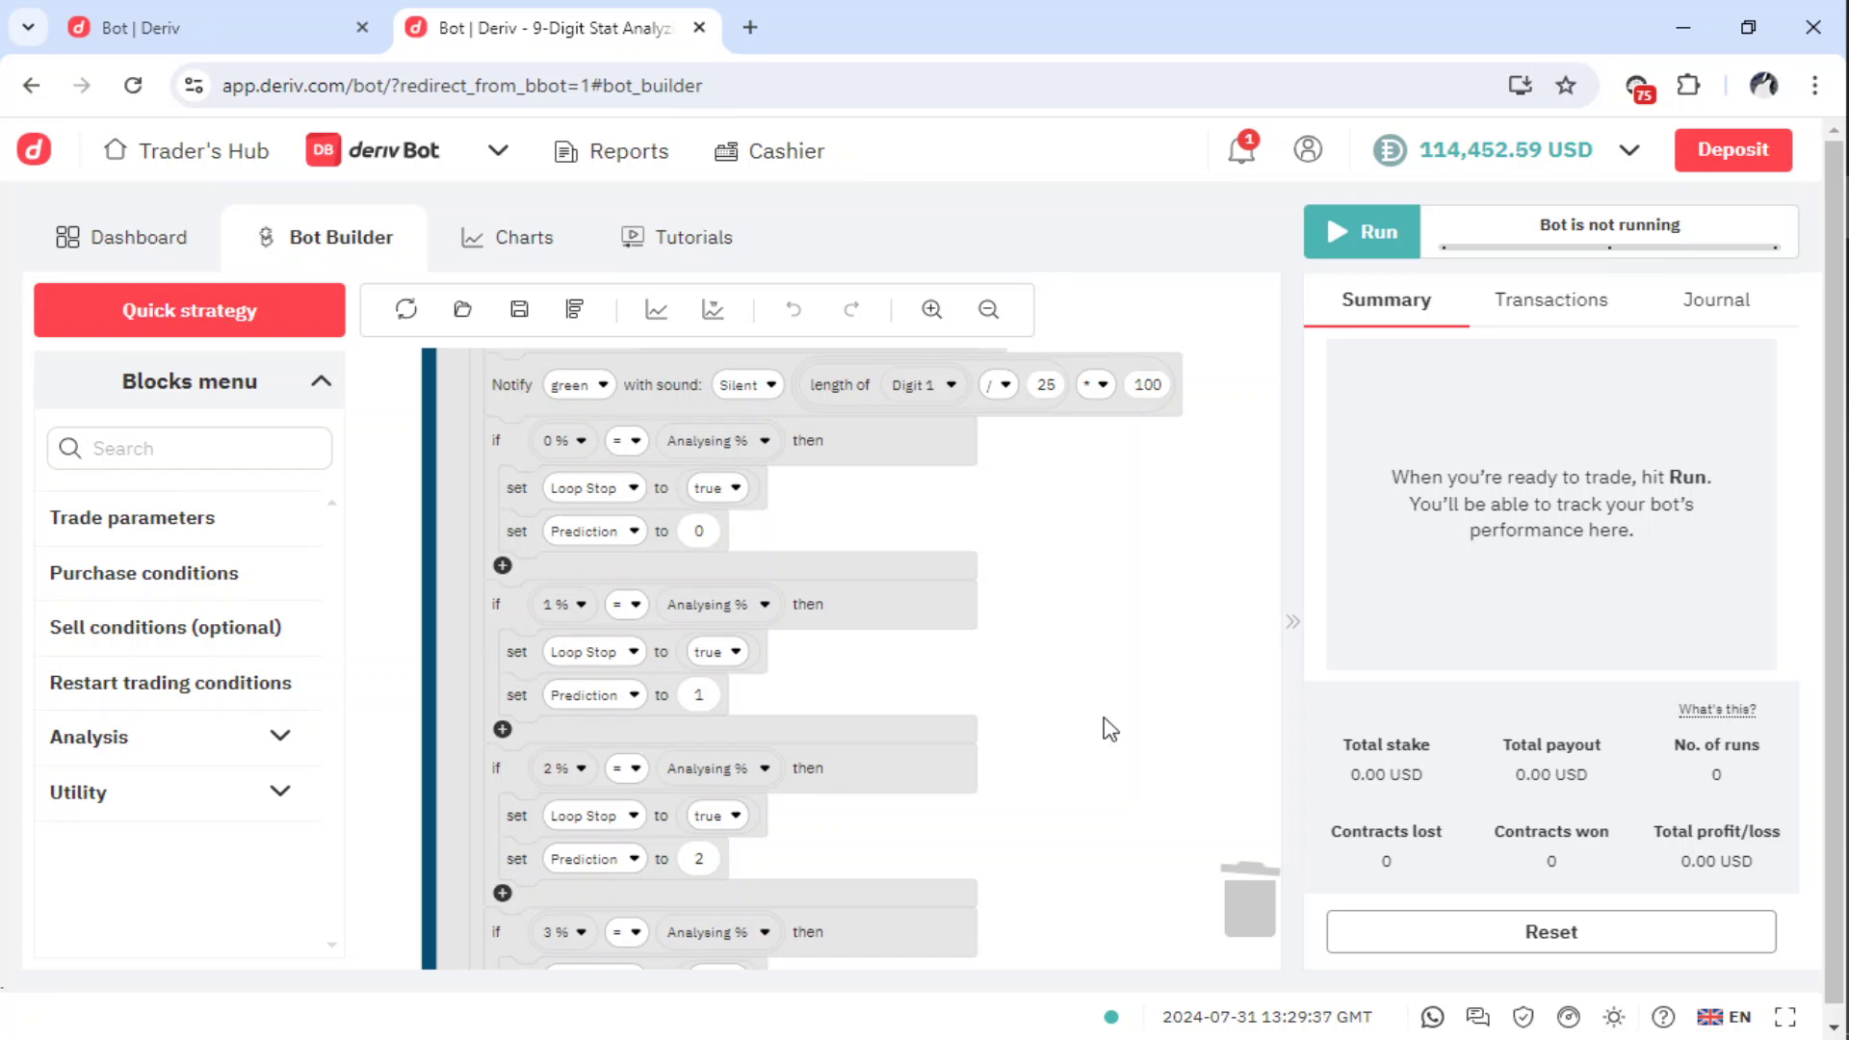
left_click_drag(1107, 726, 1113, 574)
left_click_drag(1107, 748, 1107, 603)
left_click_drag(1098, 784, 1098, 557)
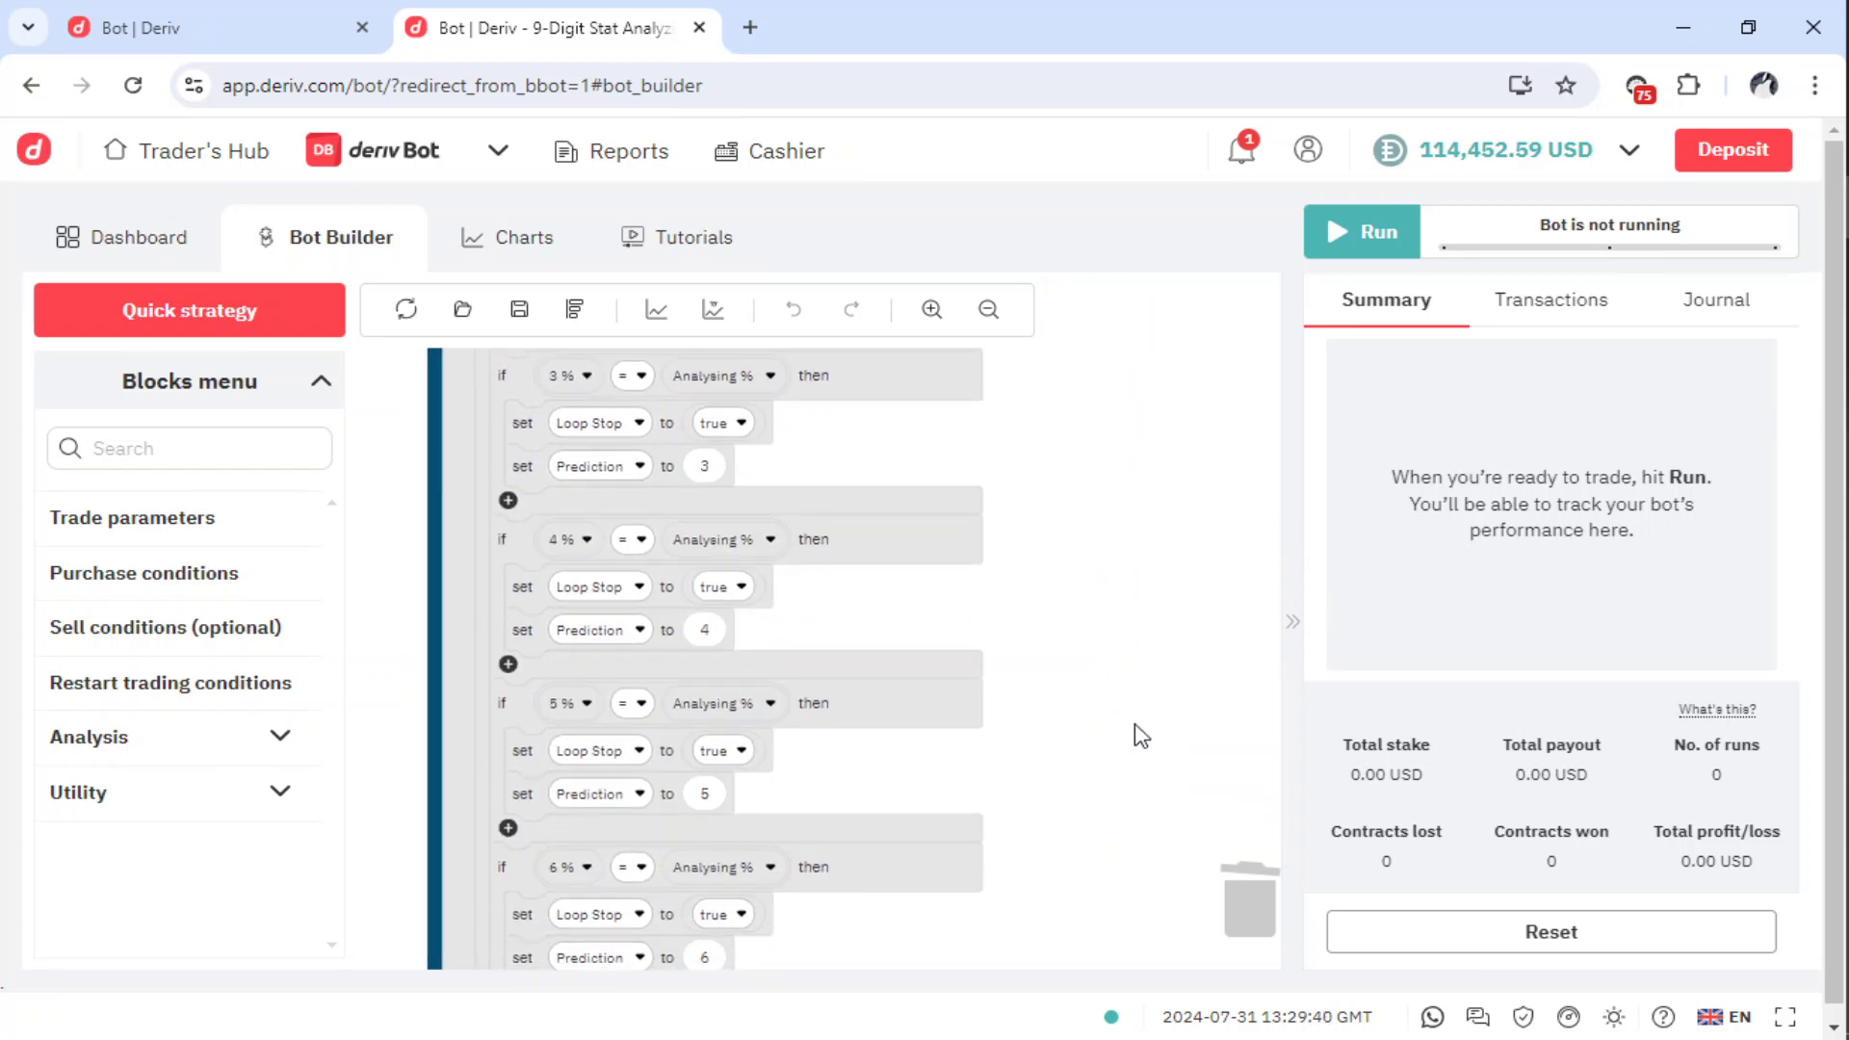
left_click_drag(1140, 735, 1142, 598)
left_click_drag(1118, 723, 1118, 488)
left_click_drag(1095, 680, 1115, 442)
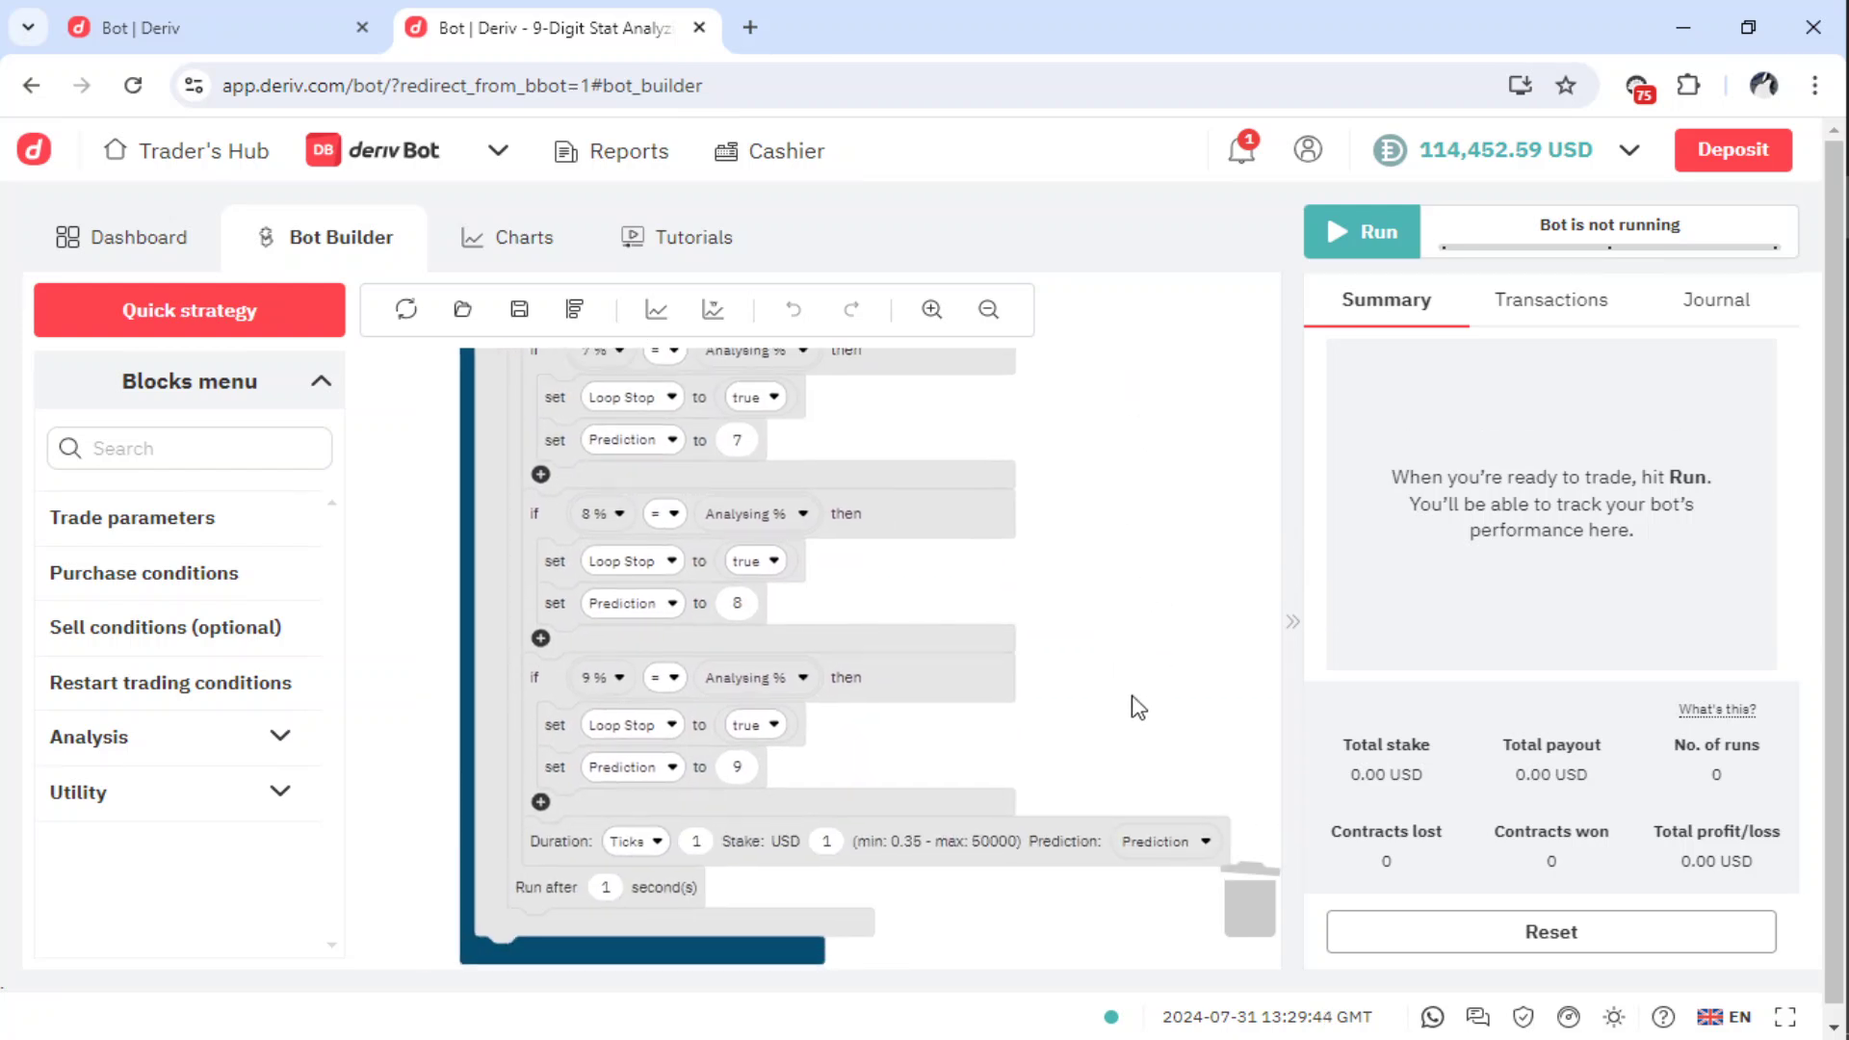
left_click_drag(1136, 706, 1114, 607)
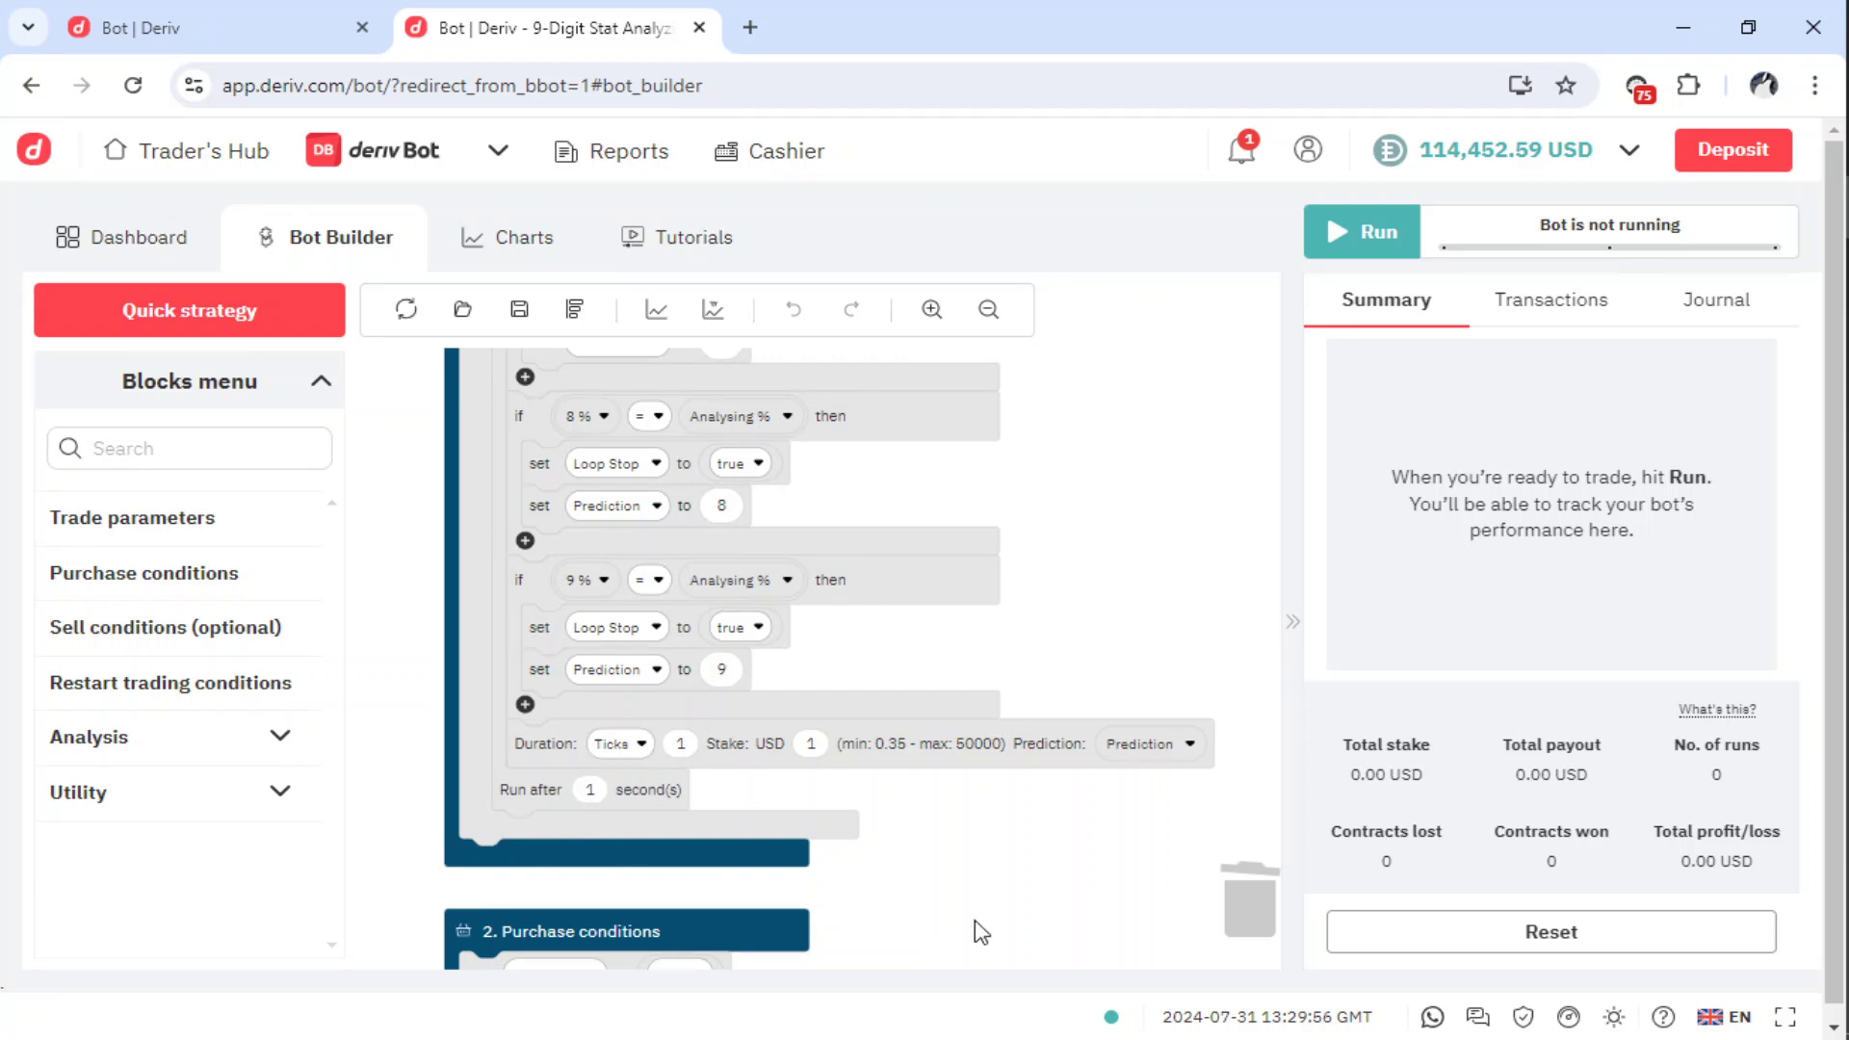
scroll(1002, 814, "down", 1)
scroll(1002, 813, "down", 1)
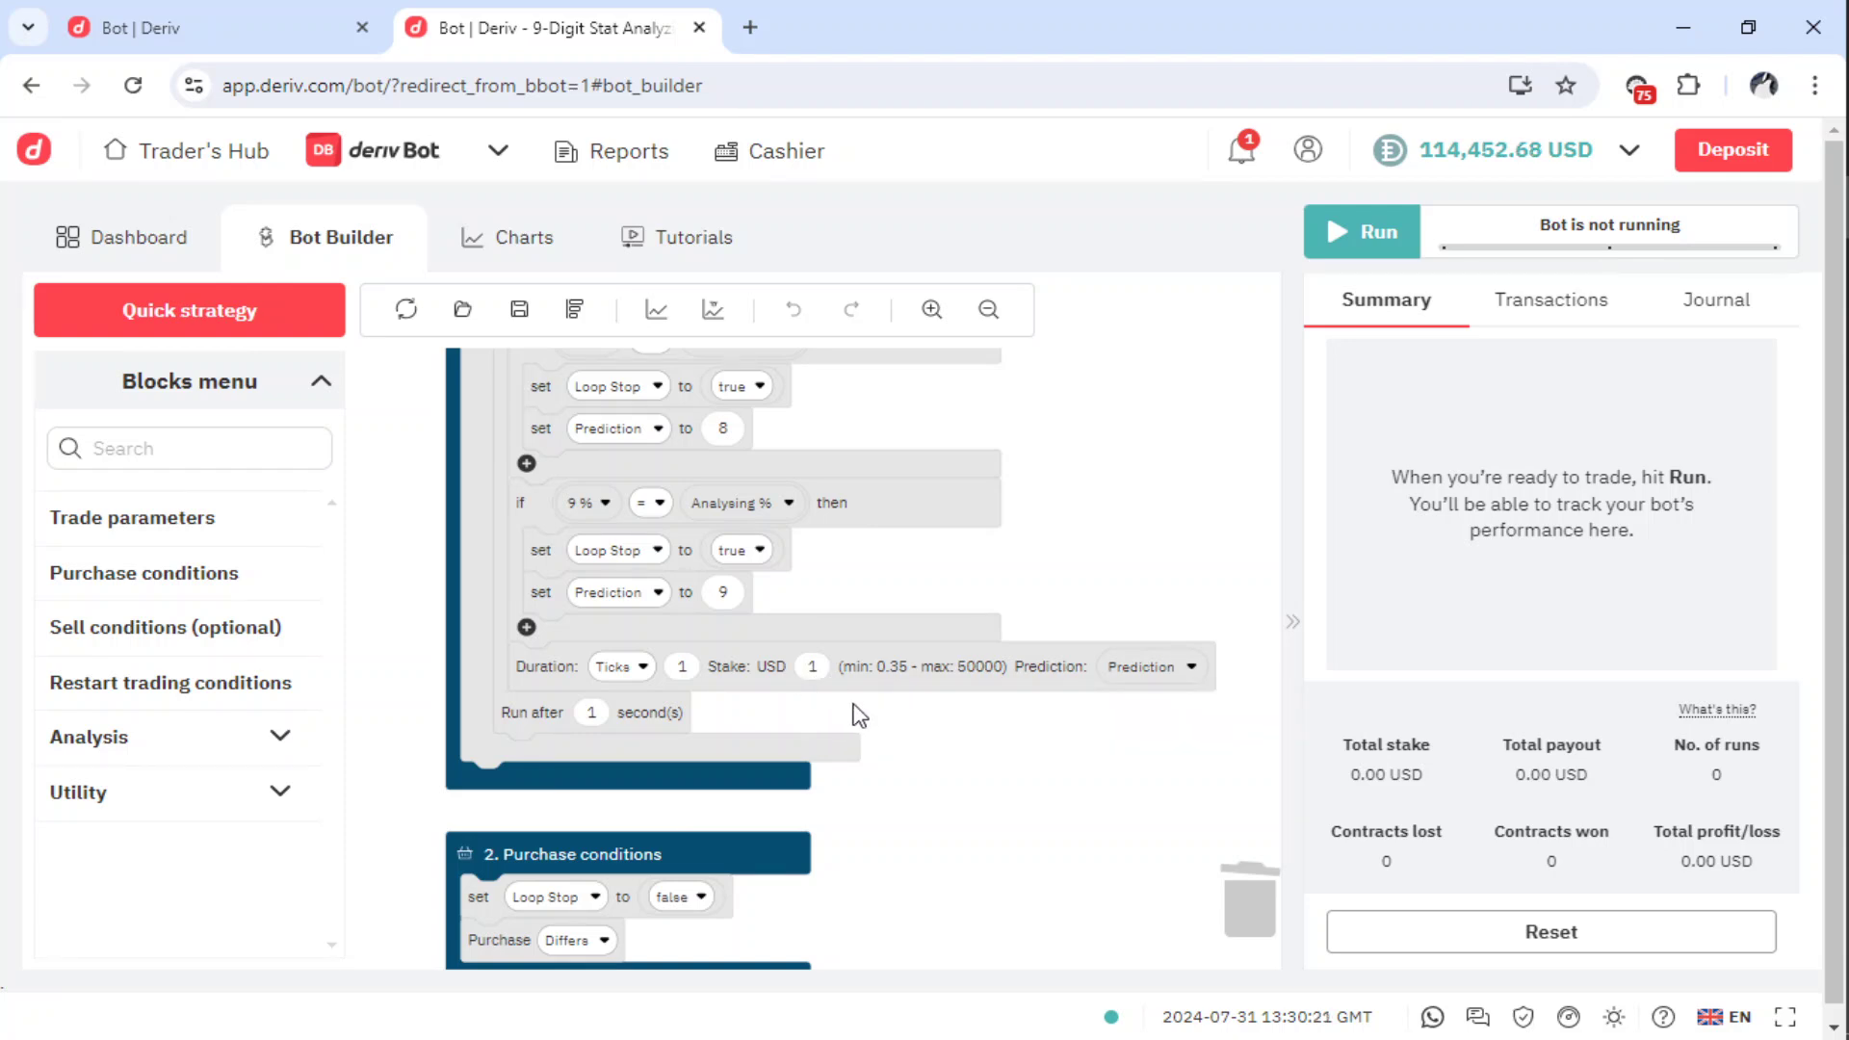
left_click_drag(1005, 778, 983, 694)
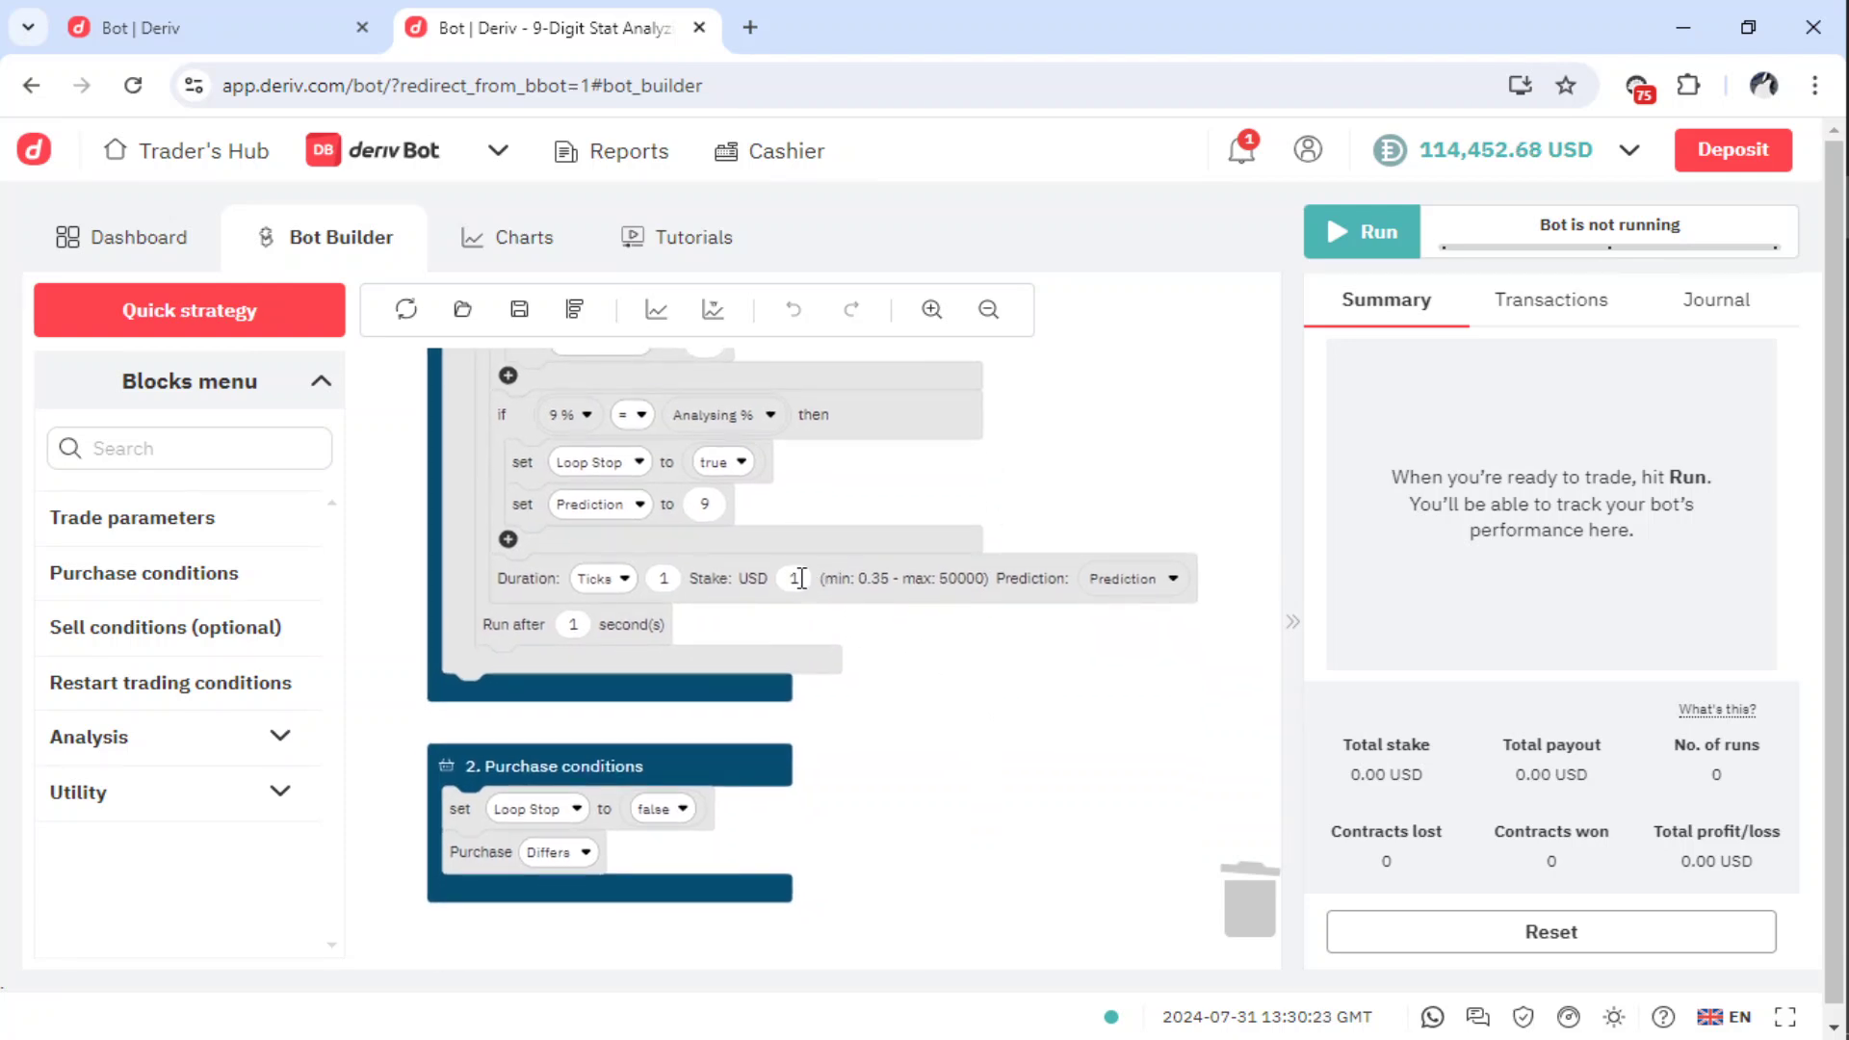
left_click(798, 579)
left_click(973, 754)
left_click_drag(1007, 782, 1009, 956)
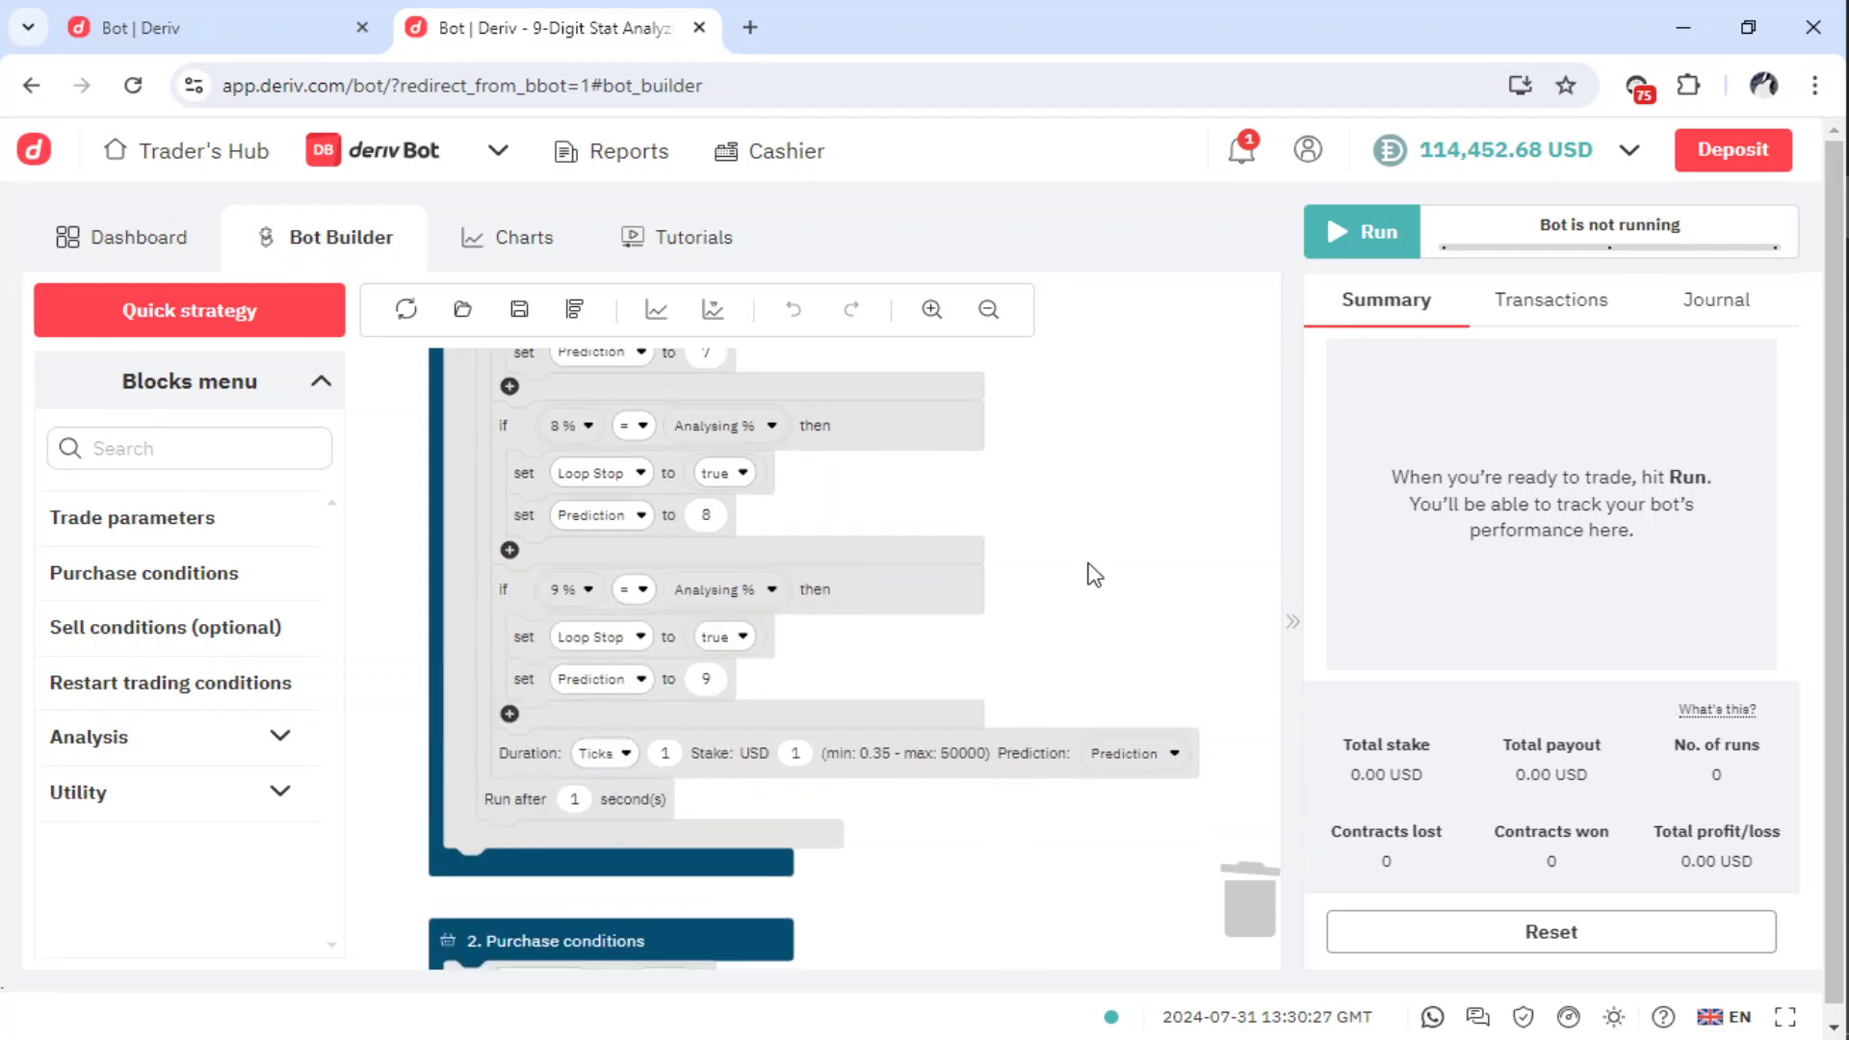
scroll(1108, 482, "down", 5)
scroll(1063, 754, "down", 1)
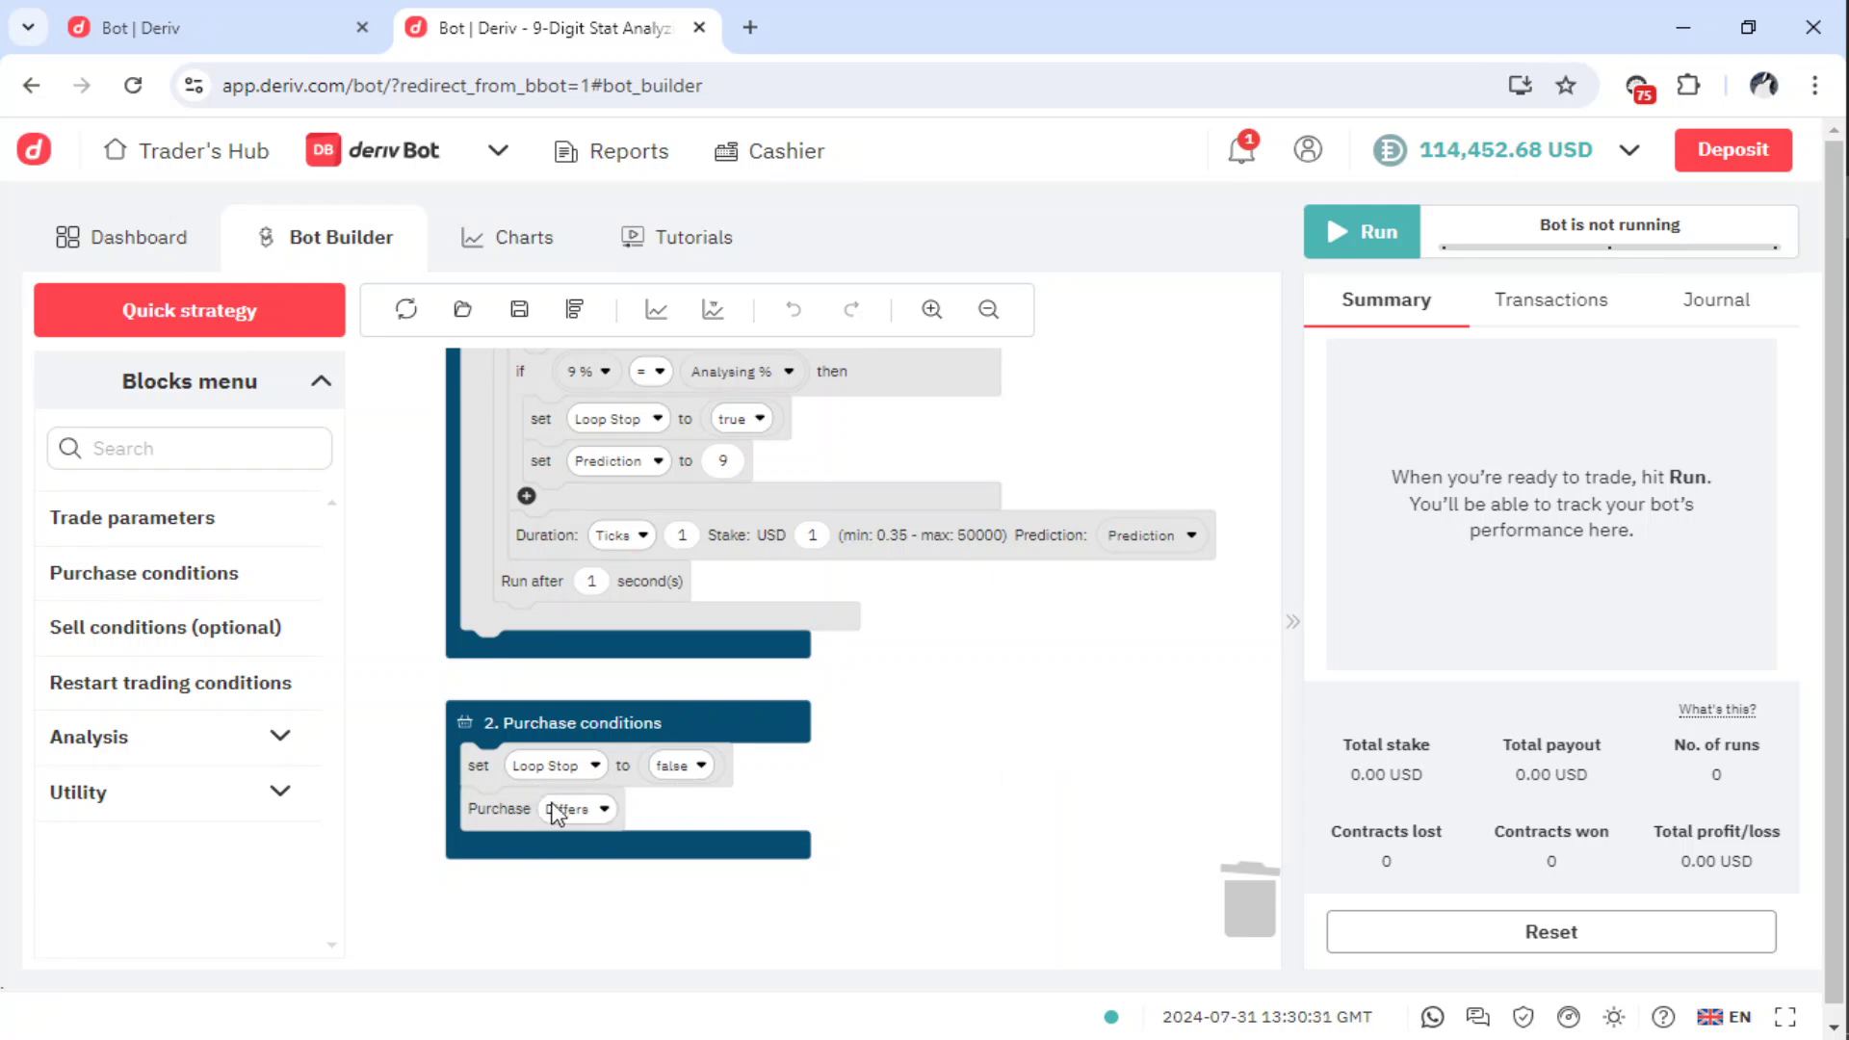
left_click(1388, 236)
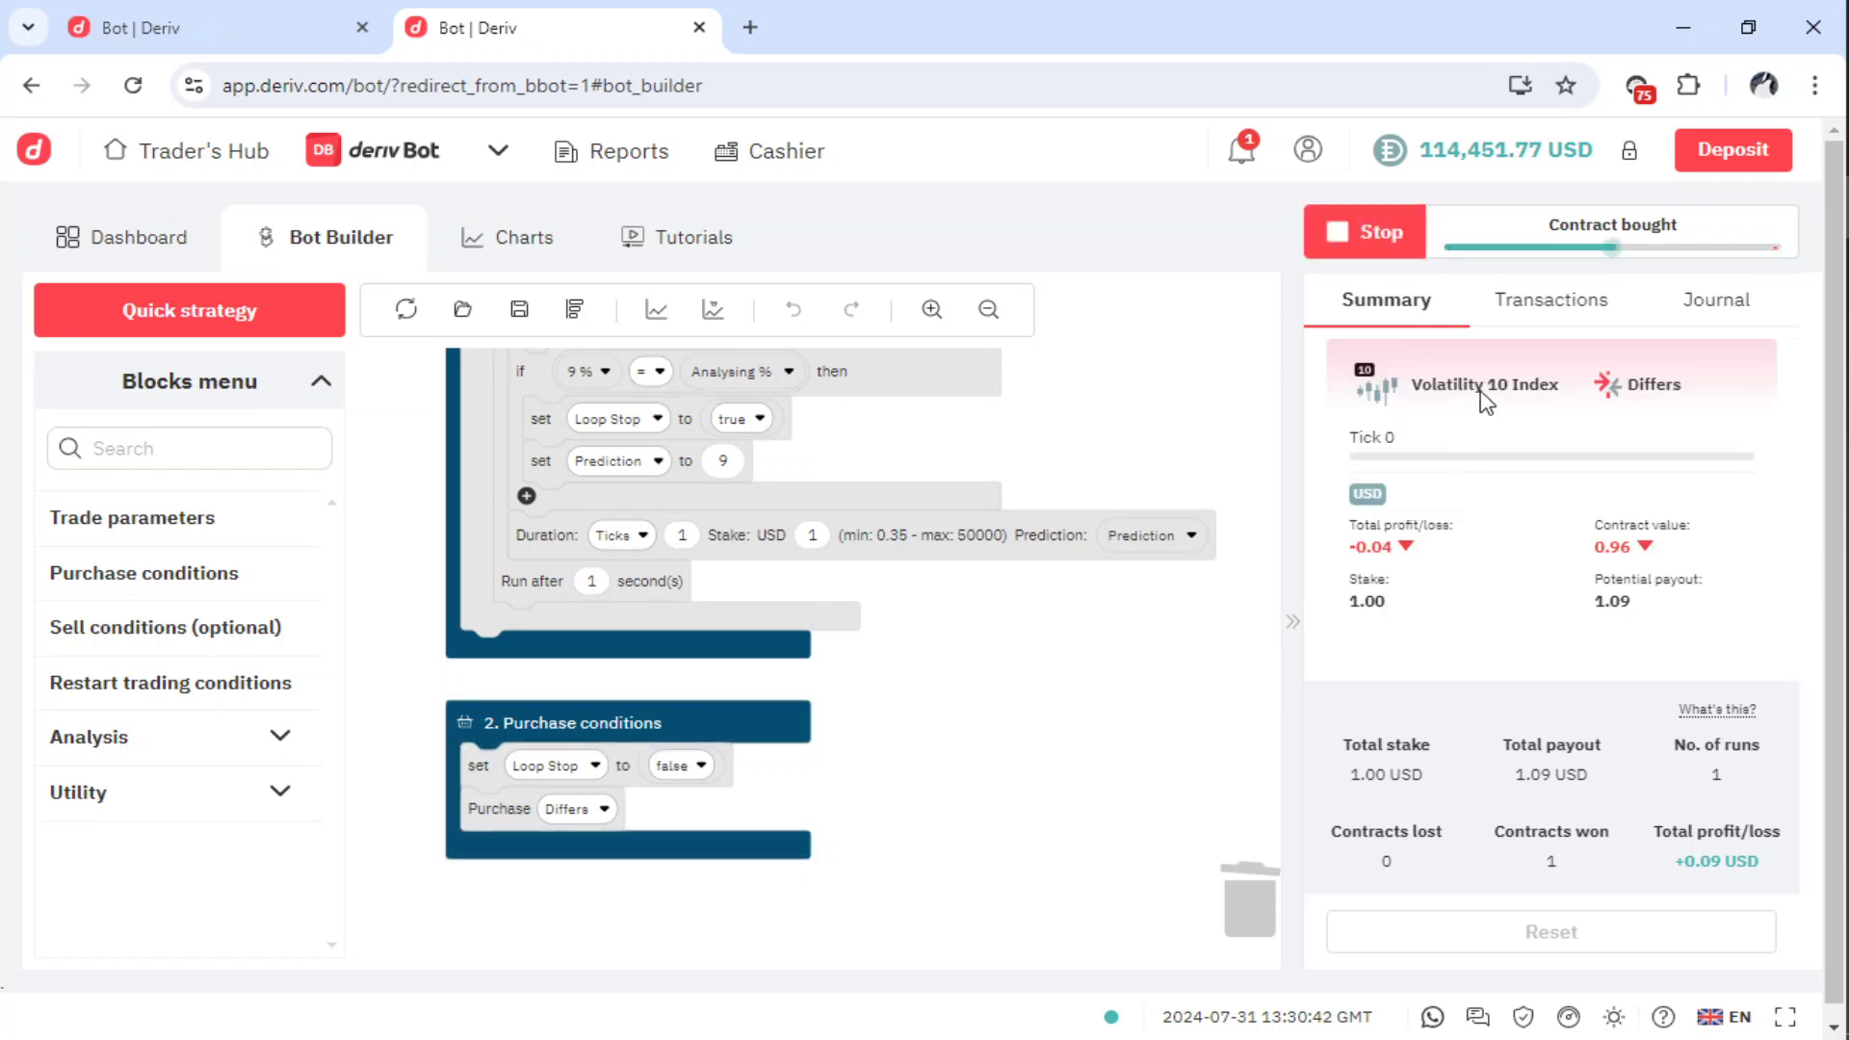
left_click(1704, 300)
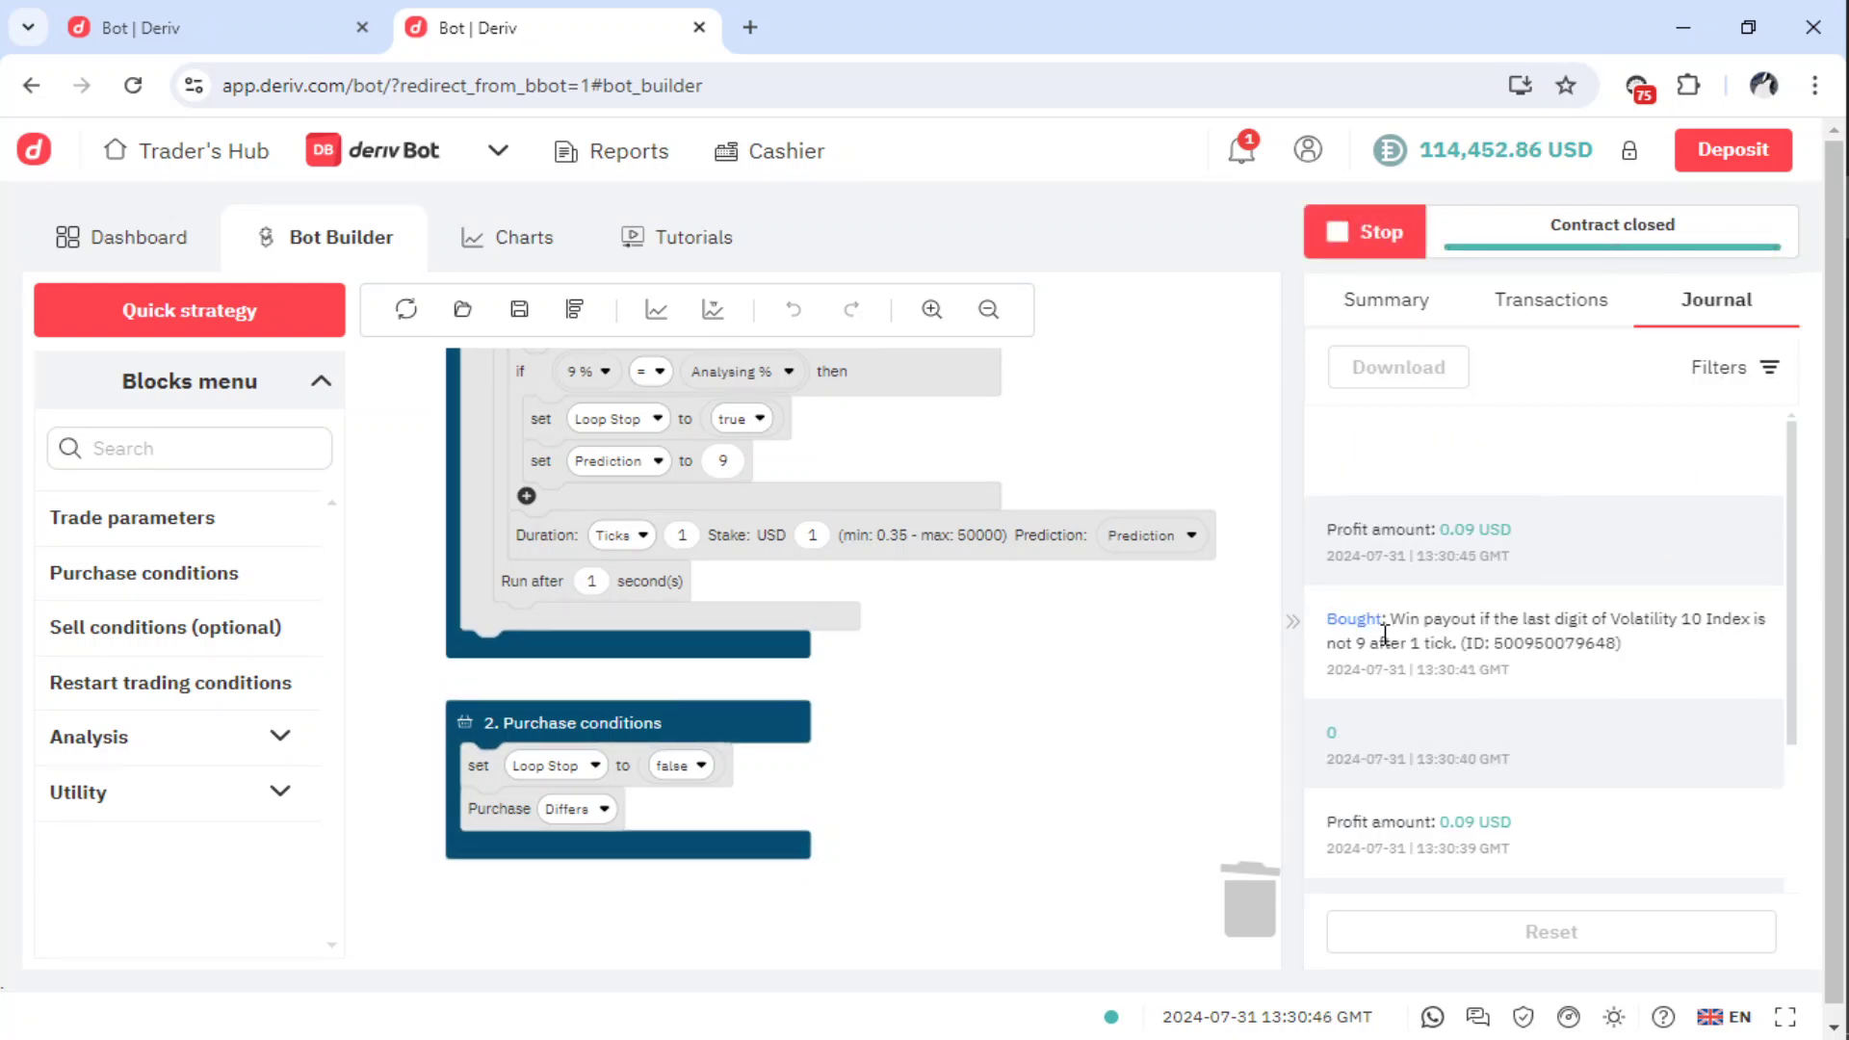
scroll(1537, 655, "down", 3)
scroll(1522, 659, "up", 1)
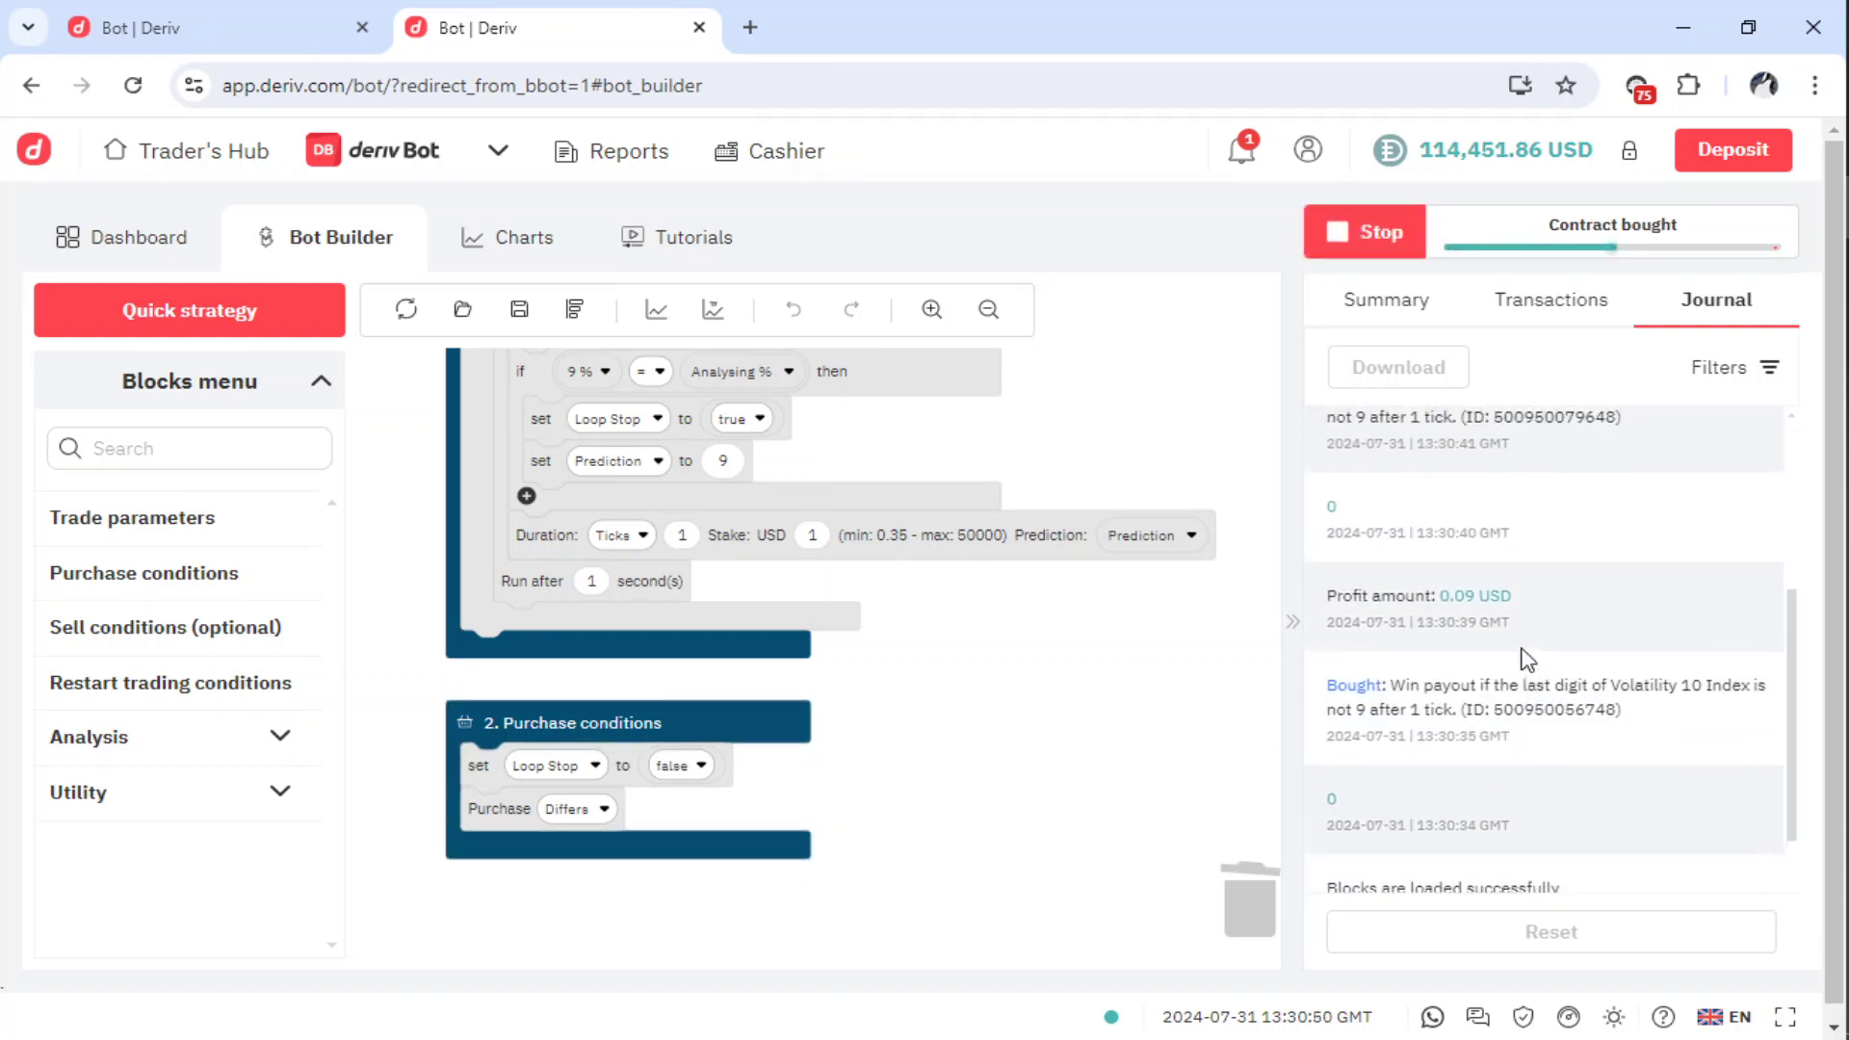
scroll(1416, 701, "up", 1)
scroll(1445, 743, "up", 1)
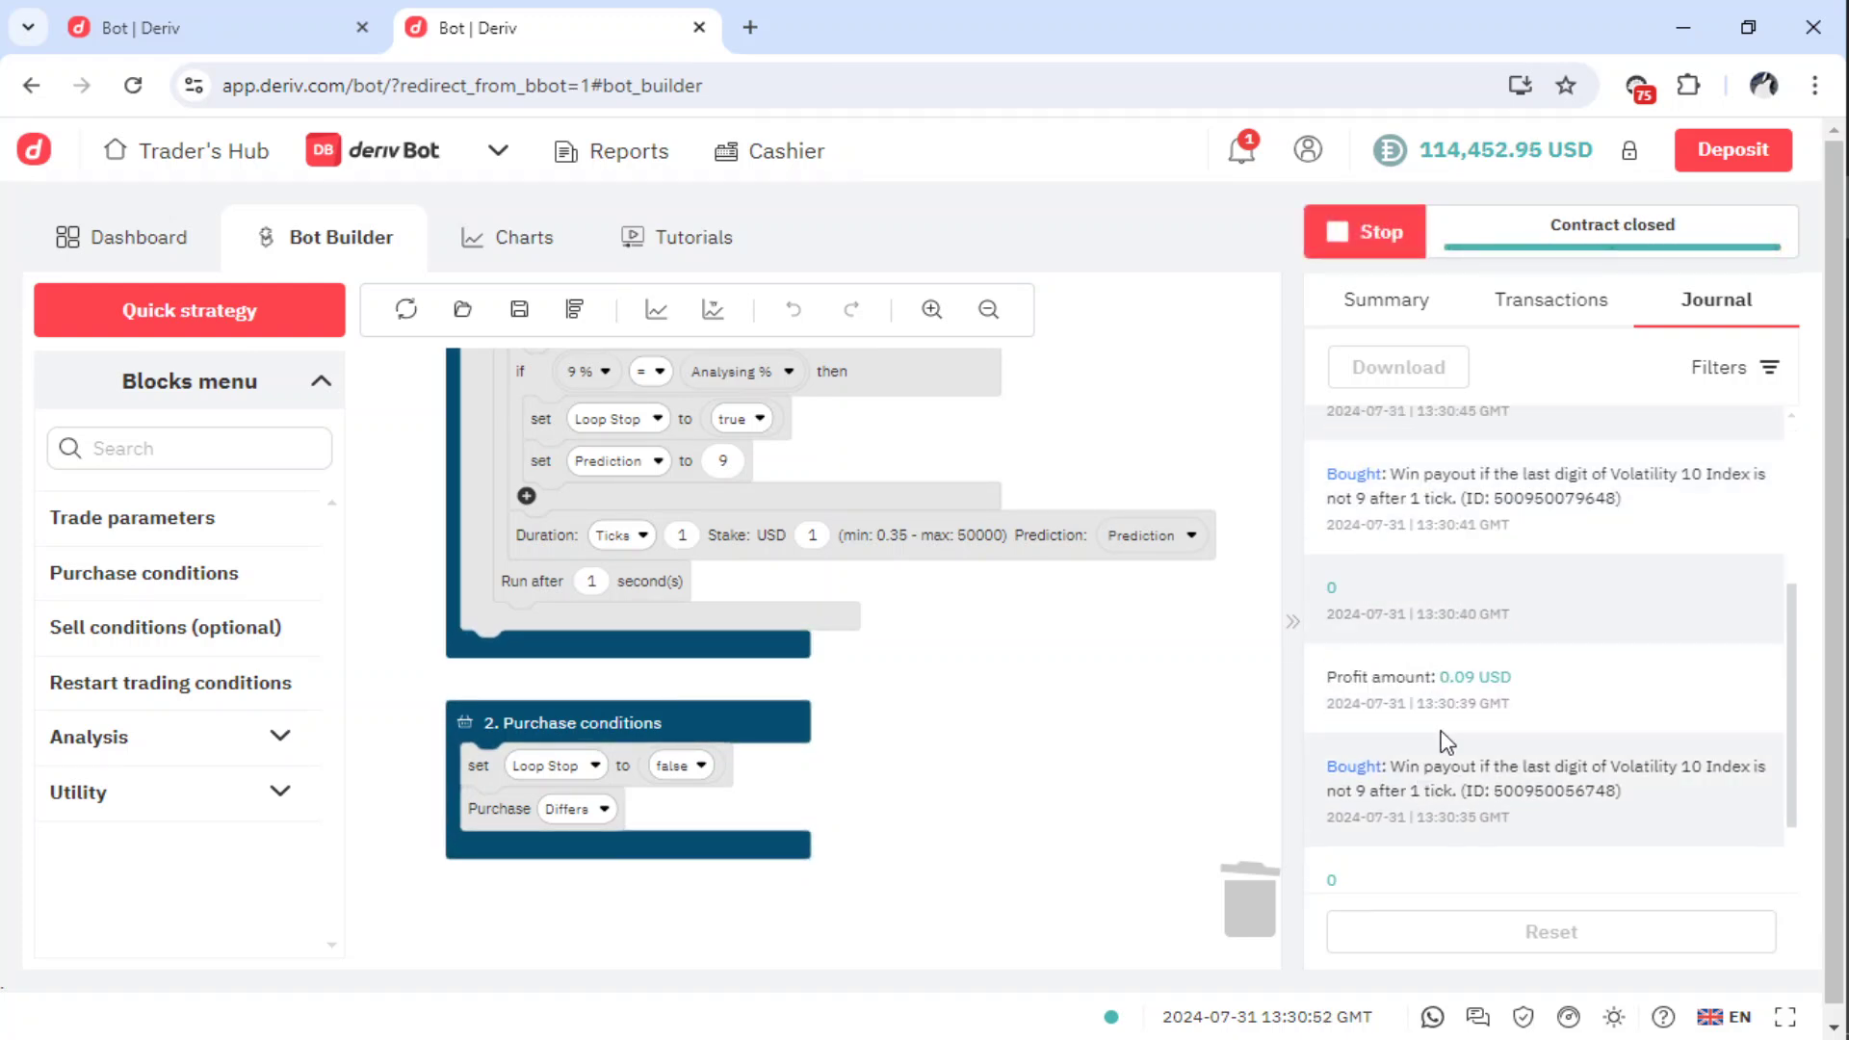
scroll(1464, 777, "up", 1)
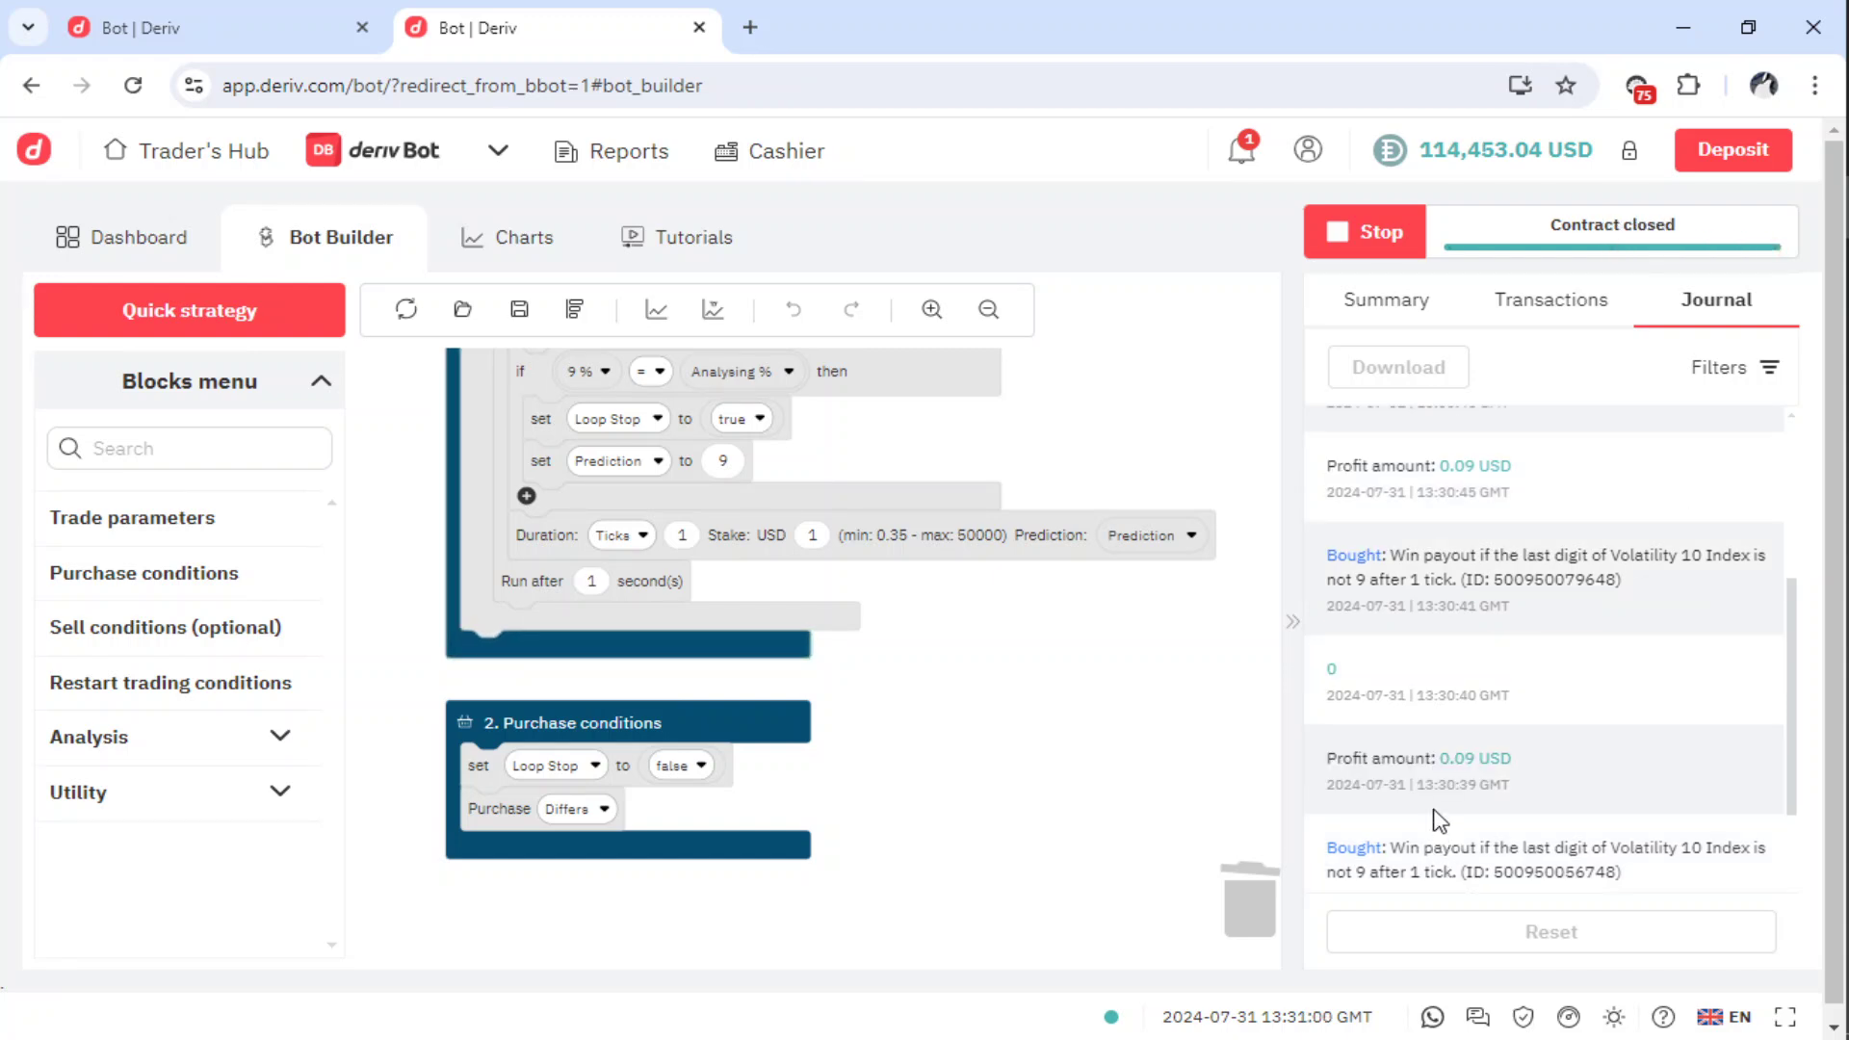
scroll(1440, 821, "up", 1)
scroll(1440, 821, "down", 3)
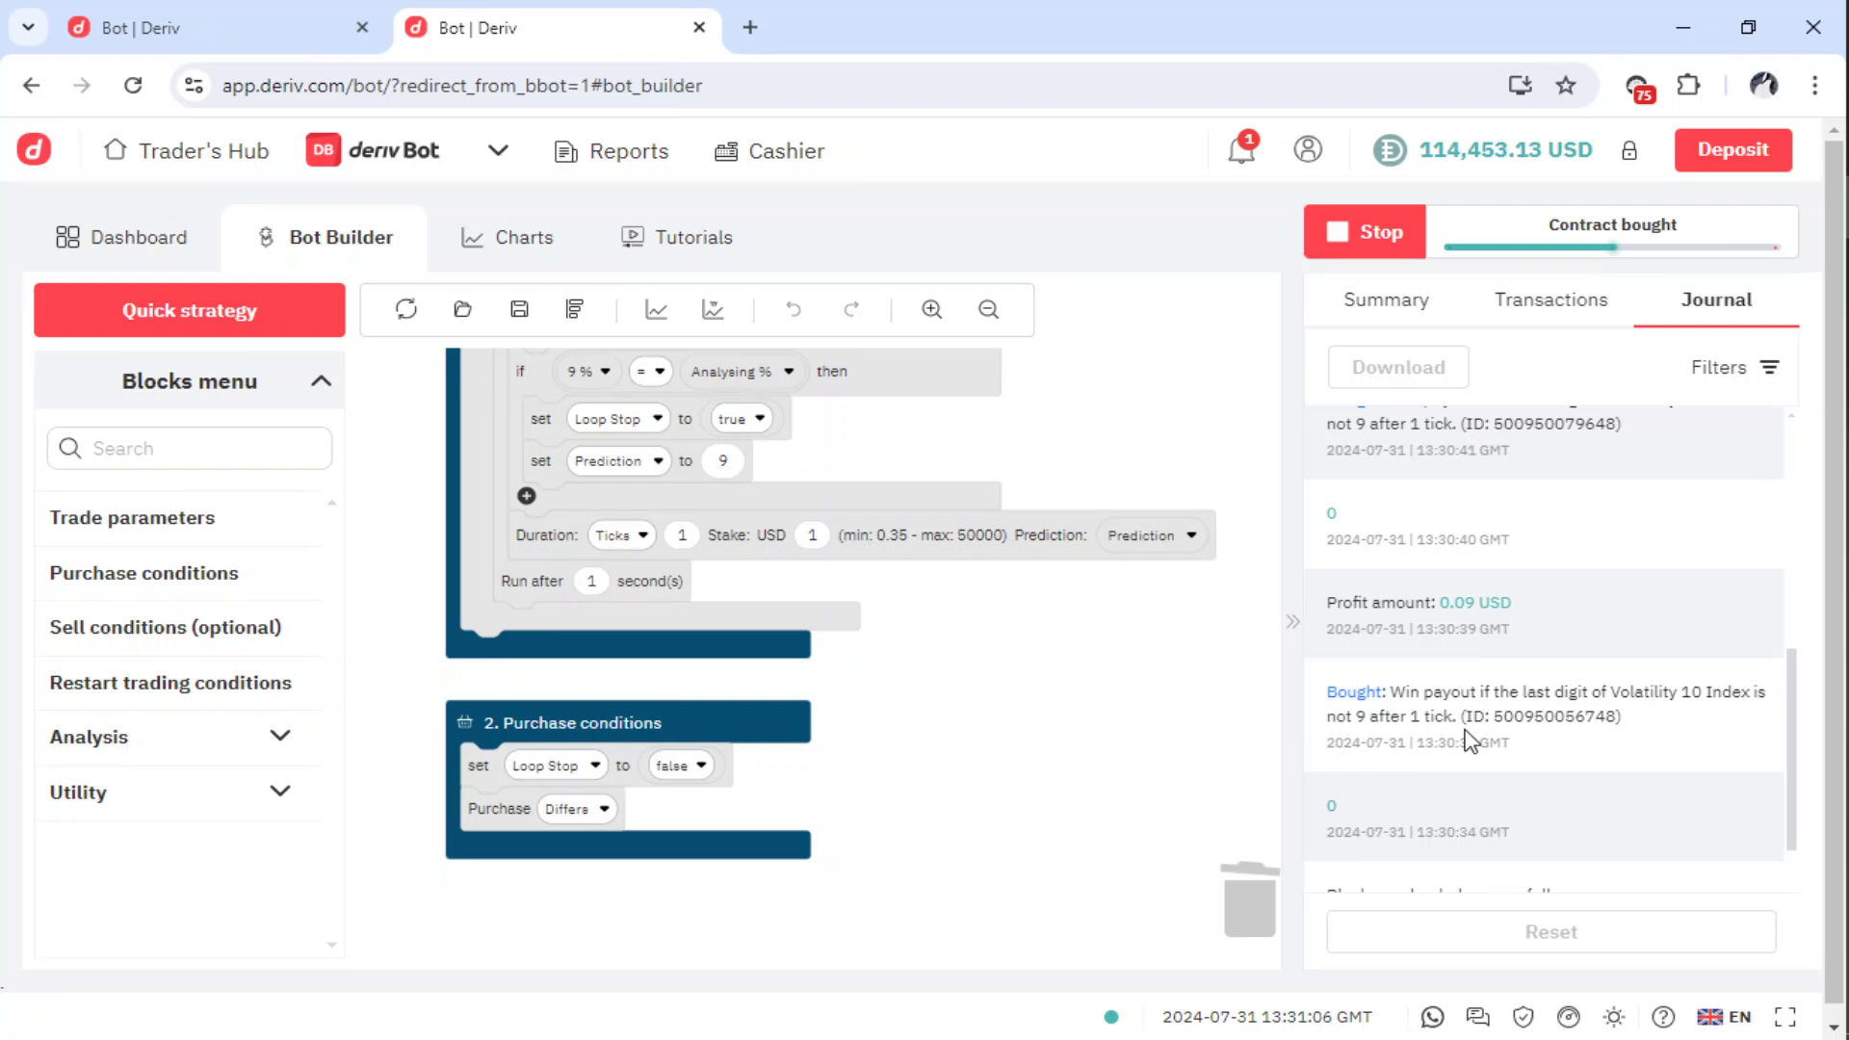
scroll(1471, 729, "up", 1)
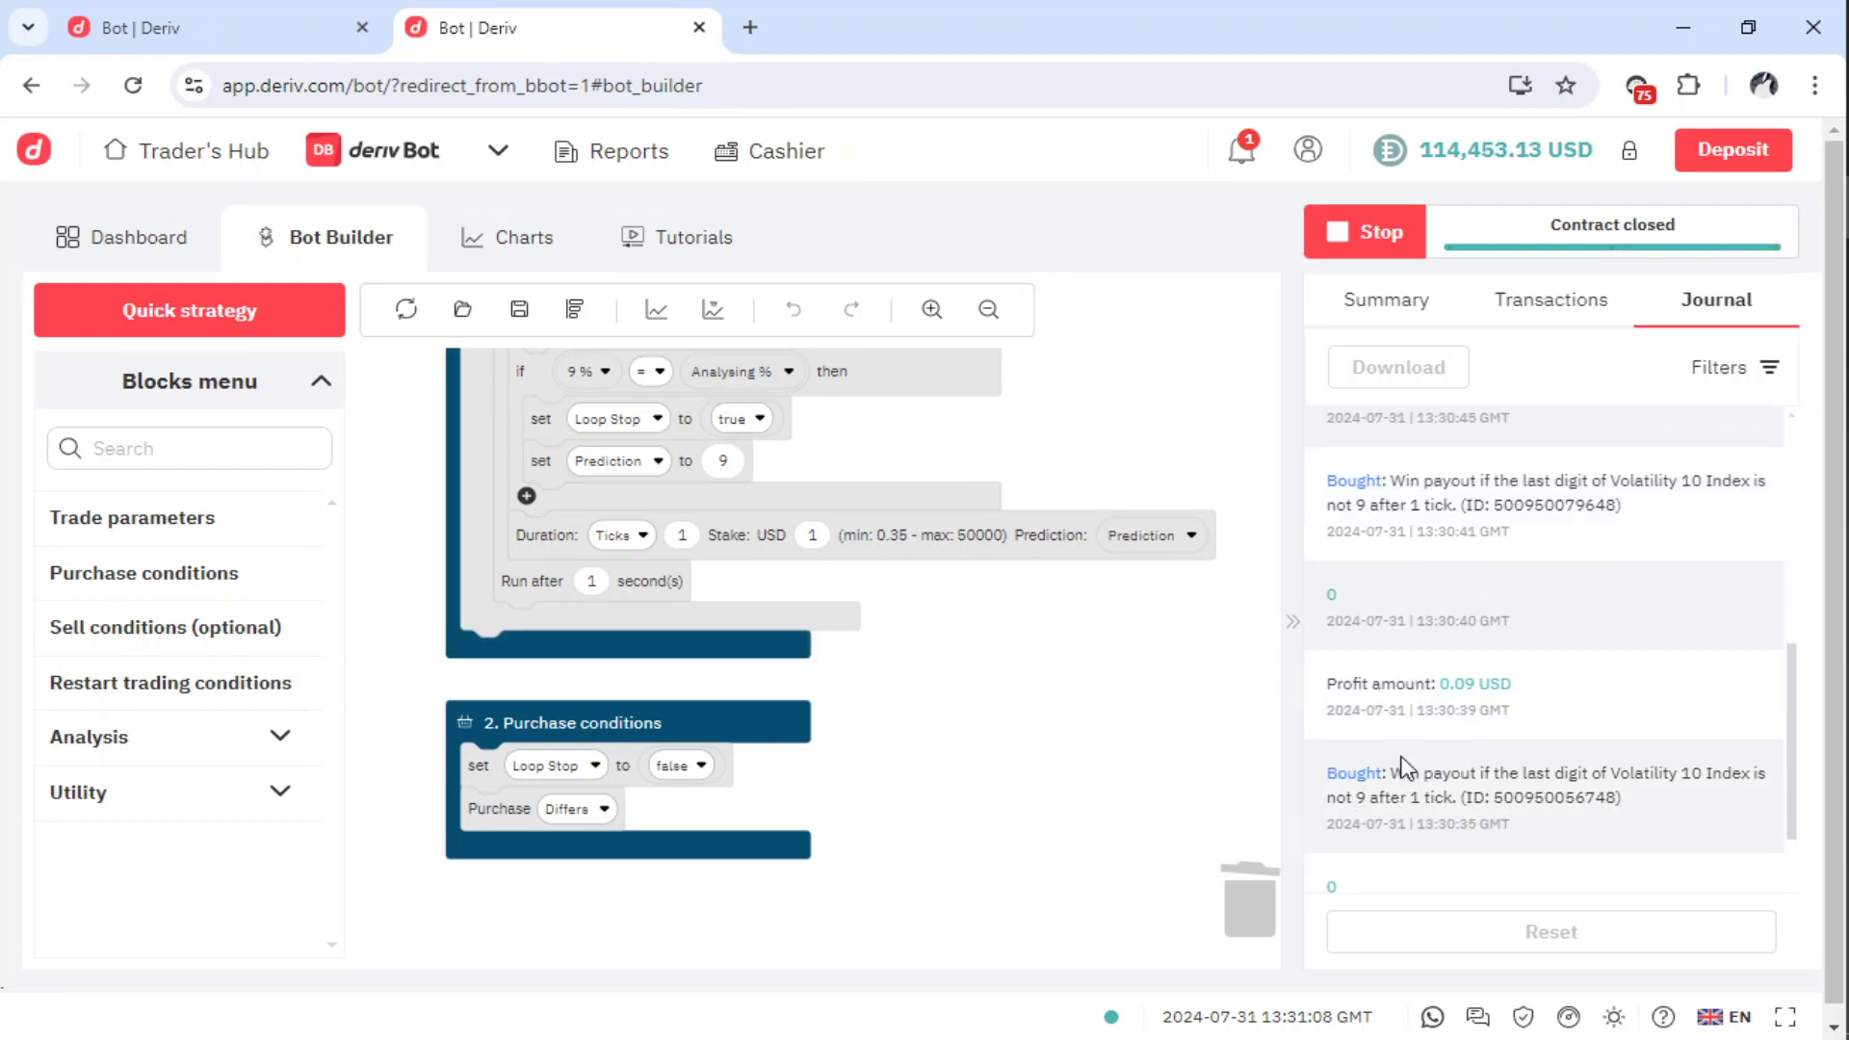
scroll(1406, 768, "up", 1)
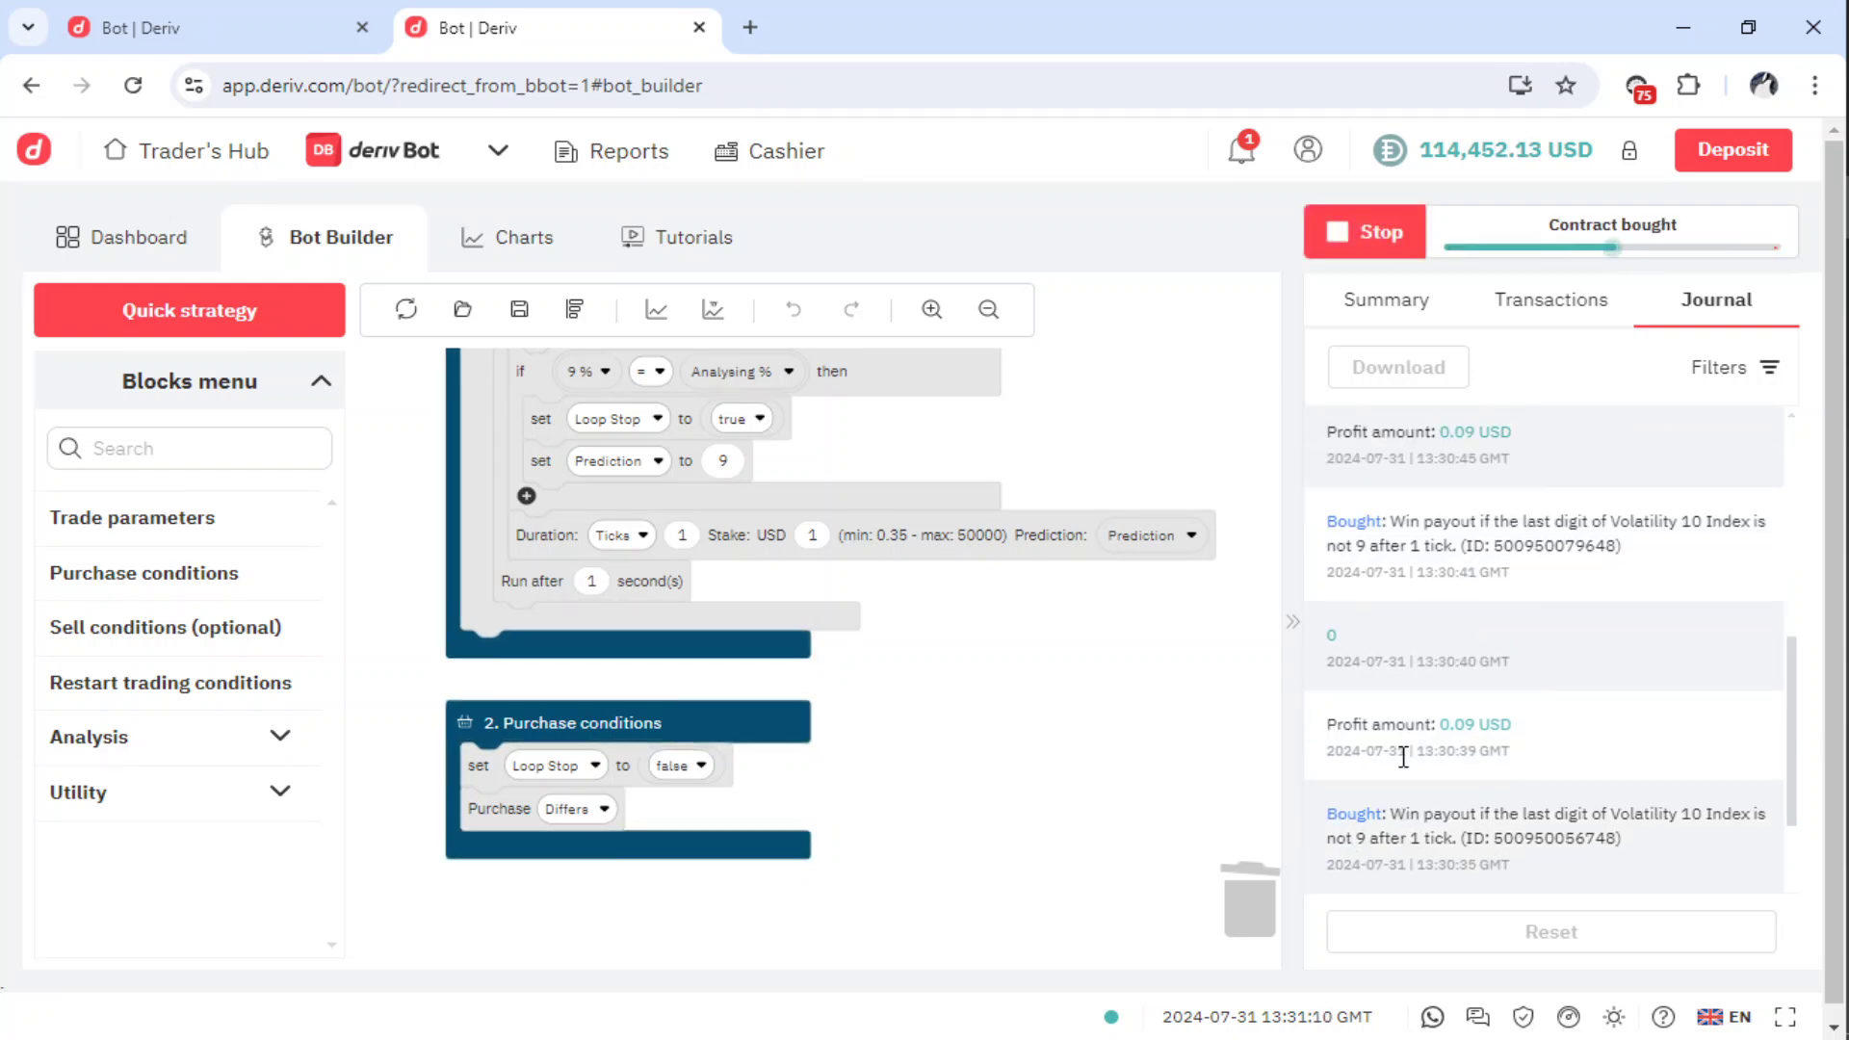
scroll(1415, 751, "up", 1)
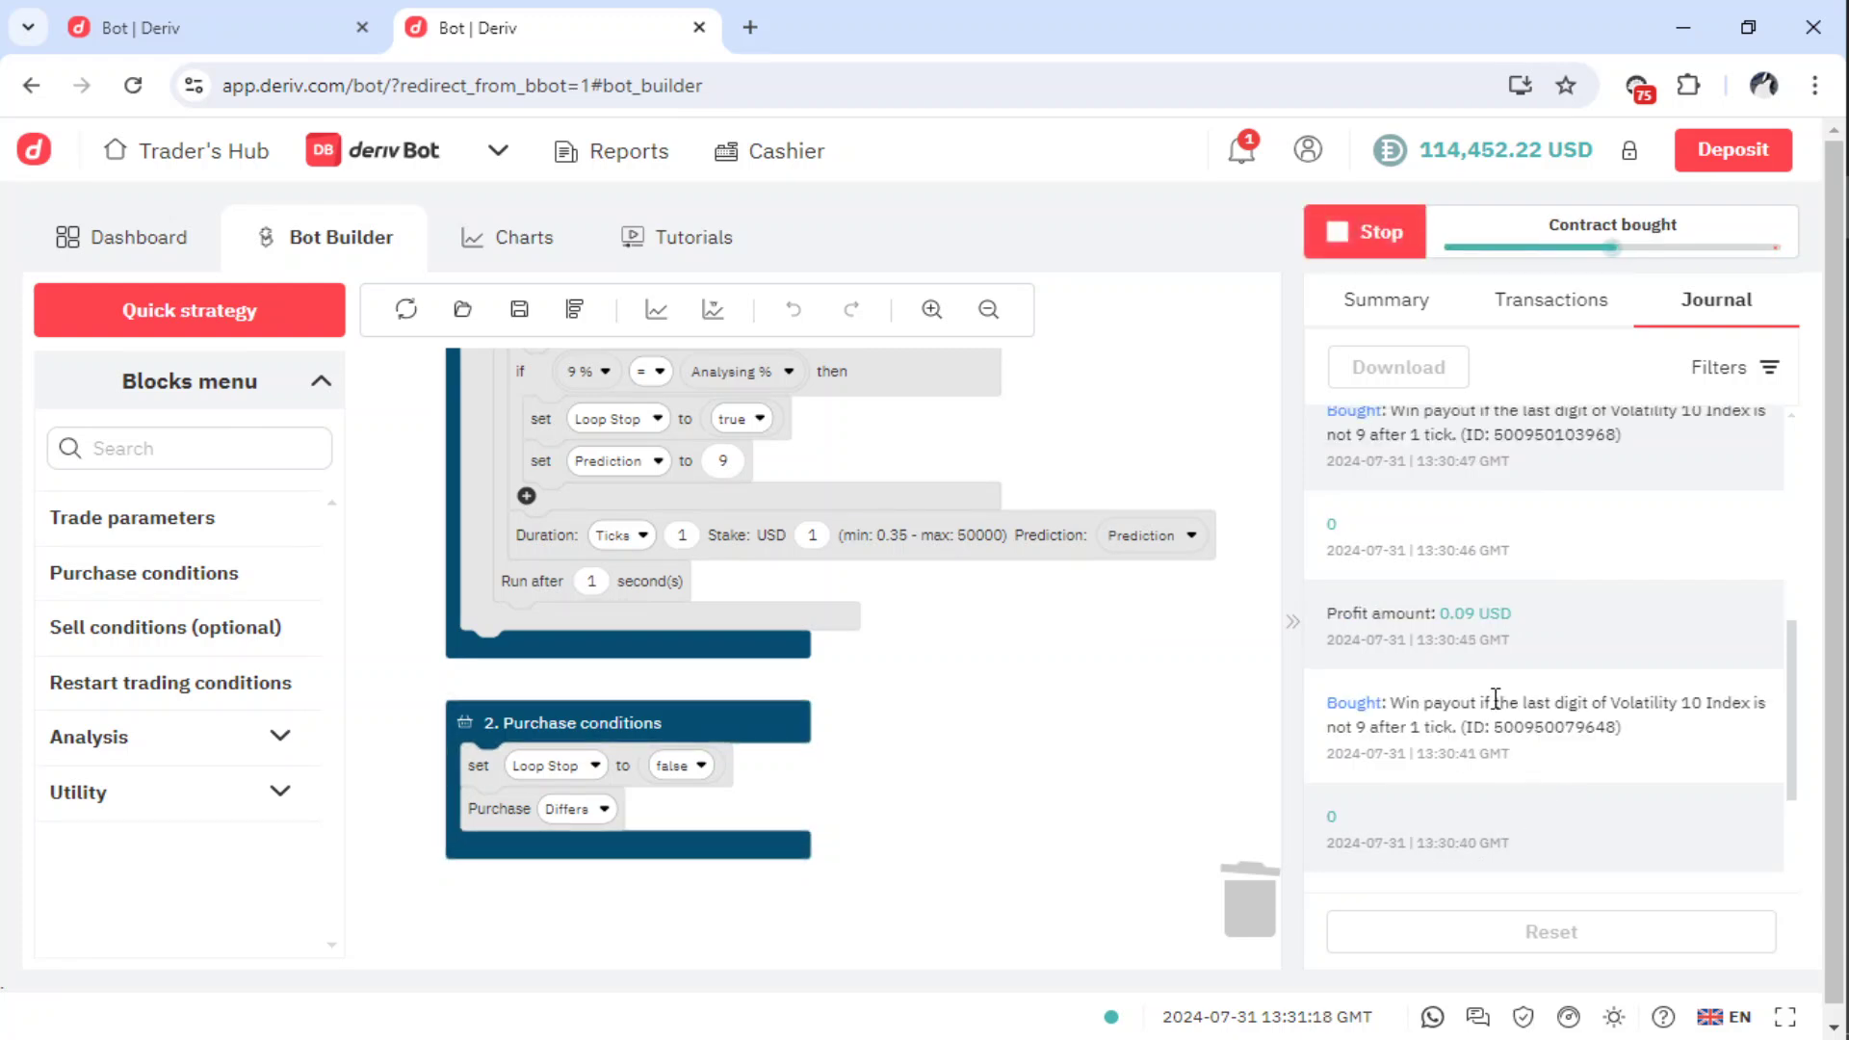
scroll(1496, 698, "up", 8)
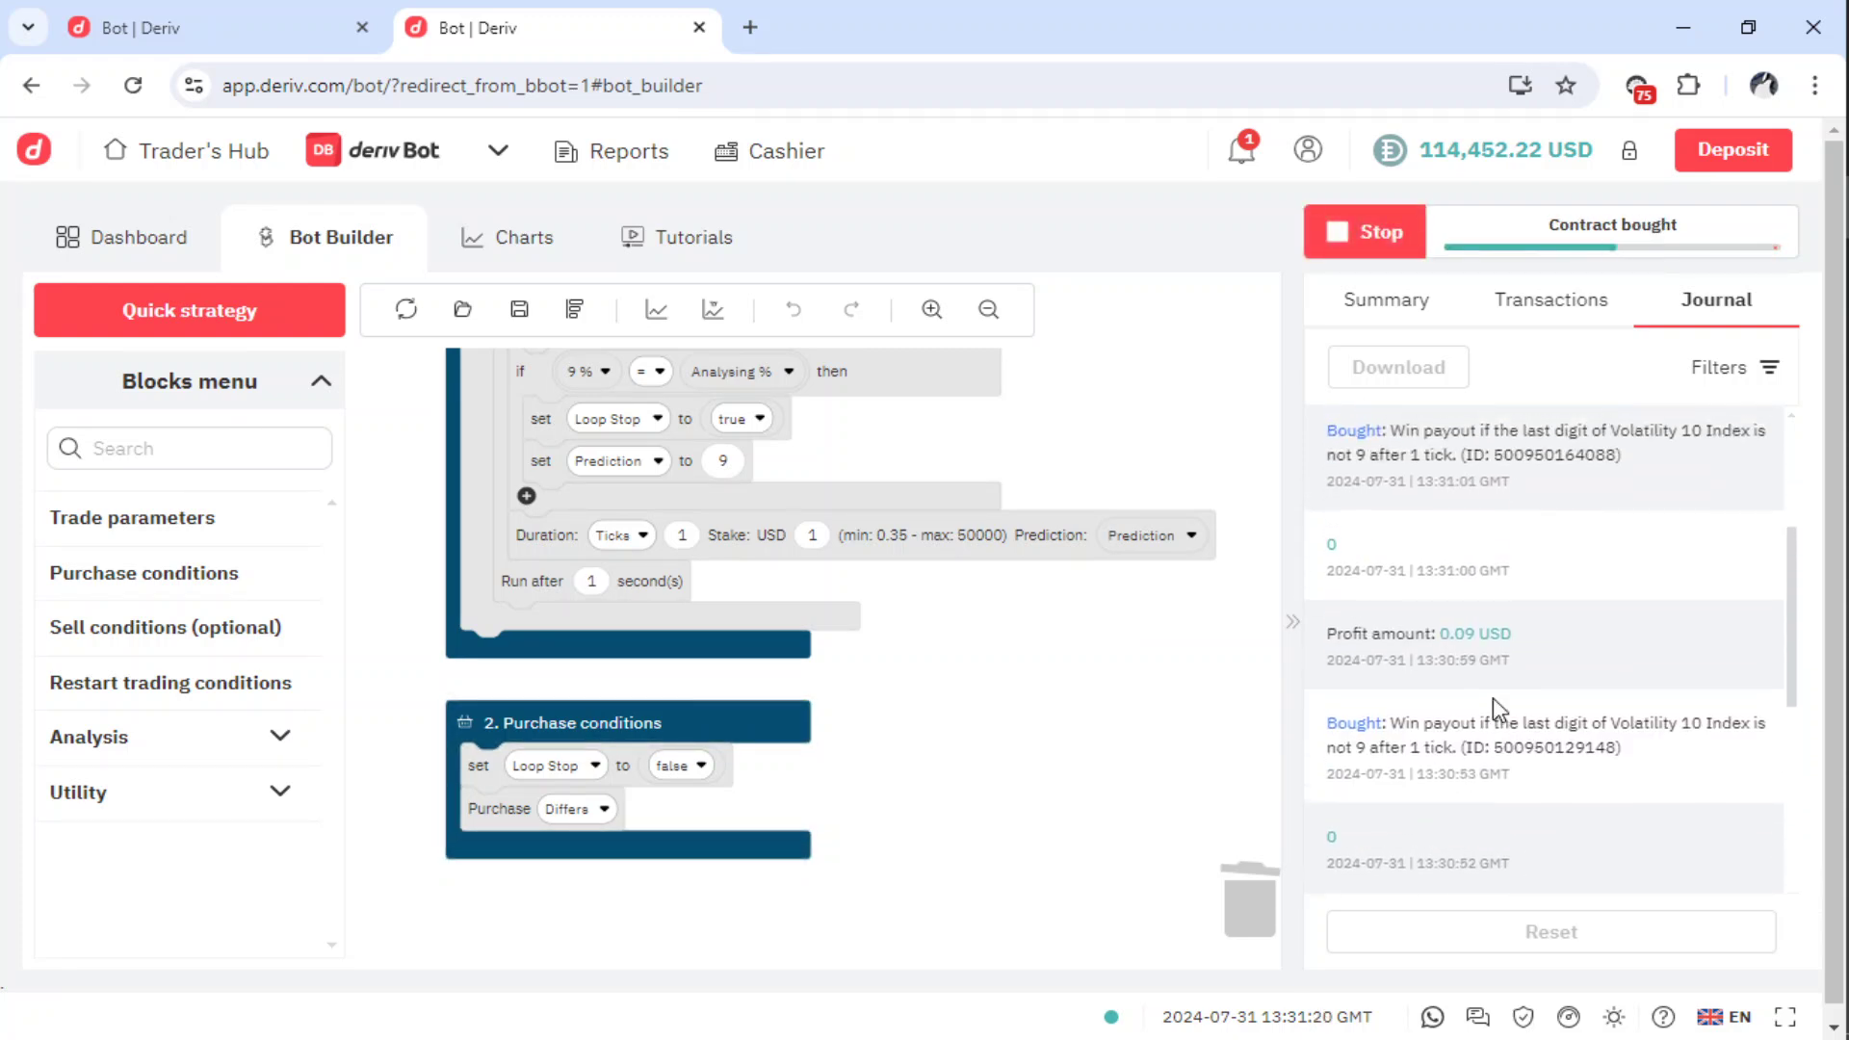
scroll(1493, 698, "up", 3)
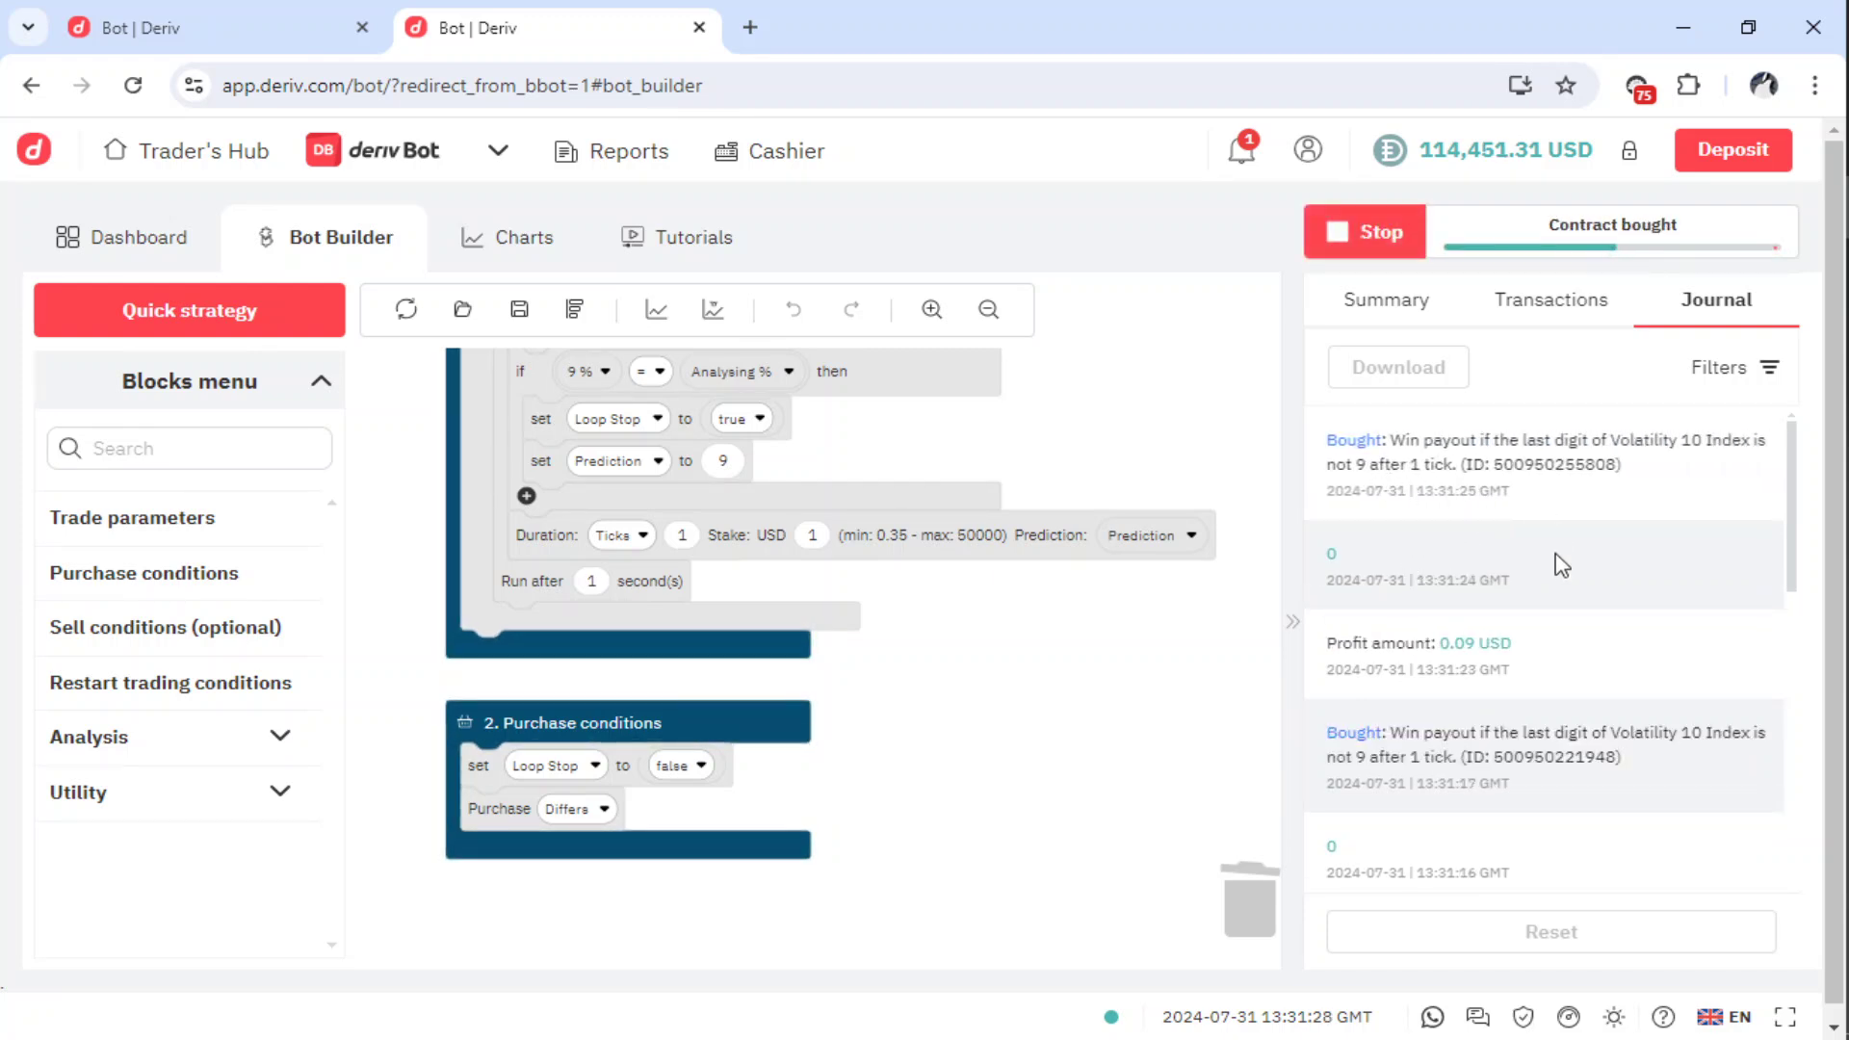
Show the Transactions list and highlight the contracts lost count (3 of 18 runs)
left_click(1572, 297)
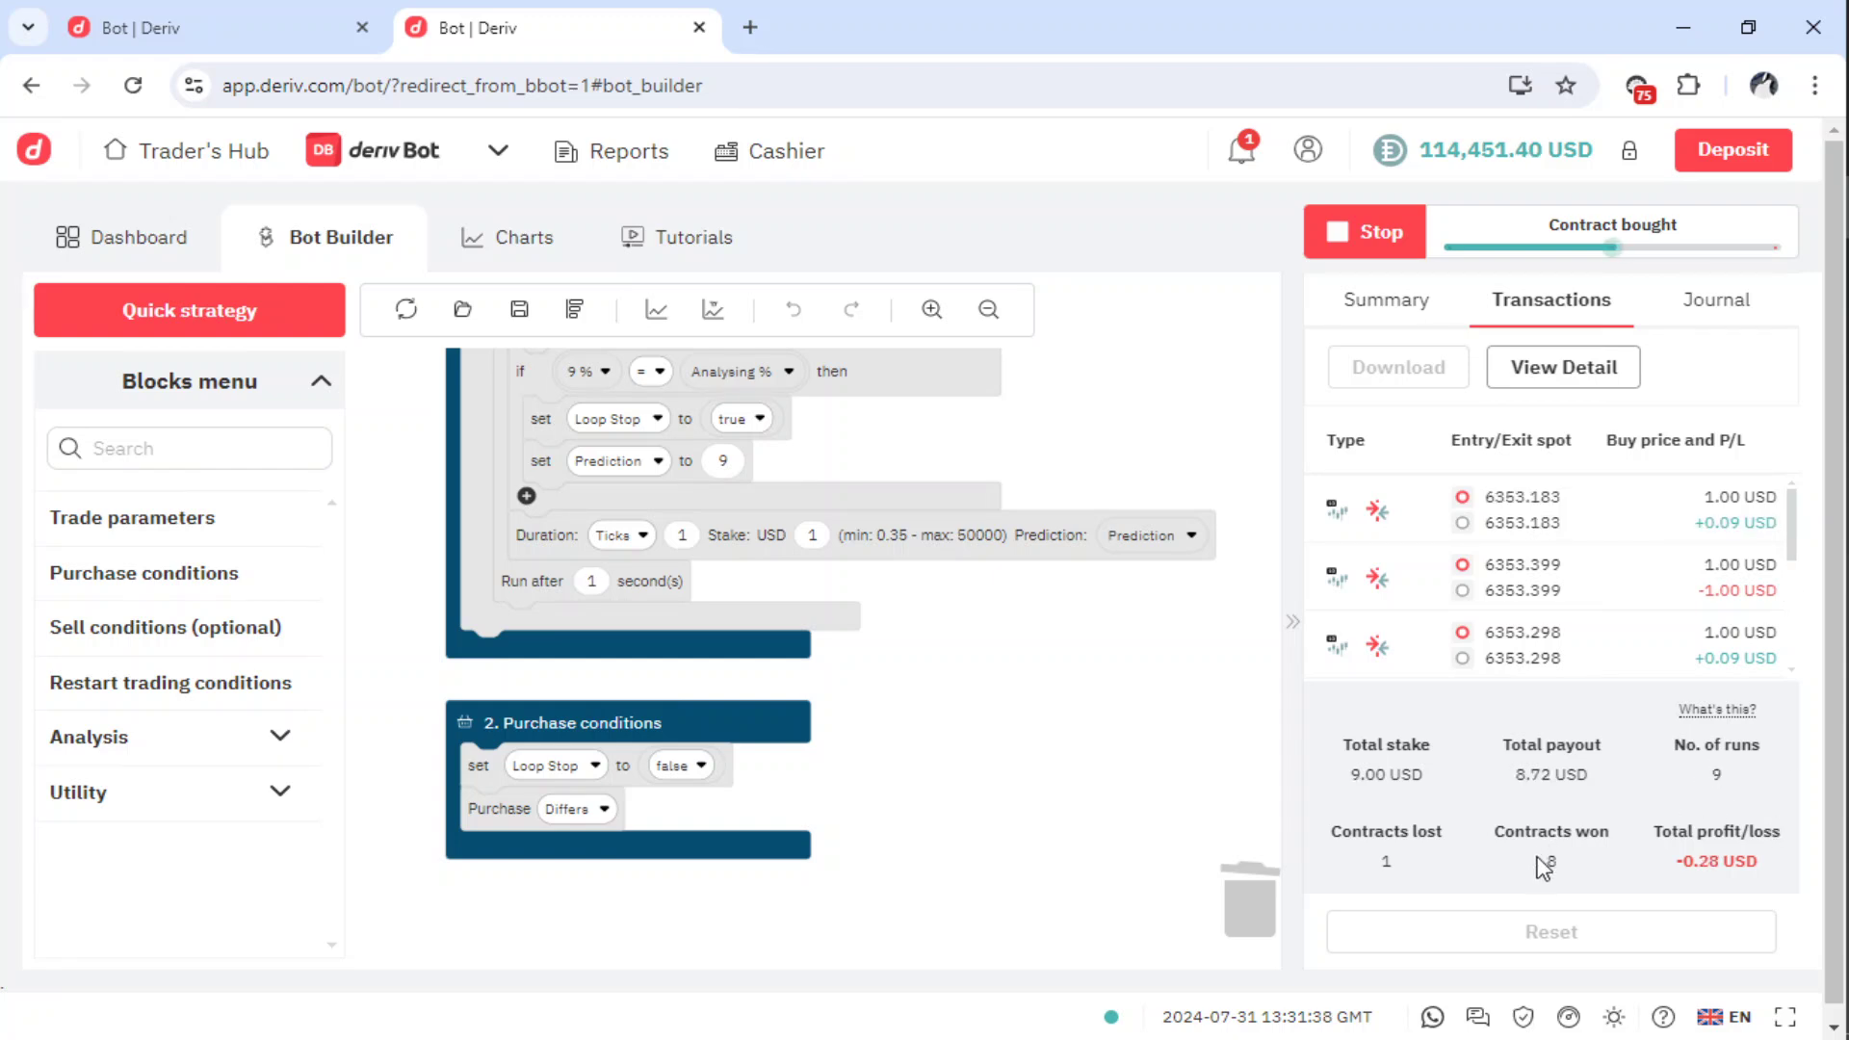
double_click(1387, 863)
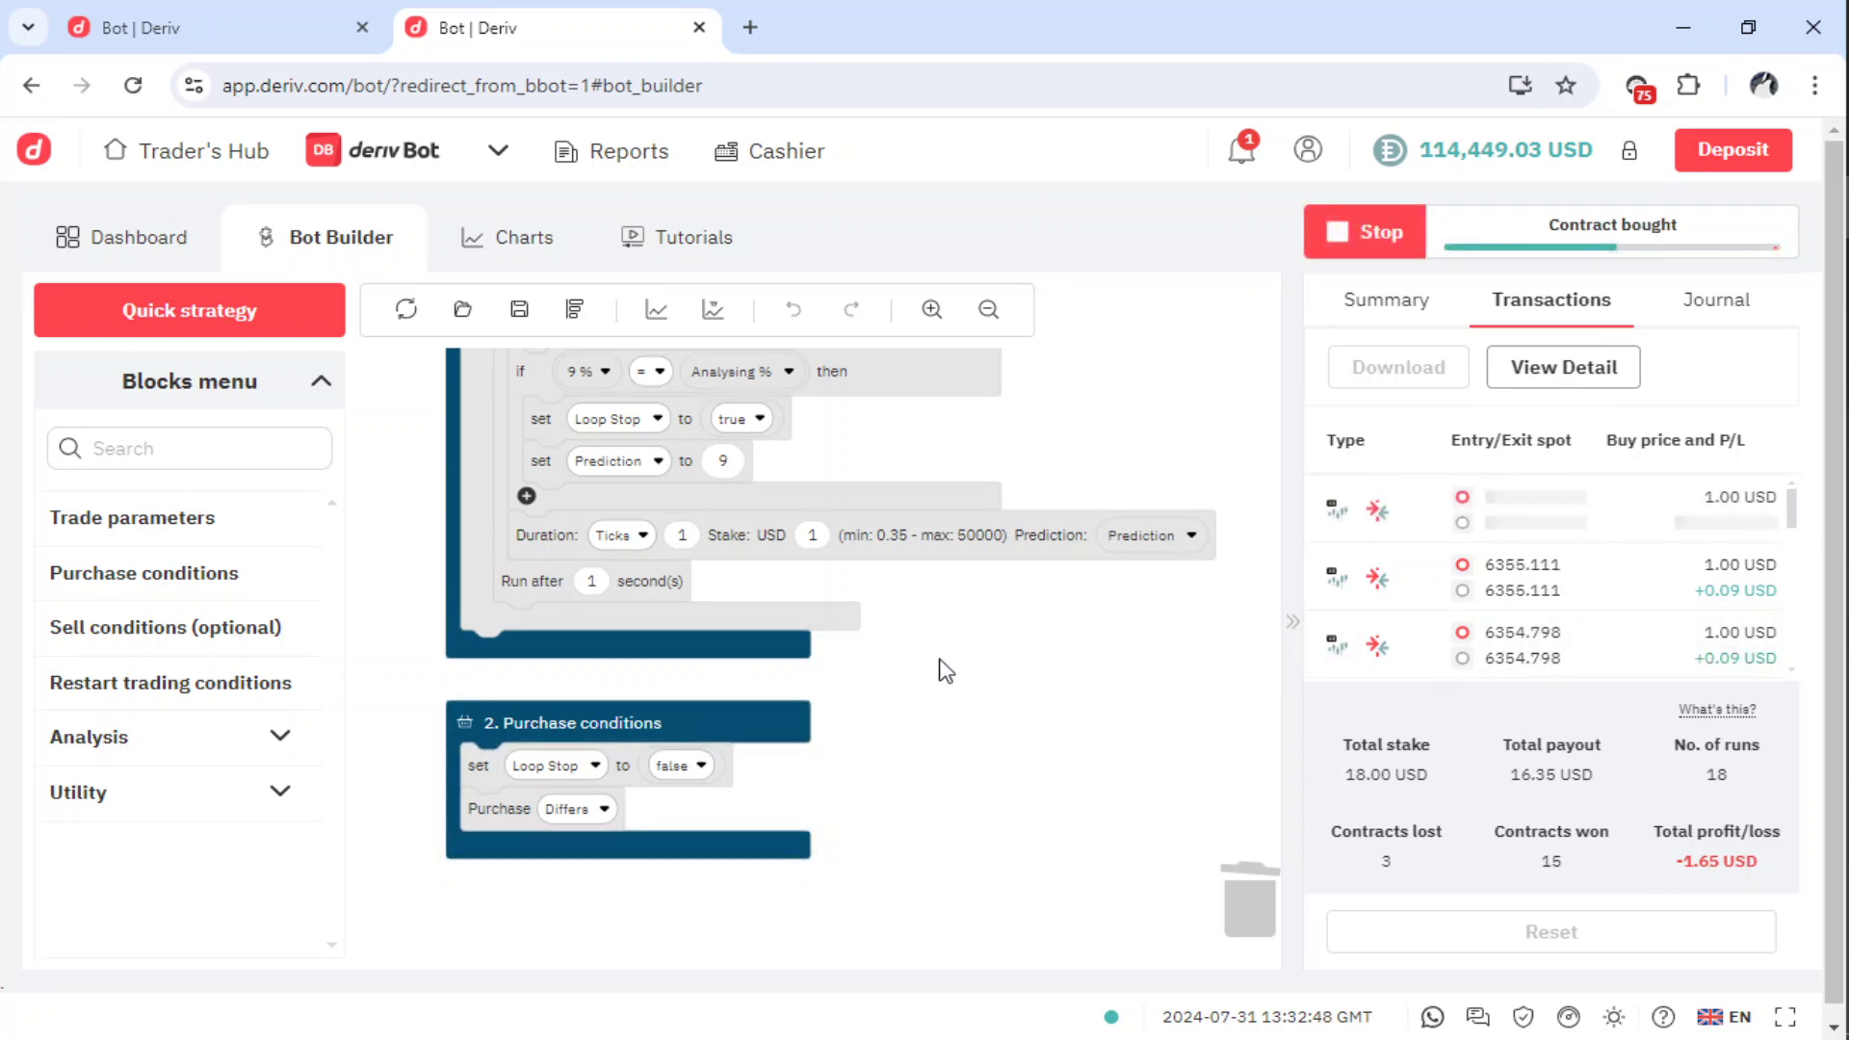
Pan up past the 8% to 2% condition blocks to the percentage calculations and Notify block
left_click_drag(948, 671, 1067, 785)
left_click_drag(524, 504, 507, 784)
left_click_drag(498, 433, 466, 731)
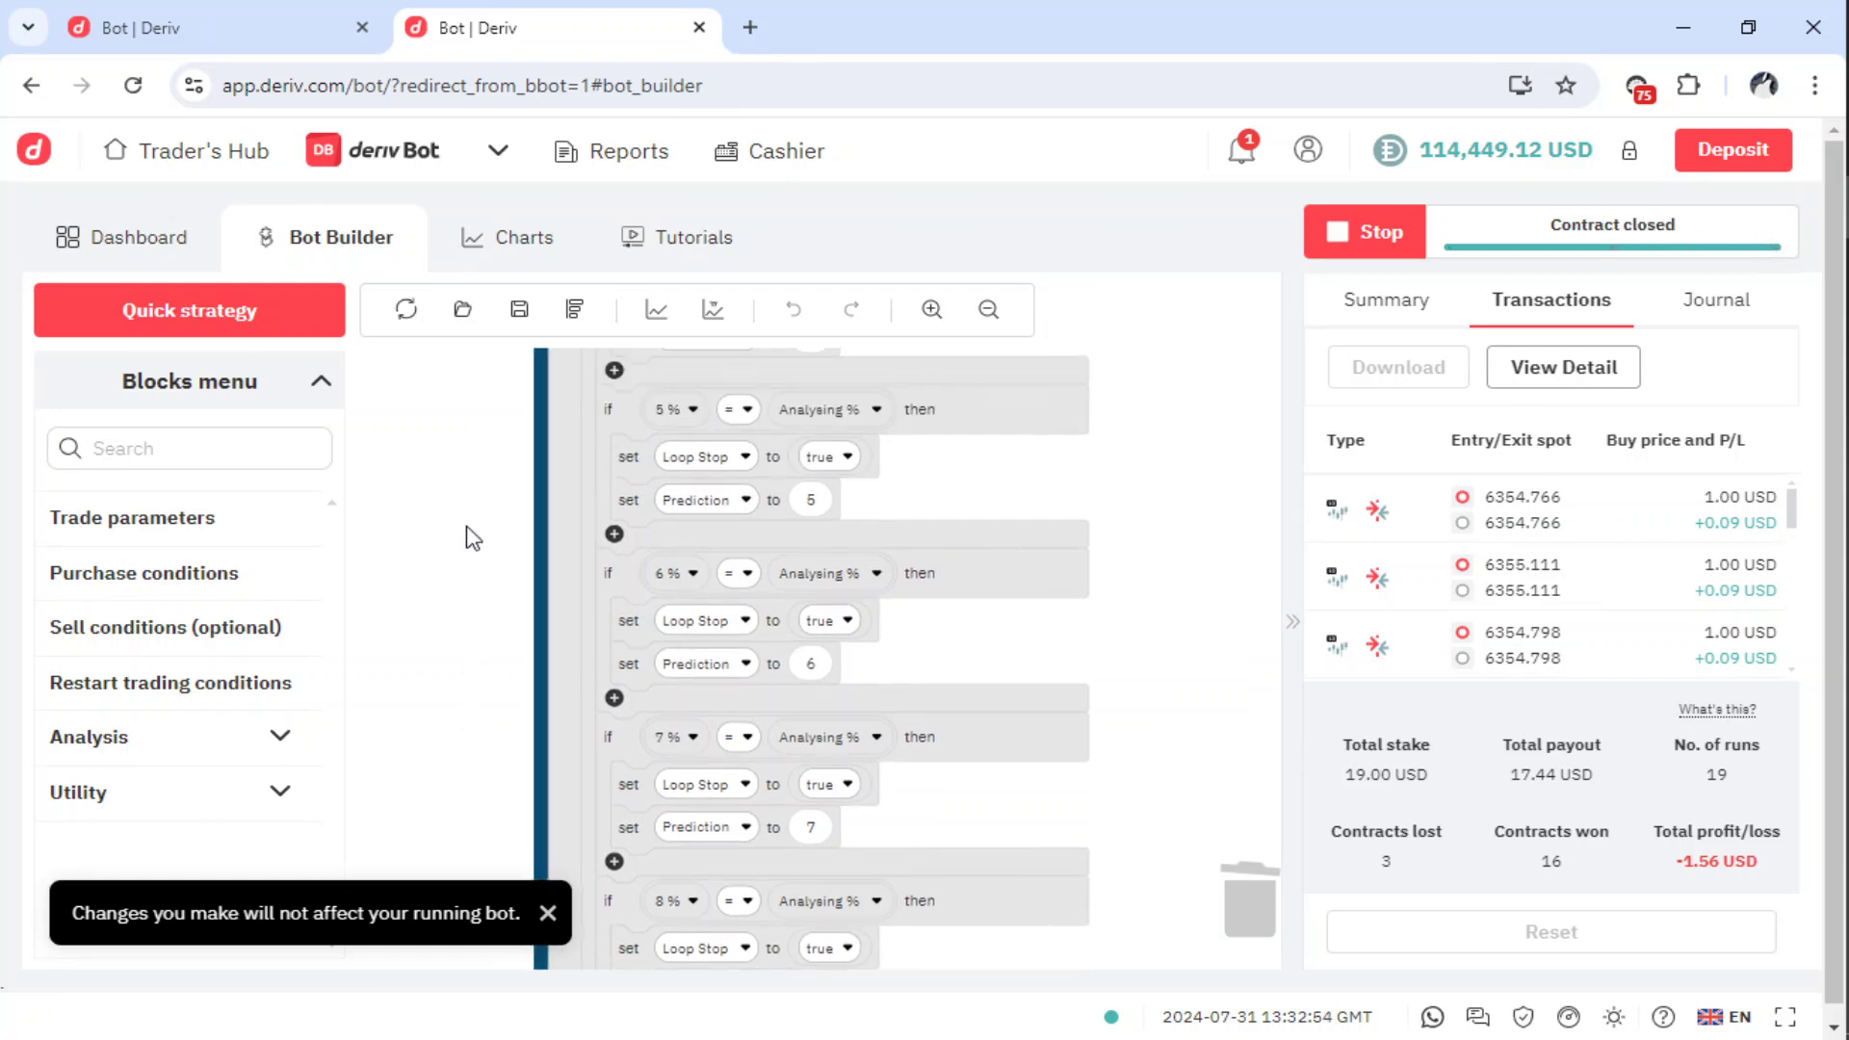
left_click_drag(467, 537, 464, 910)
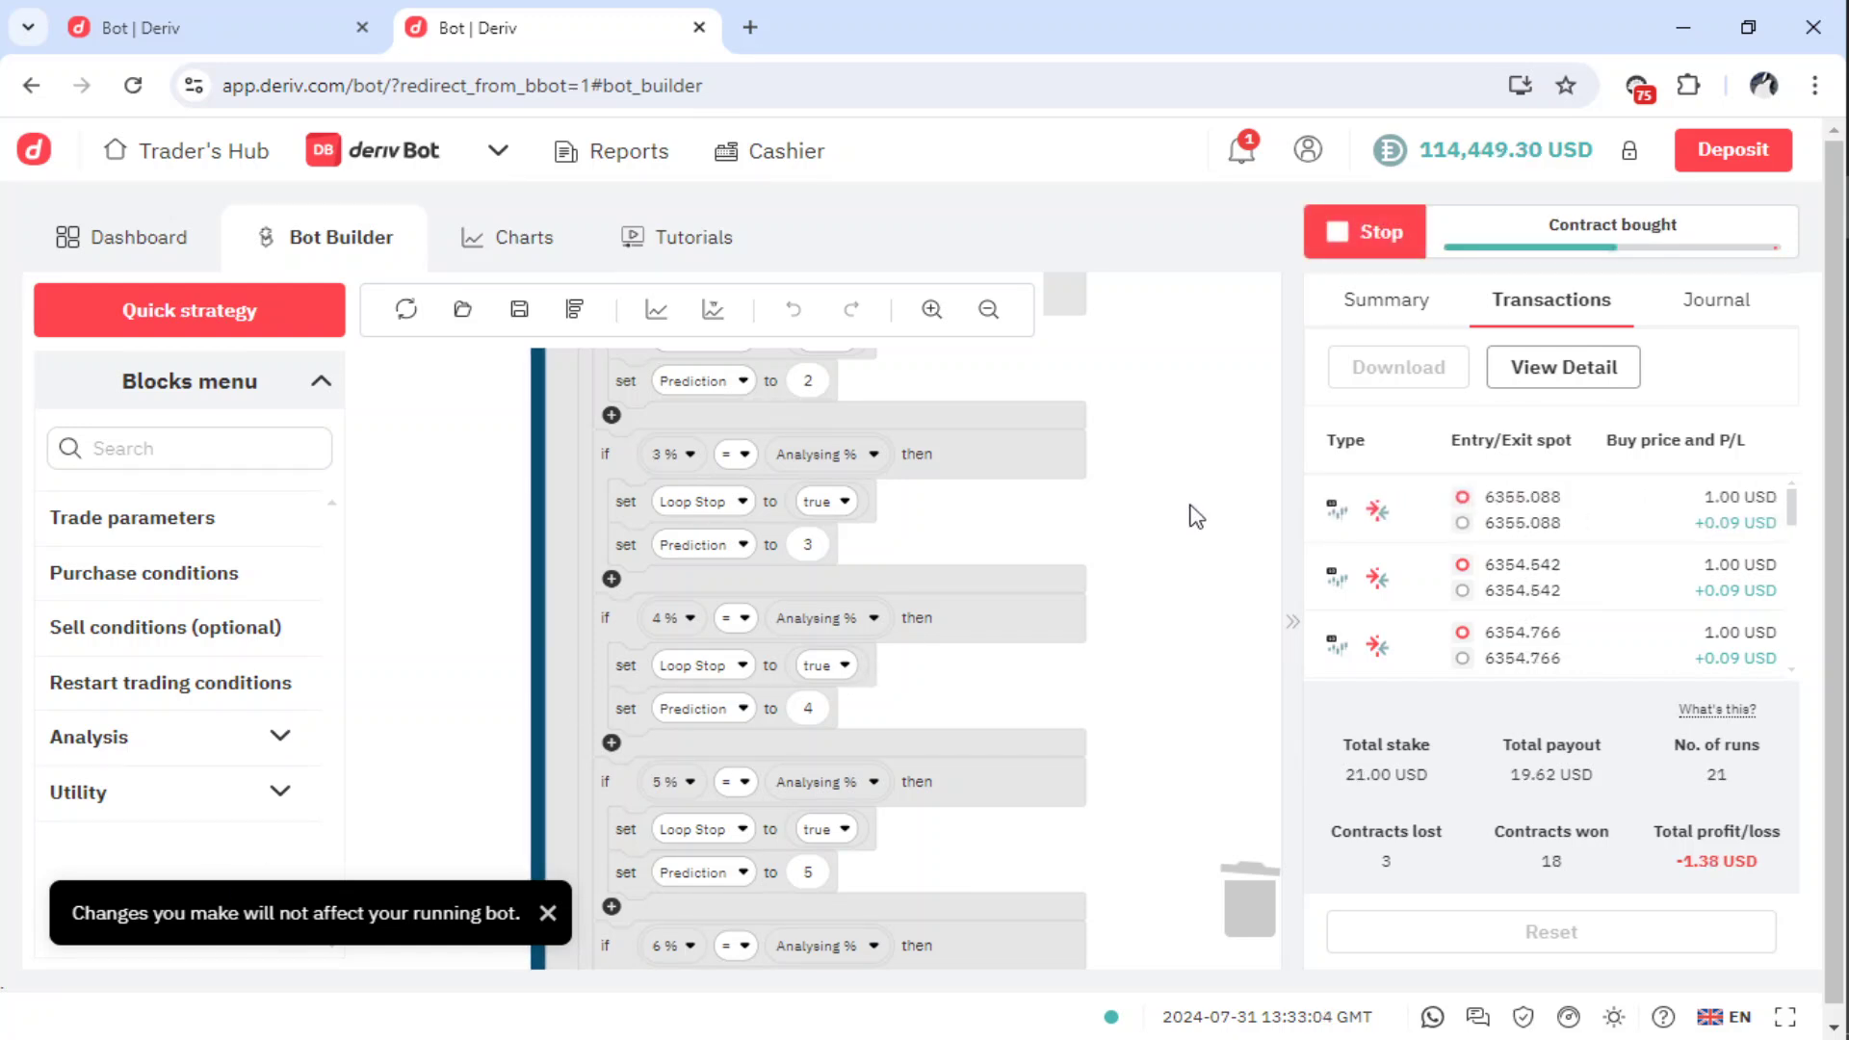
left_click_drag(1179, 527, 1197, 647)
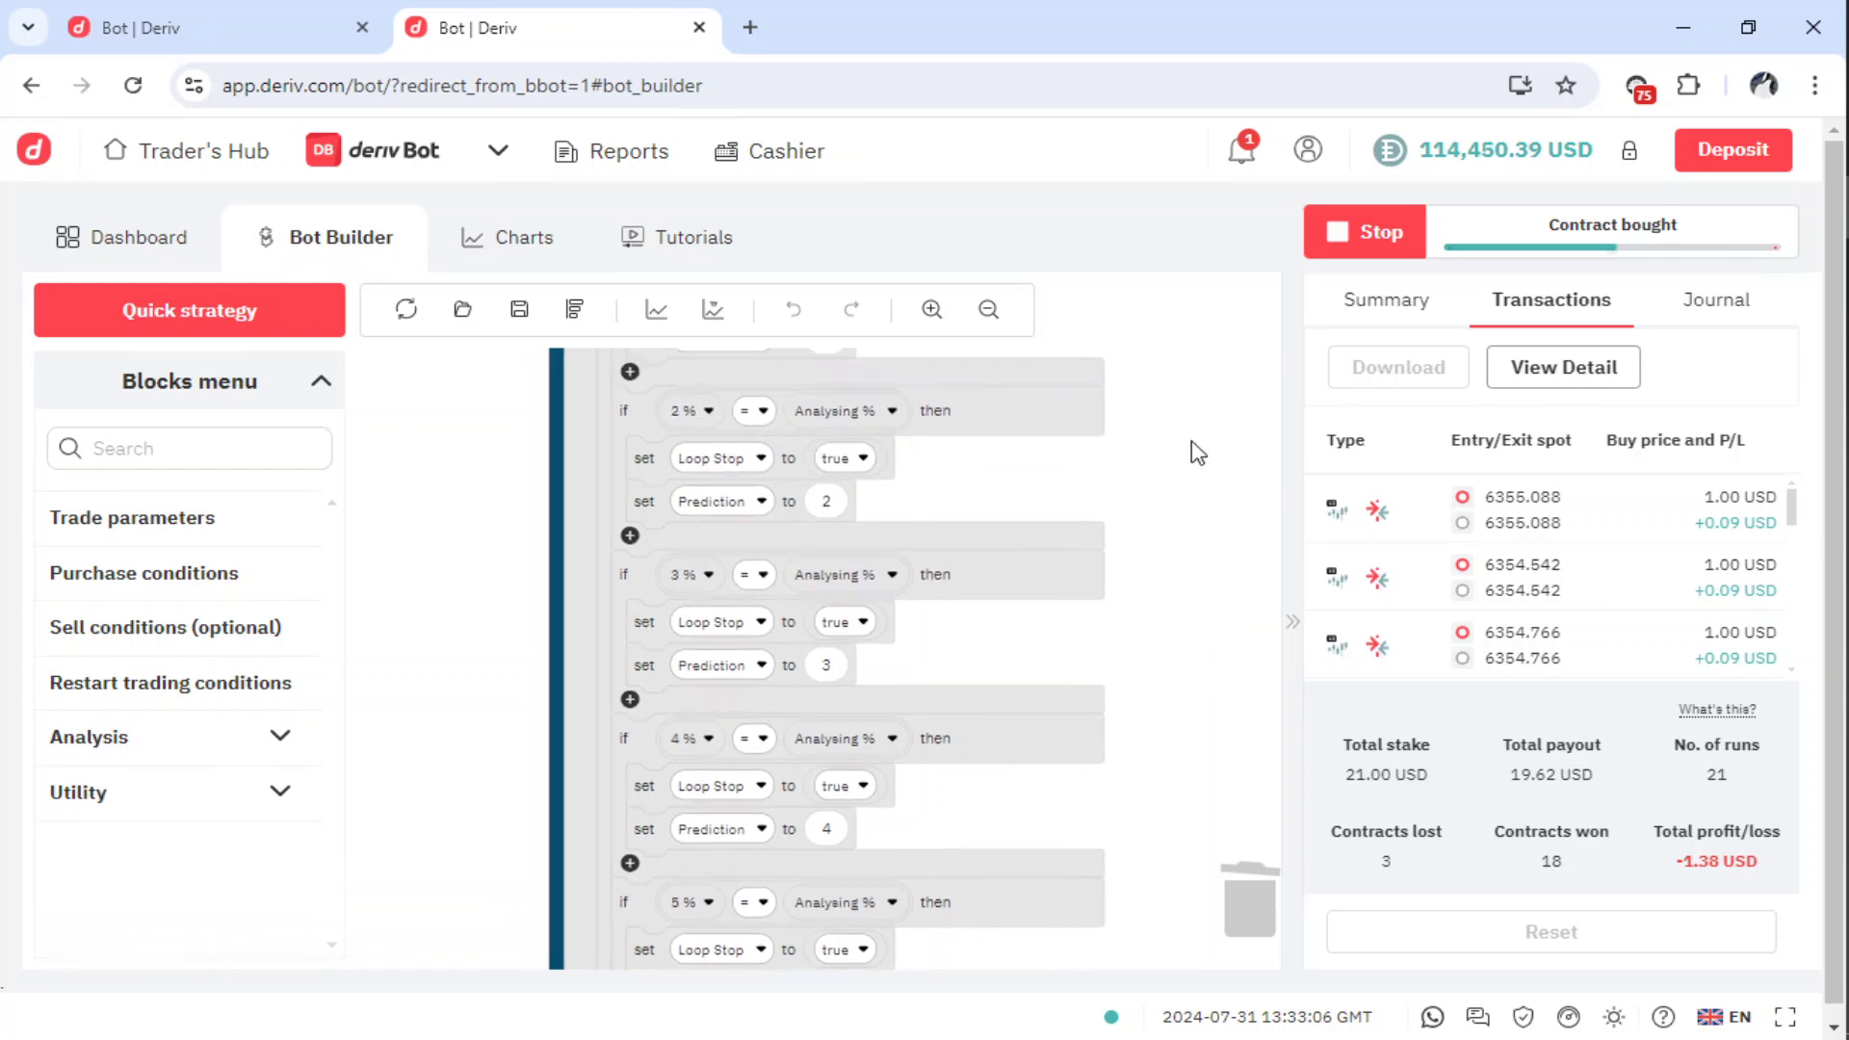
left_click_drag(1198, 453, 1172, 627)
left_click_drag(1210, 421, 1239, 746)
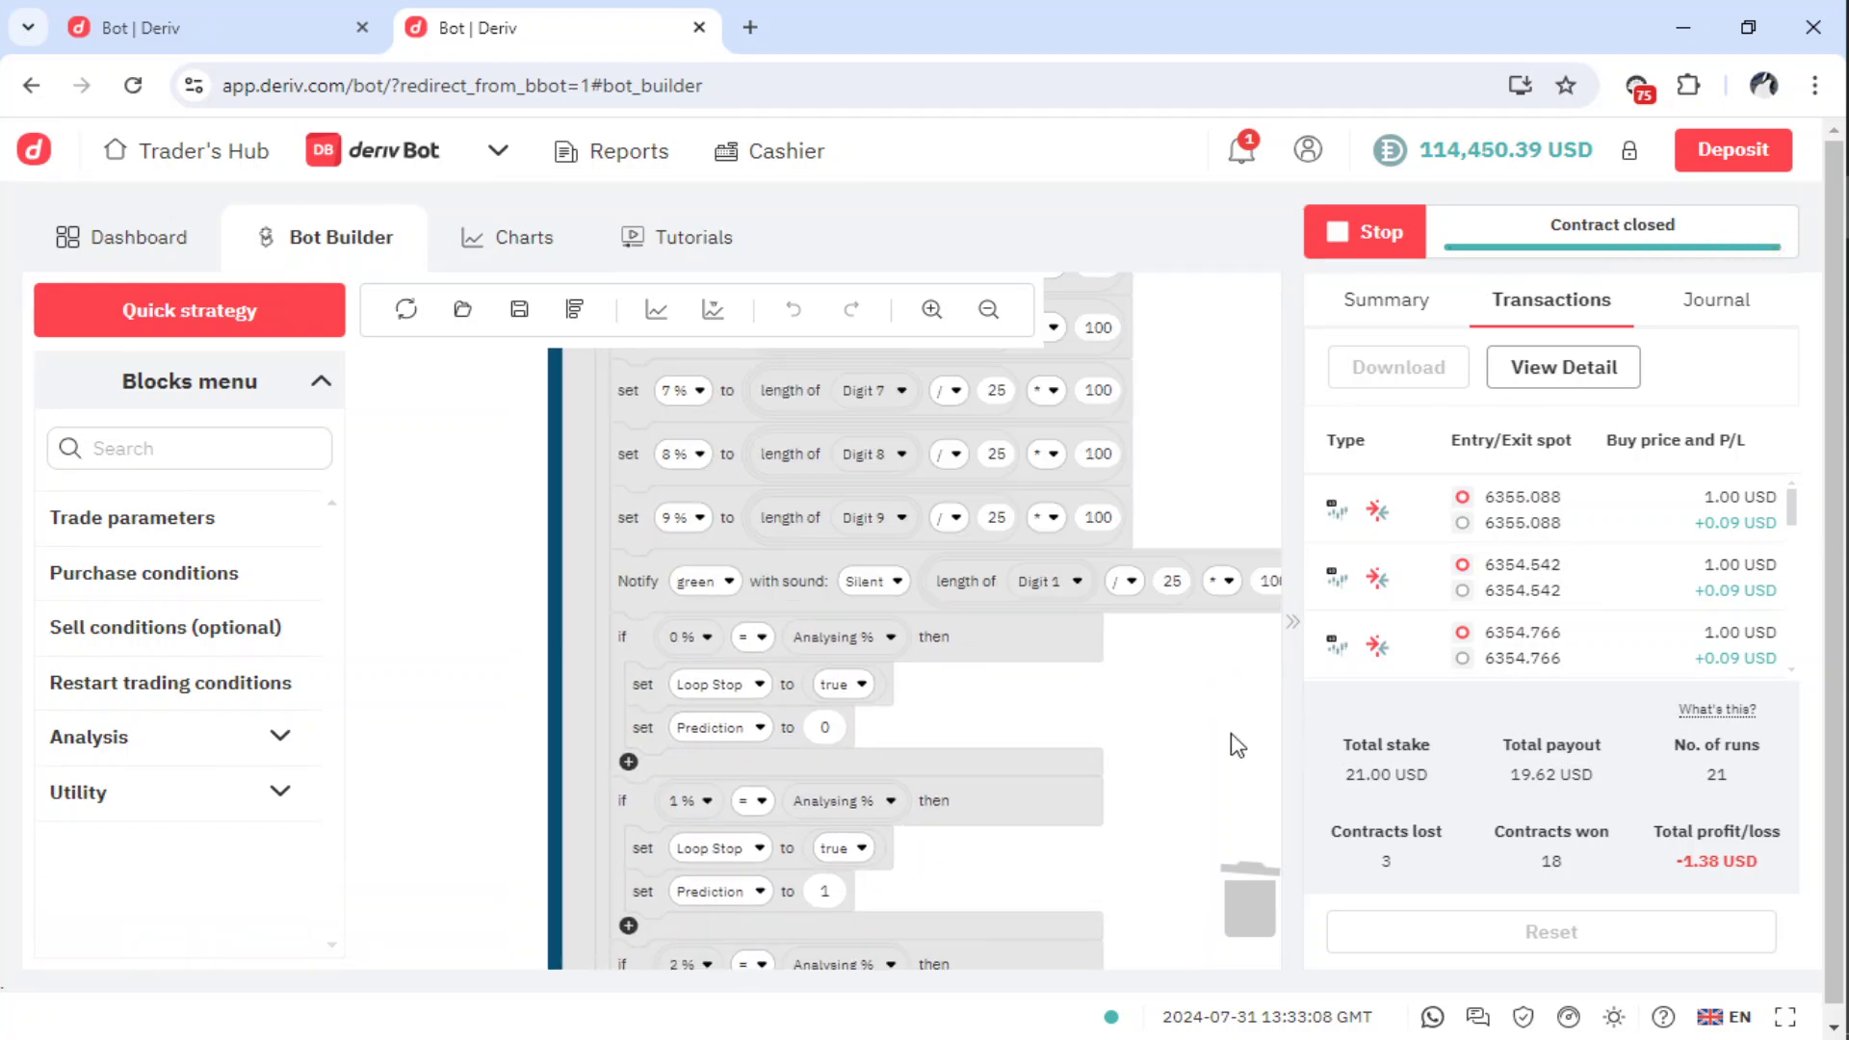
Scroll further up to the Trade parameters block set to Volatility 10 Index and Differs
scroll(443, 755, "up", 5)
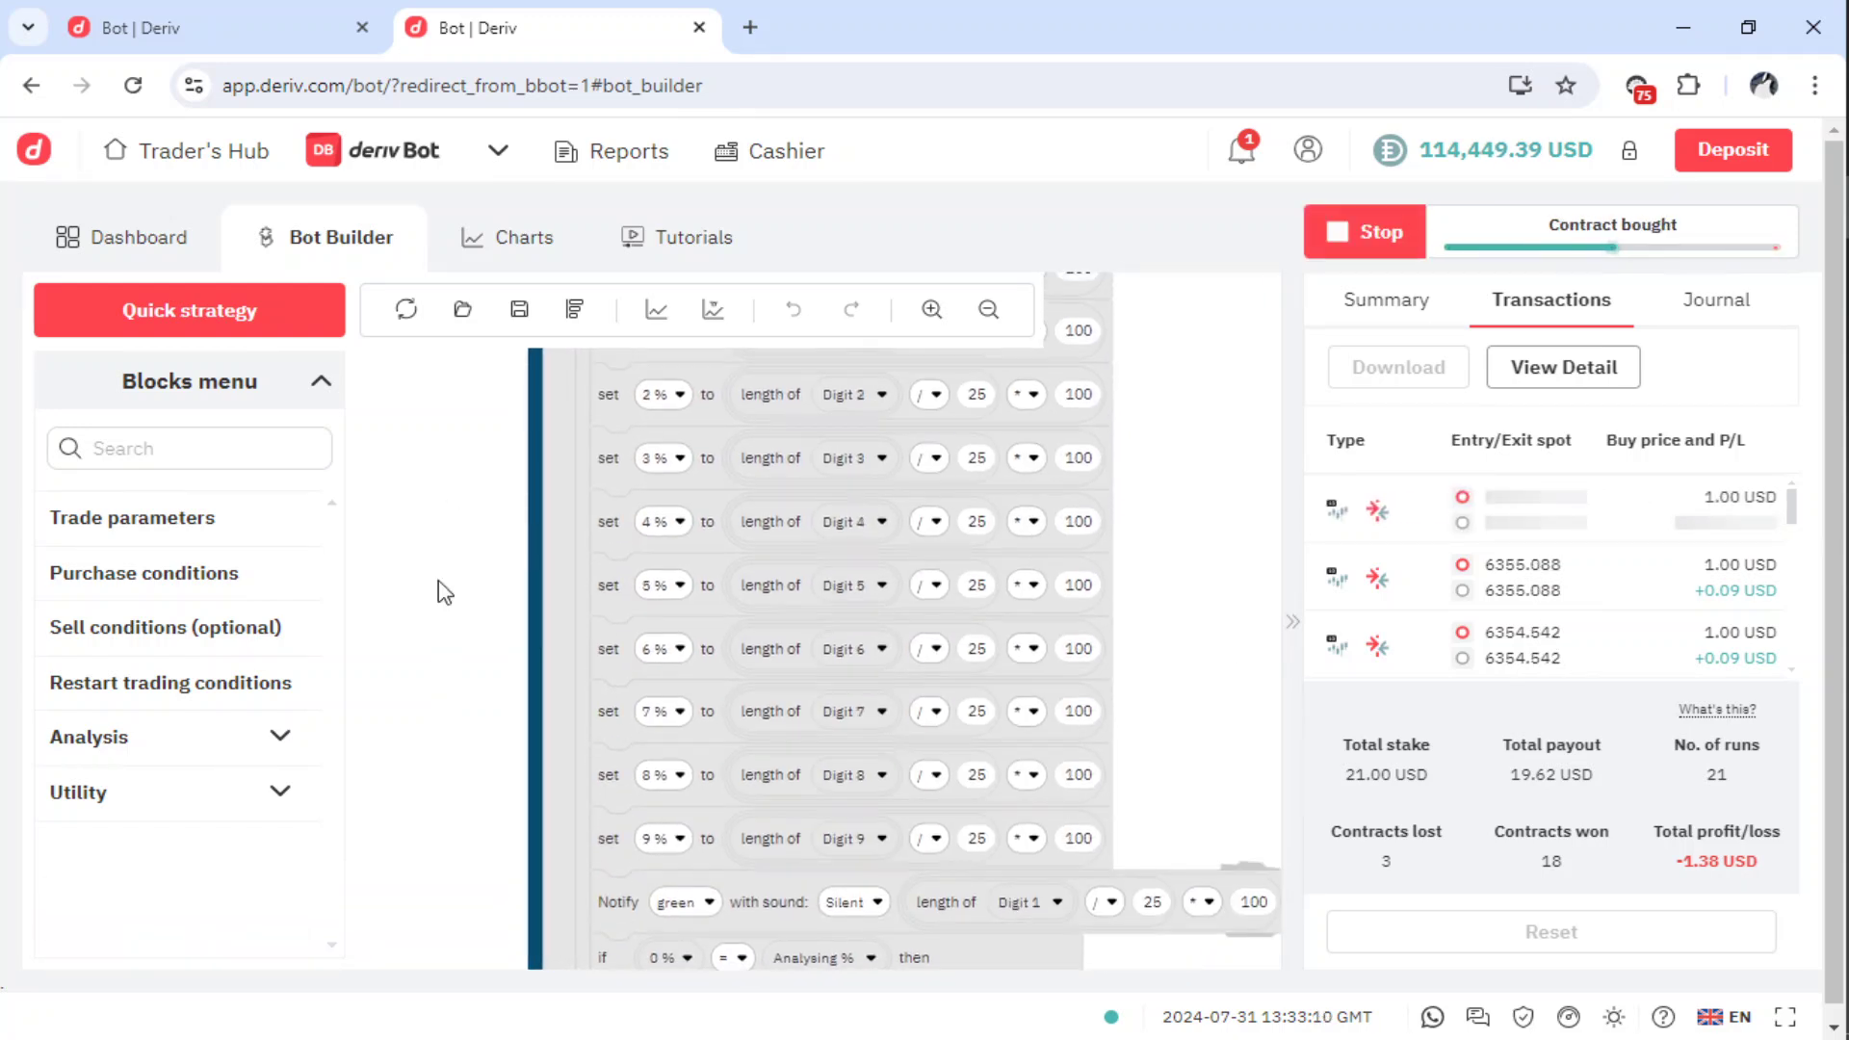
scroll(462, 674, "up", 4)
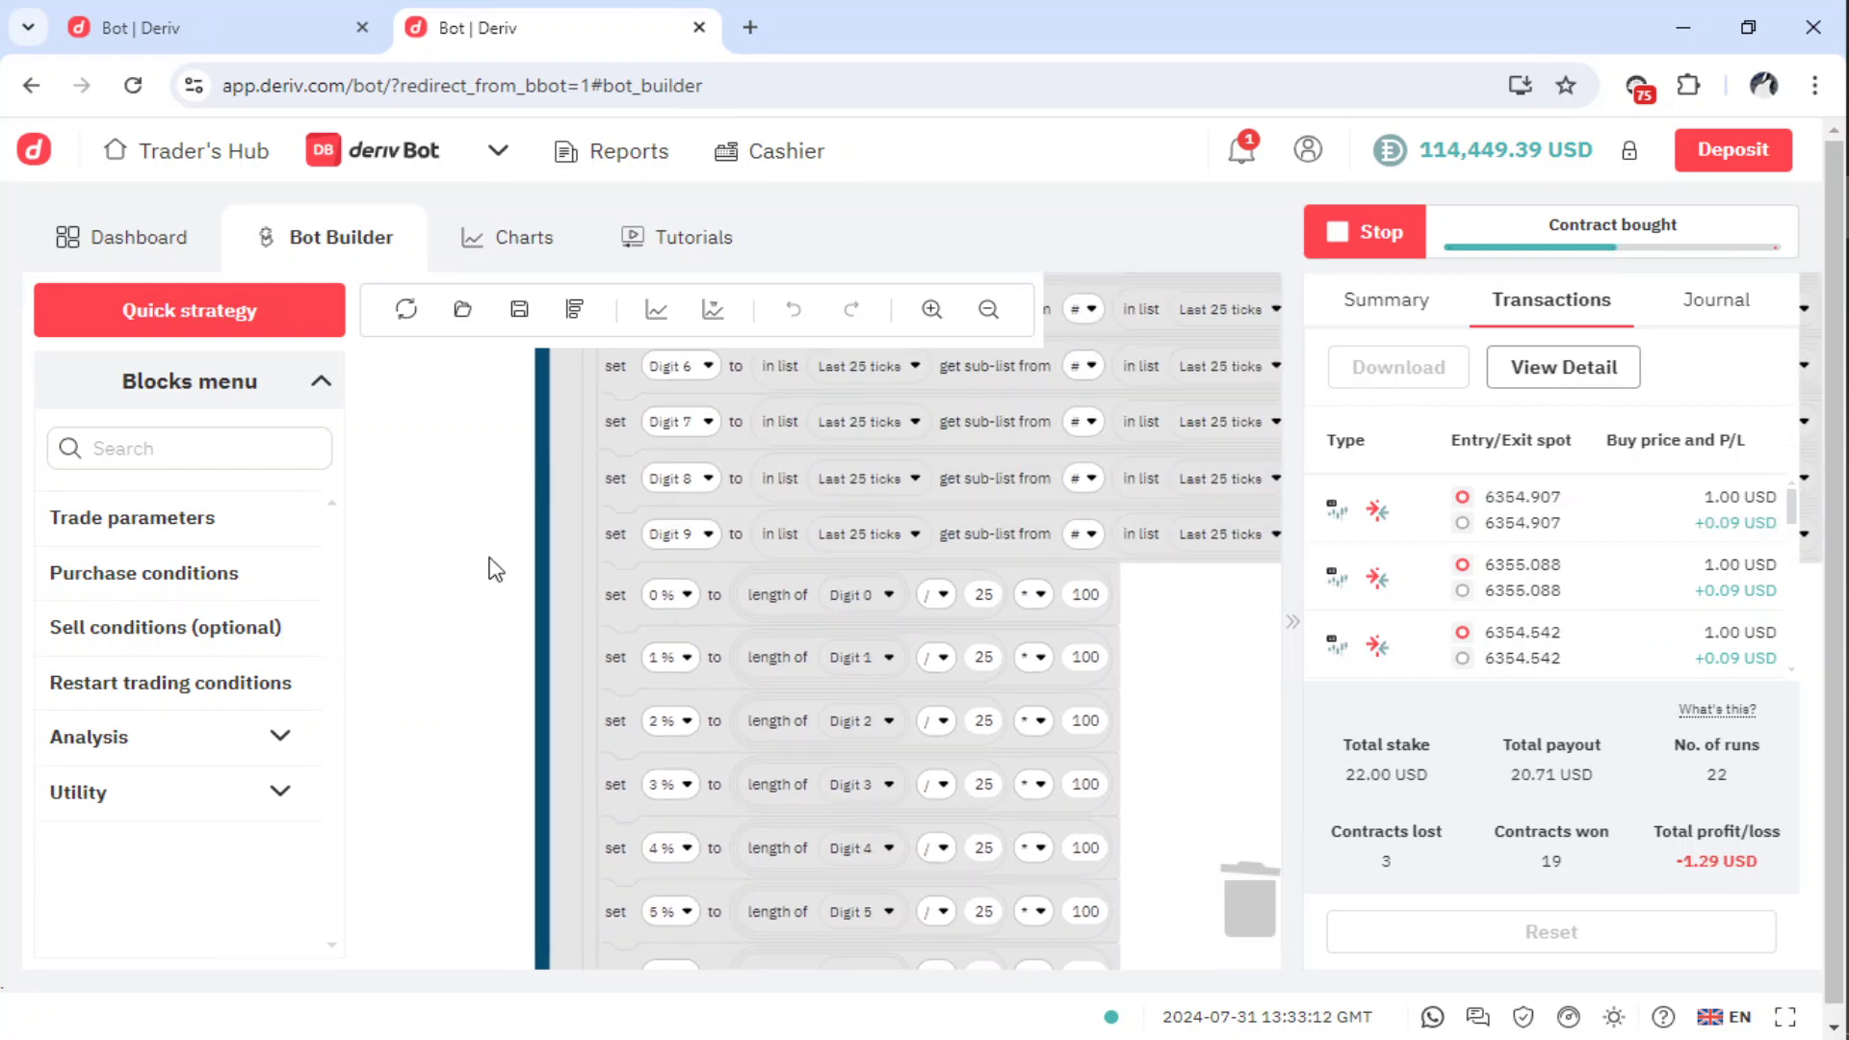
scroll(493, 568, "up", 1)
scroll(481, 712, "up", 5)
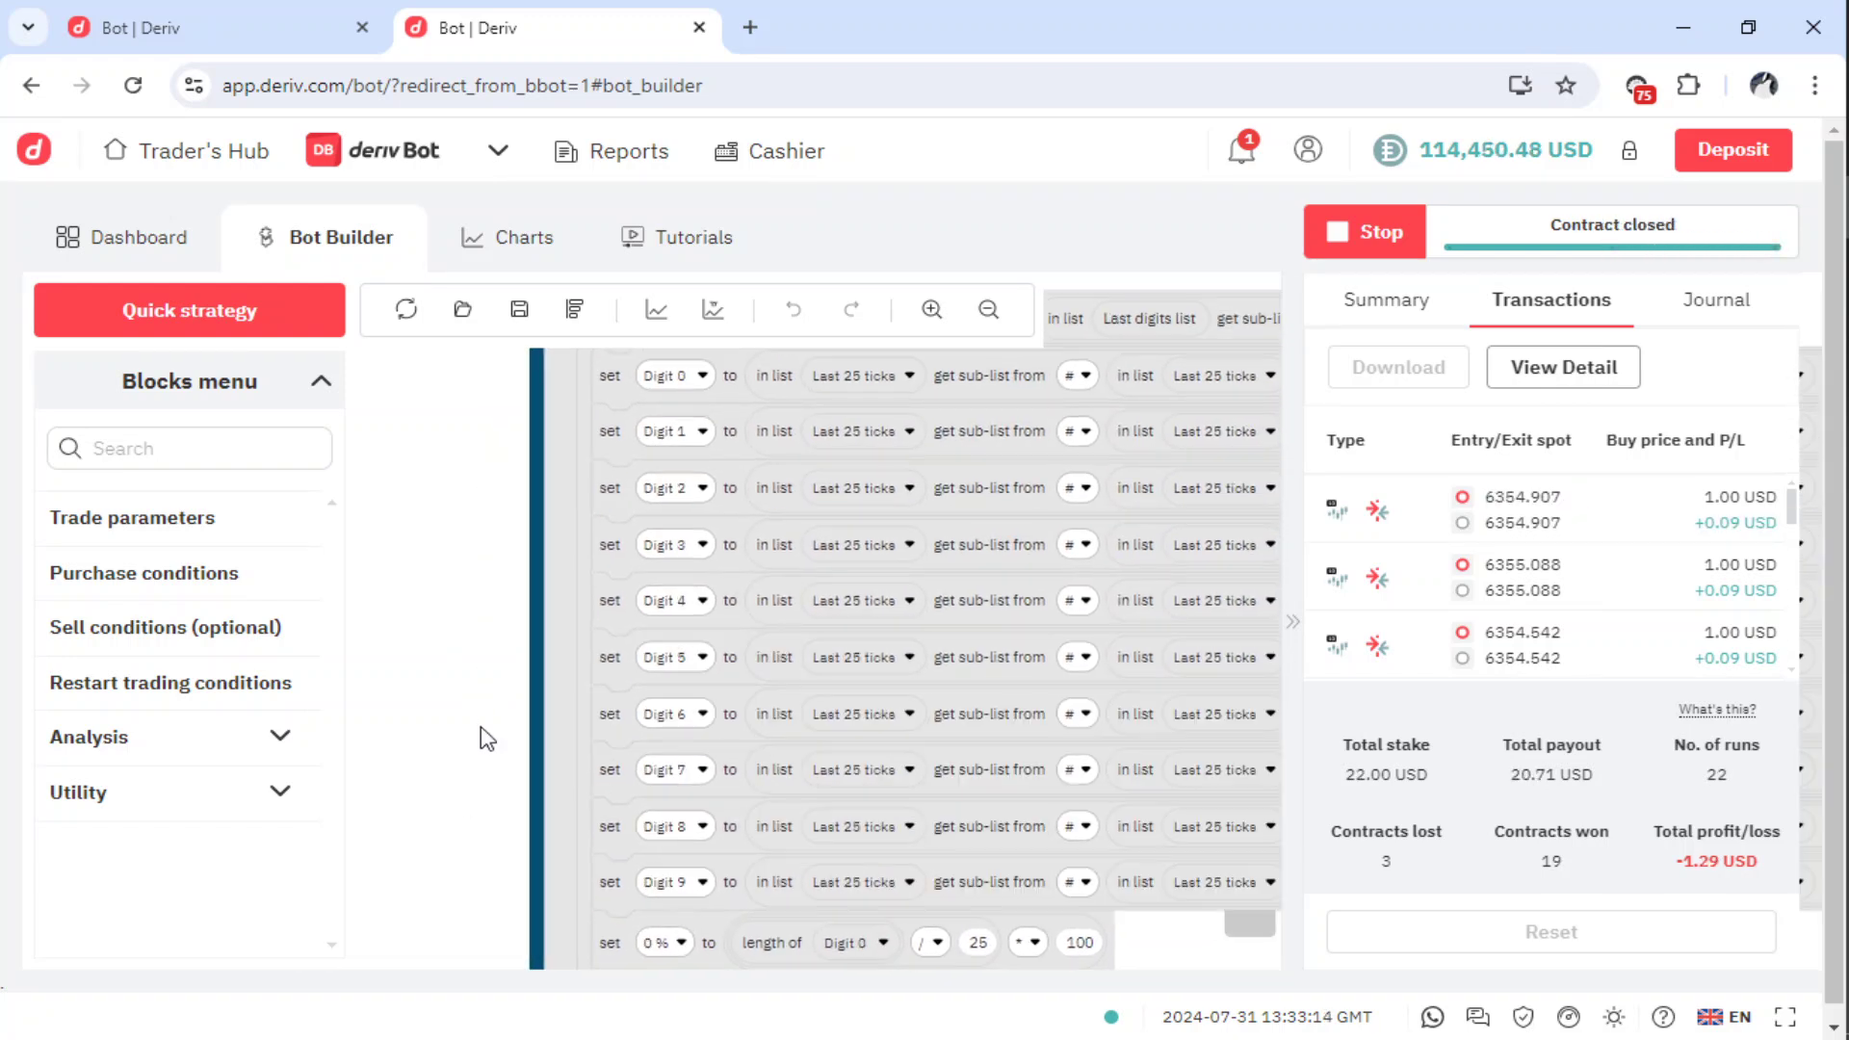
scroll(453, 626, "up", 5)
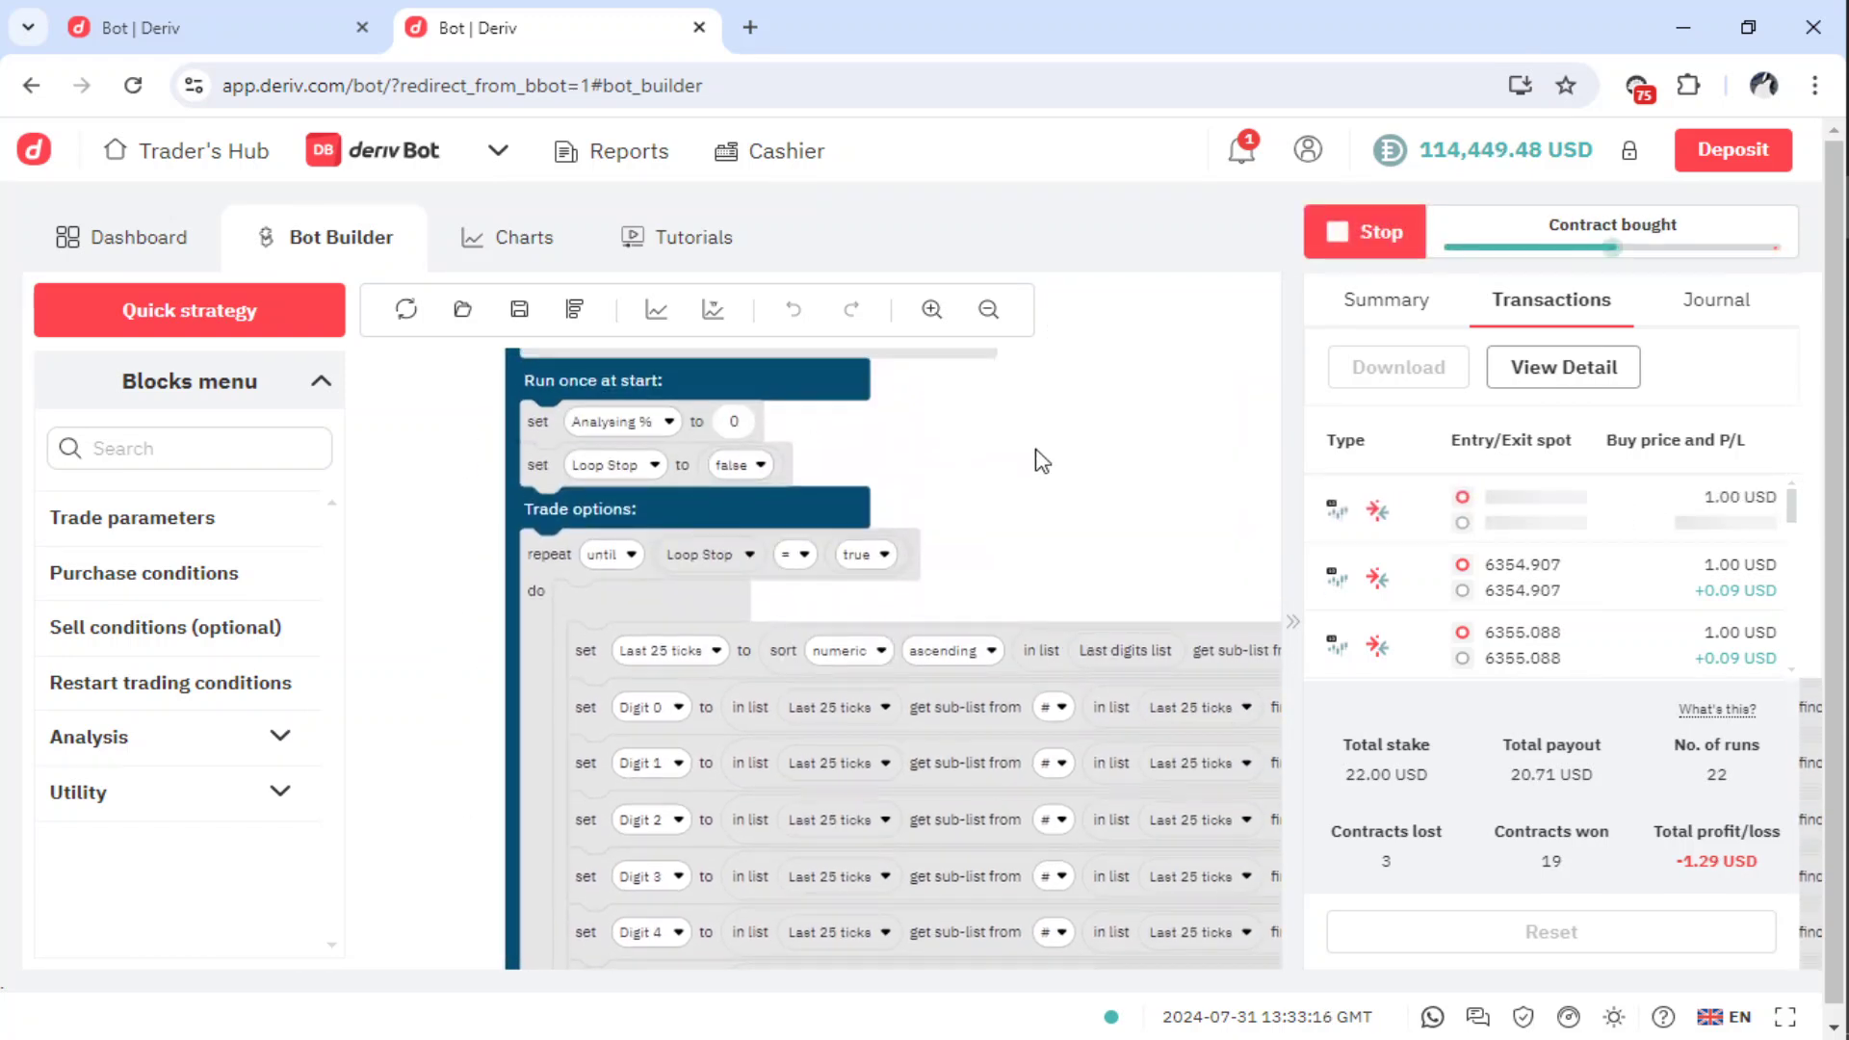
scroll(1050, 467, "up", 4)
scroll(1117, 520, "up", 2)
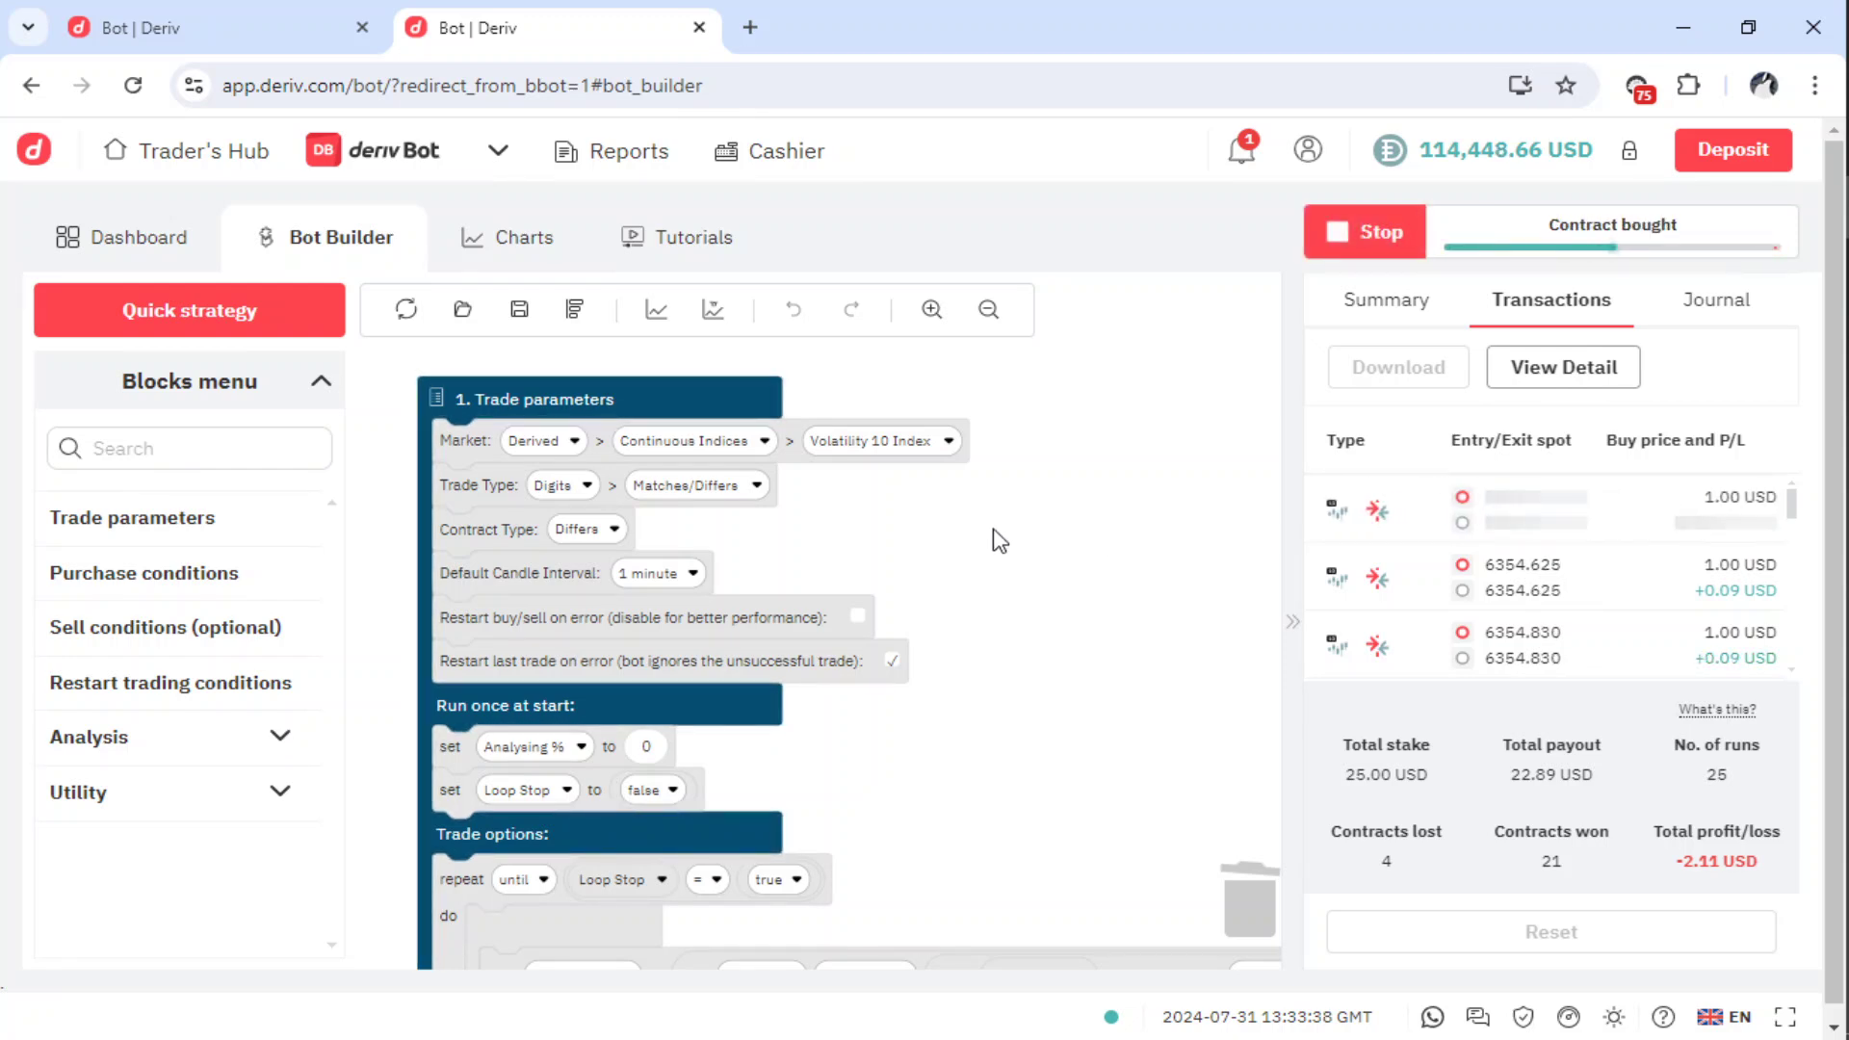
left_click_drag(1000, 541, 1044, 554)
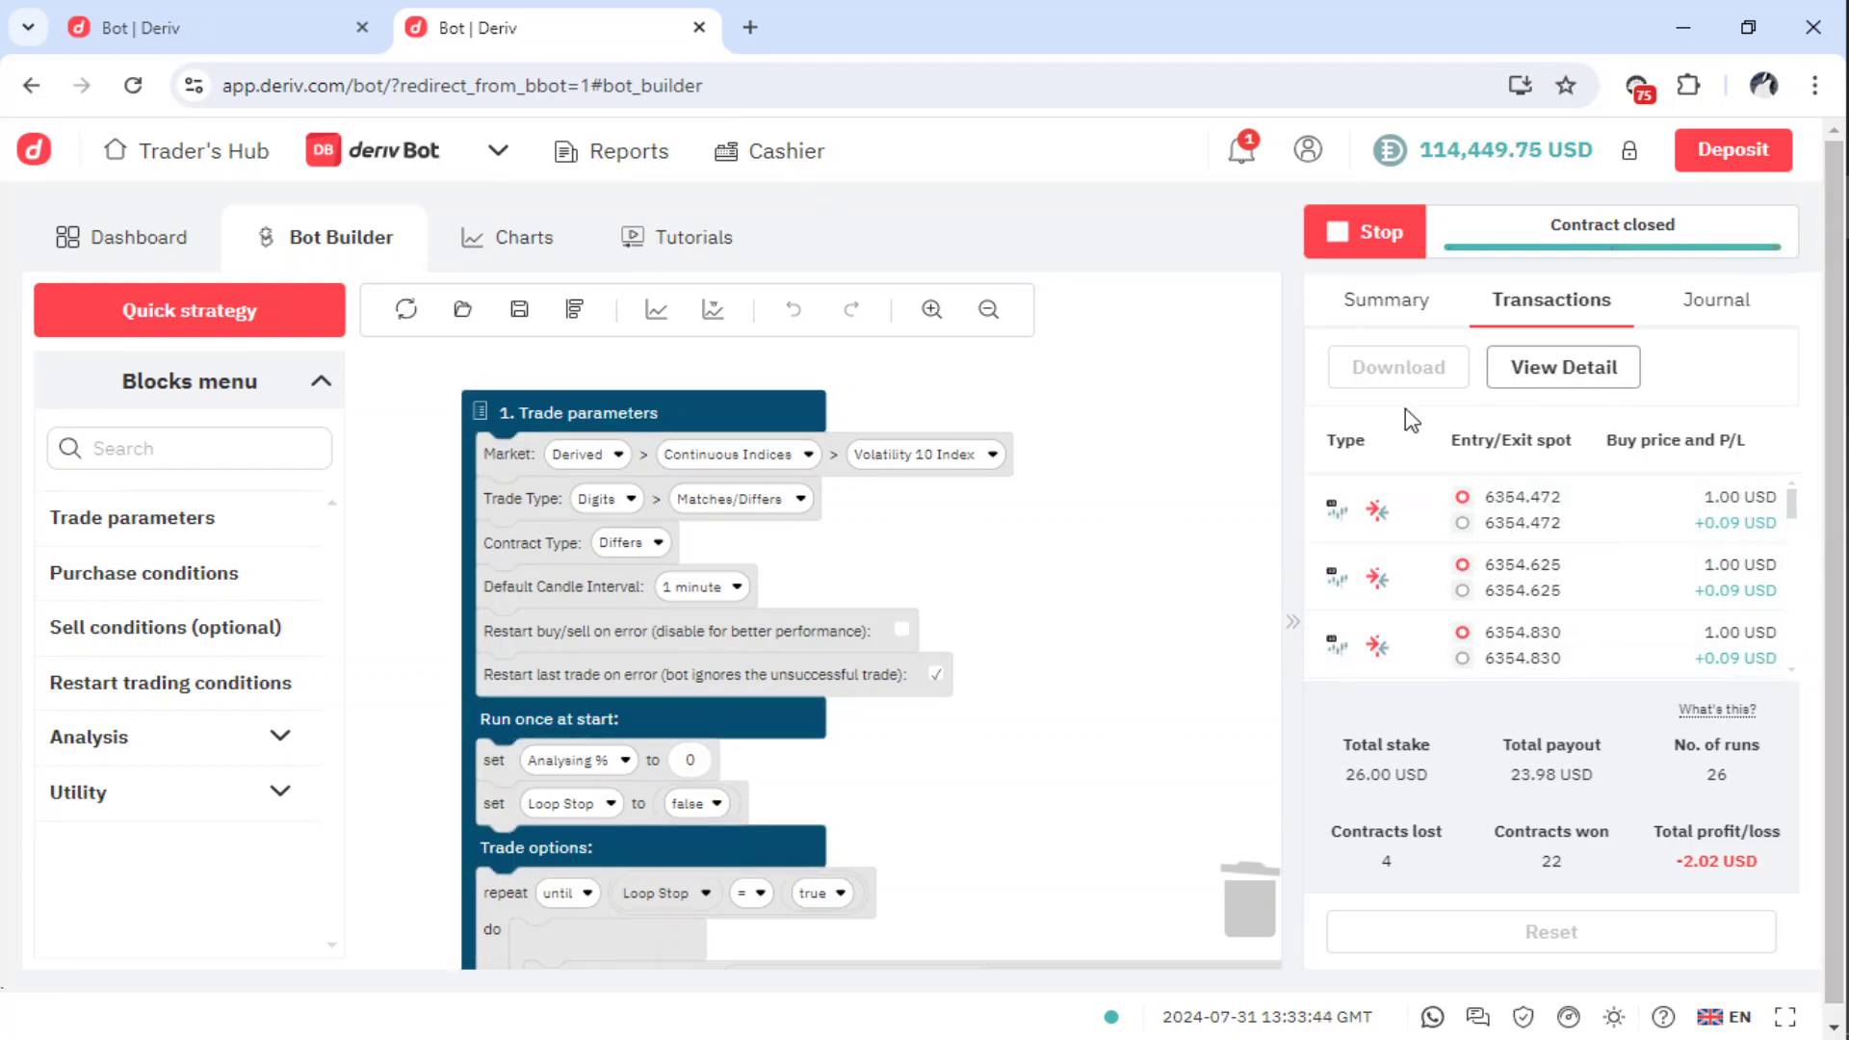
Open the Transactions detailed summary and scroll its per-trade rows and totals (30 runs, 1.66 USD loss)
left_click(1537, 378)
scroll(1031, 643, "down", 10)
scroll(1030, 644, "down", 8)
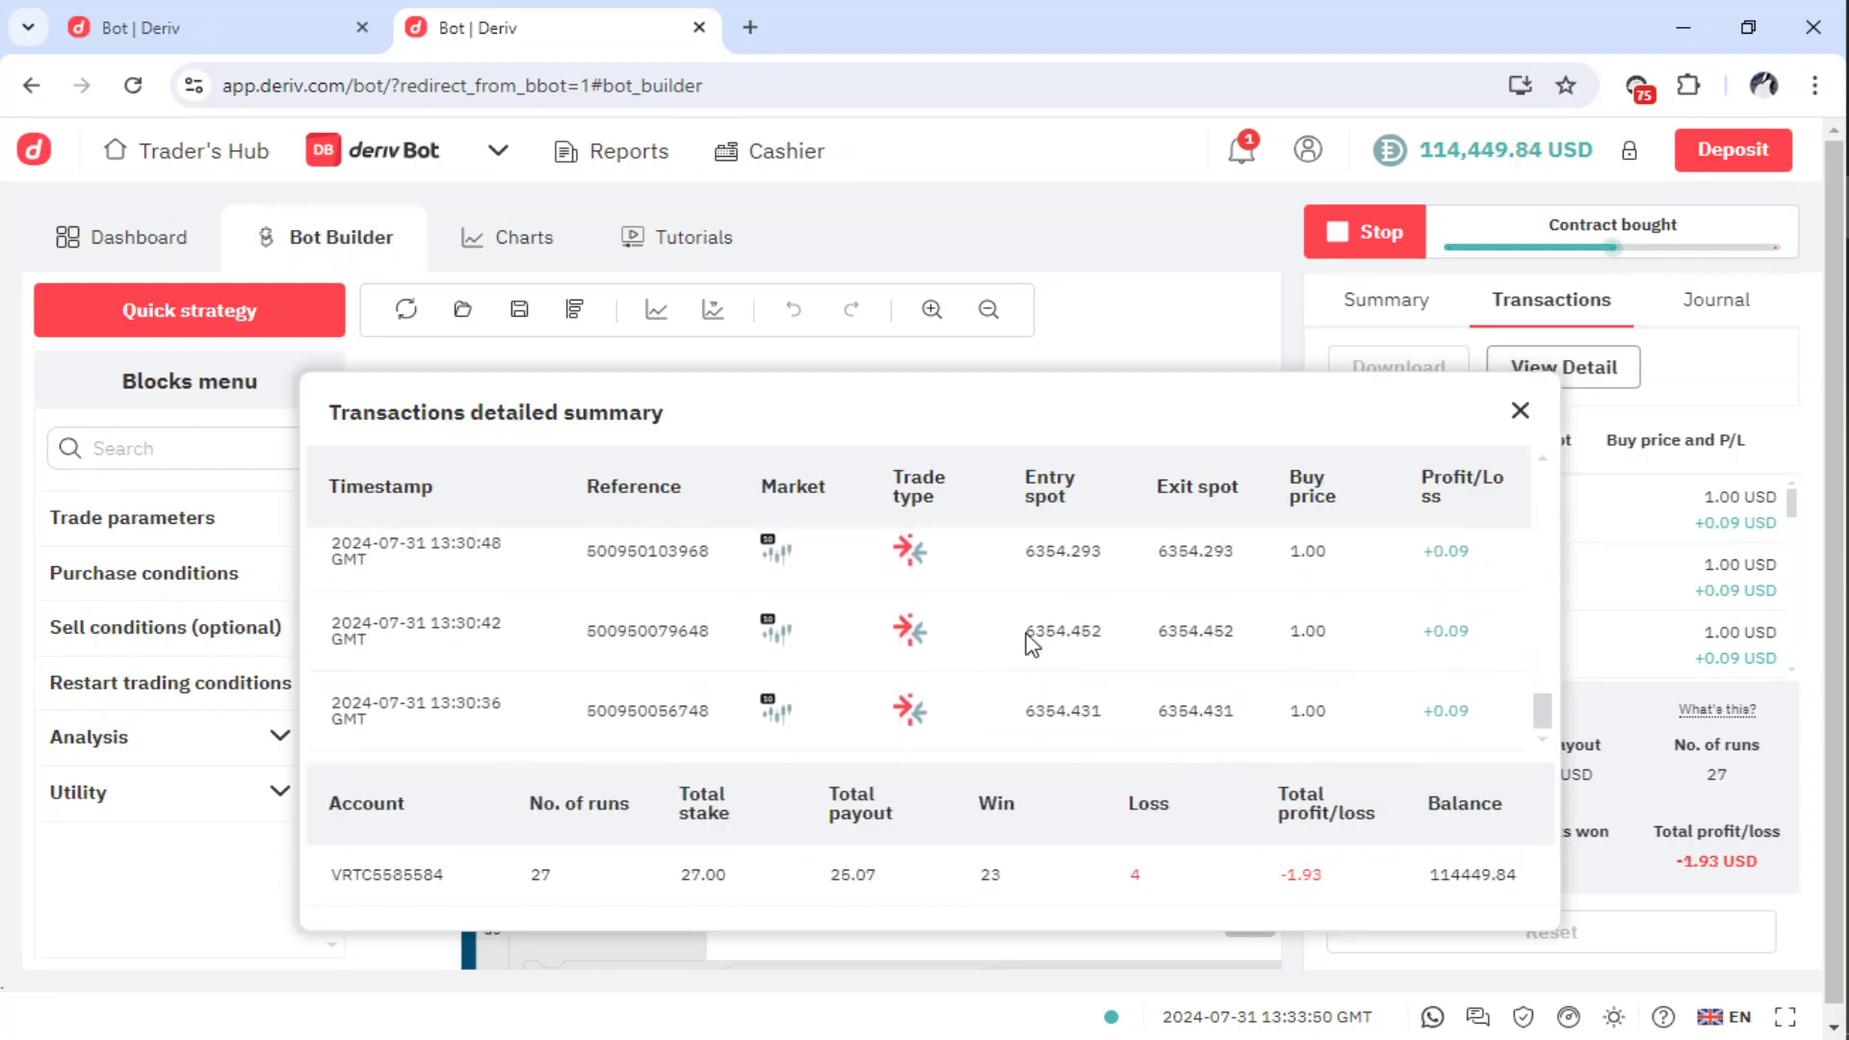
scroll(1030, 643, "up", 6)
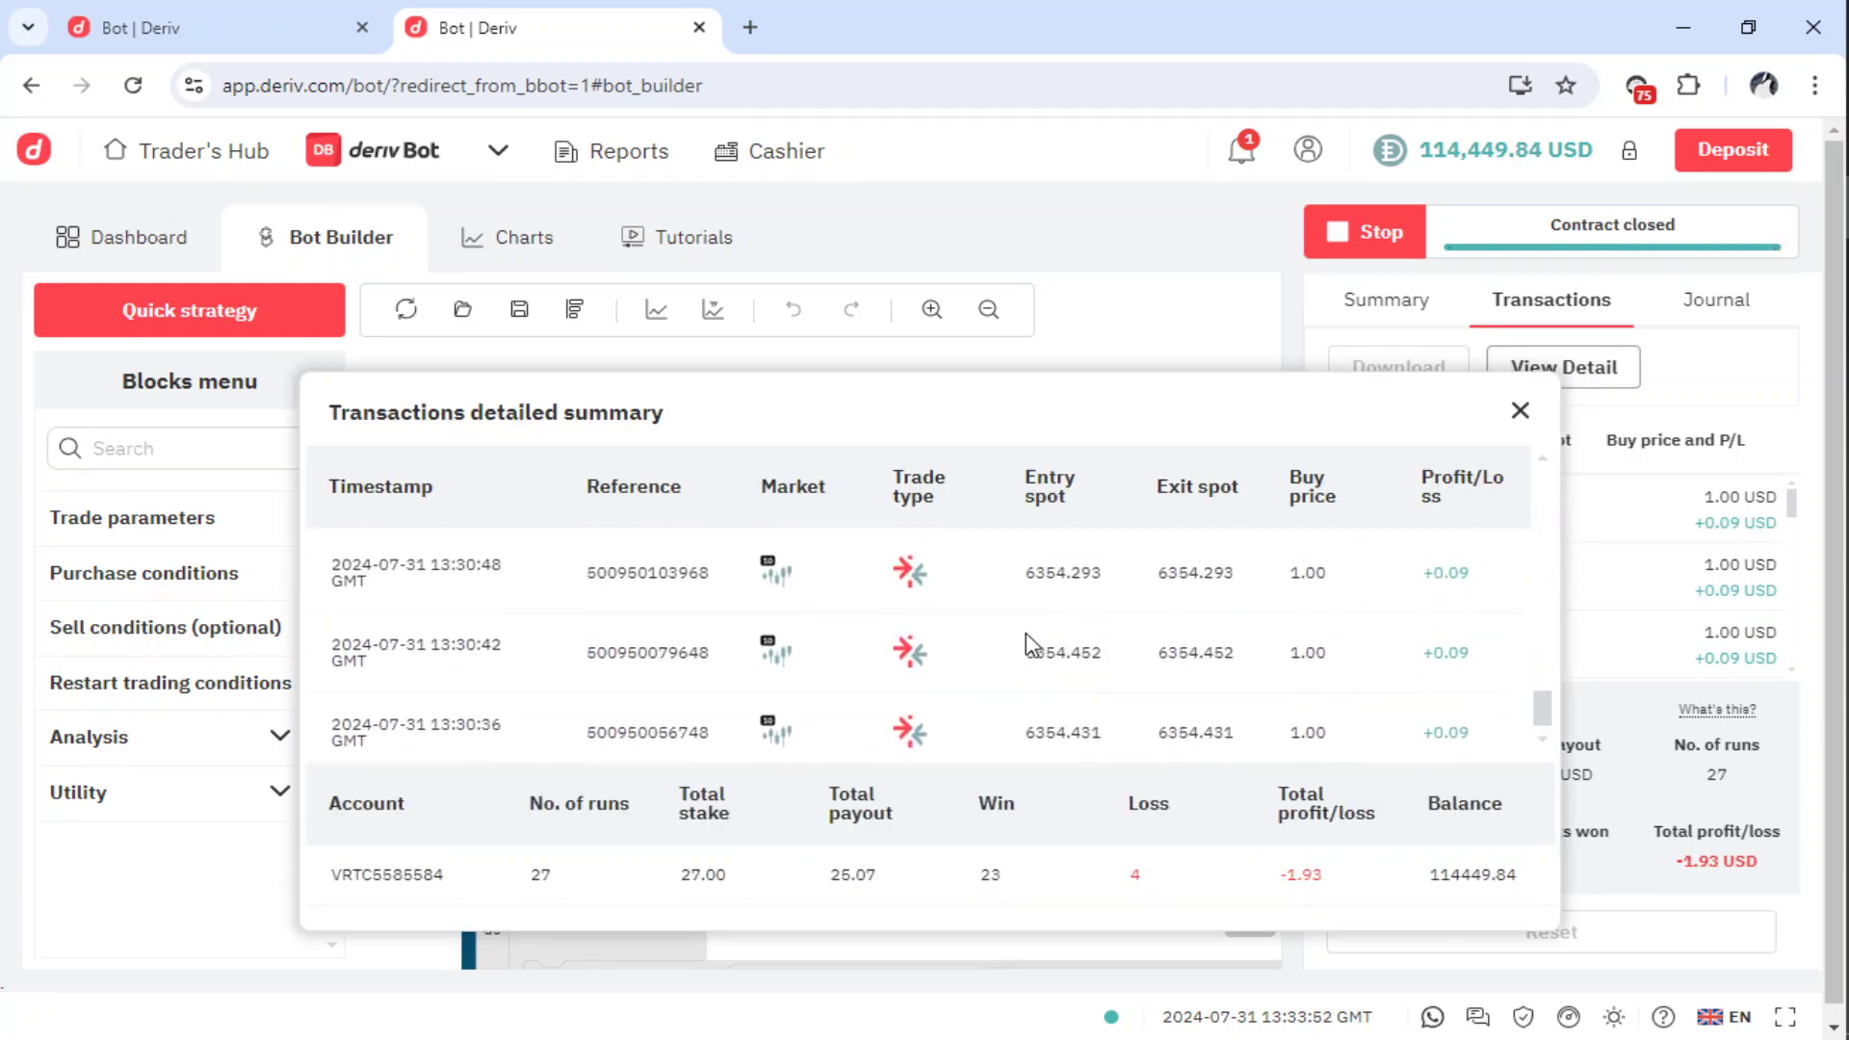
scroll(1031, 643, "up", 8)
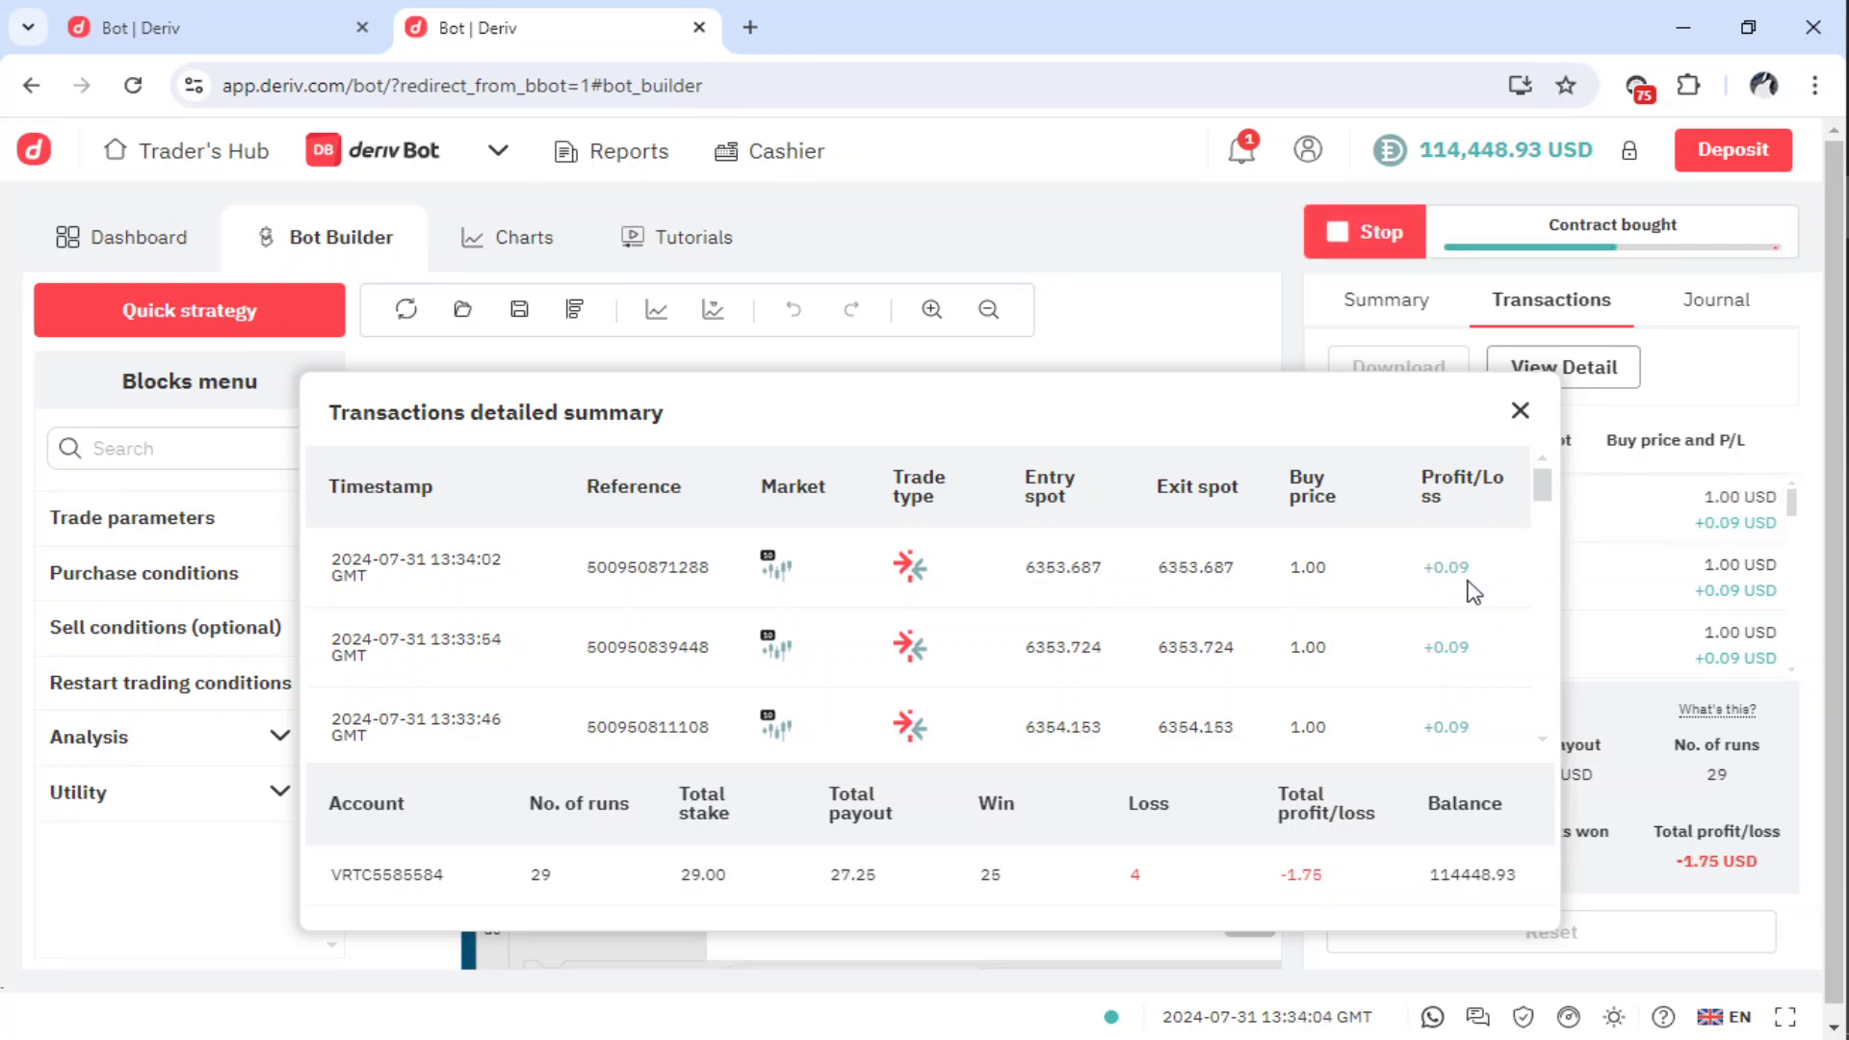
scroll(1425, 634, "down", 7)
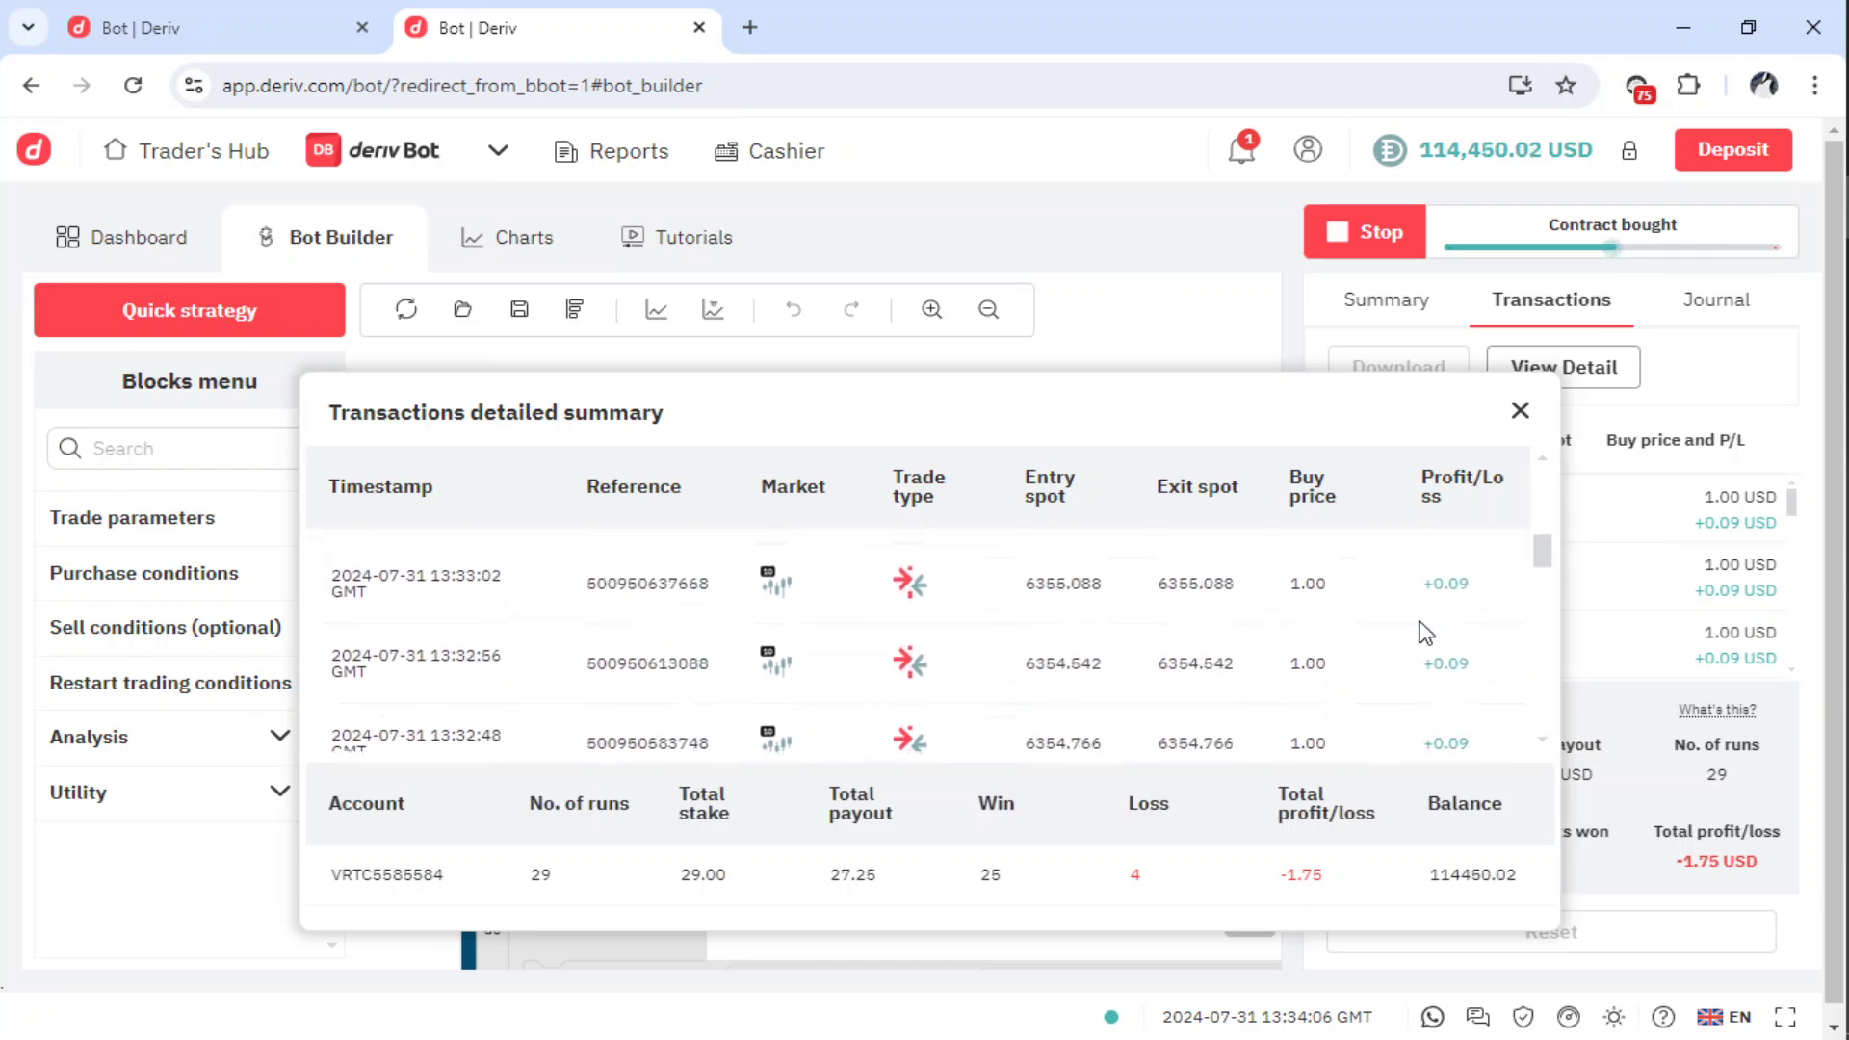
scroll(1425, 633, "down", 15)
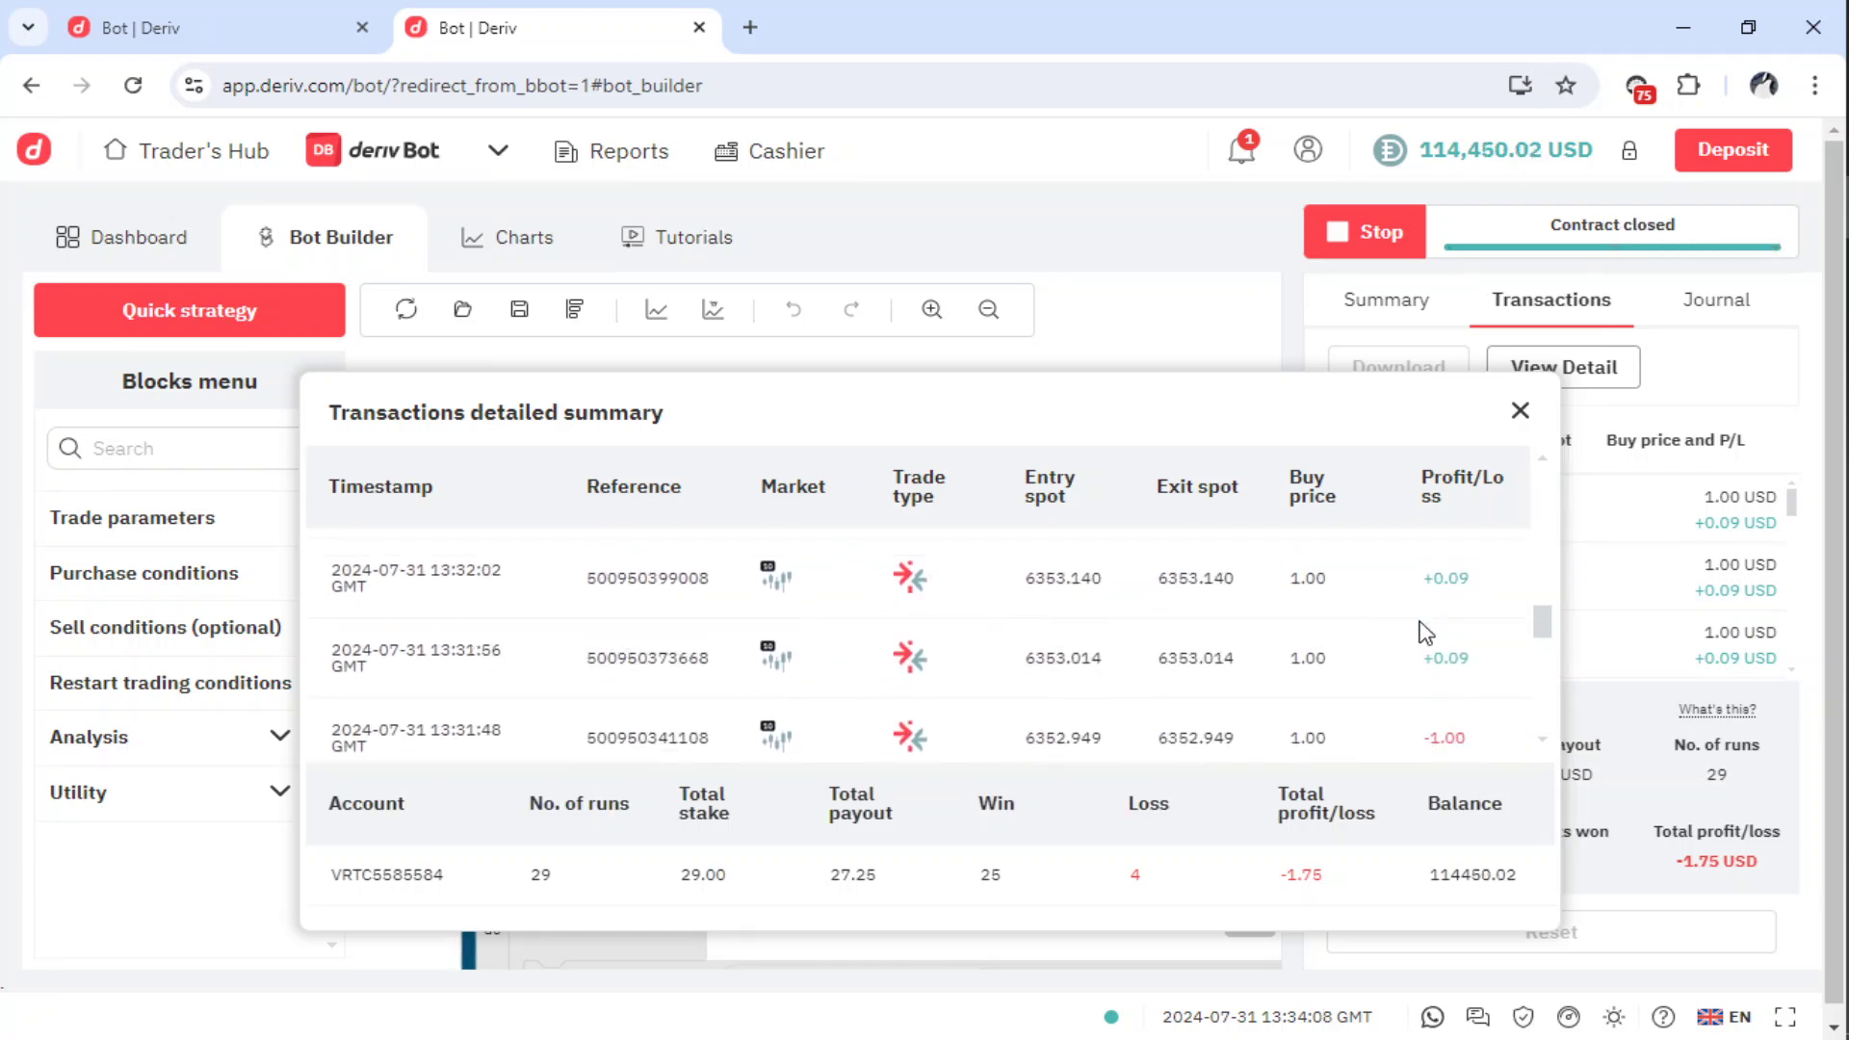
scroll(1425, 634, "down", 1)
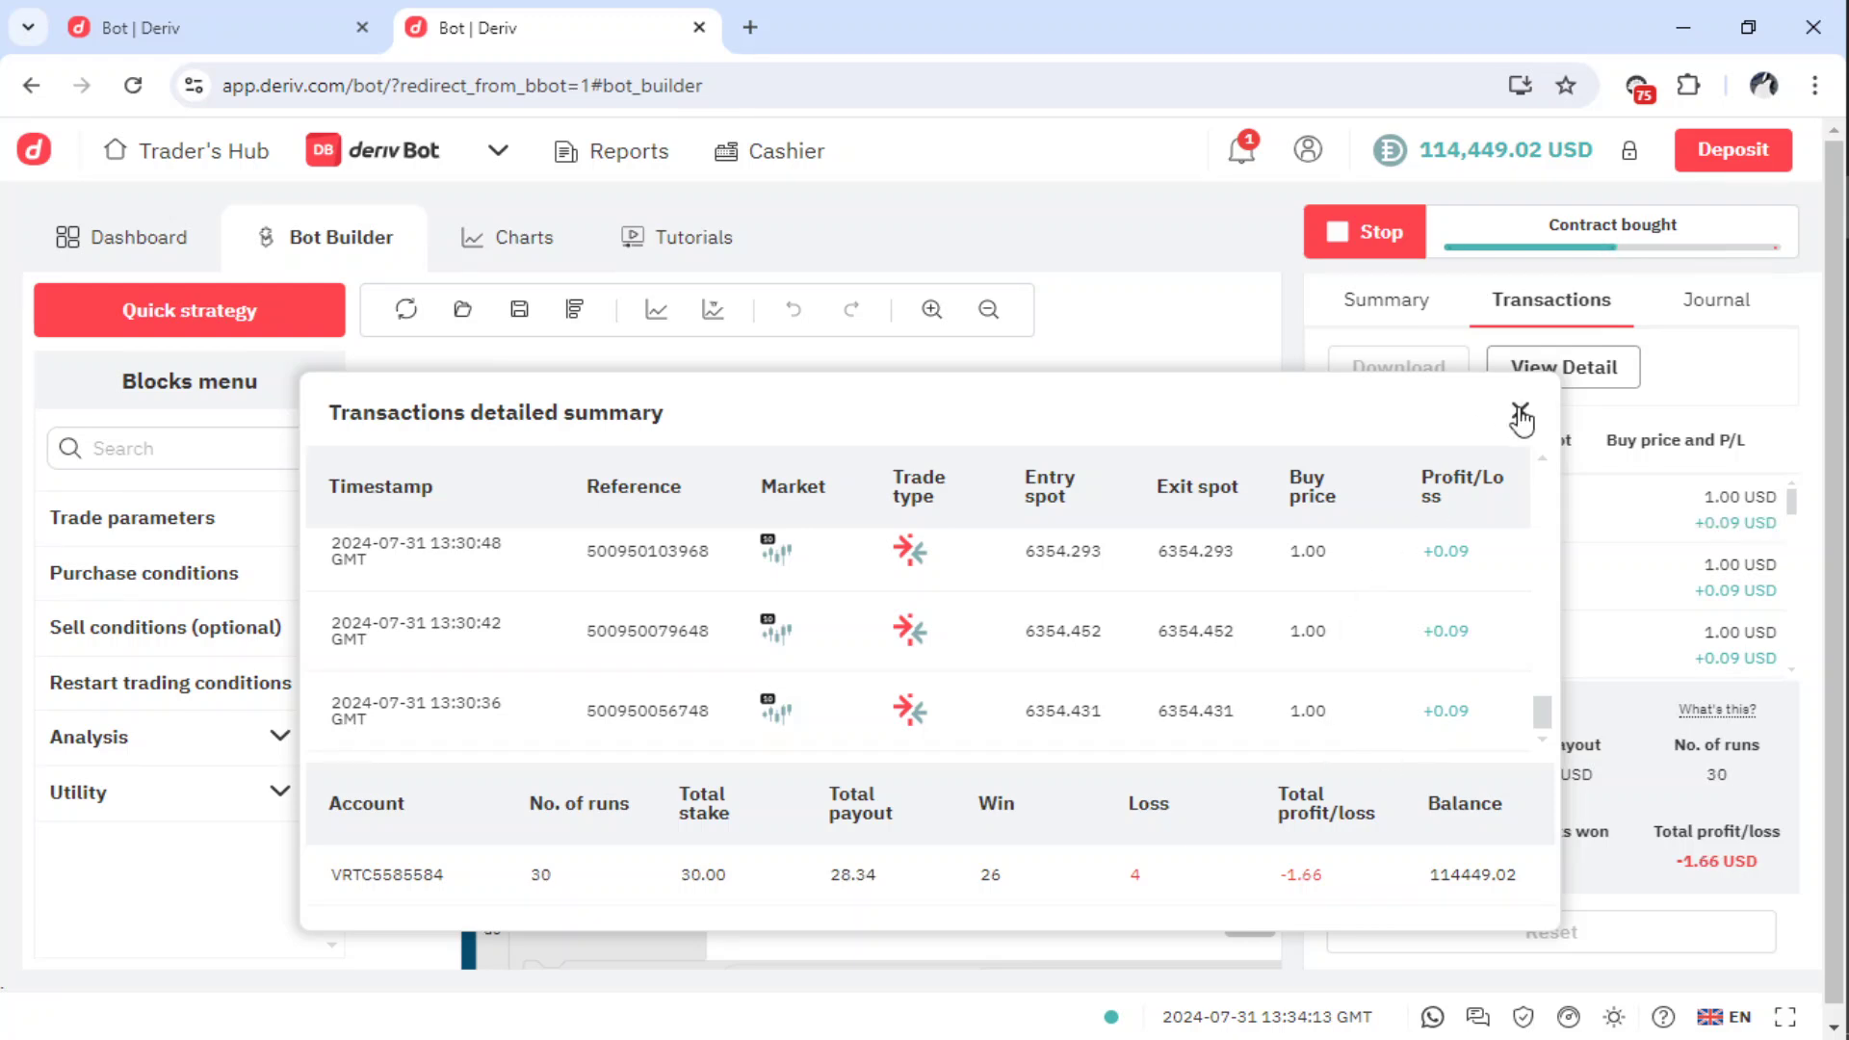
left_click(1521, 416)
scroll(1165, 376, "down", 3)
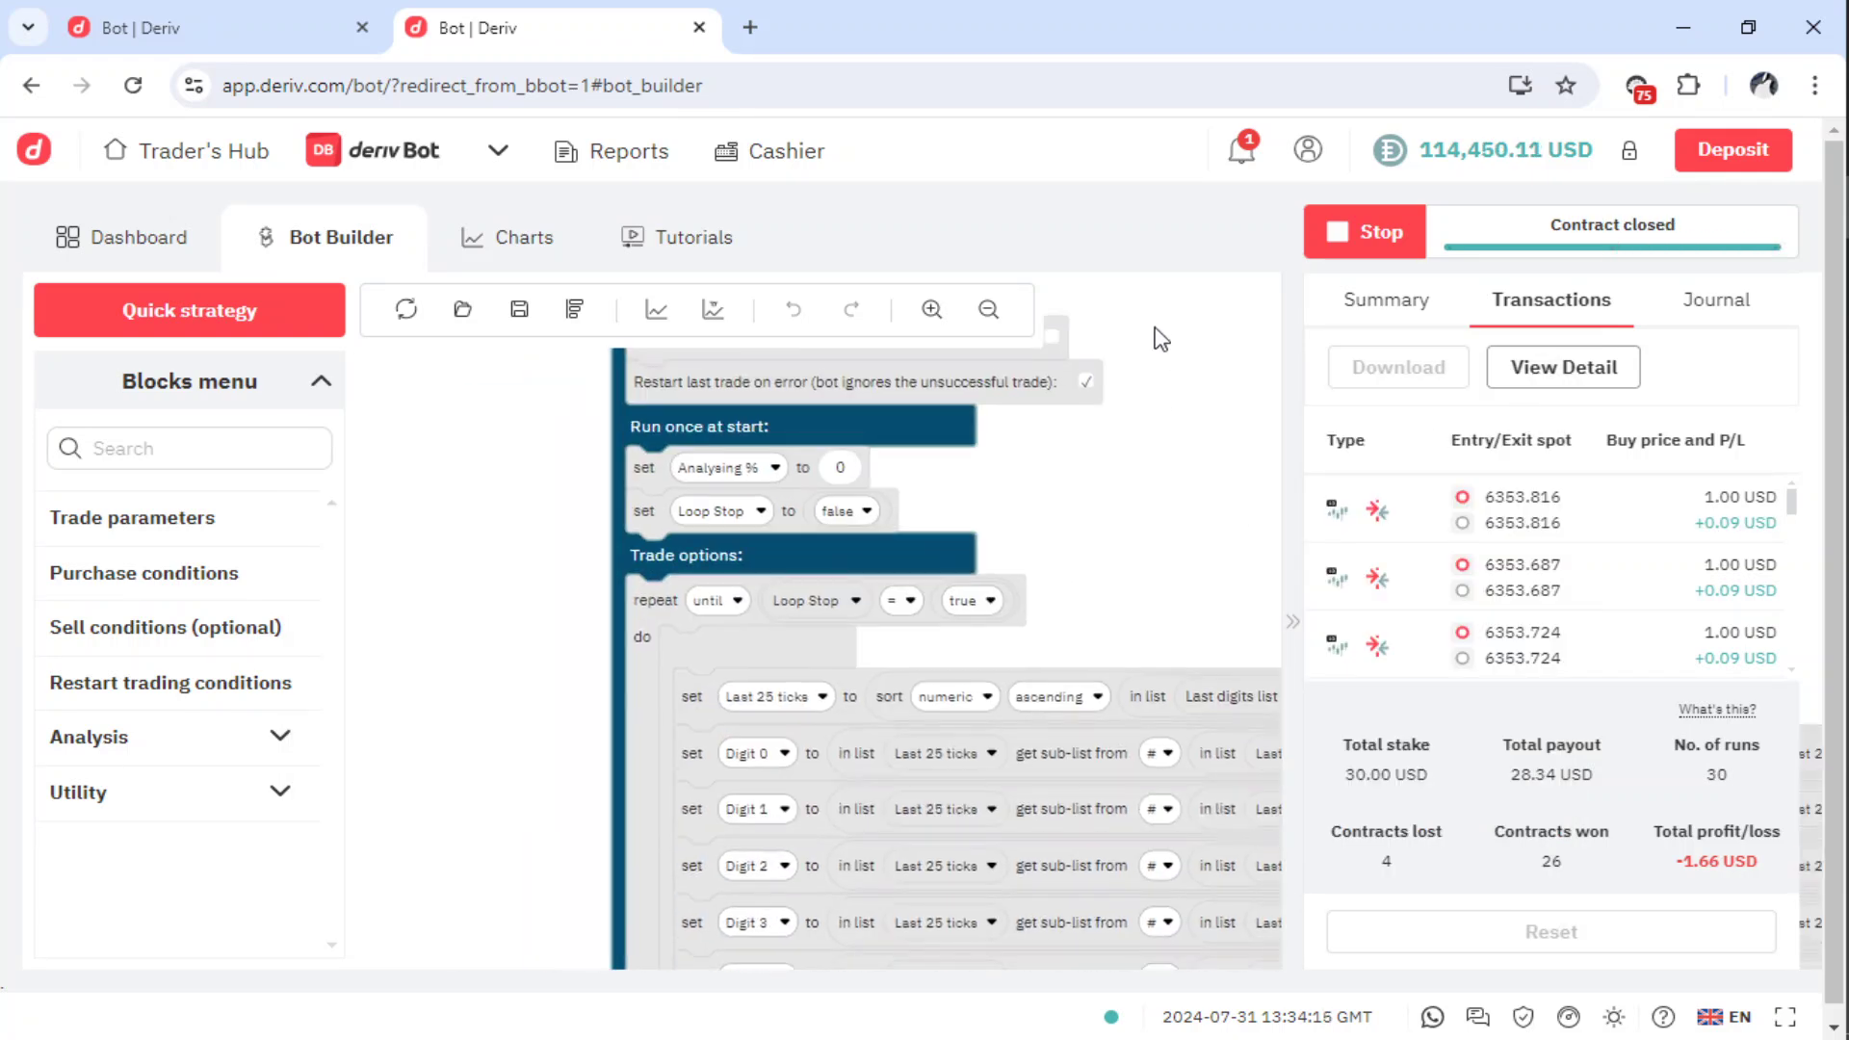
scroll(1152, 482, "down", 4)
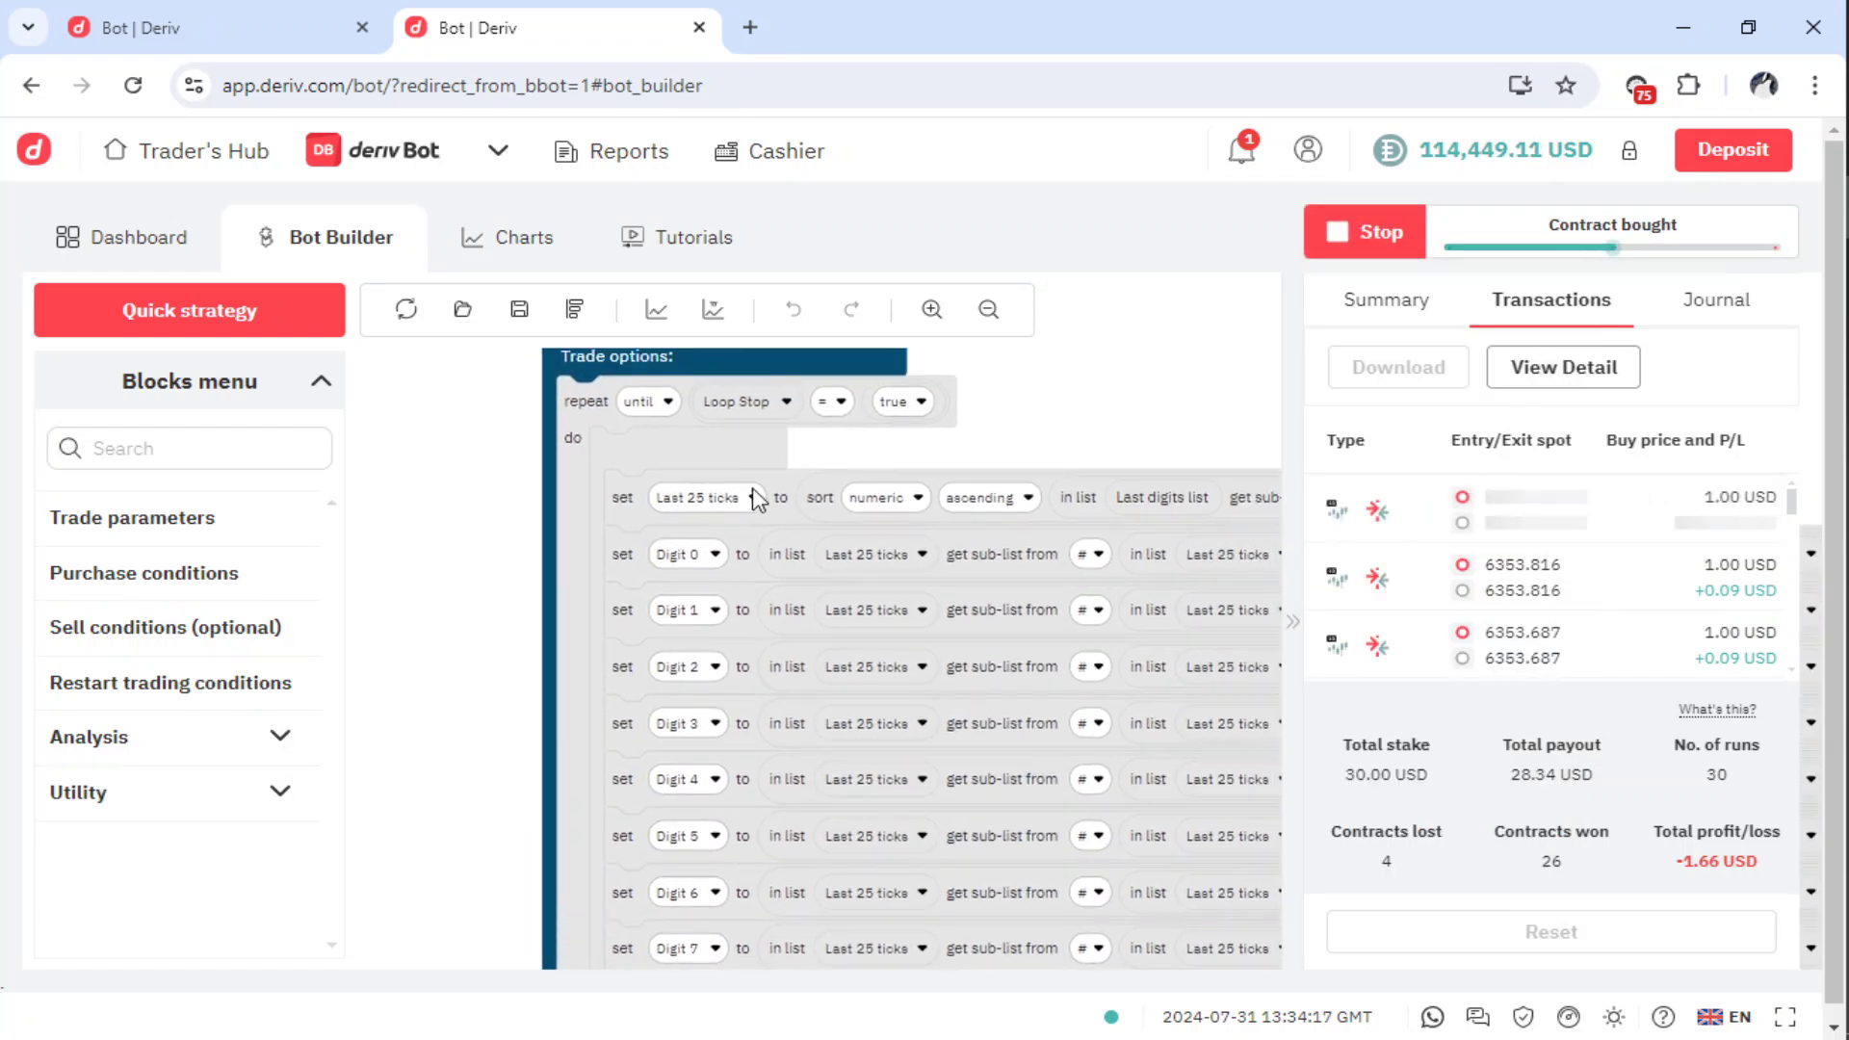
scroll(431, 442, "down", 4)
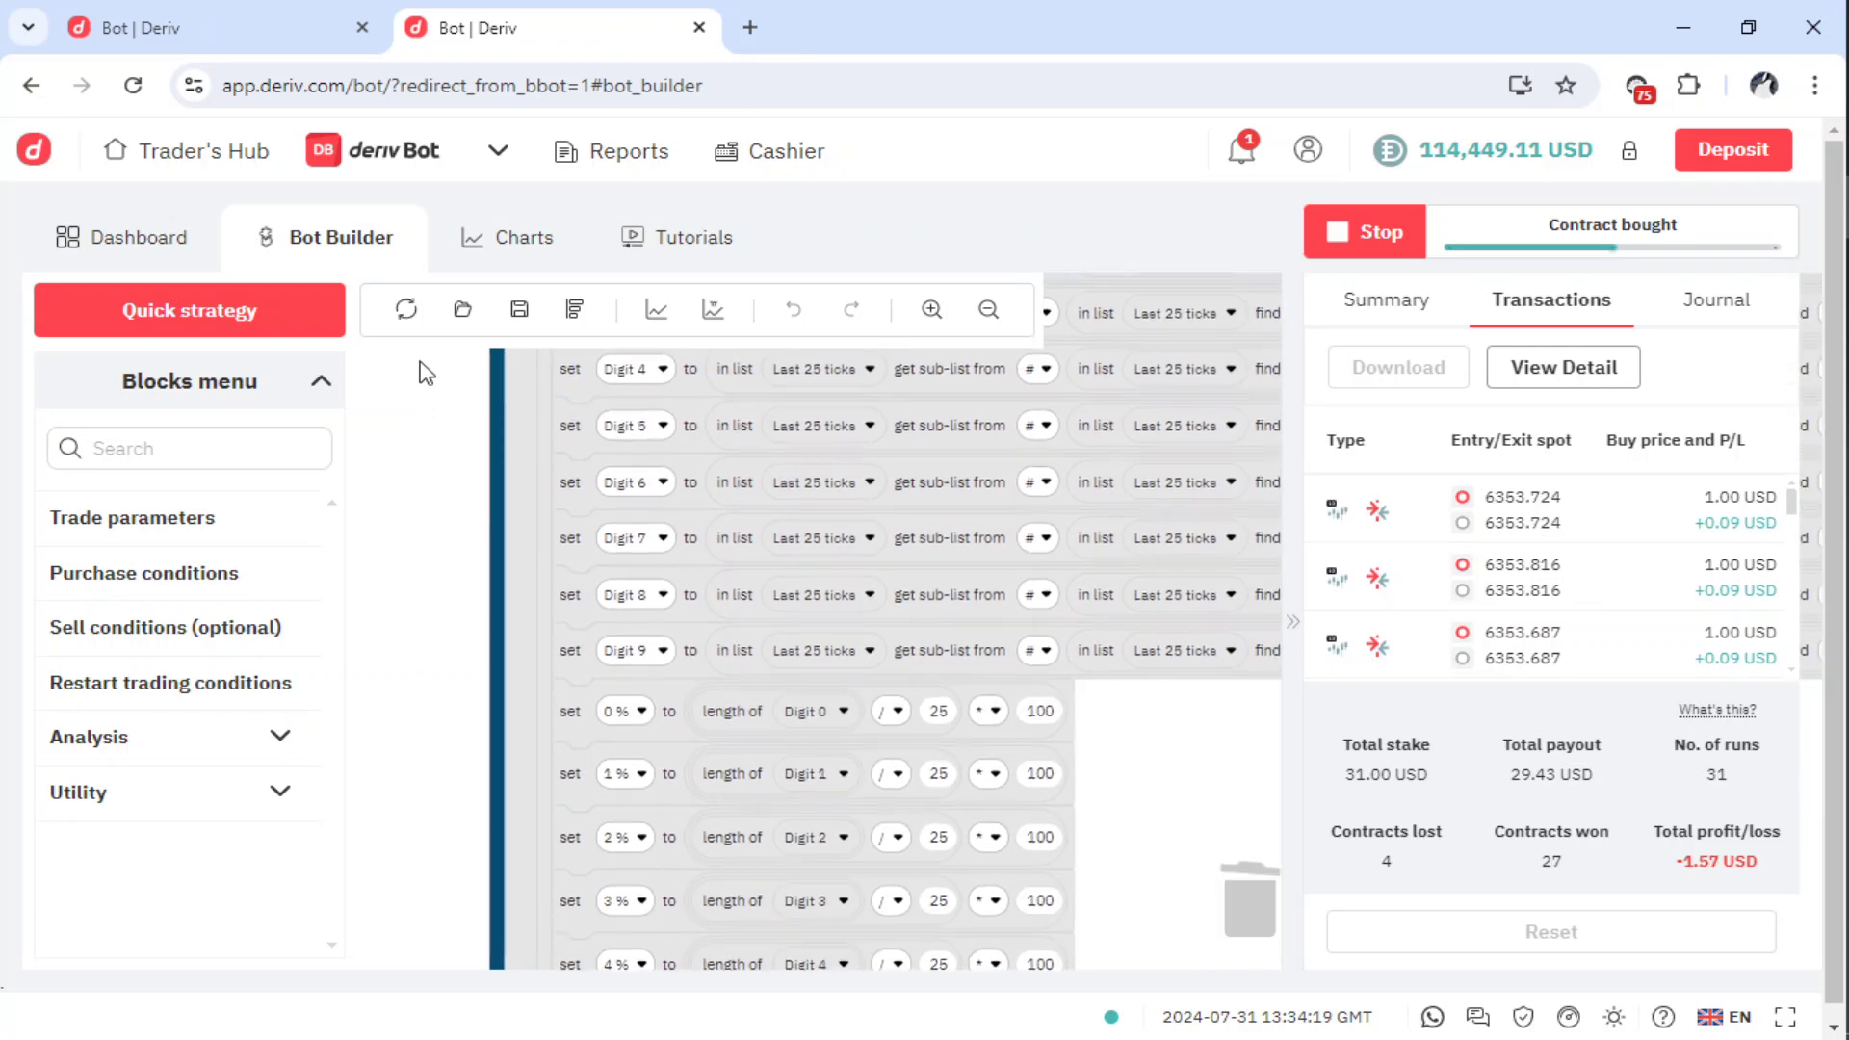
left_click_drag(404, 624, 507, 287)
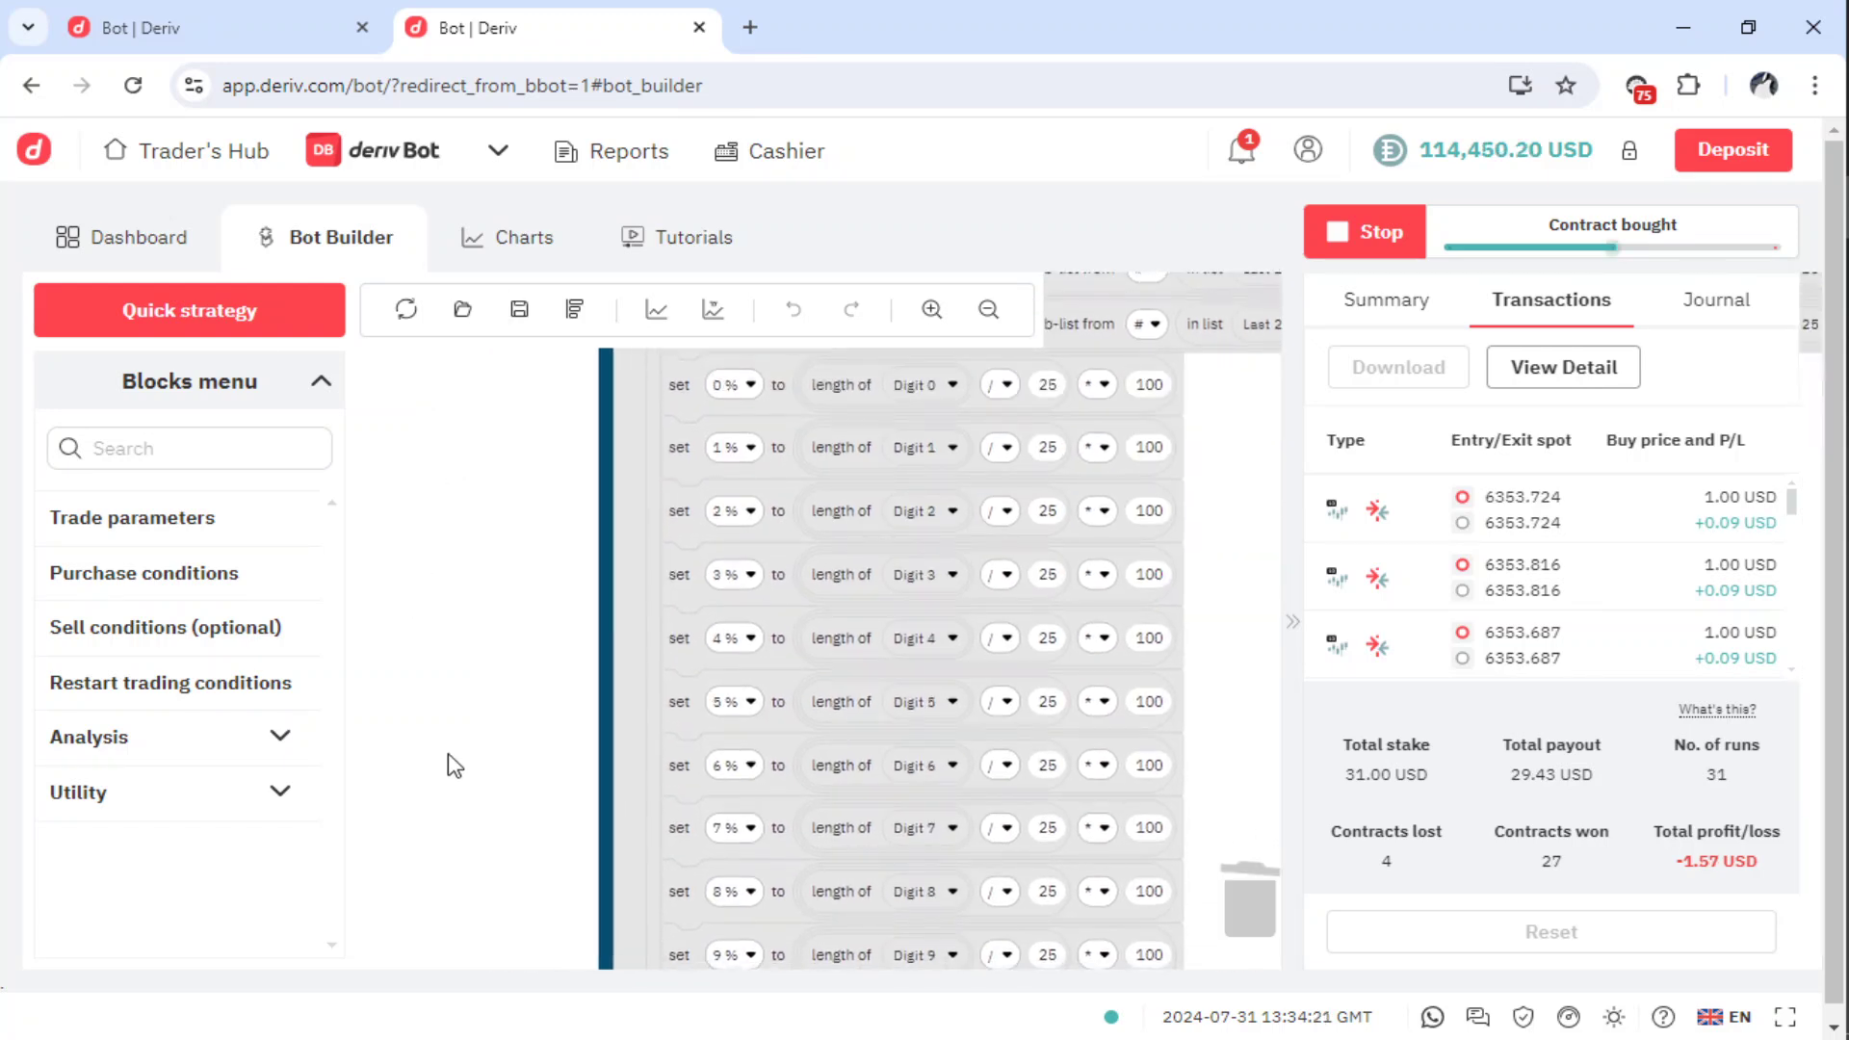
scroll(504, 372, "down", 5)
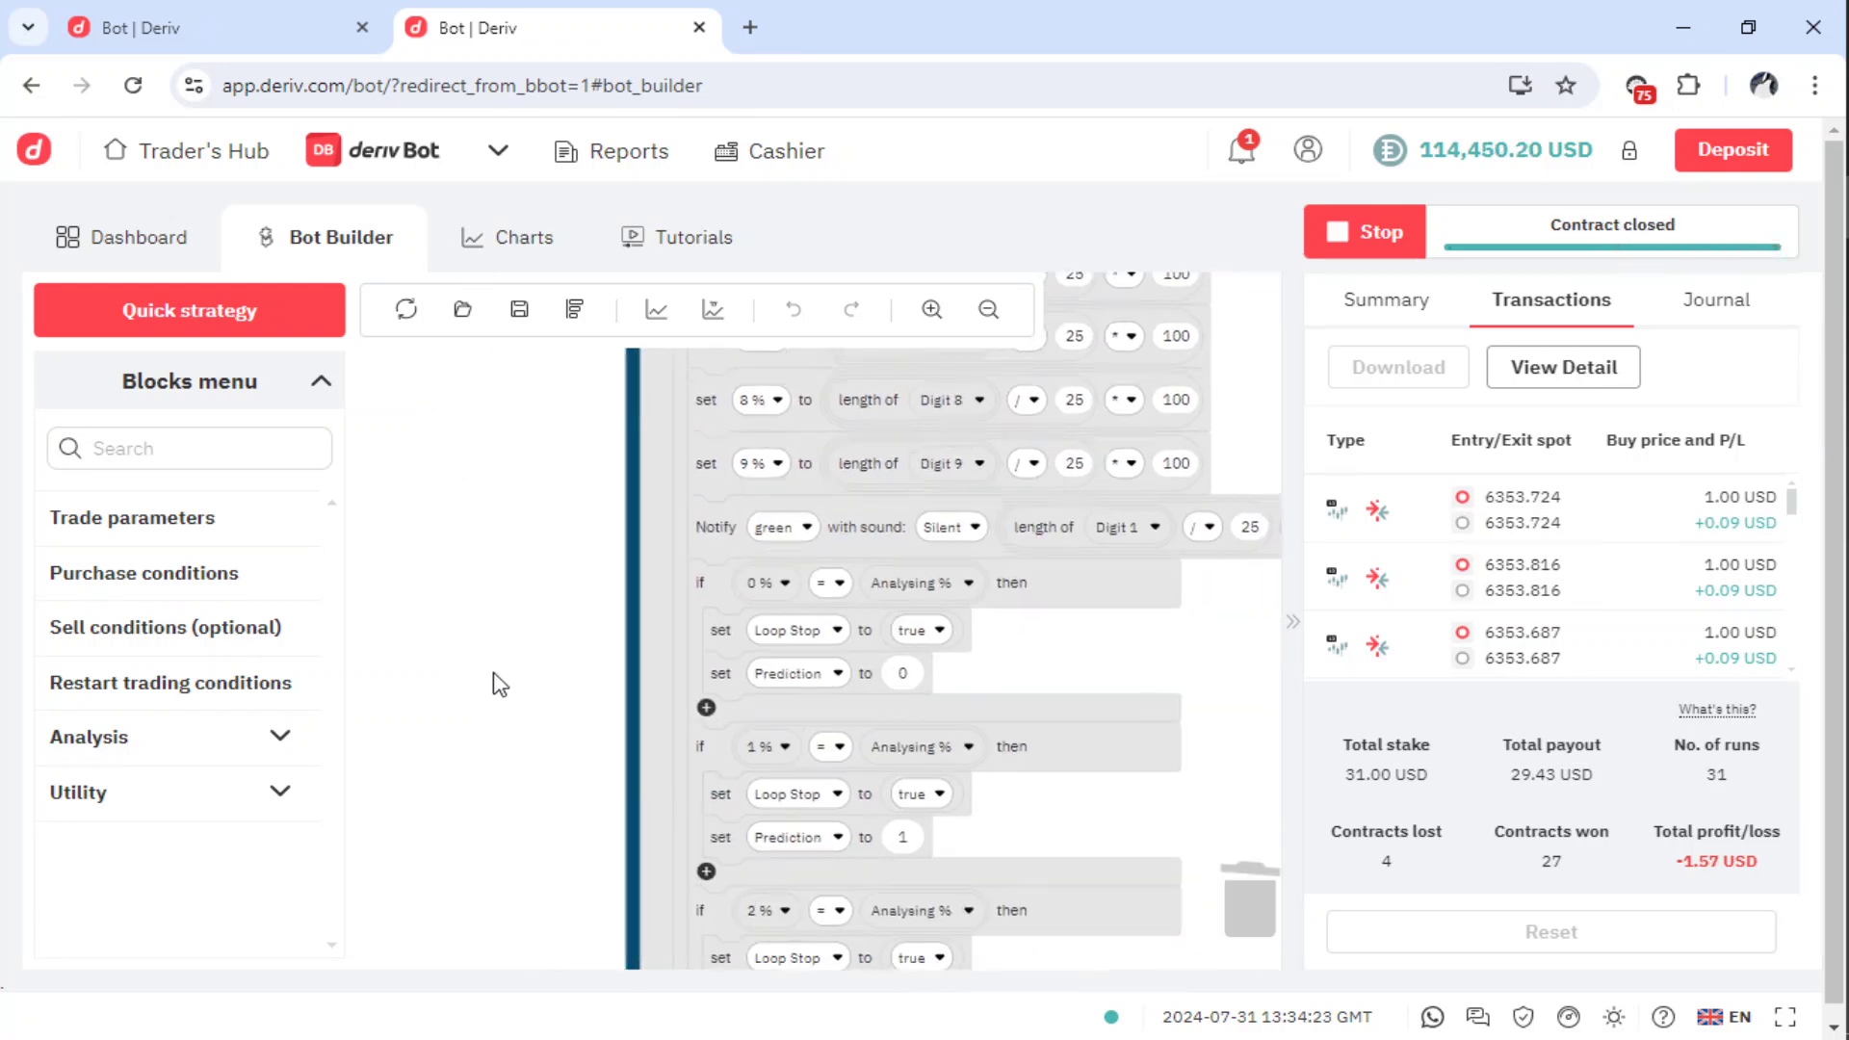
scroll(493, 654, "down", 1)
scroll(472, 539, "down", 3)
scroll(478, 454, "down", 2)
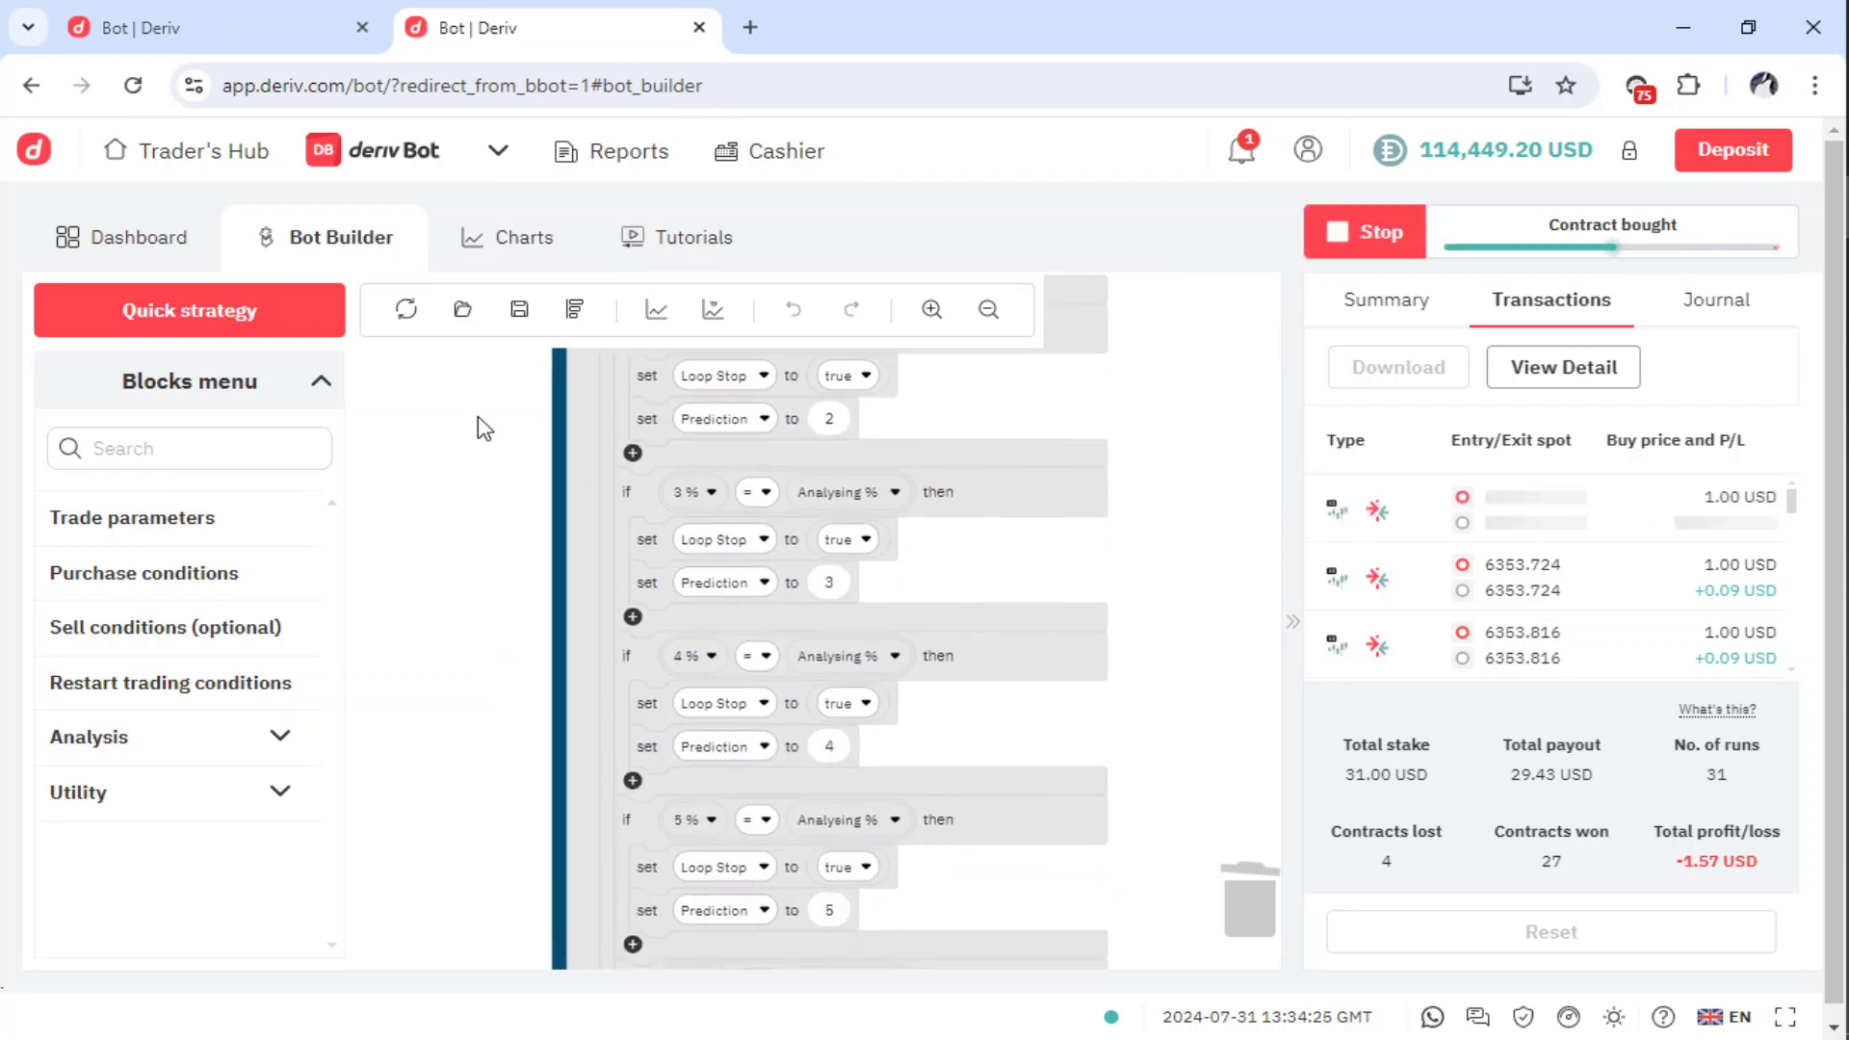
scroll(496, 587, "down", 3)
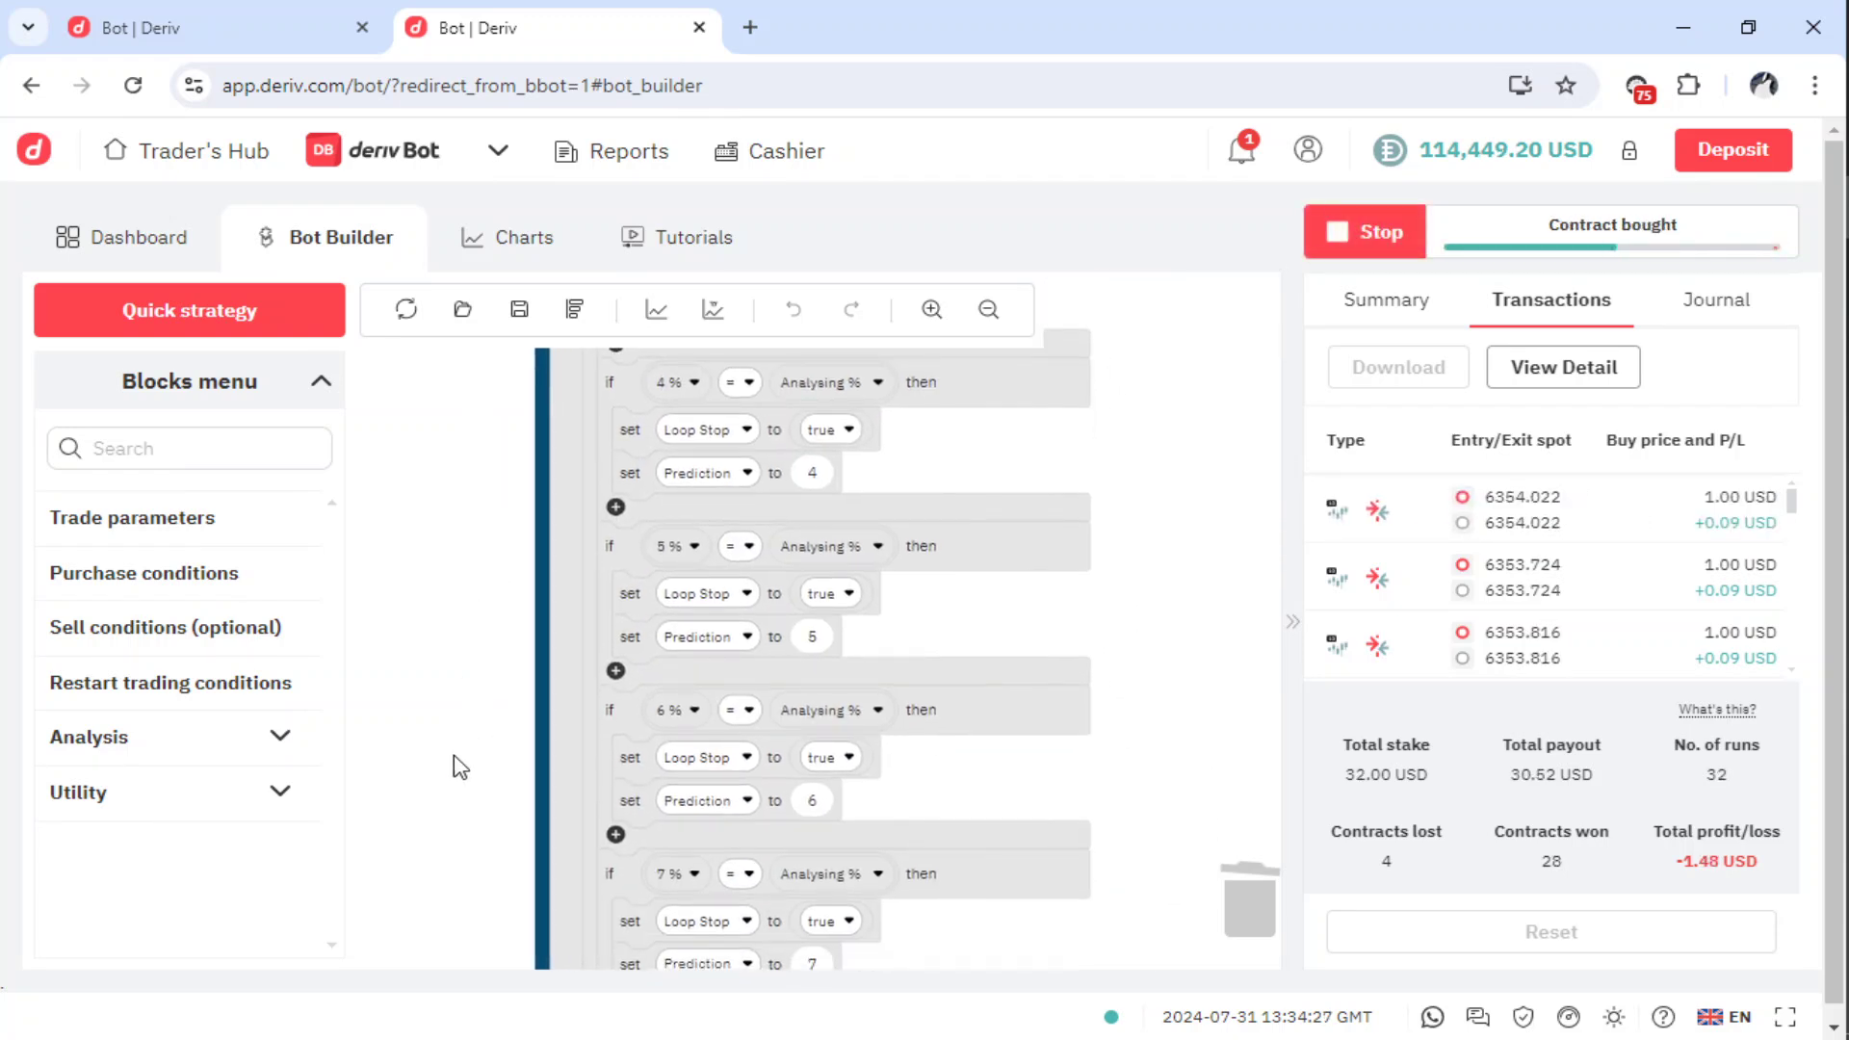
scroll(490, 578, "down", 3)
scroll(507, 760, "down", 5)
scroll(505, 568, "down", 1)
scroll(504, 578, "up", 1)
left_click(843, 592)
type("9")
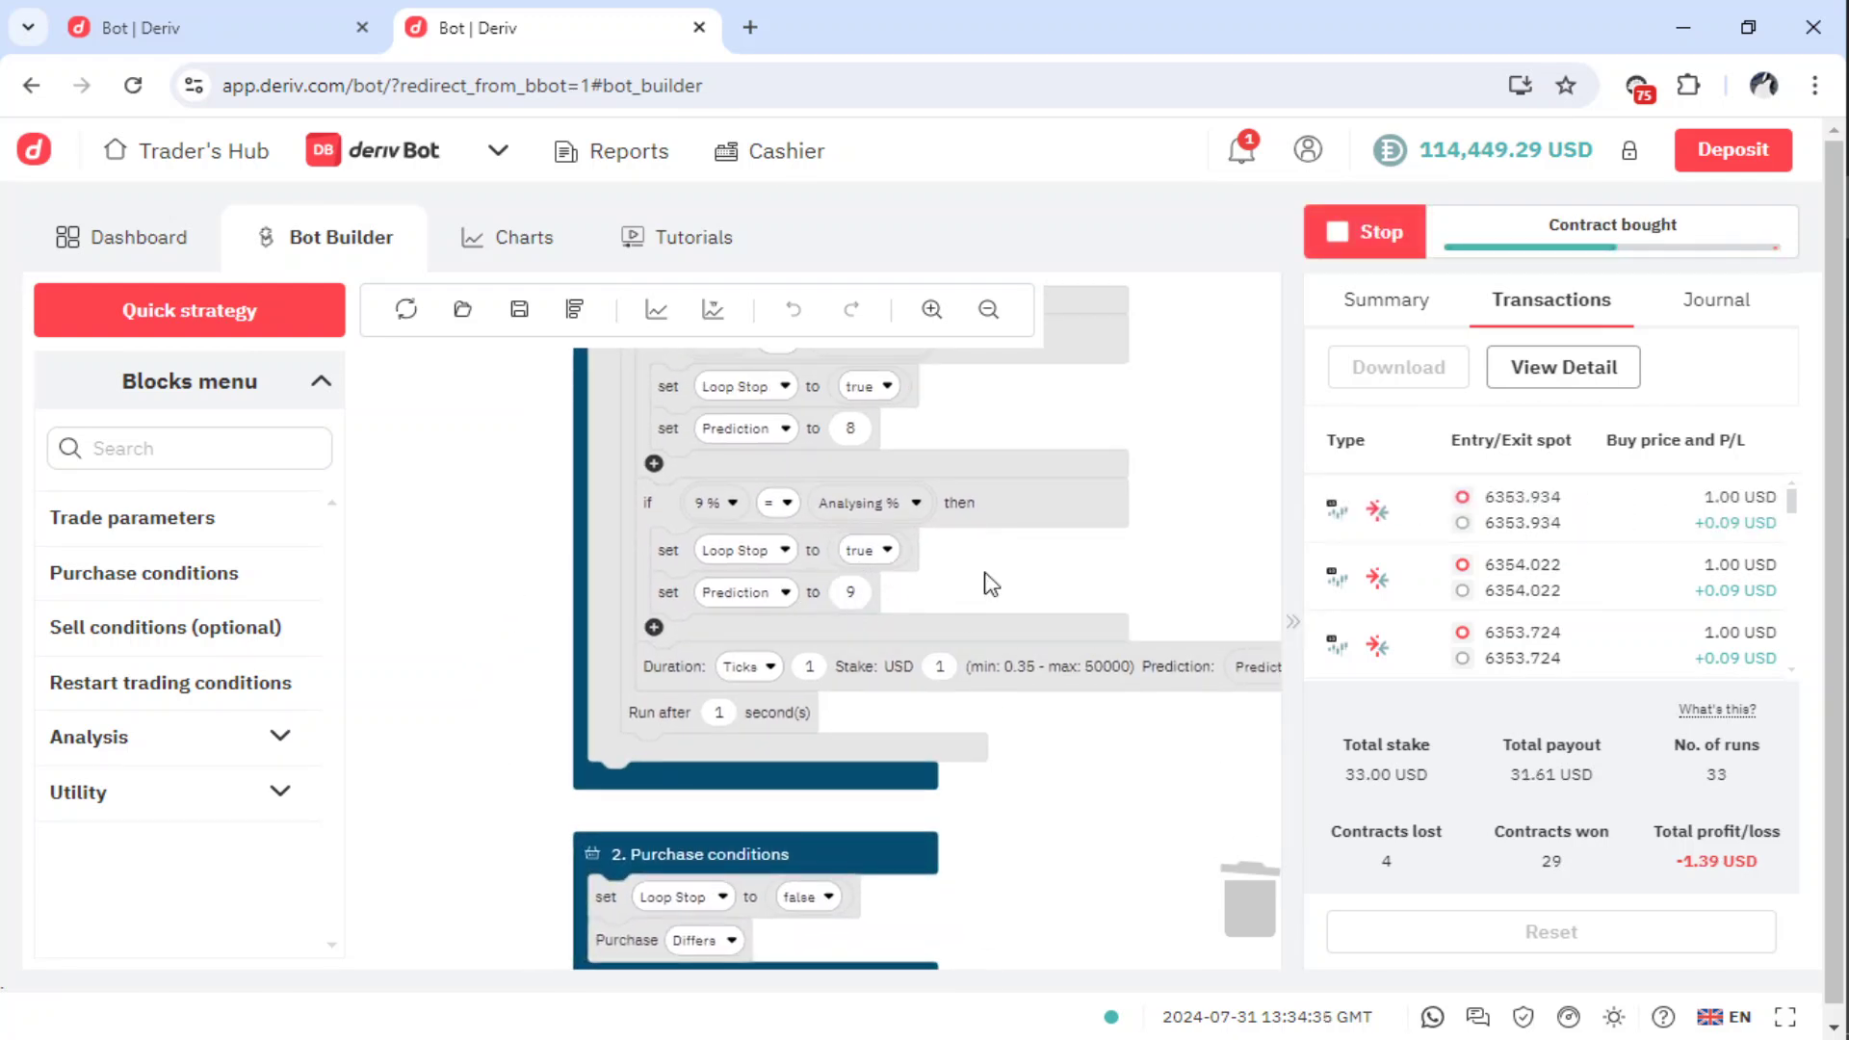
mouse_move(1217, 520)
left_mouse_down()
mouse_move(1204, 639)
mouse_move(1211, 543)
left_mouse_up()
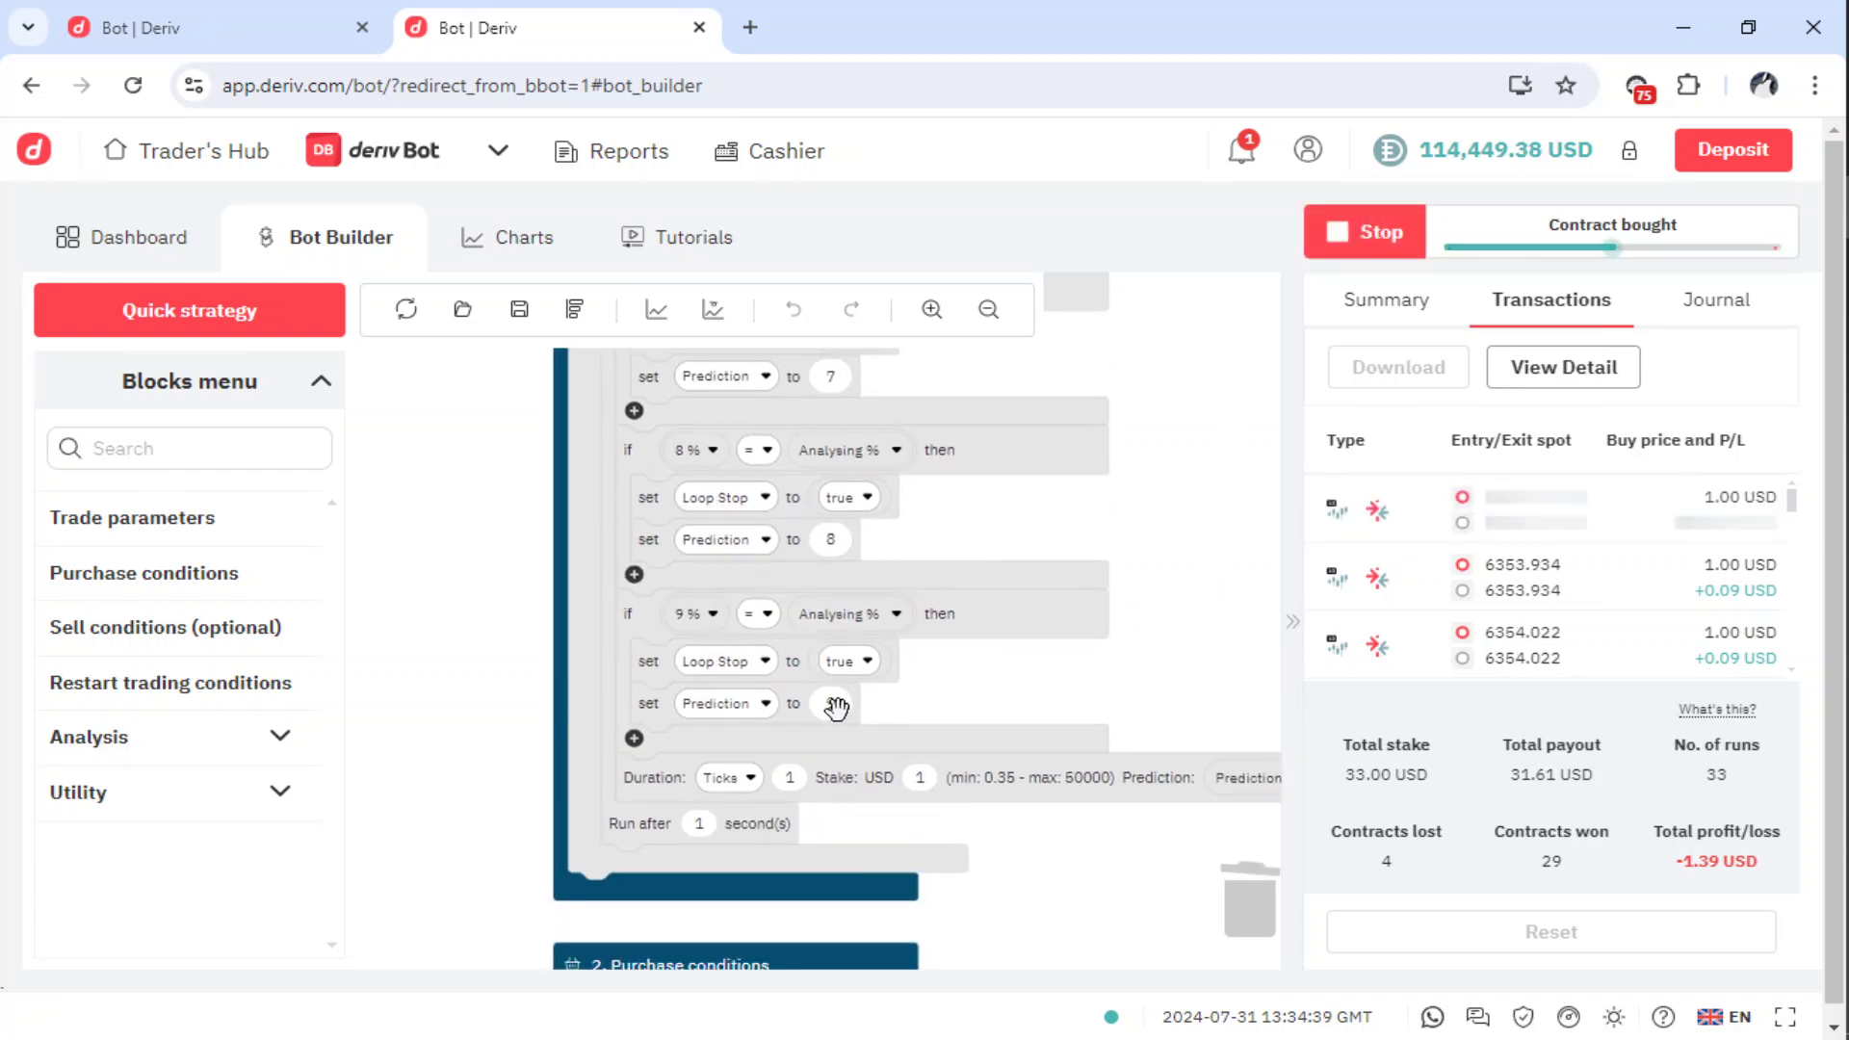
left_click_drag(1021, 708, 1016, 658)
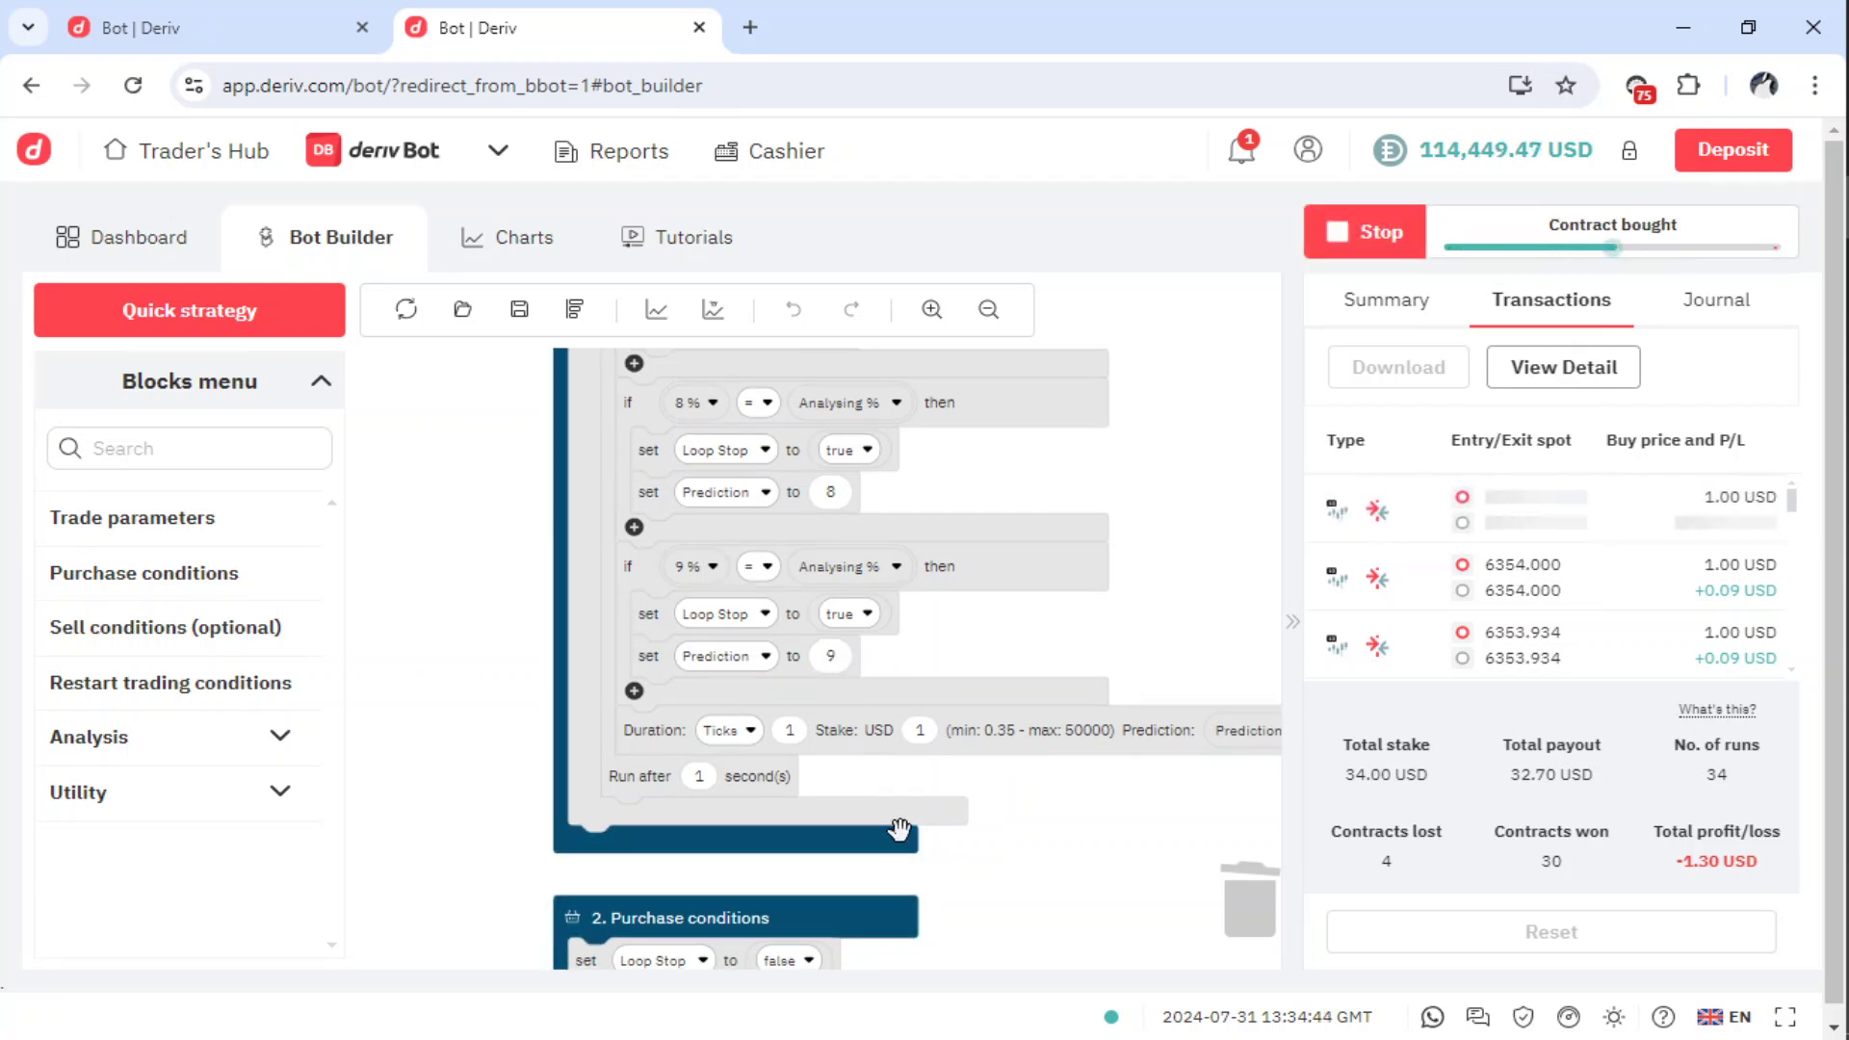
left_click_drag(1073, 837, 1012, 840)
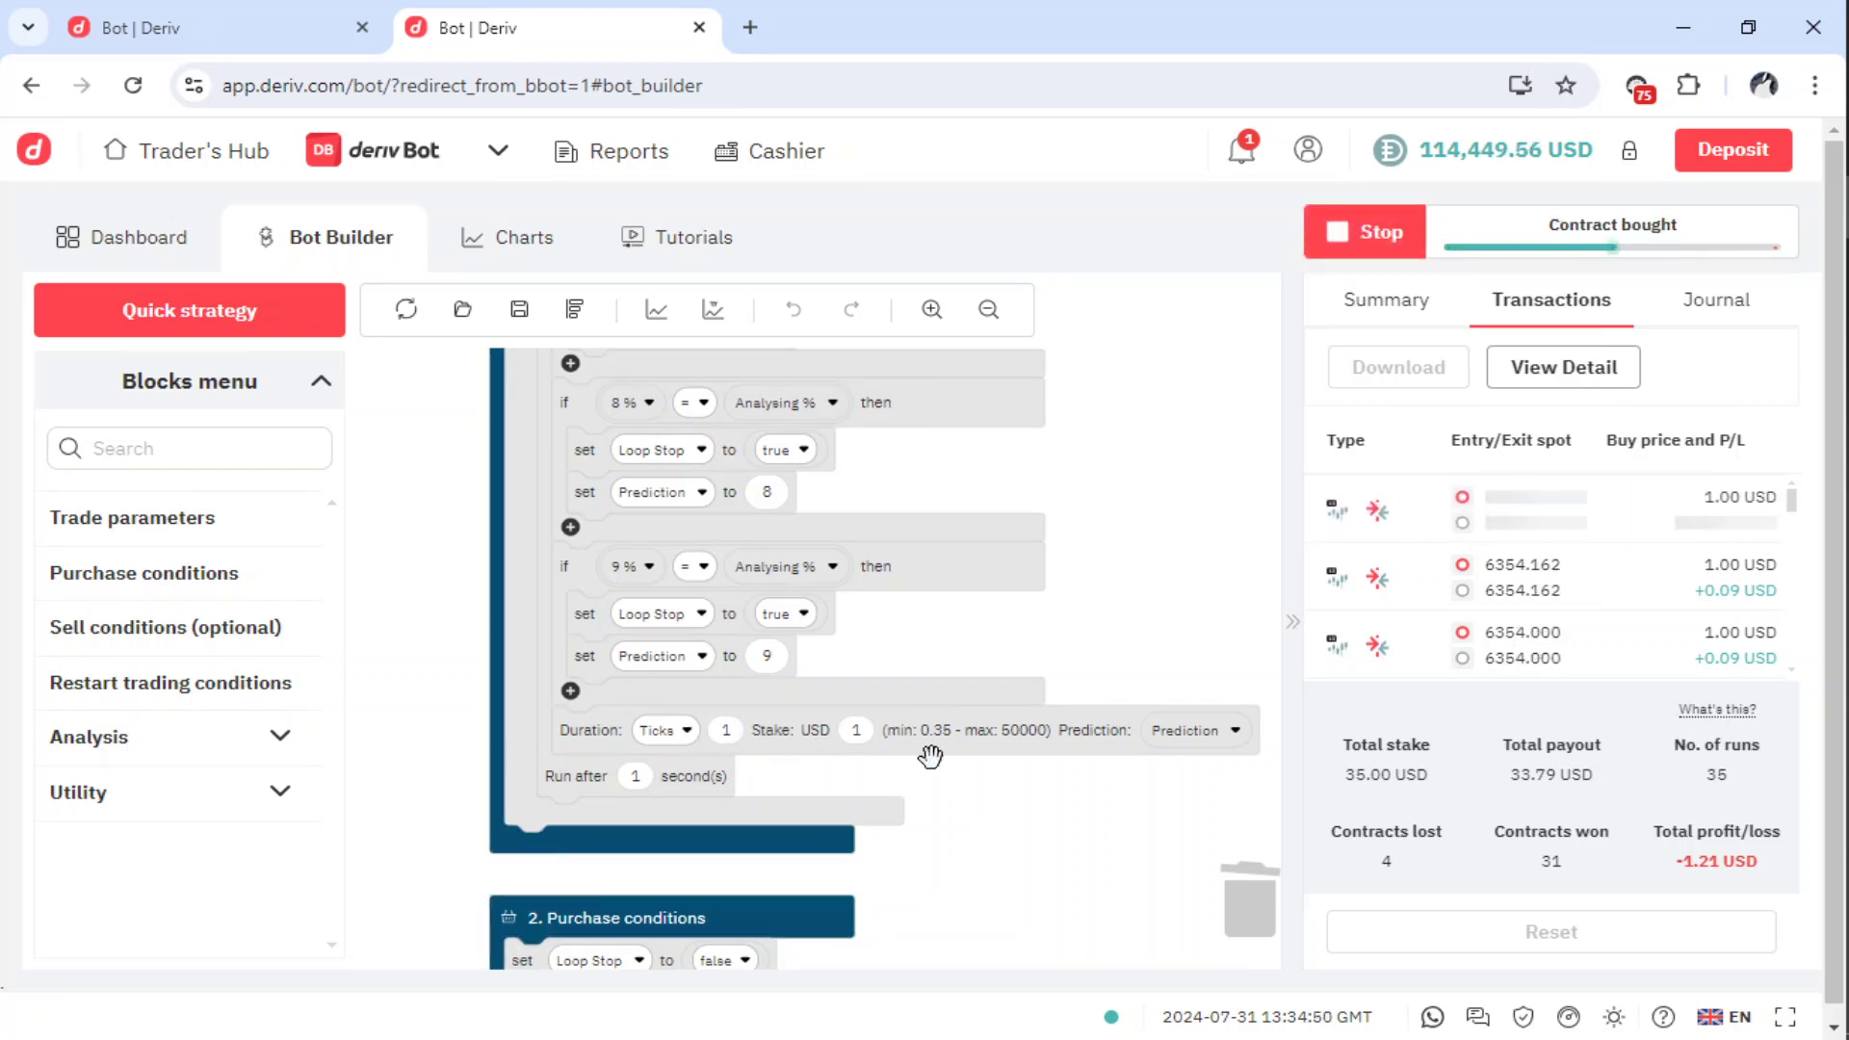
left_click_drag(1002, 838, 1019, 989)
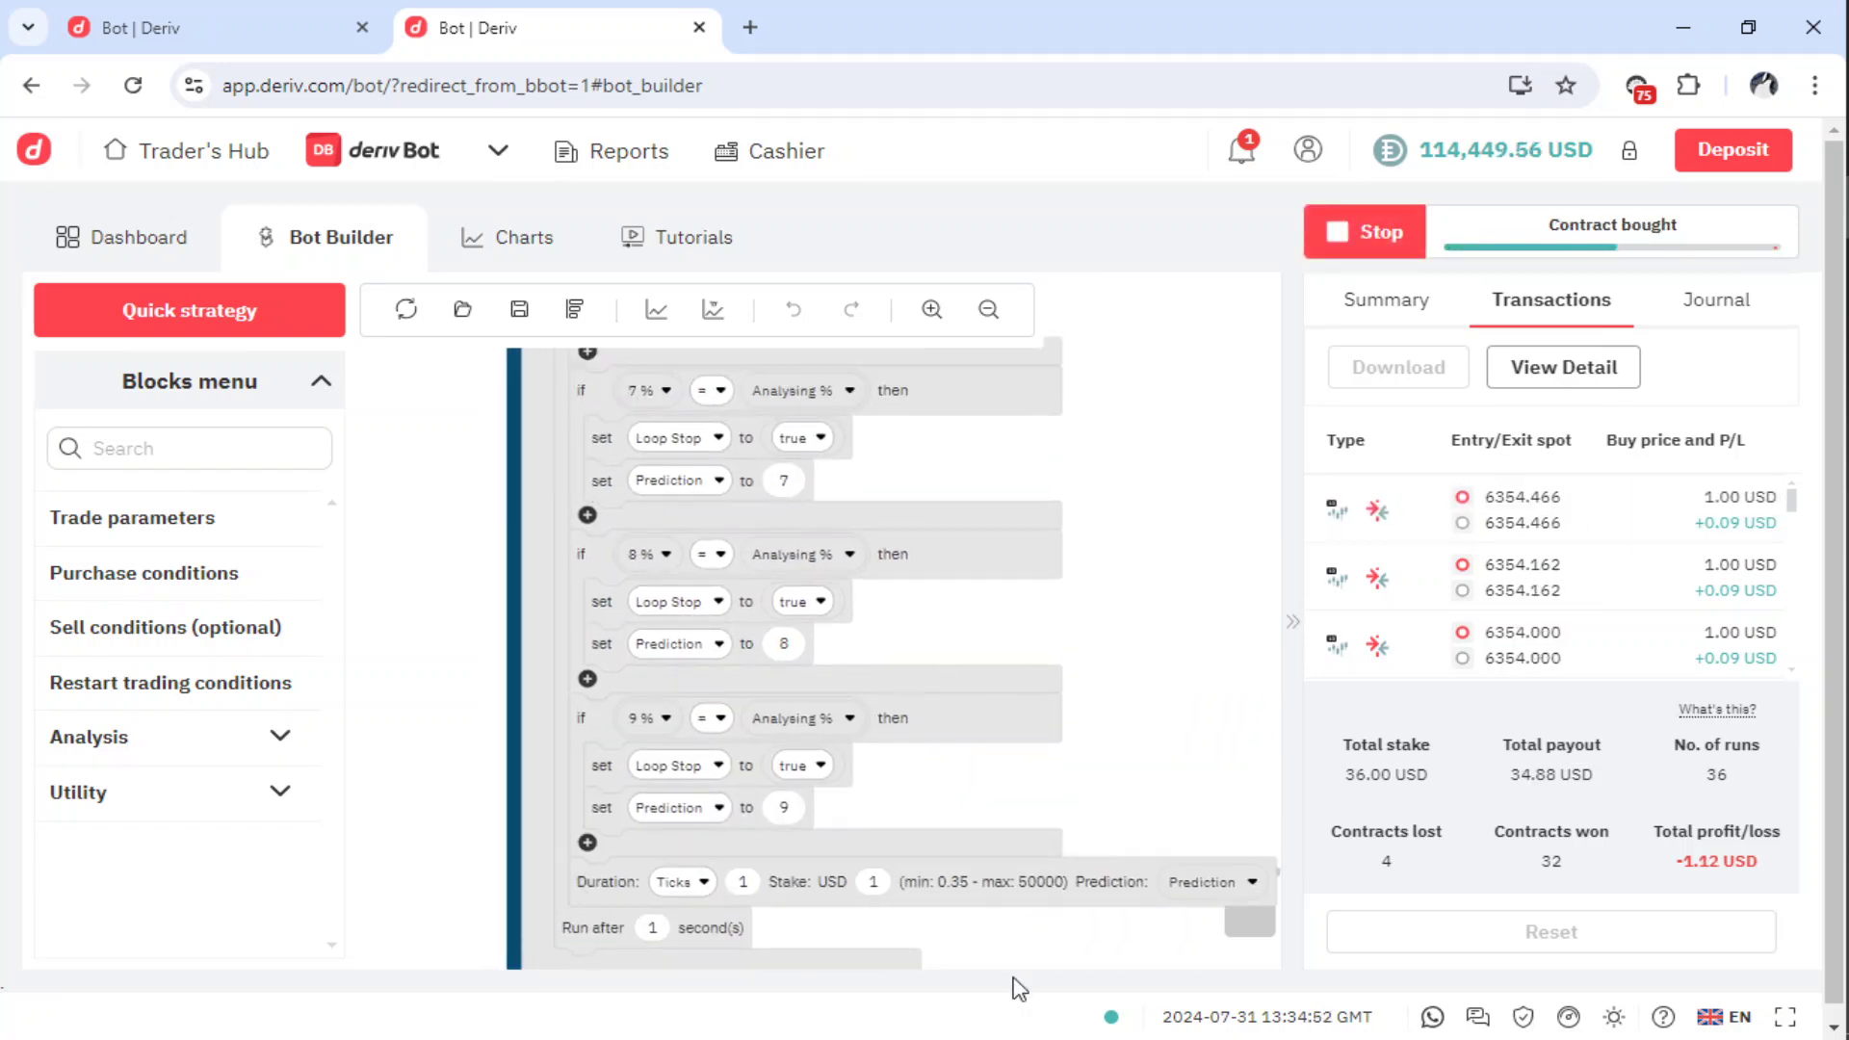
left_click_drag(1172, 602, 1208, 872)
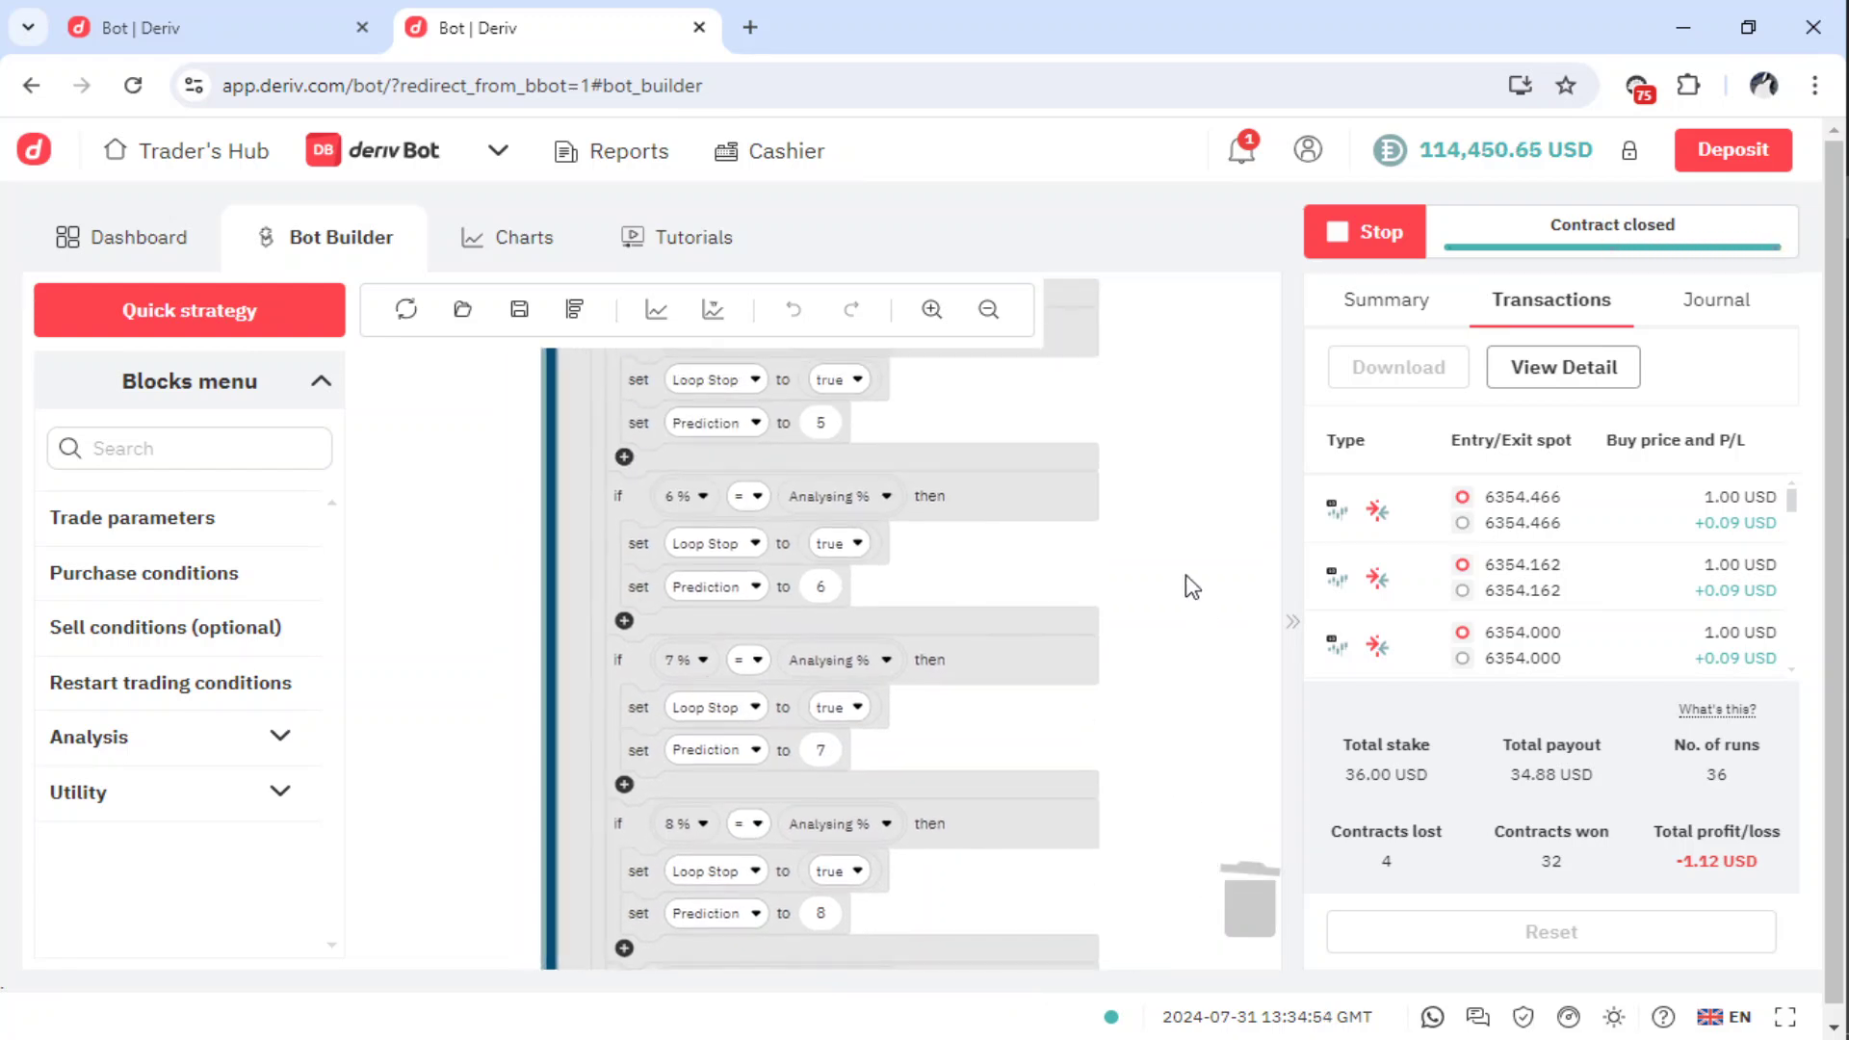
left_click_drag(1227, 528, 1222, 799)
left_click_drag(1224, 460, 1224, 704)
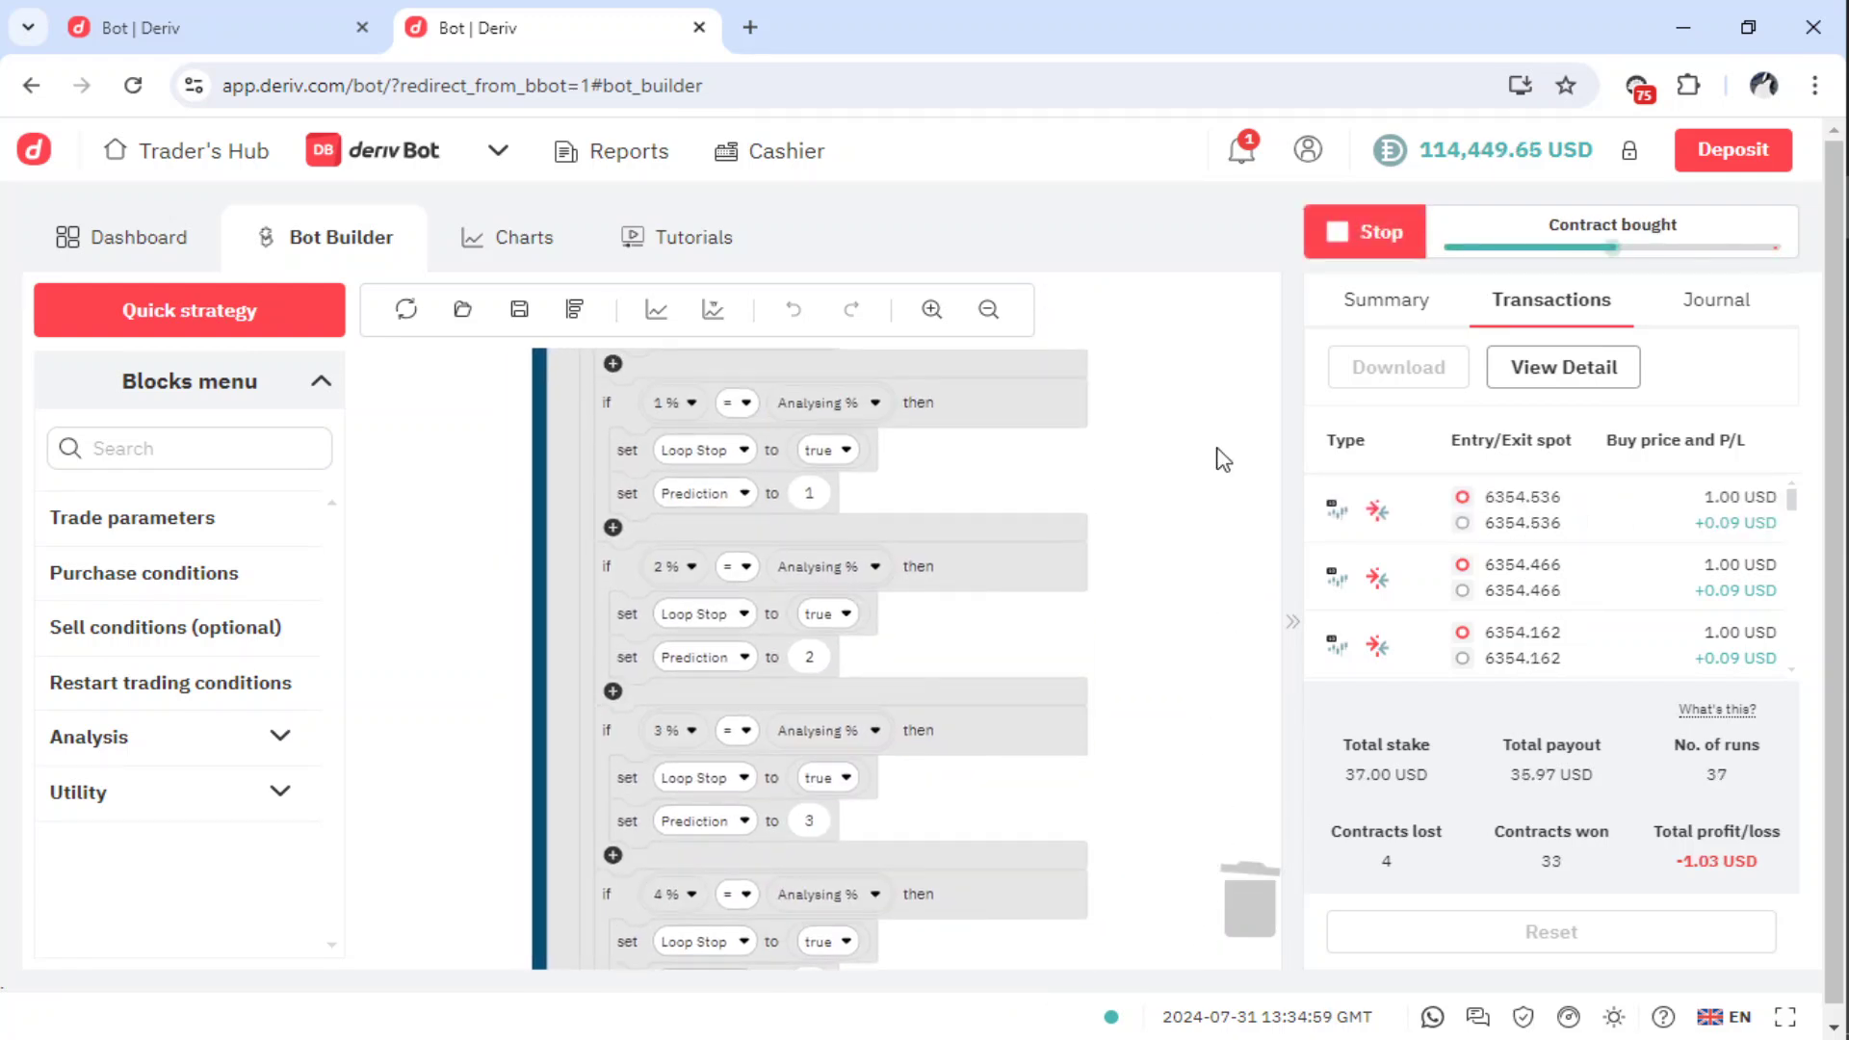
Pan the block view up past the percentage rows to the Trade parameters block
left_click_drag(1223, 460, 1229, 740)
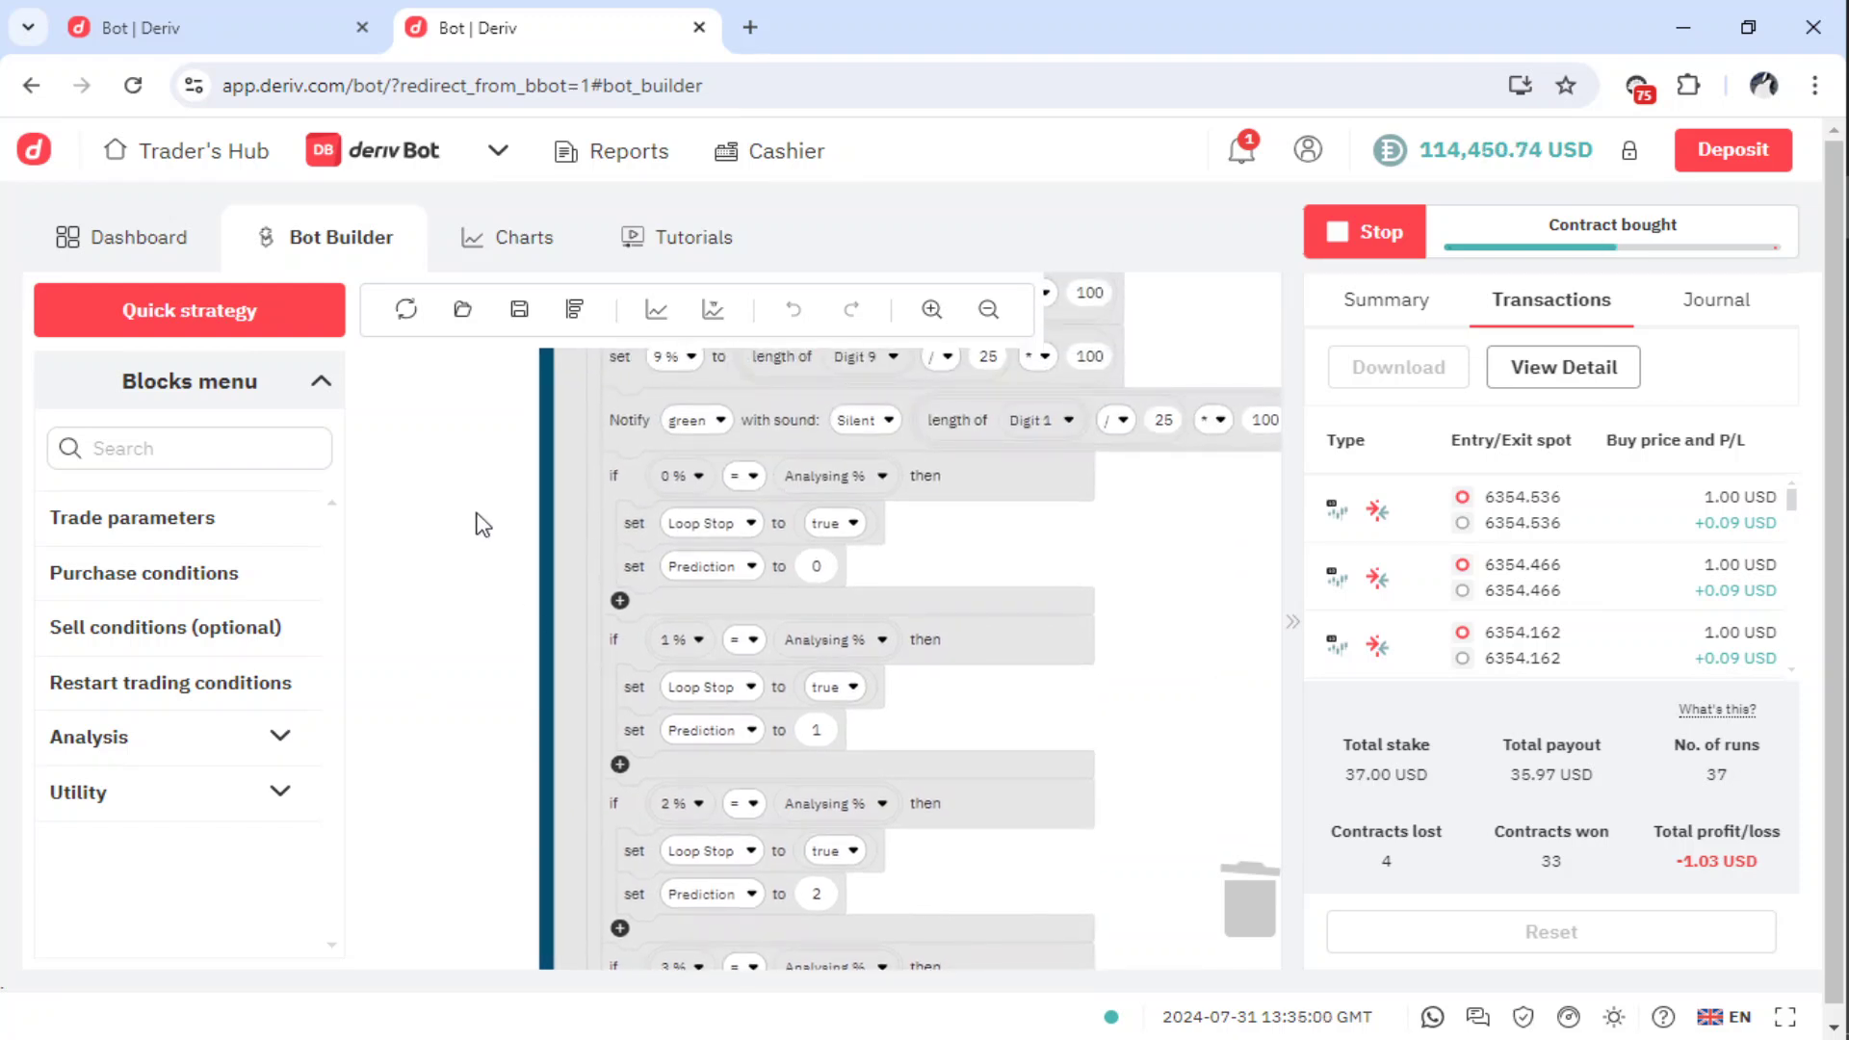
left_click_drag(482, 525, 495, 845)
scroll(486, 675, "up", 5)
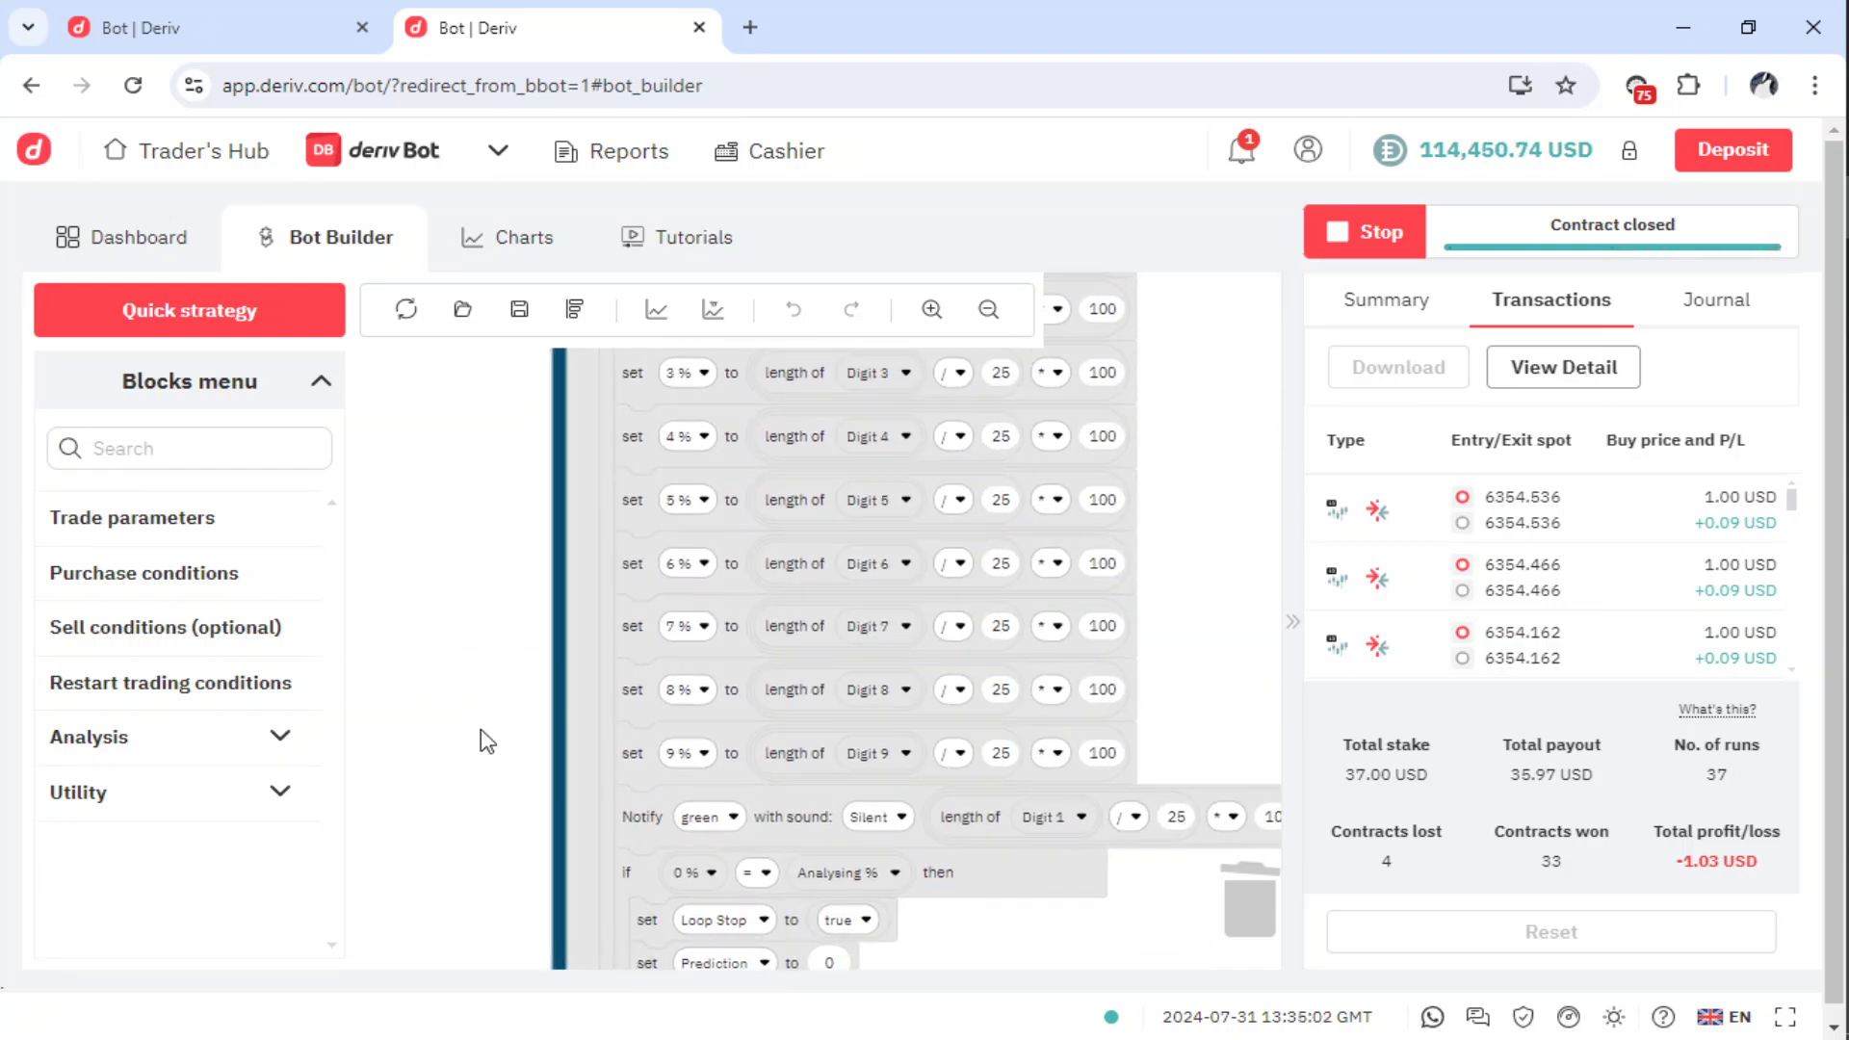
scroll(428, 732, "up", 5)
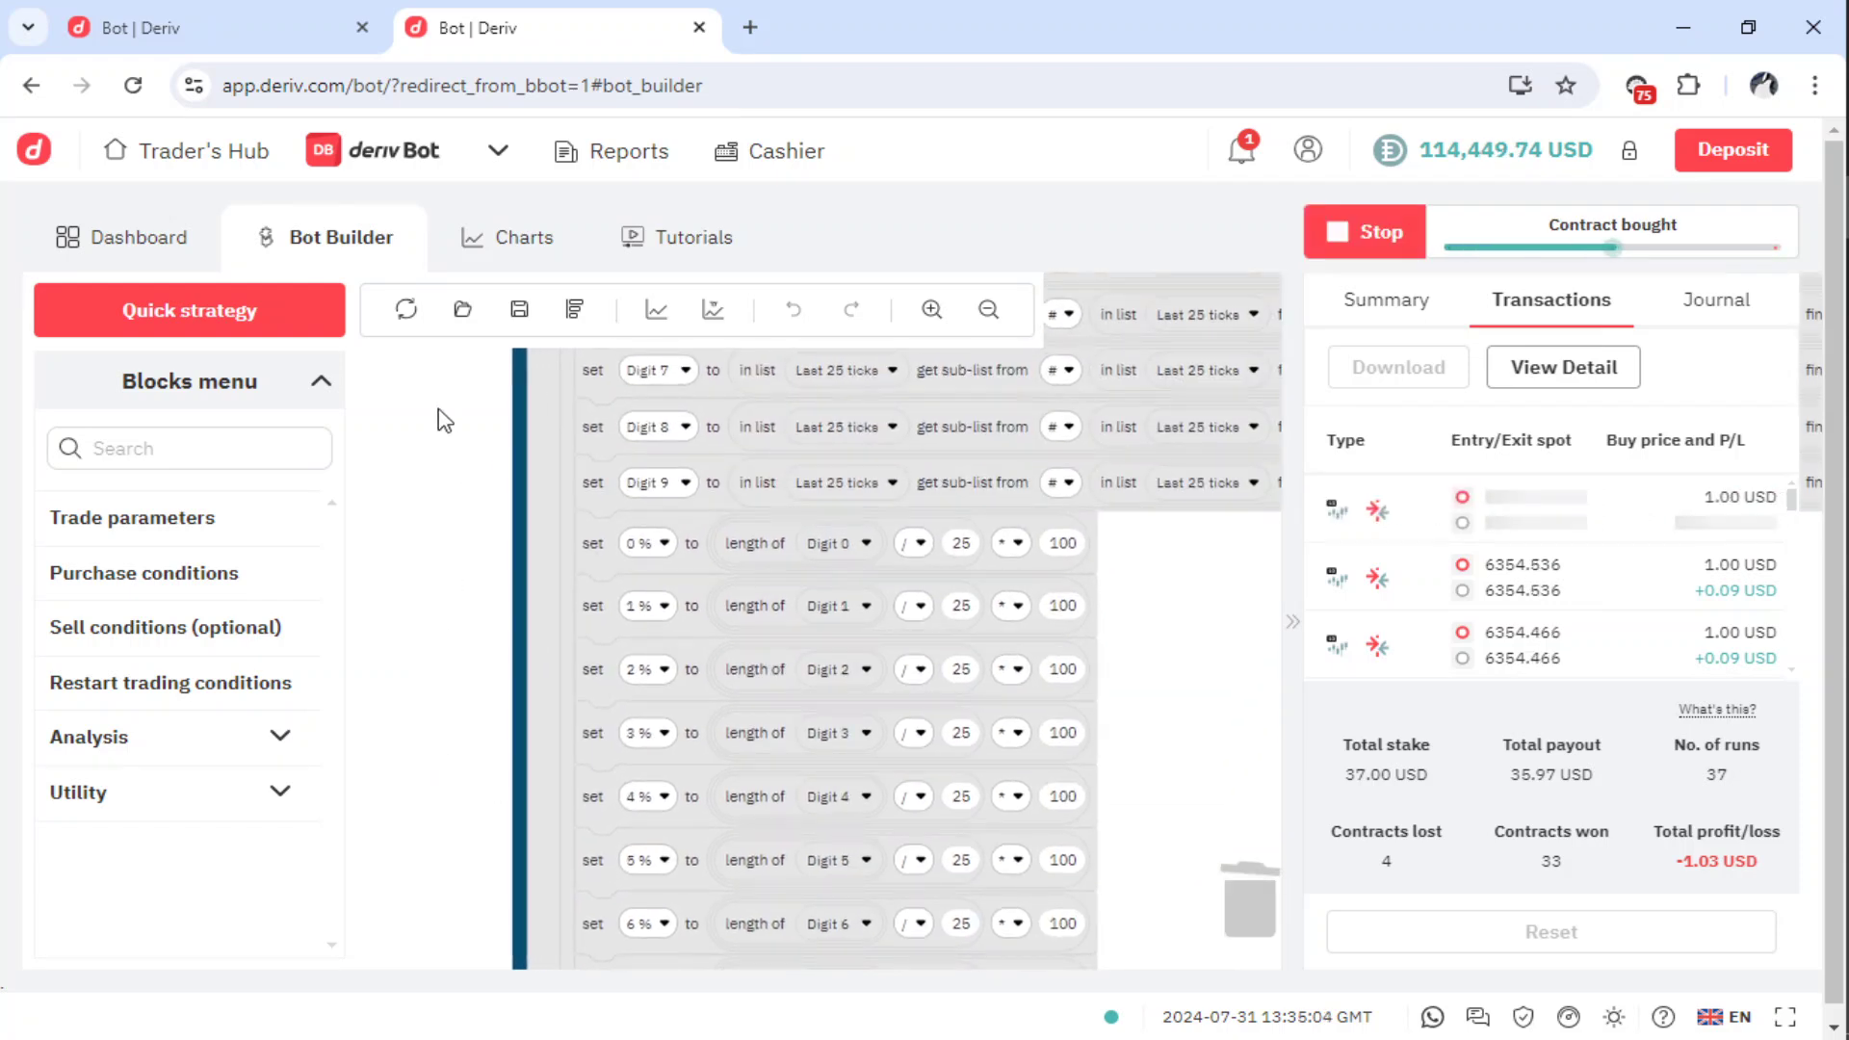
scroll(425, 607, "up", 4)
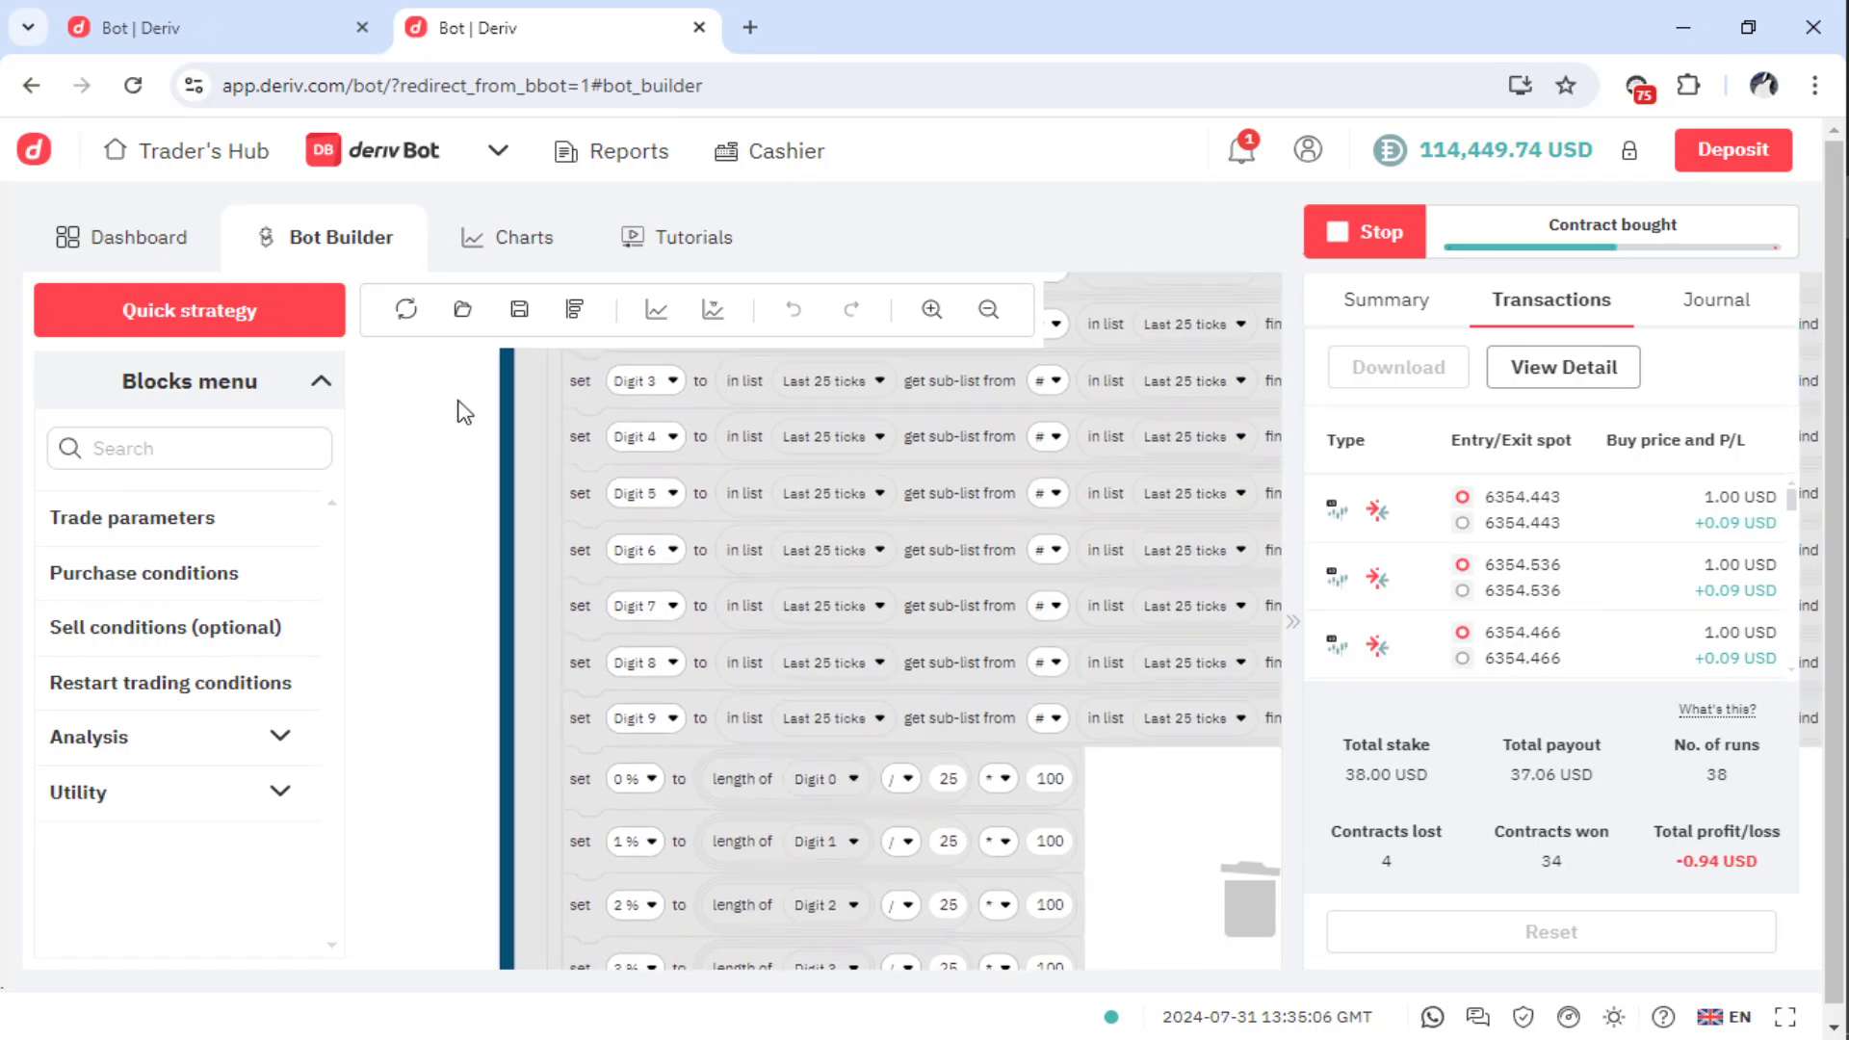
scroll(463, 453, "up", 7)
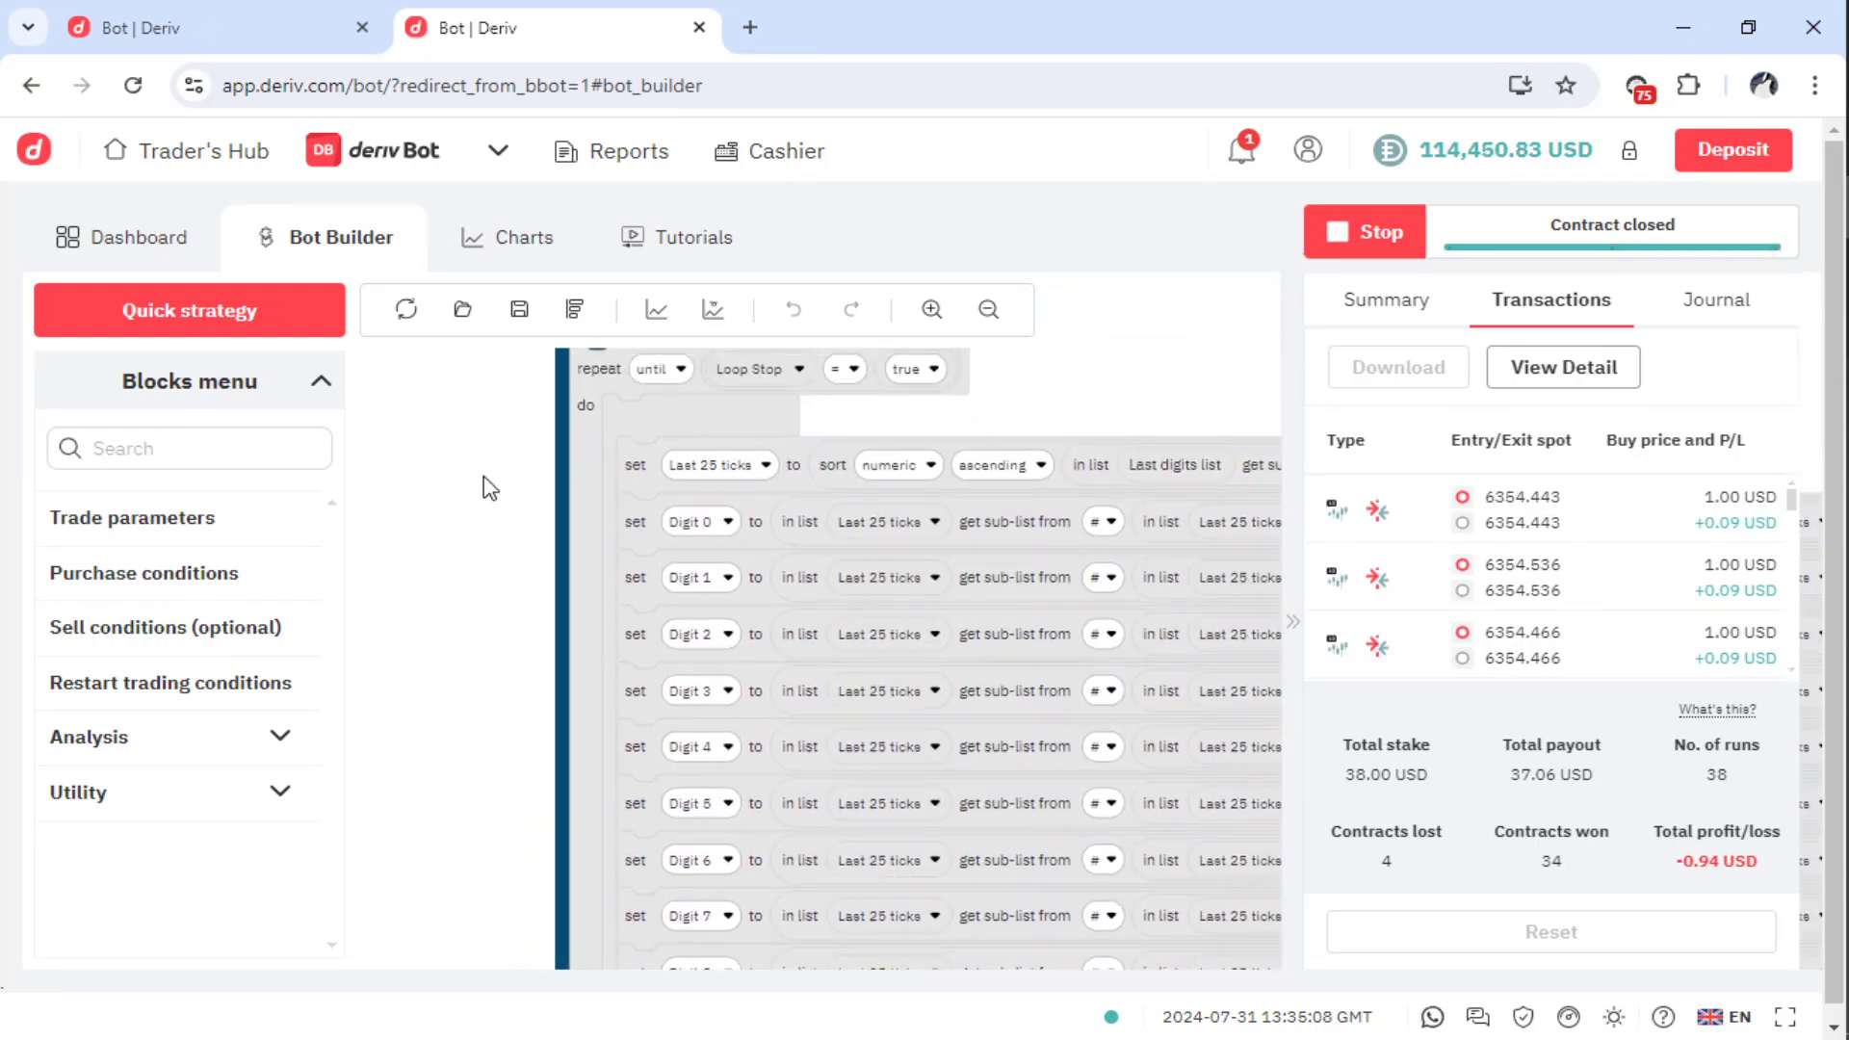
scroll(483, 487, "up", 5)
scroll(1127, 650, "up", 2)
left_click_drag(1129, 665, 1122, 723)
left_click_drag(1129, 507, 1113, 556)
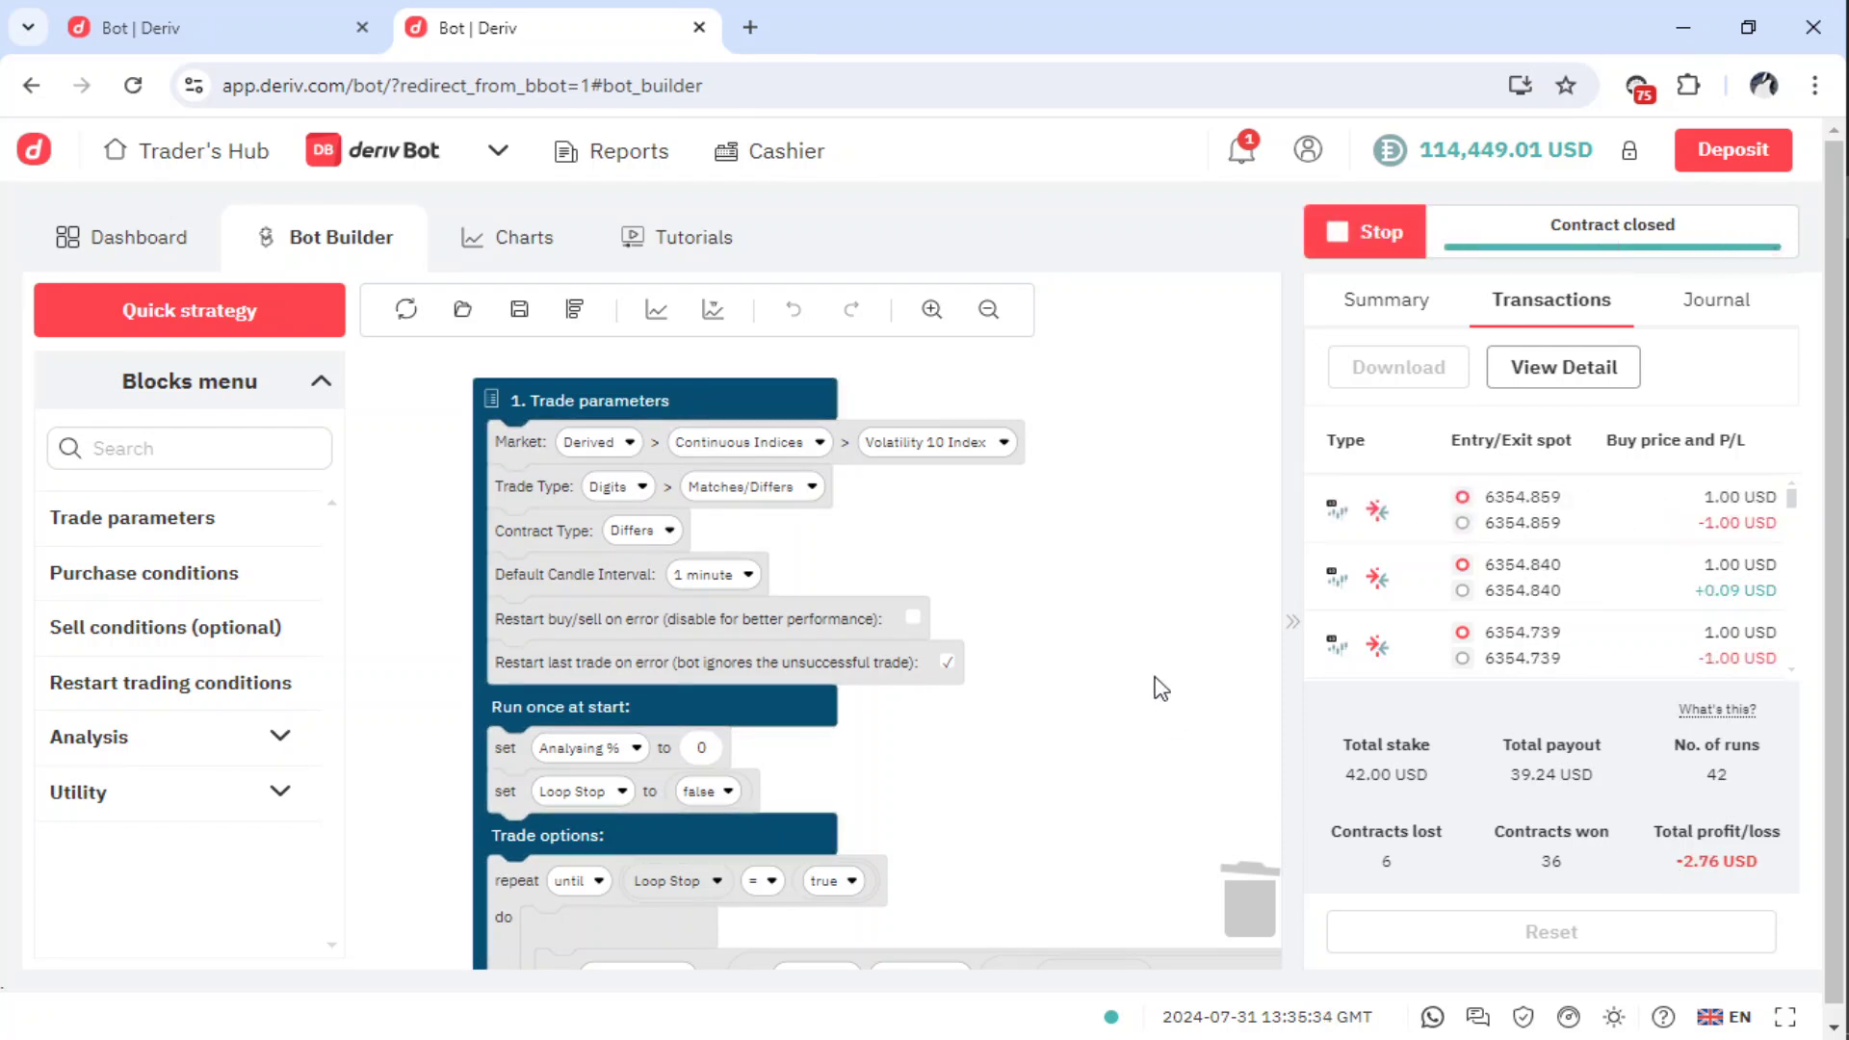
Show the latest contract's Summary in the run panel, keeping Trade parameters in view
left_click(1384, 301)
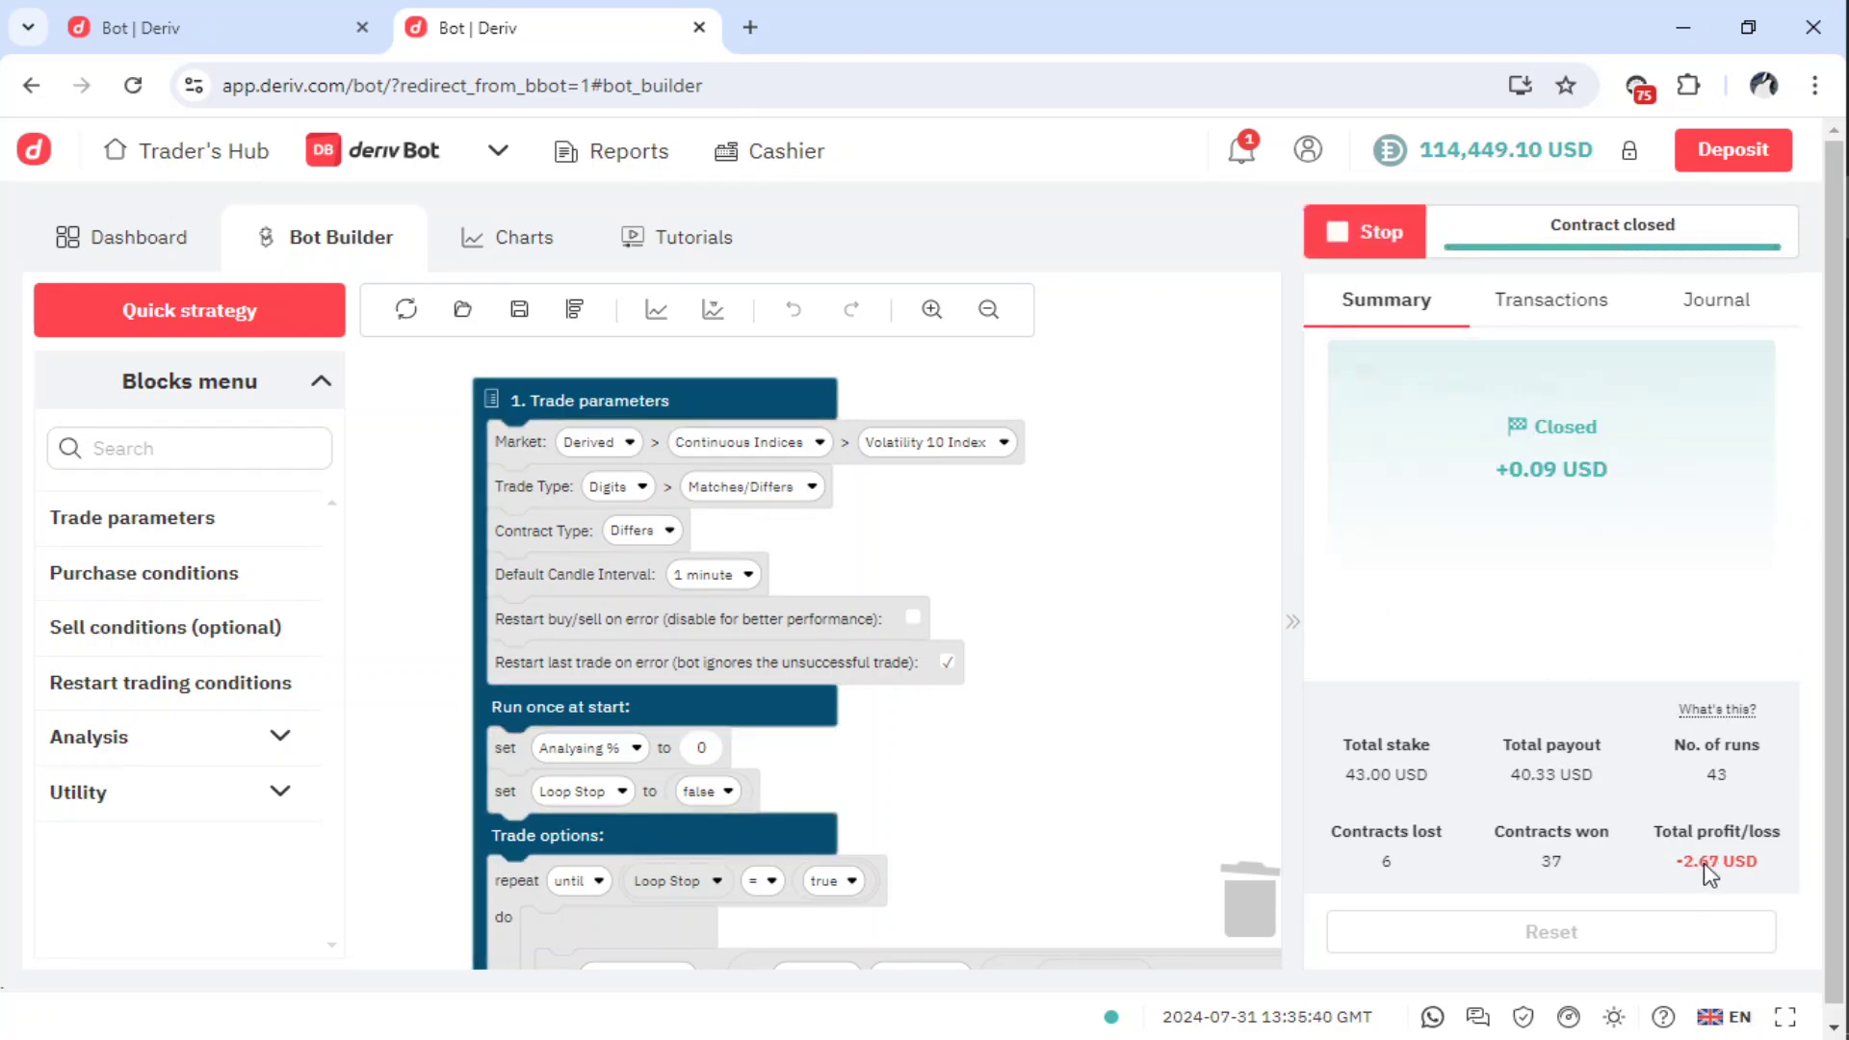
left_click_drag(1053, 517, 1086, 568)
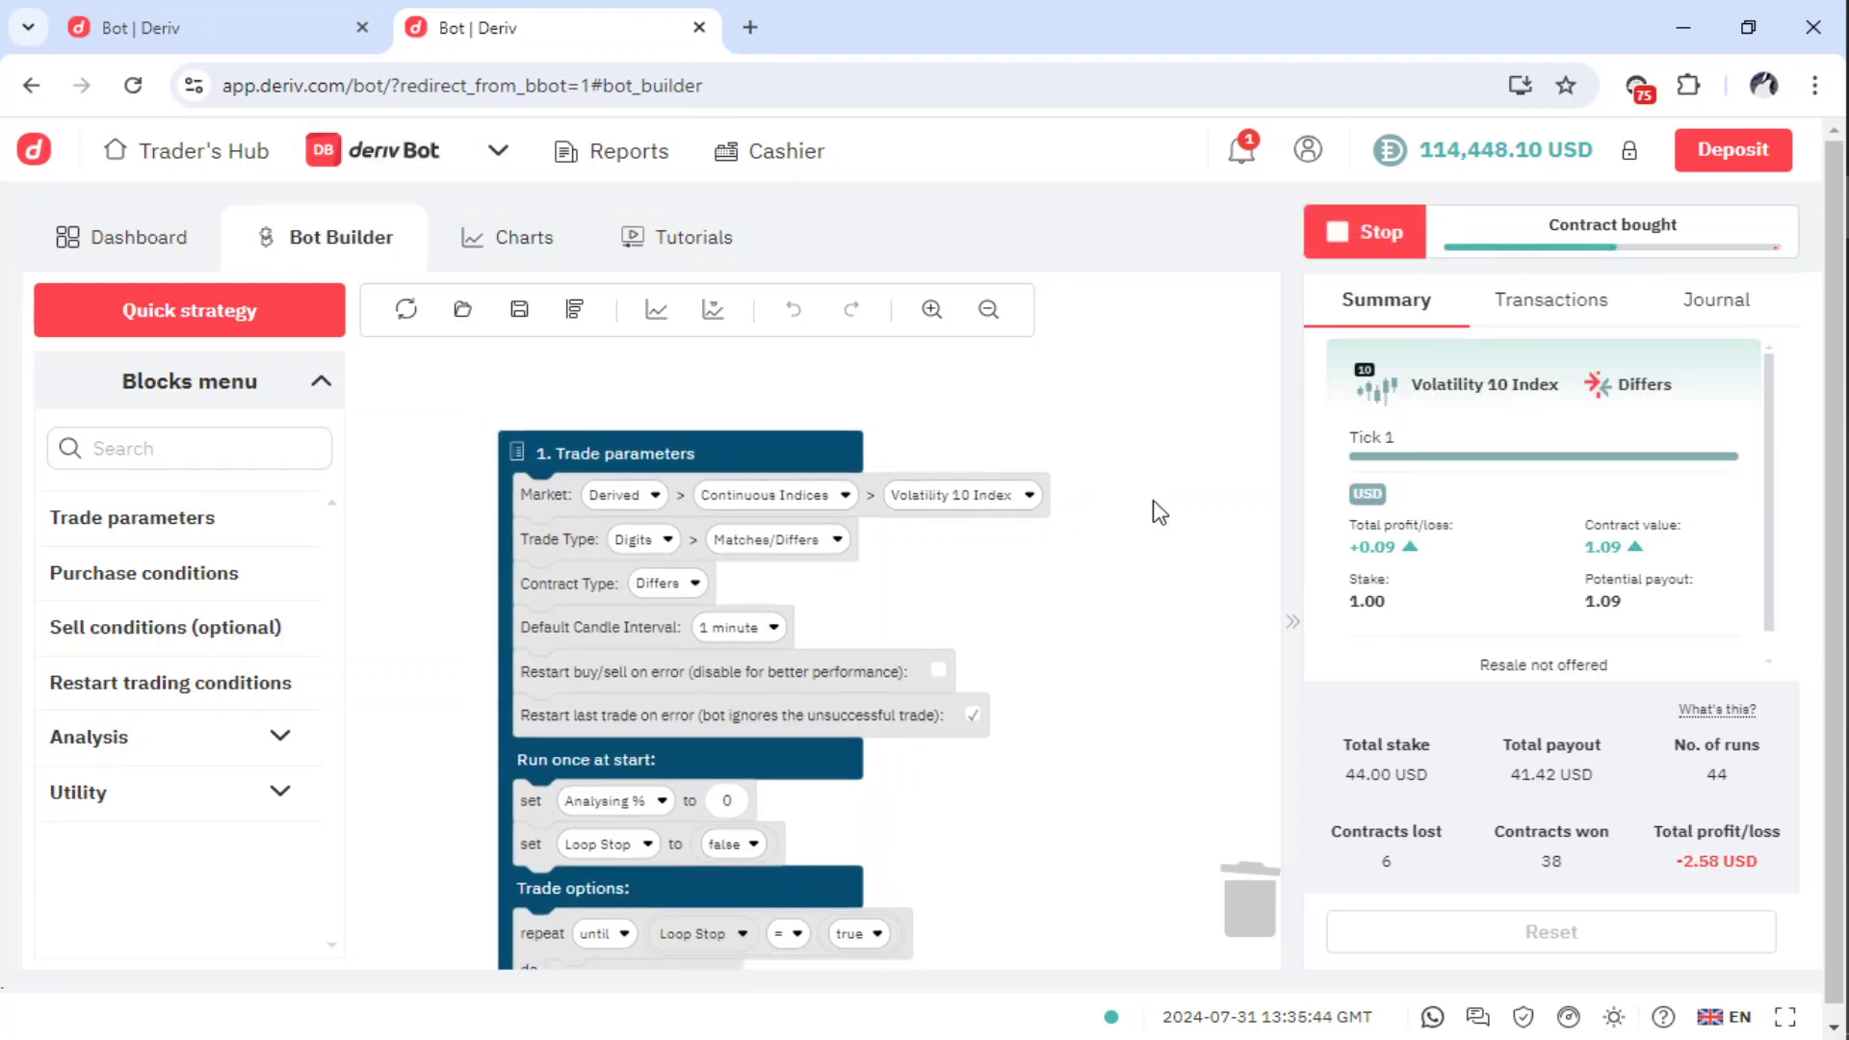
left_click_drag(1156, 511, 1131, 529)
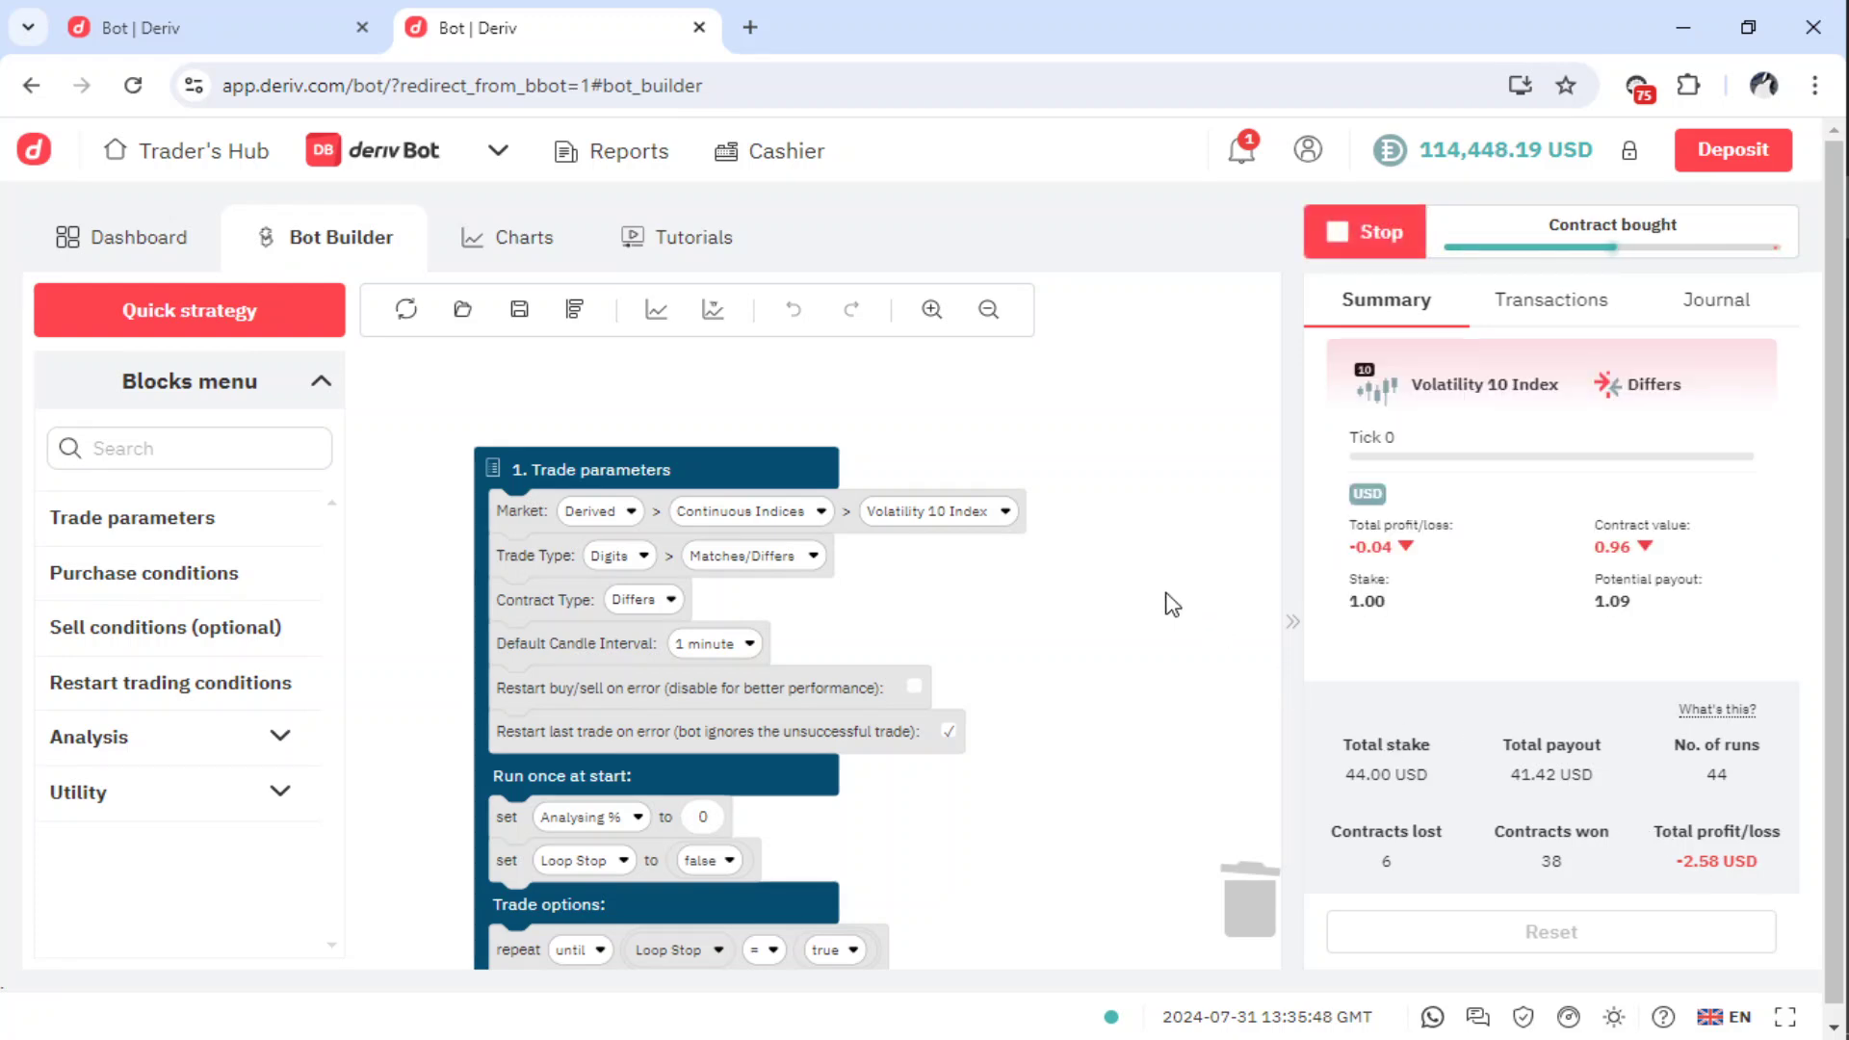
left_click_drag(1172, 605, 1172, 542)
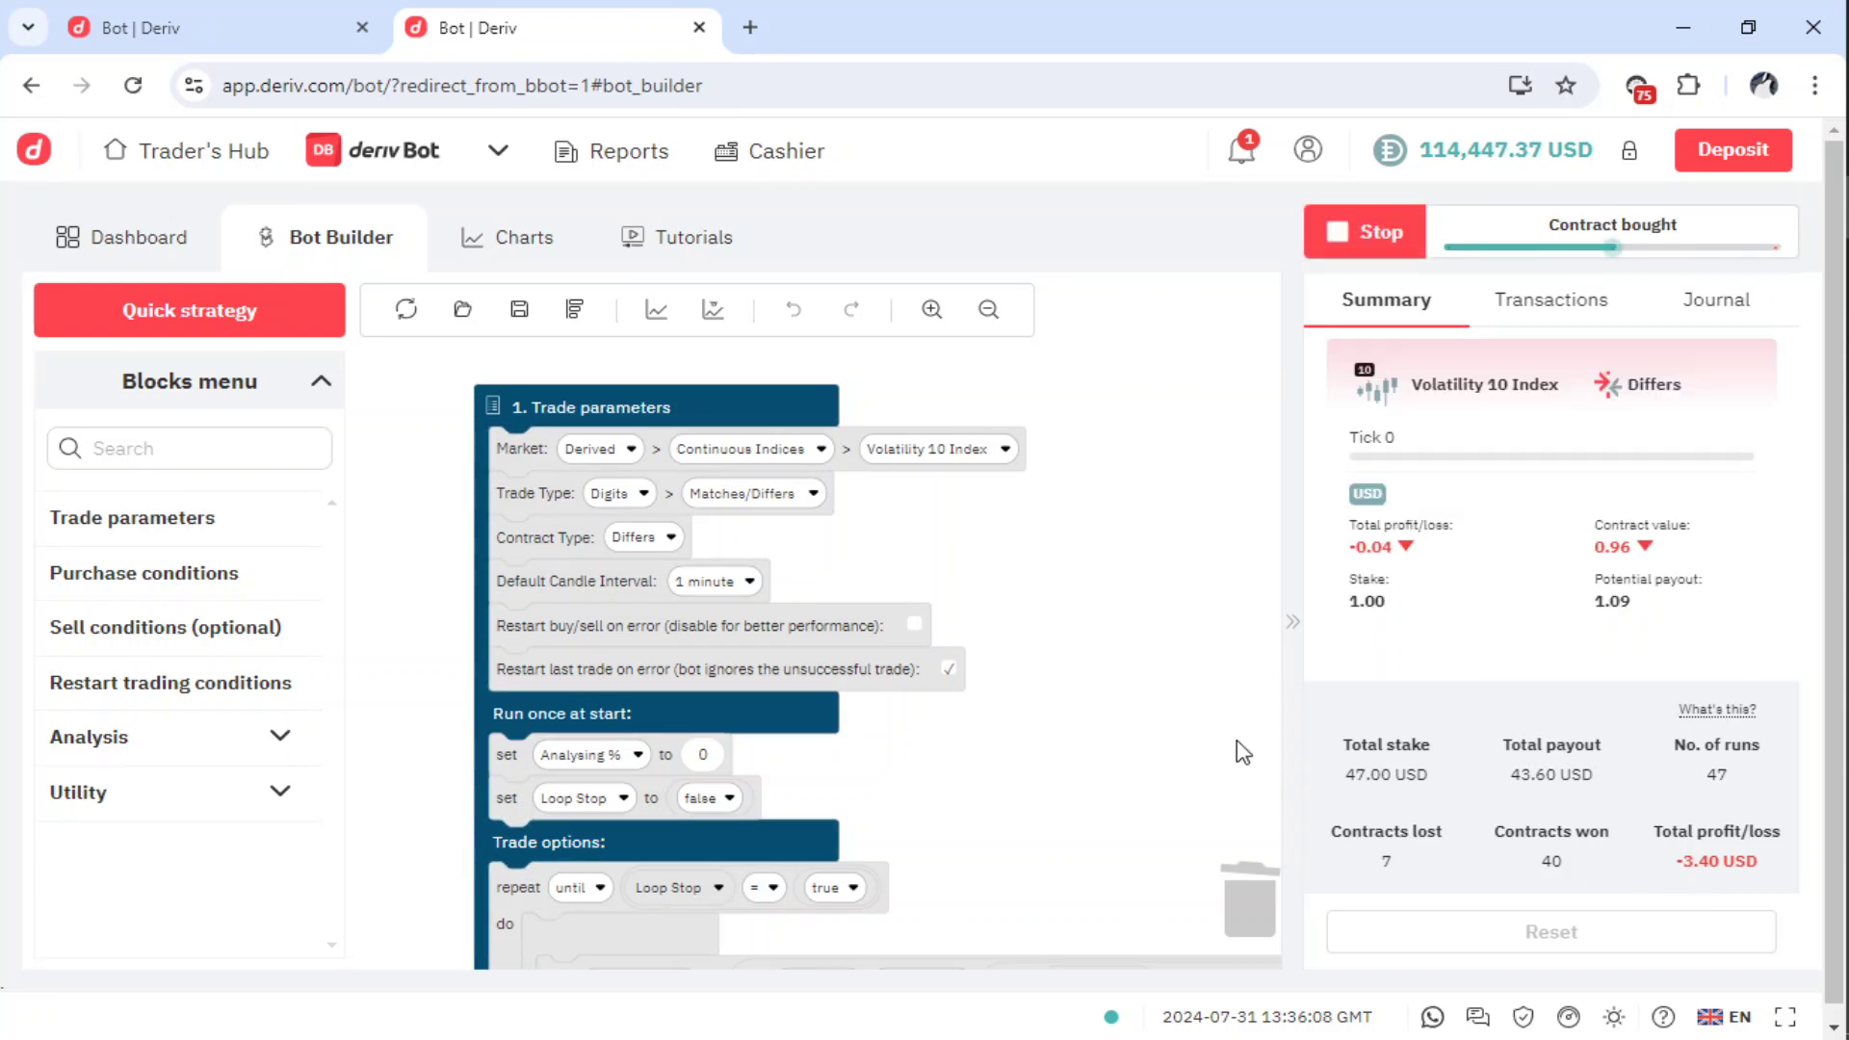
mouse_move(1056, 566)
left_mouse_down()
mouse_move(1073, 582)
mouse_move(1070, 558)
left_mouse_up()
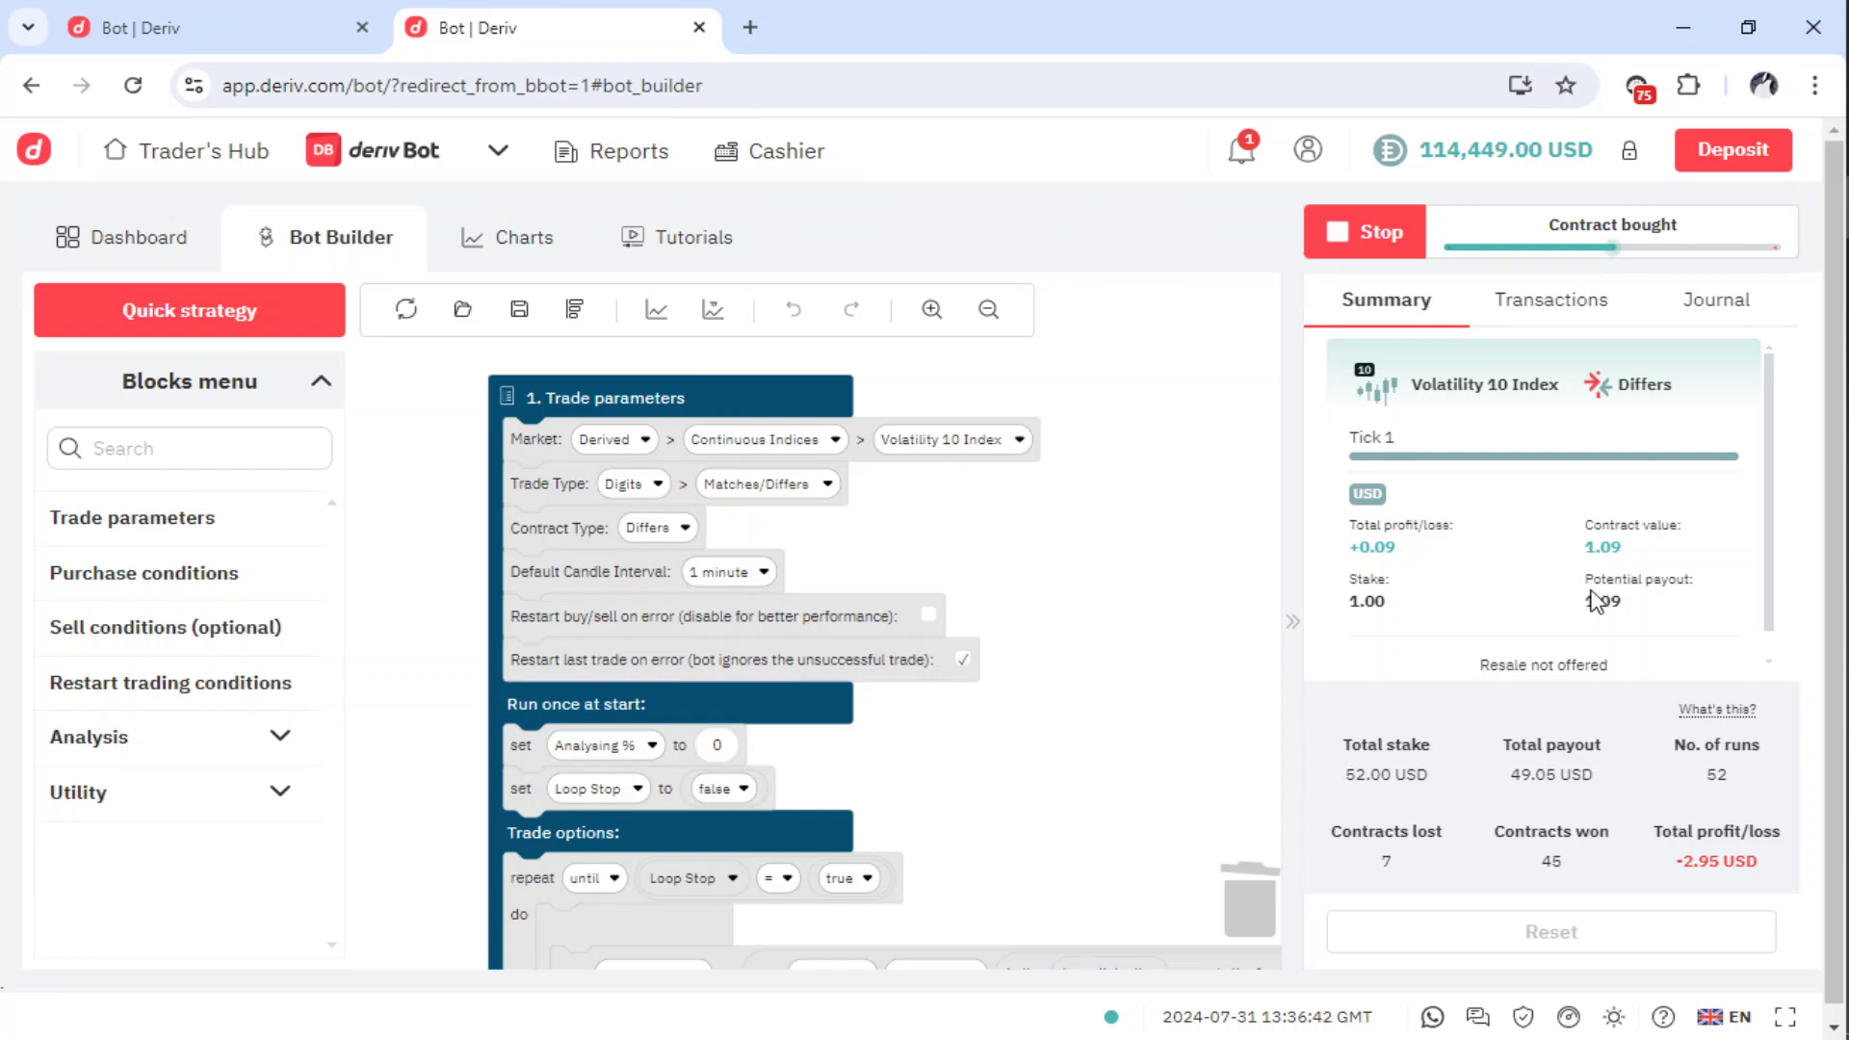
left_click(248, 27)
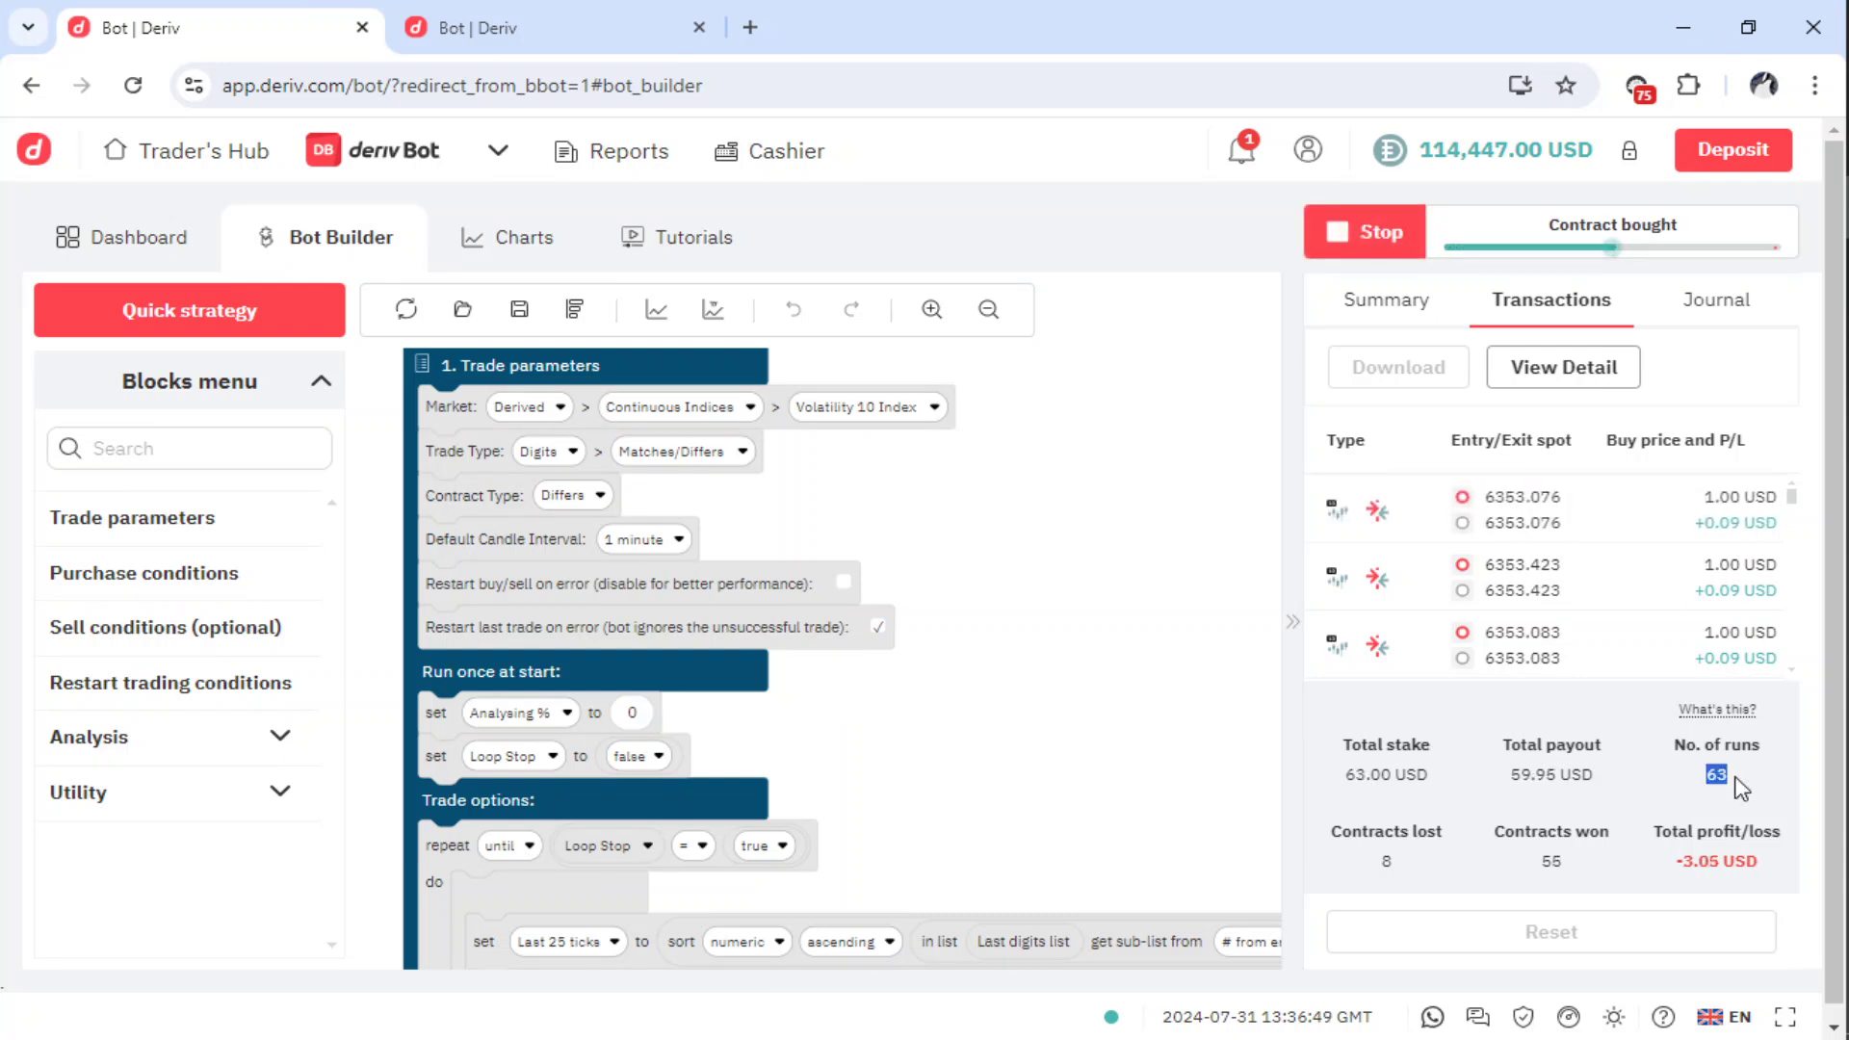
left_click_drag(989, 676, 1087, 354)
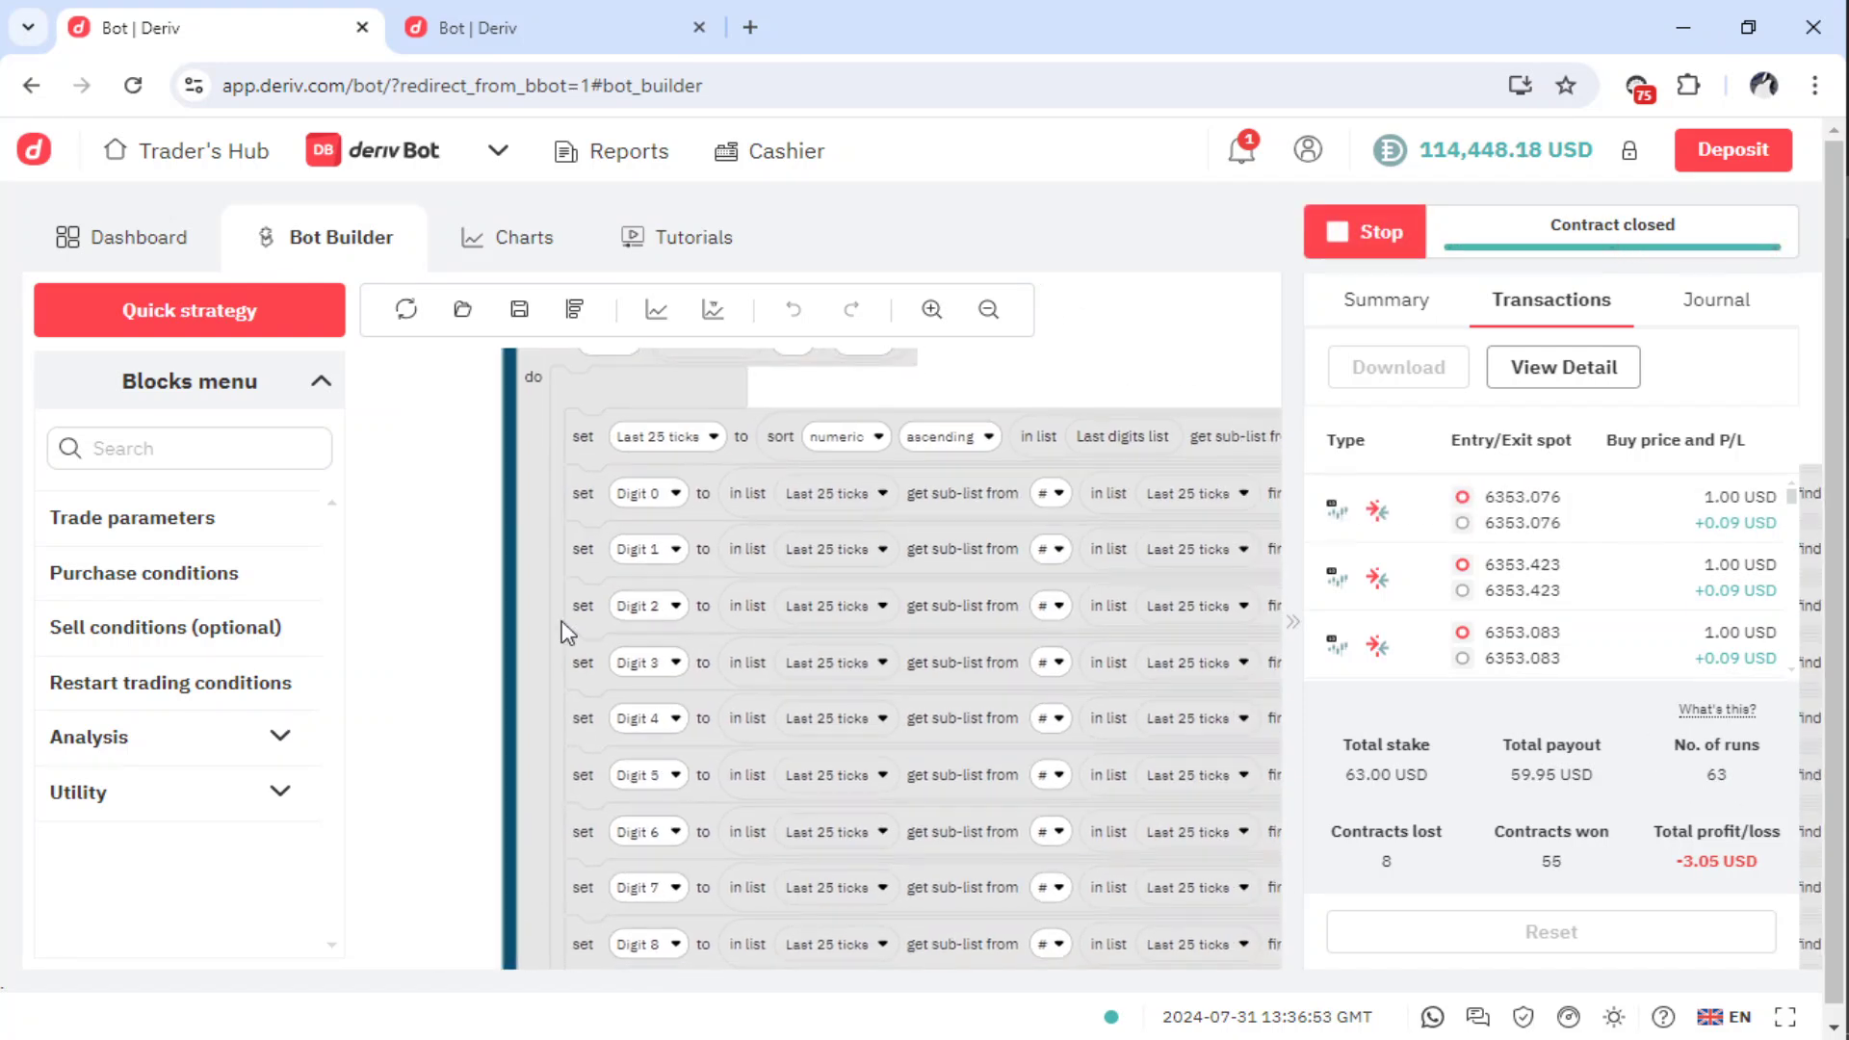
left_click_drag(466, 731, 429, 425)
scroll(412, 486, "down", 3)
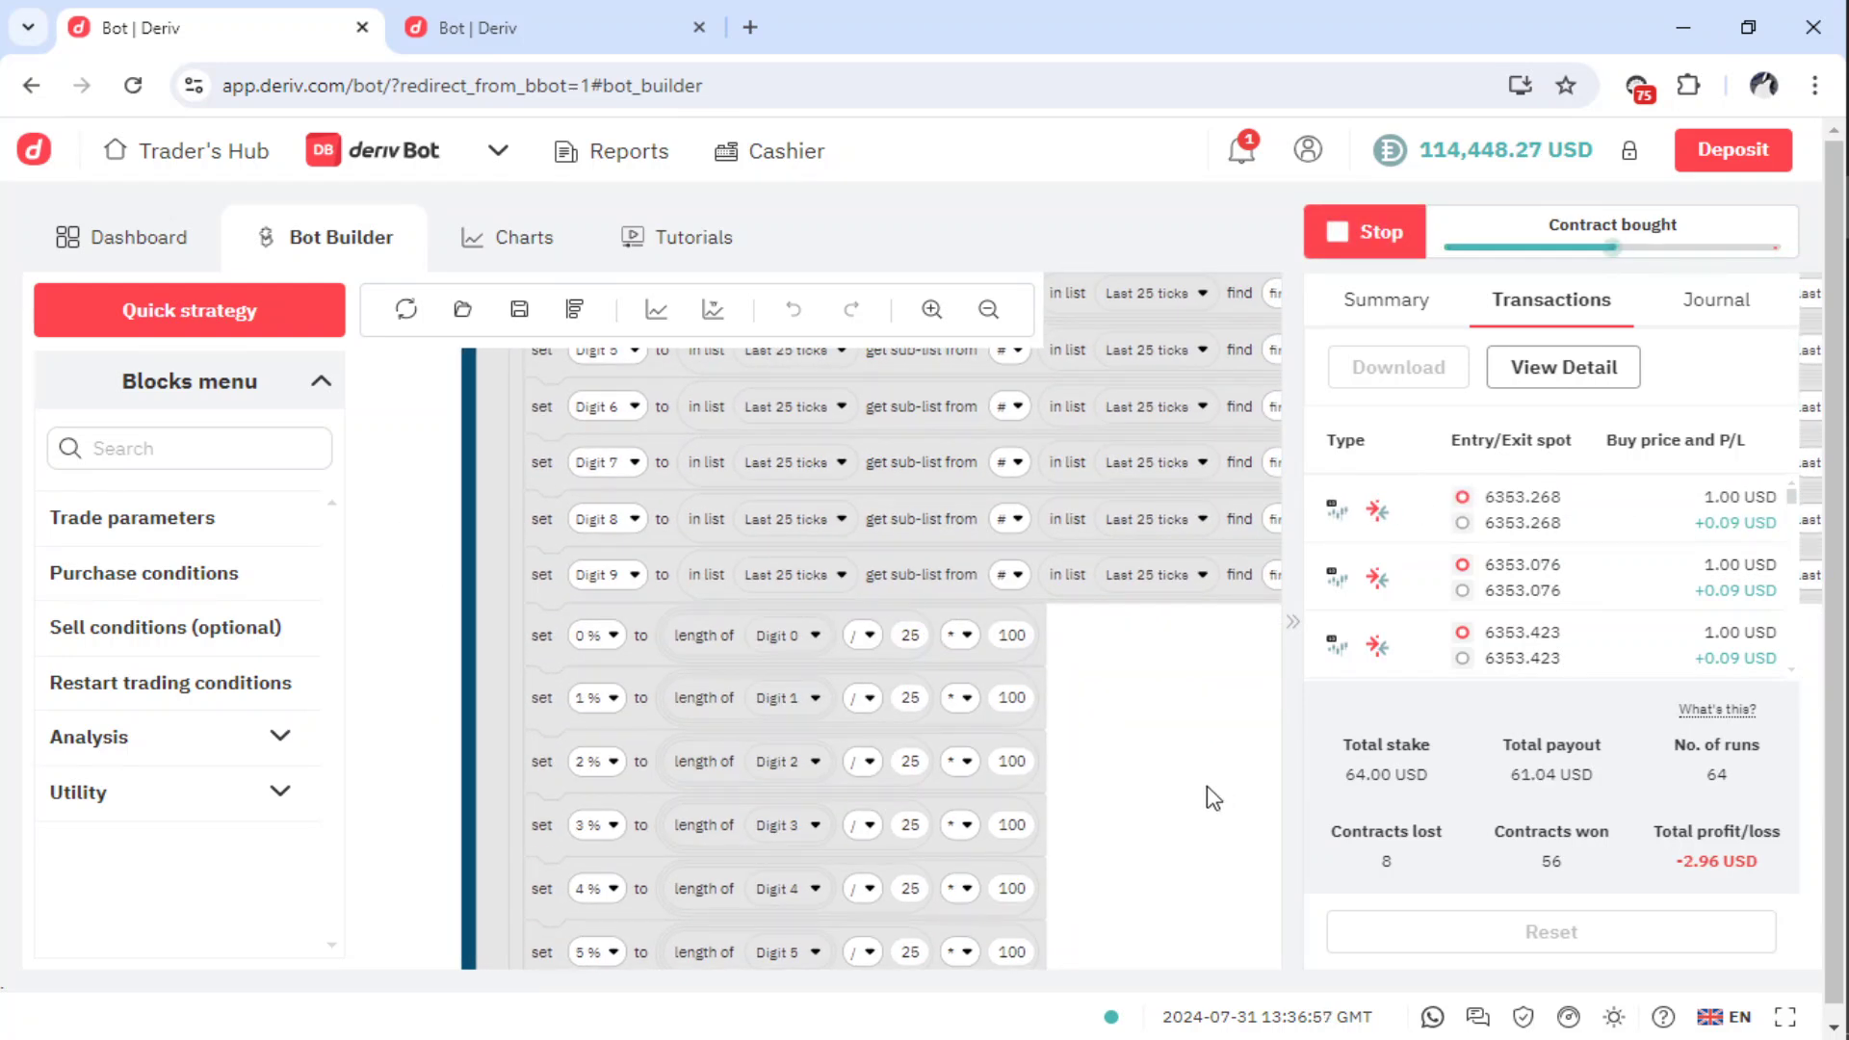
left_click_drag(1214, 799, 1123, 454)
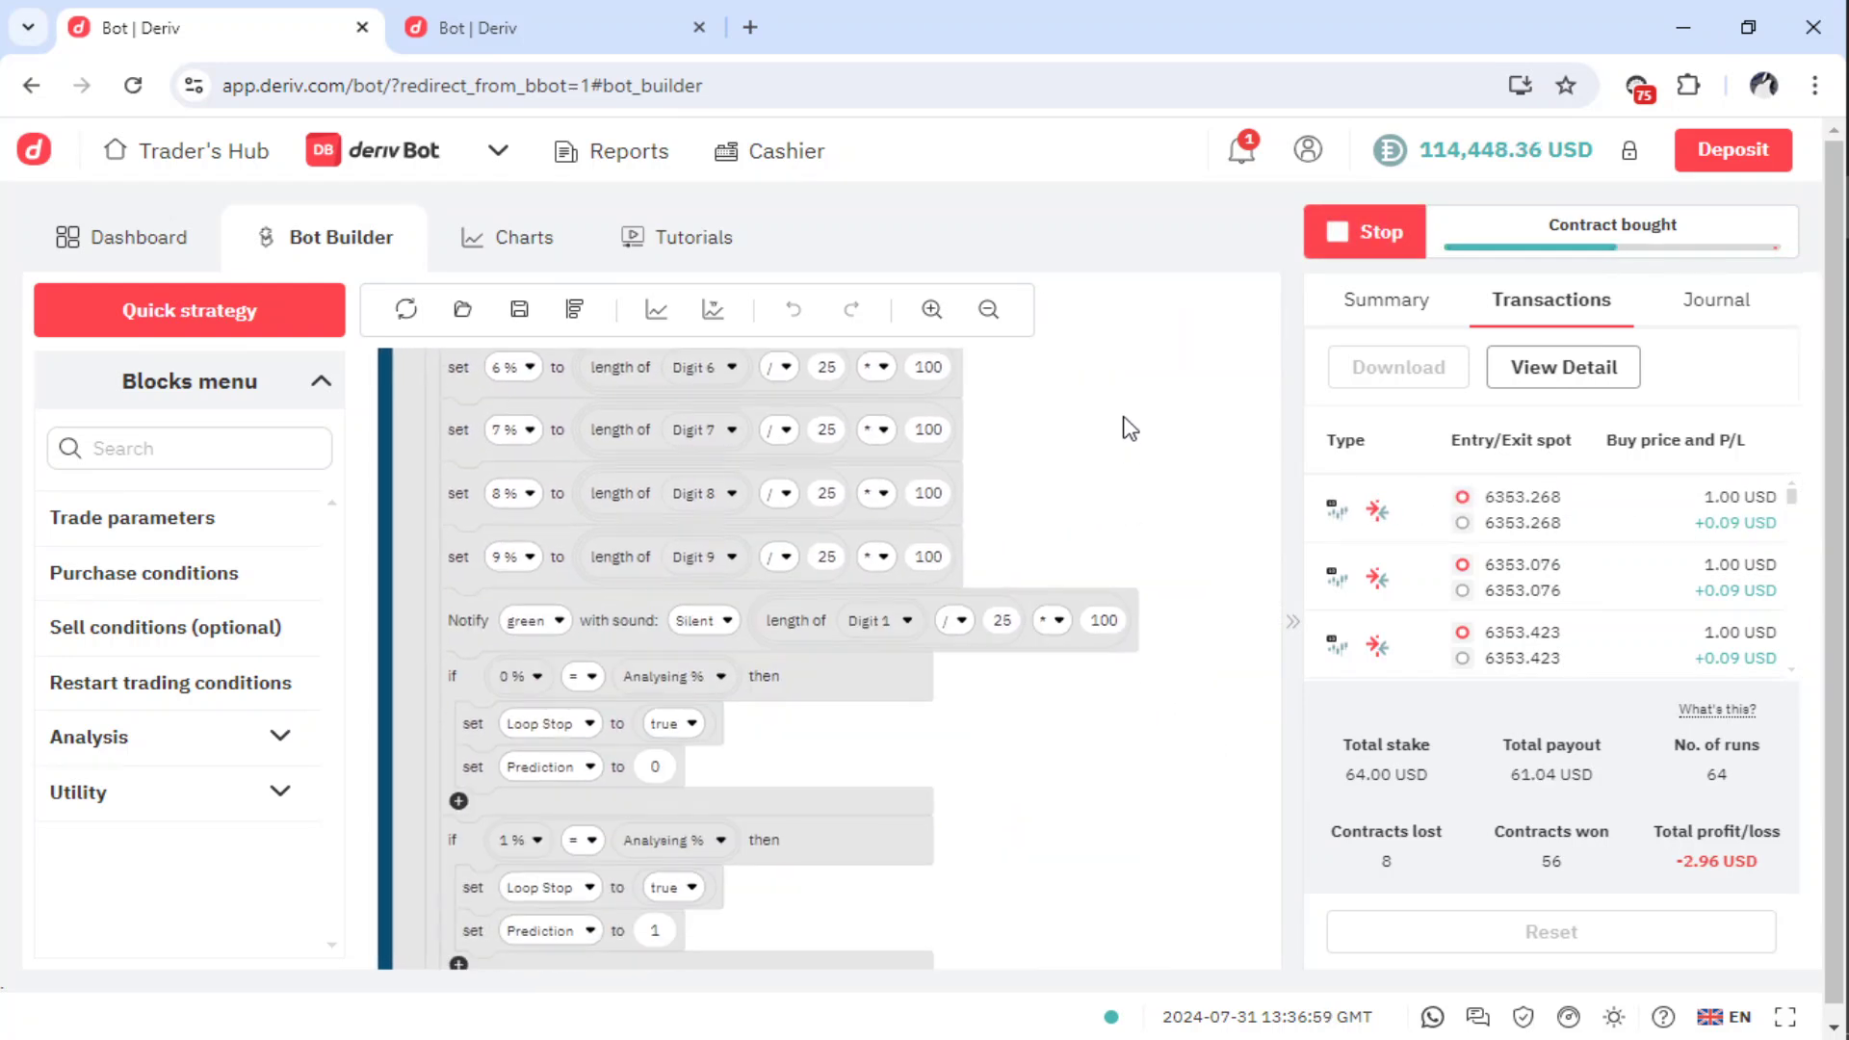
scroll(1170, 825, "down", 5)
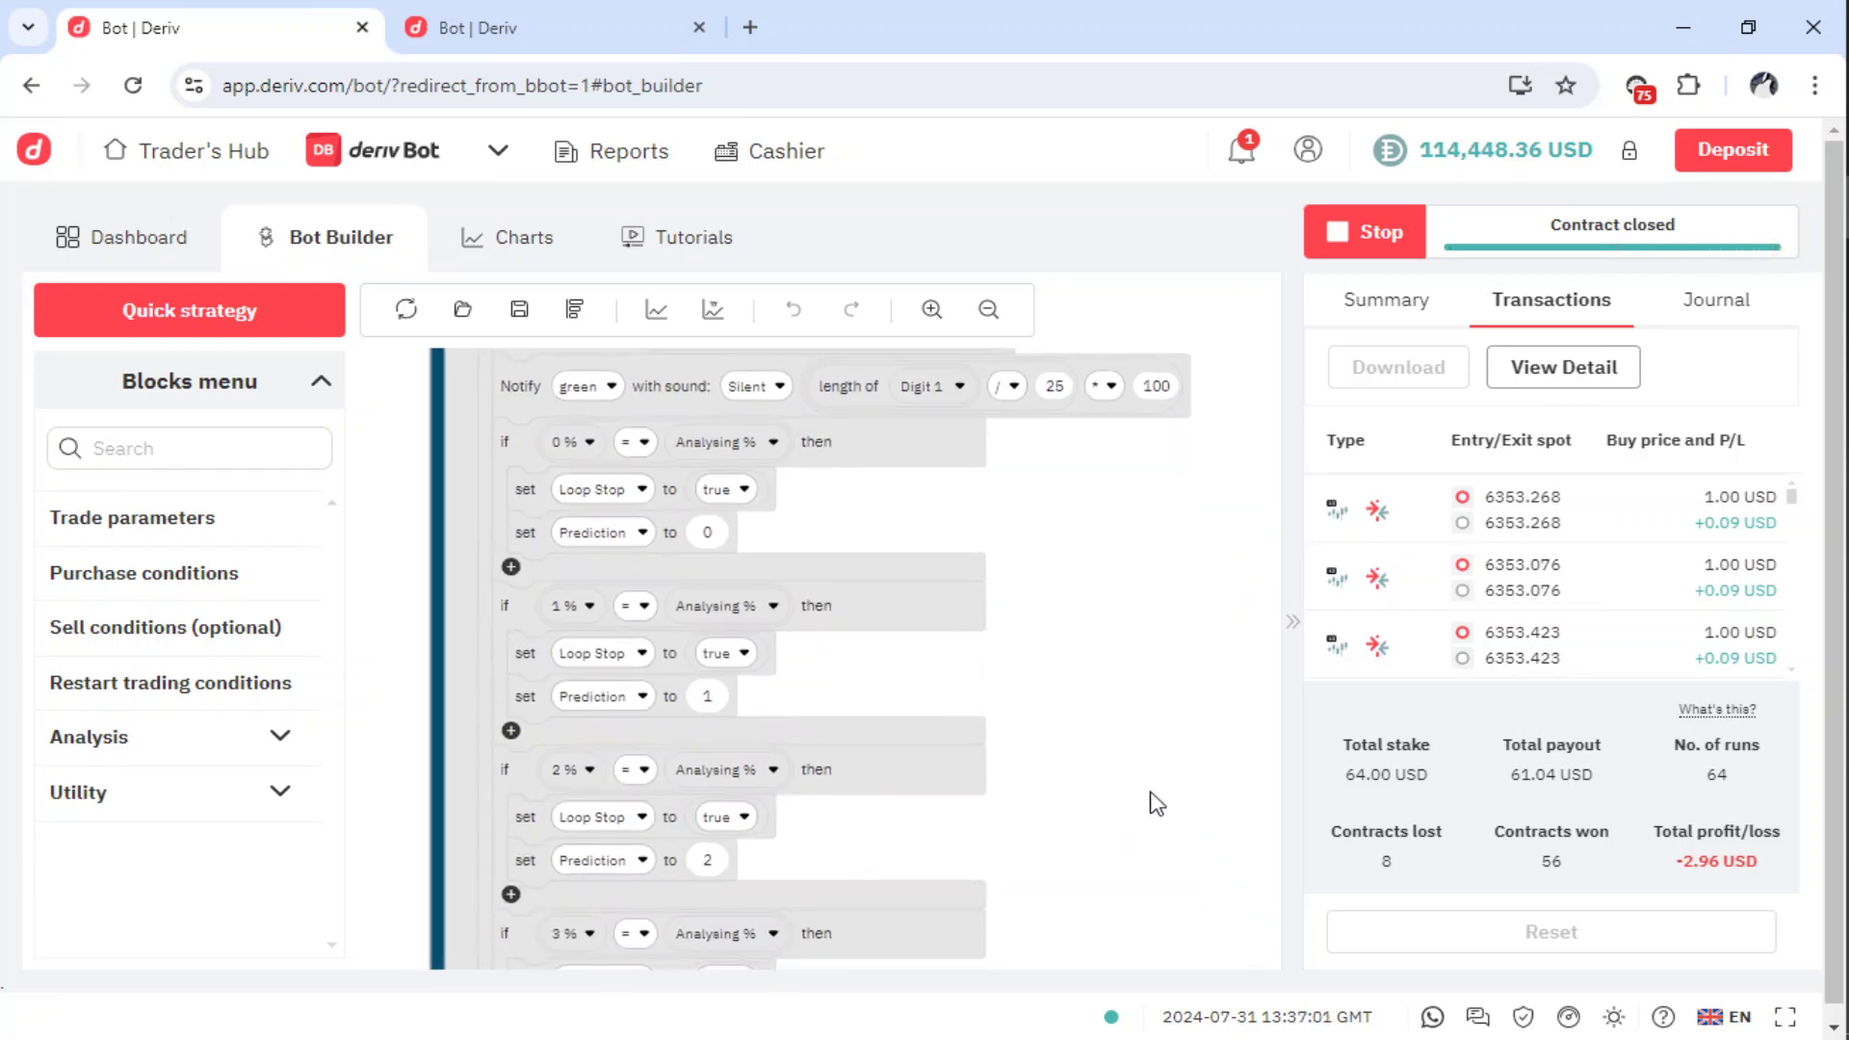
scroll(1148, 546, "down", 1)
scroll(1078, 735, "down", 2)
scroll(1085, 764, "down", 3)
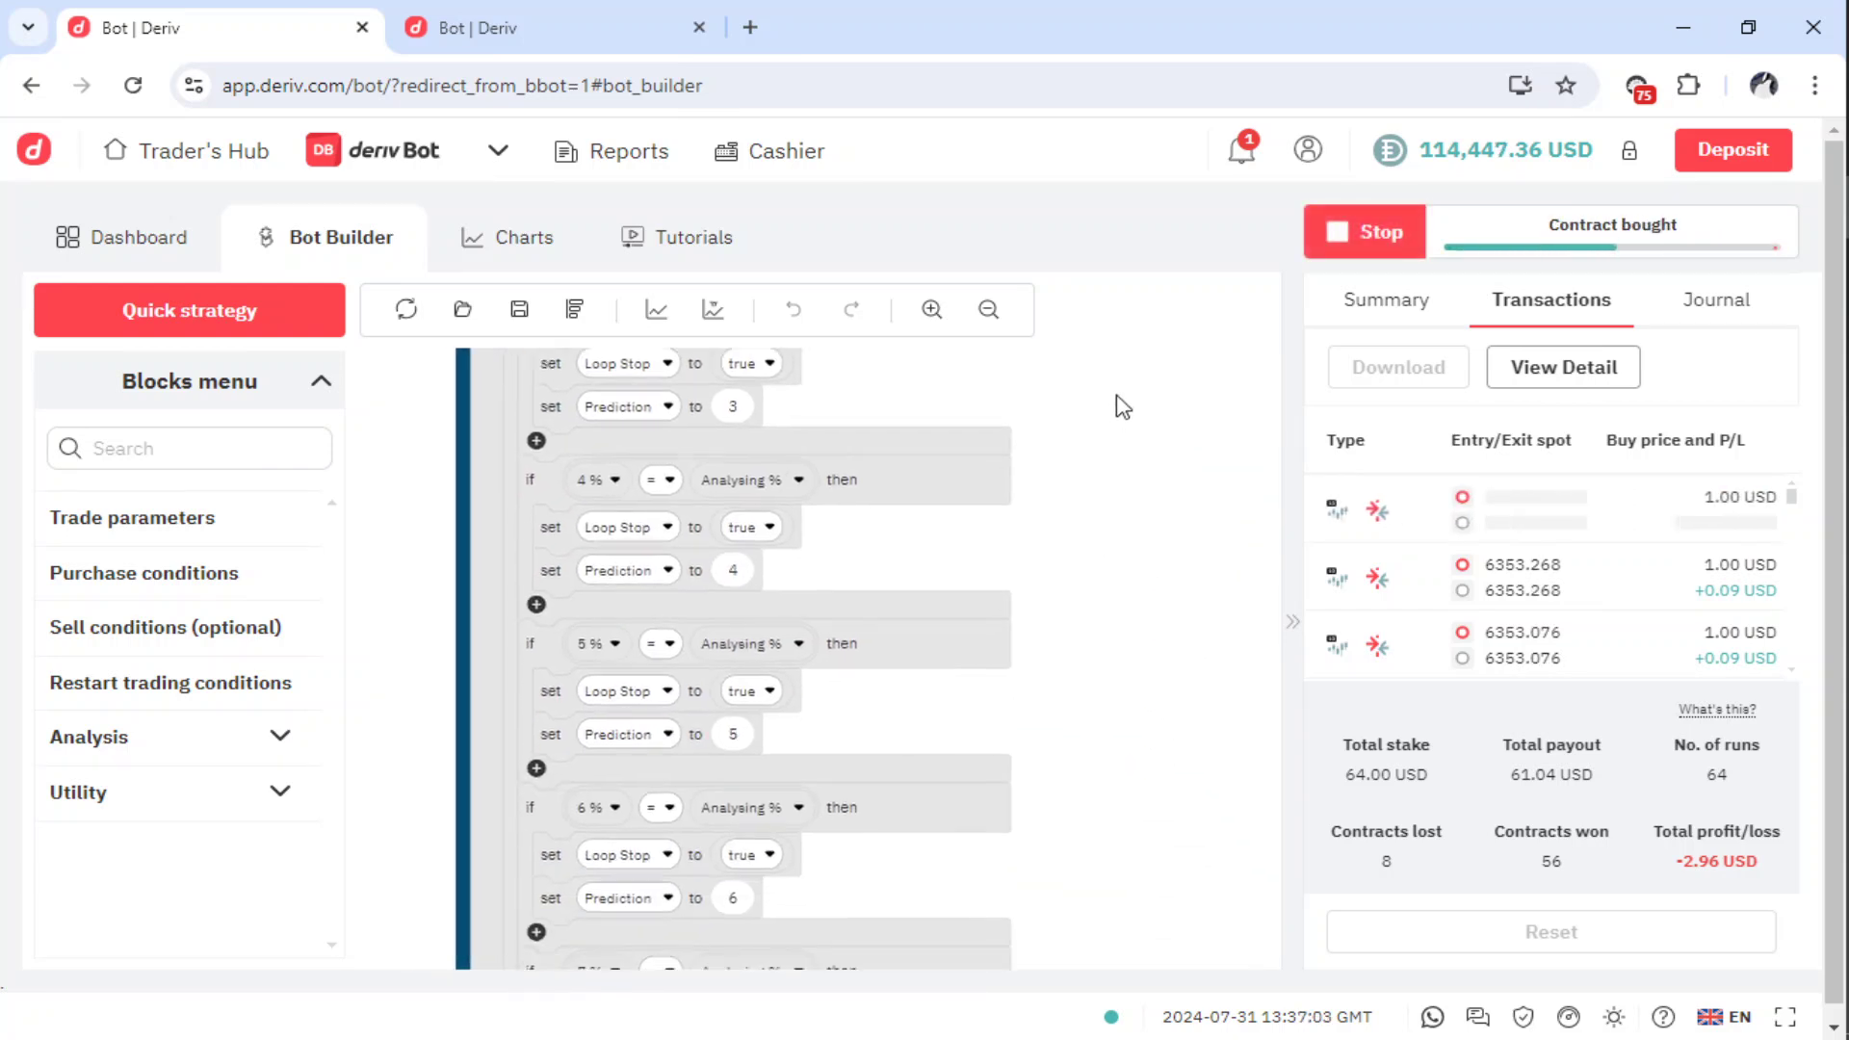
scroll(1135, 541, "down", 4)
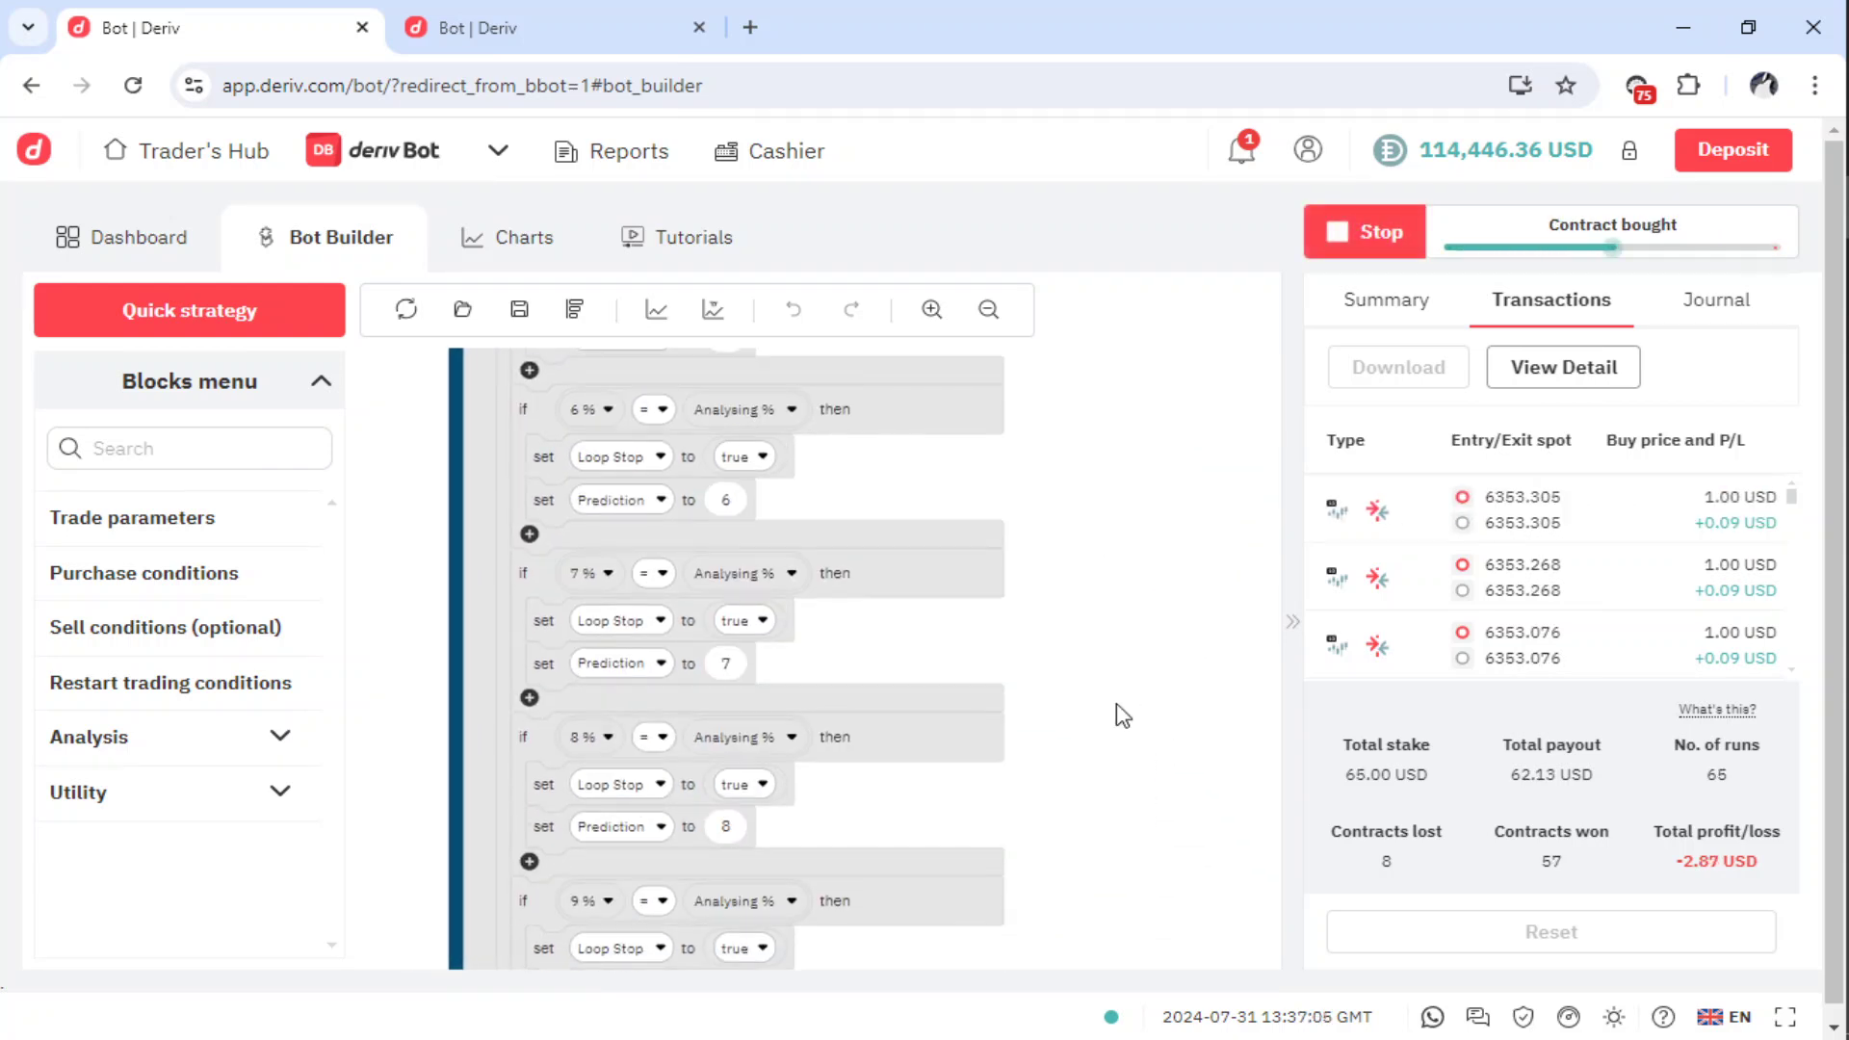
left_click_drag(1123, 716, 1165, 382)
left_click_drag(1160, 871, 1168, 540)
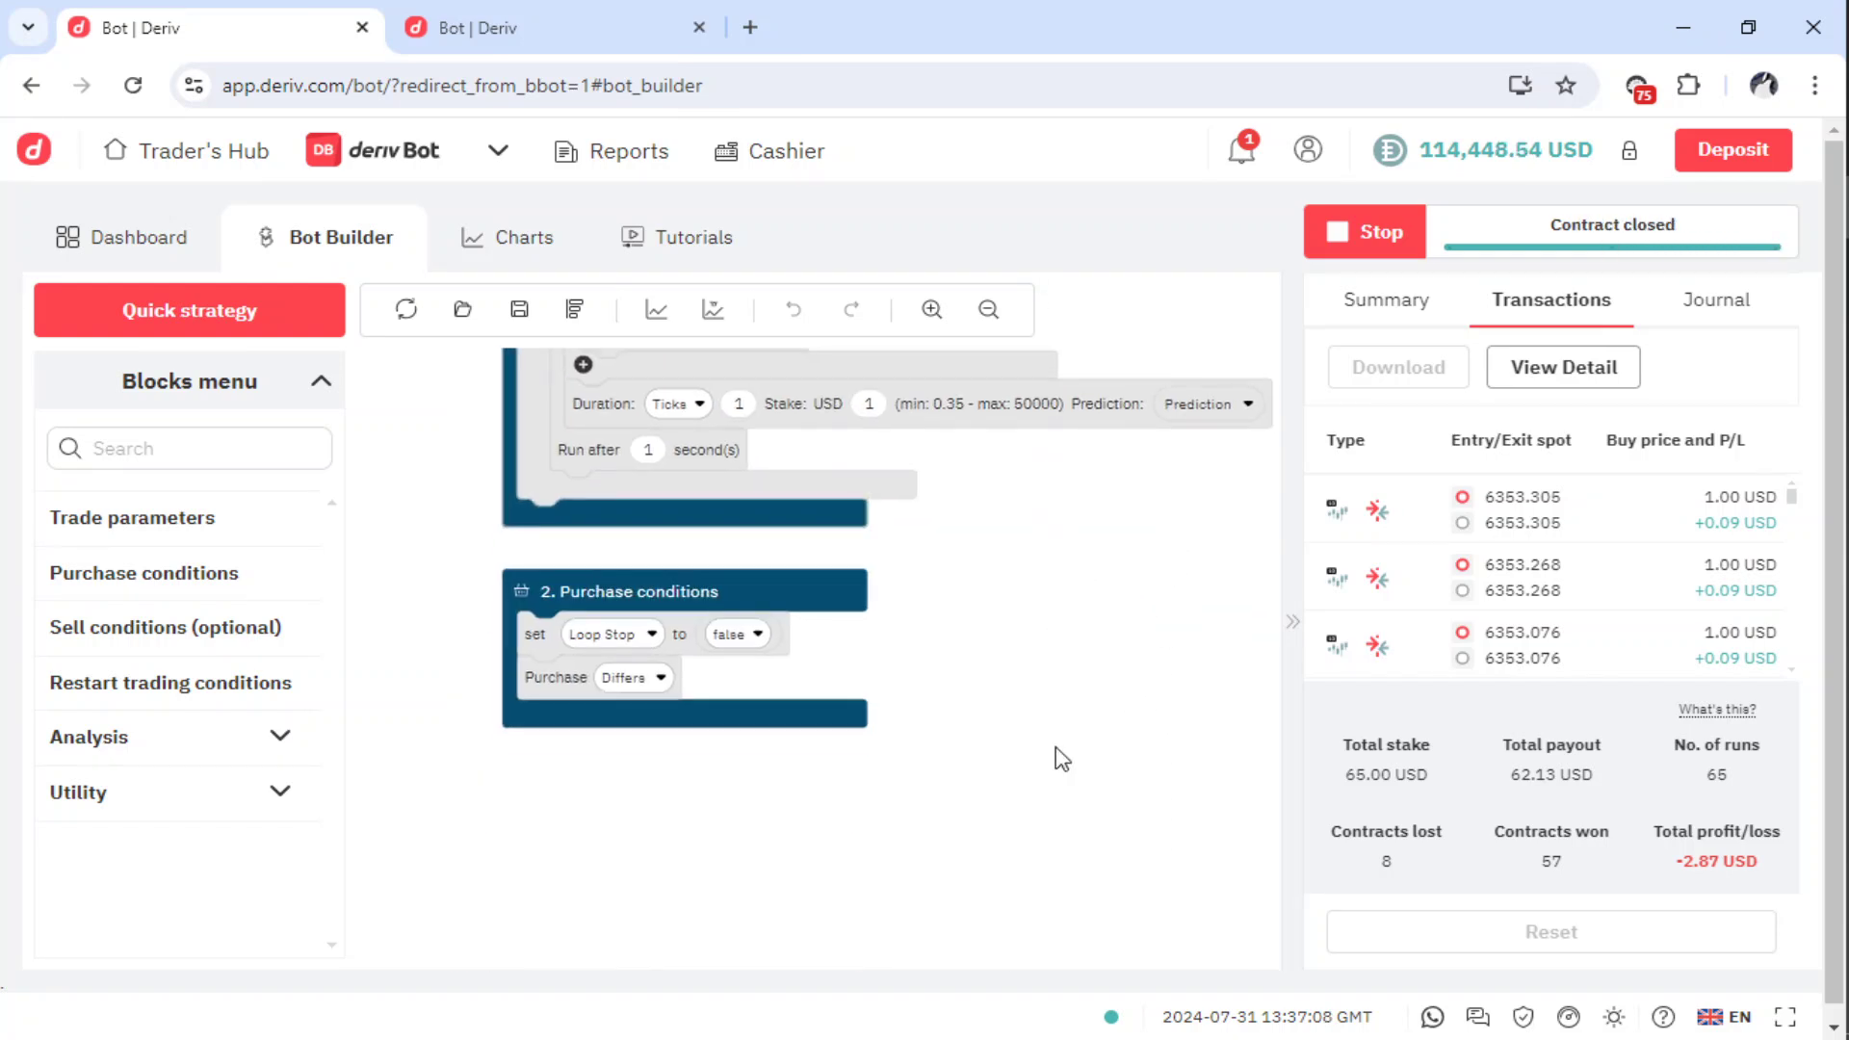
scroll(1059, 795, "up", 3)
left_click_drag(1165, 421, 1146, 830)
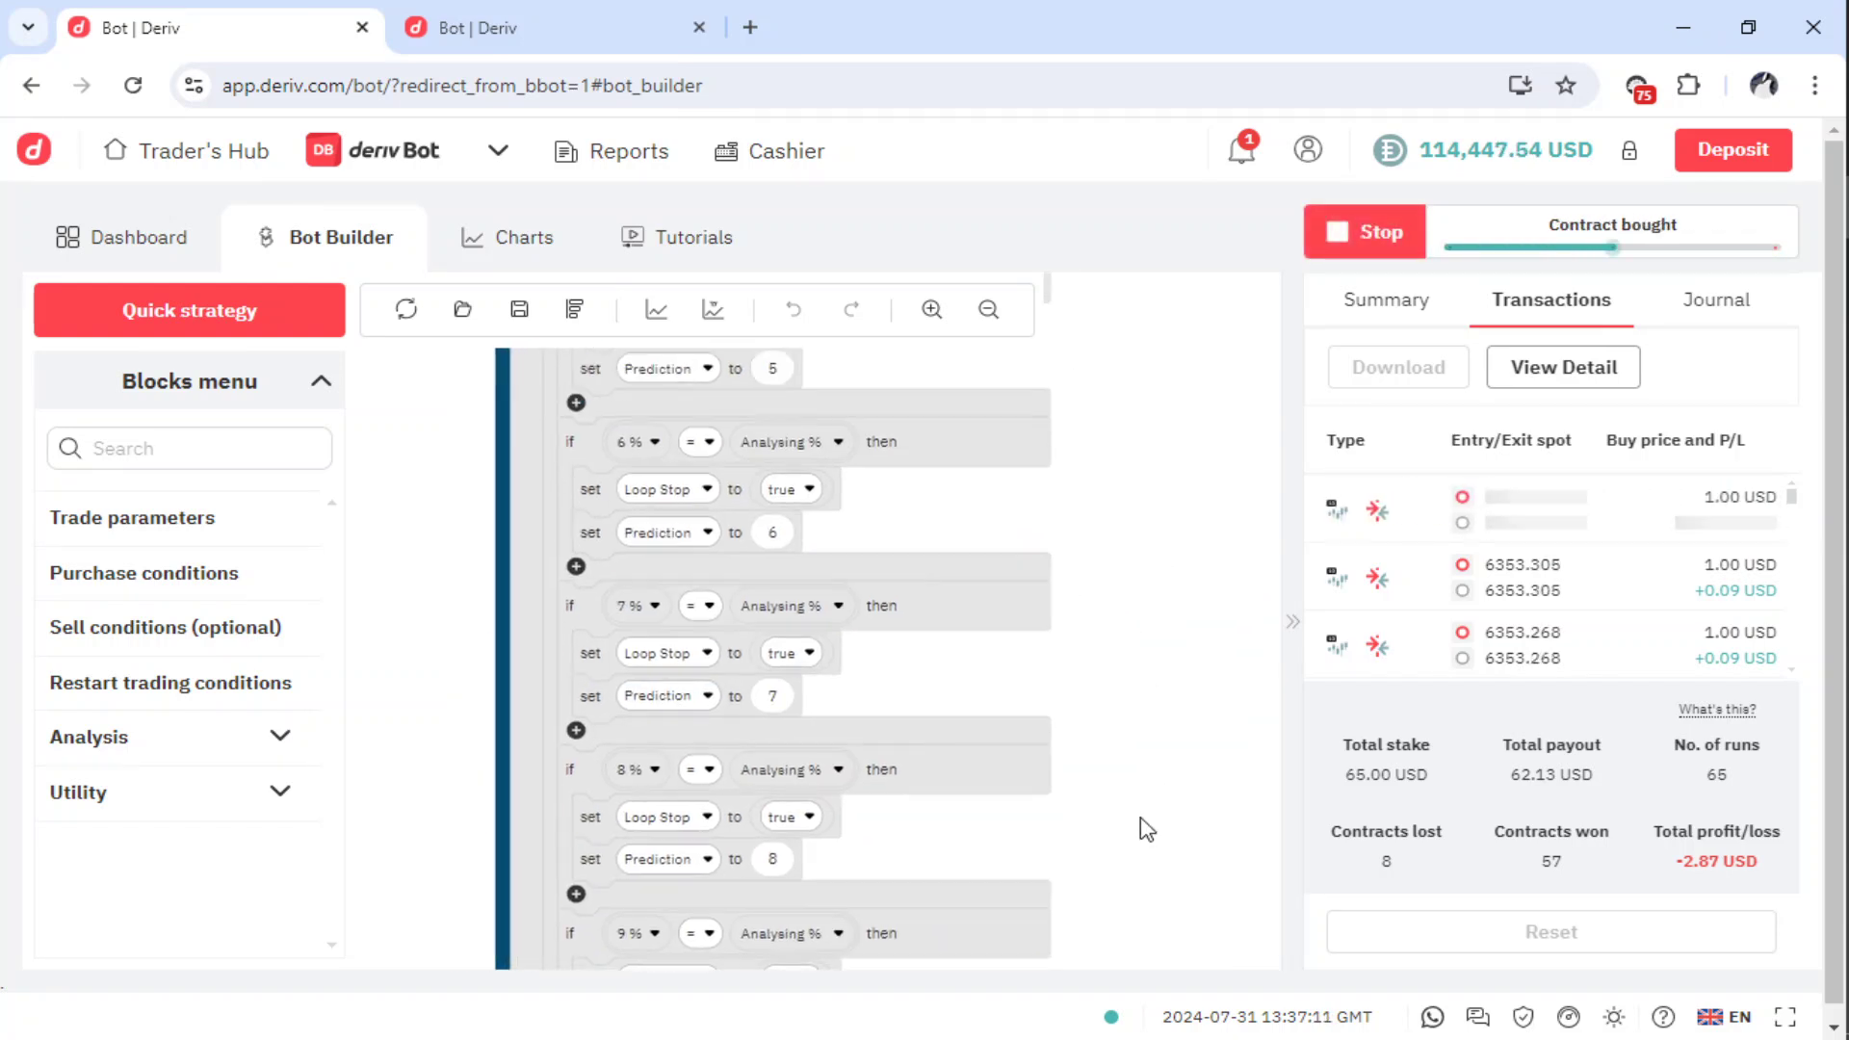
left_click_drag(1201, 494, 1172, 916)
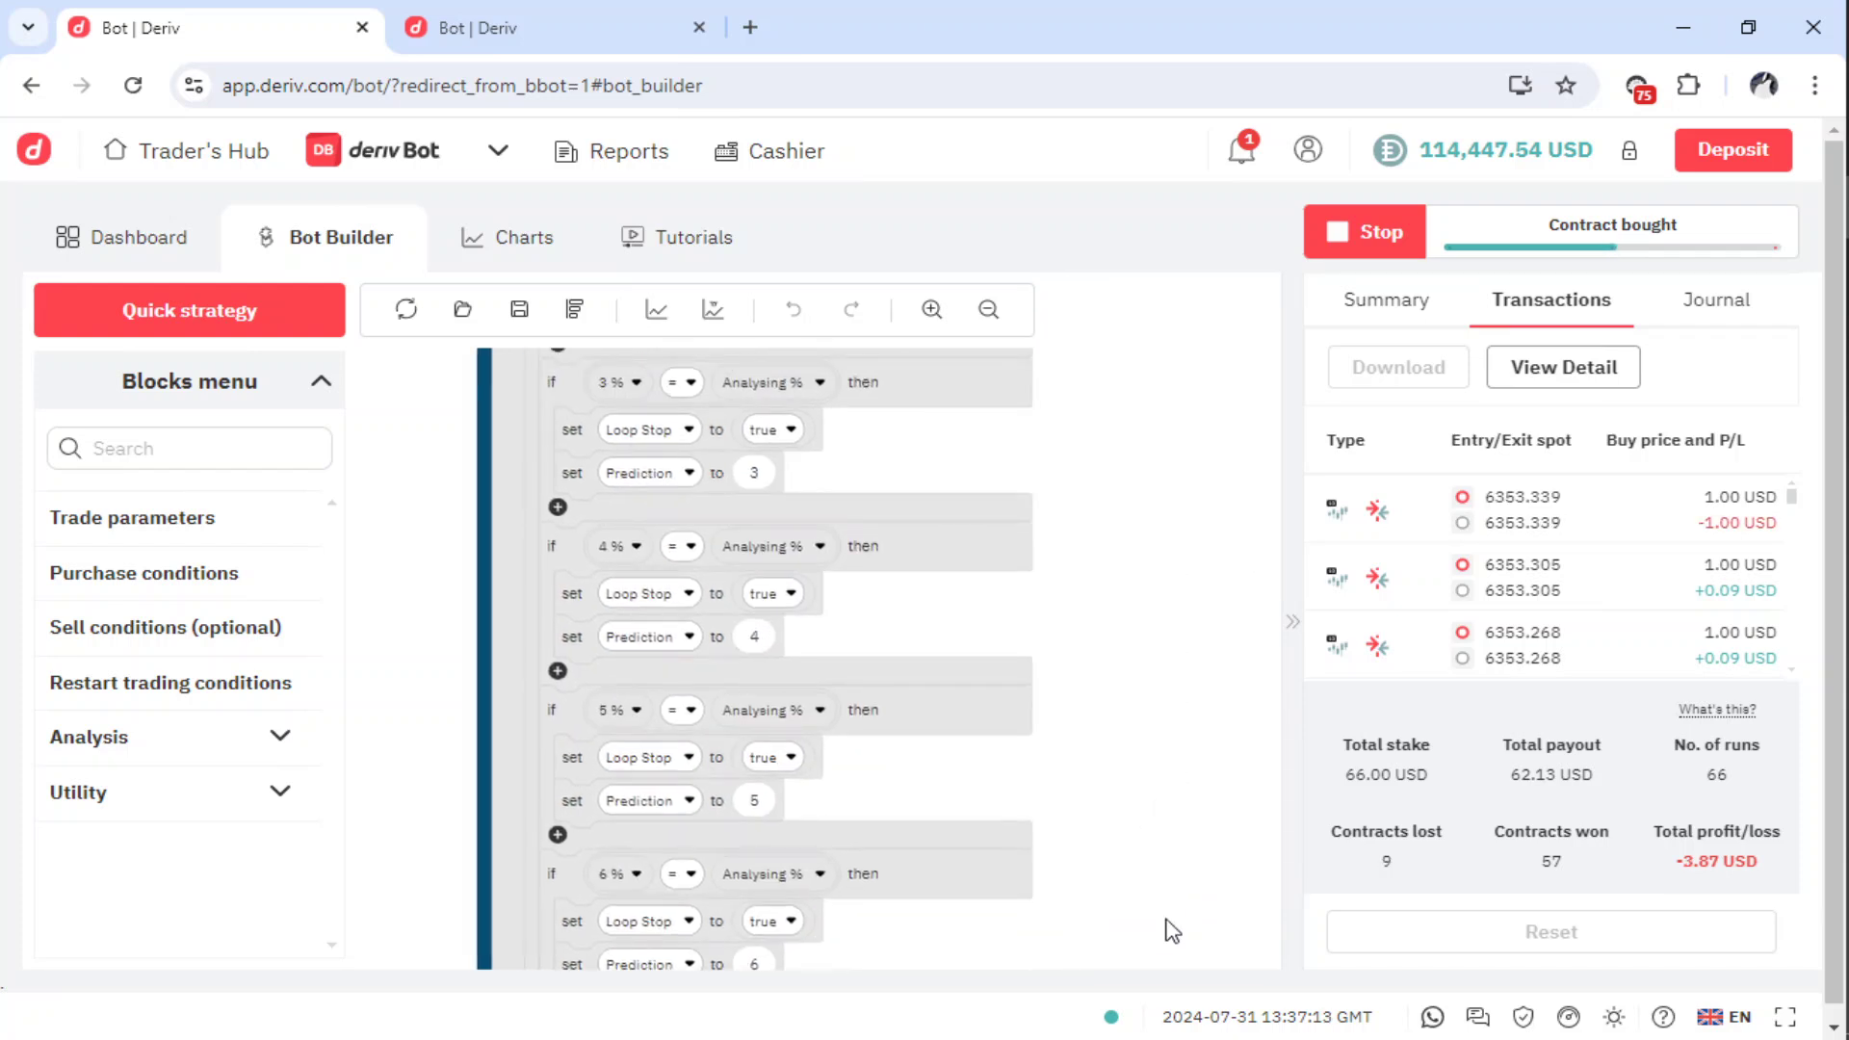
left_click_drag(1189, 508, 1168, 813)
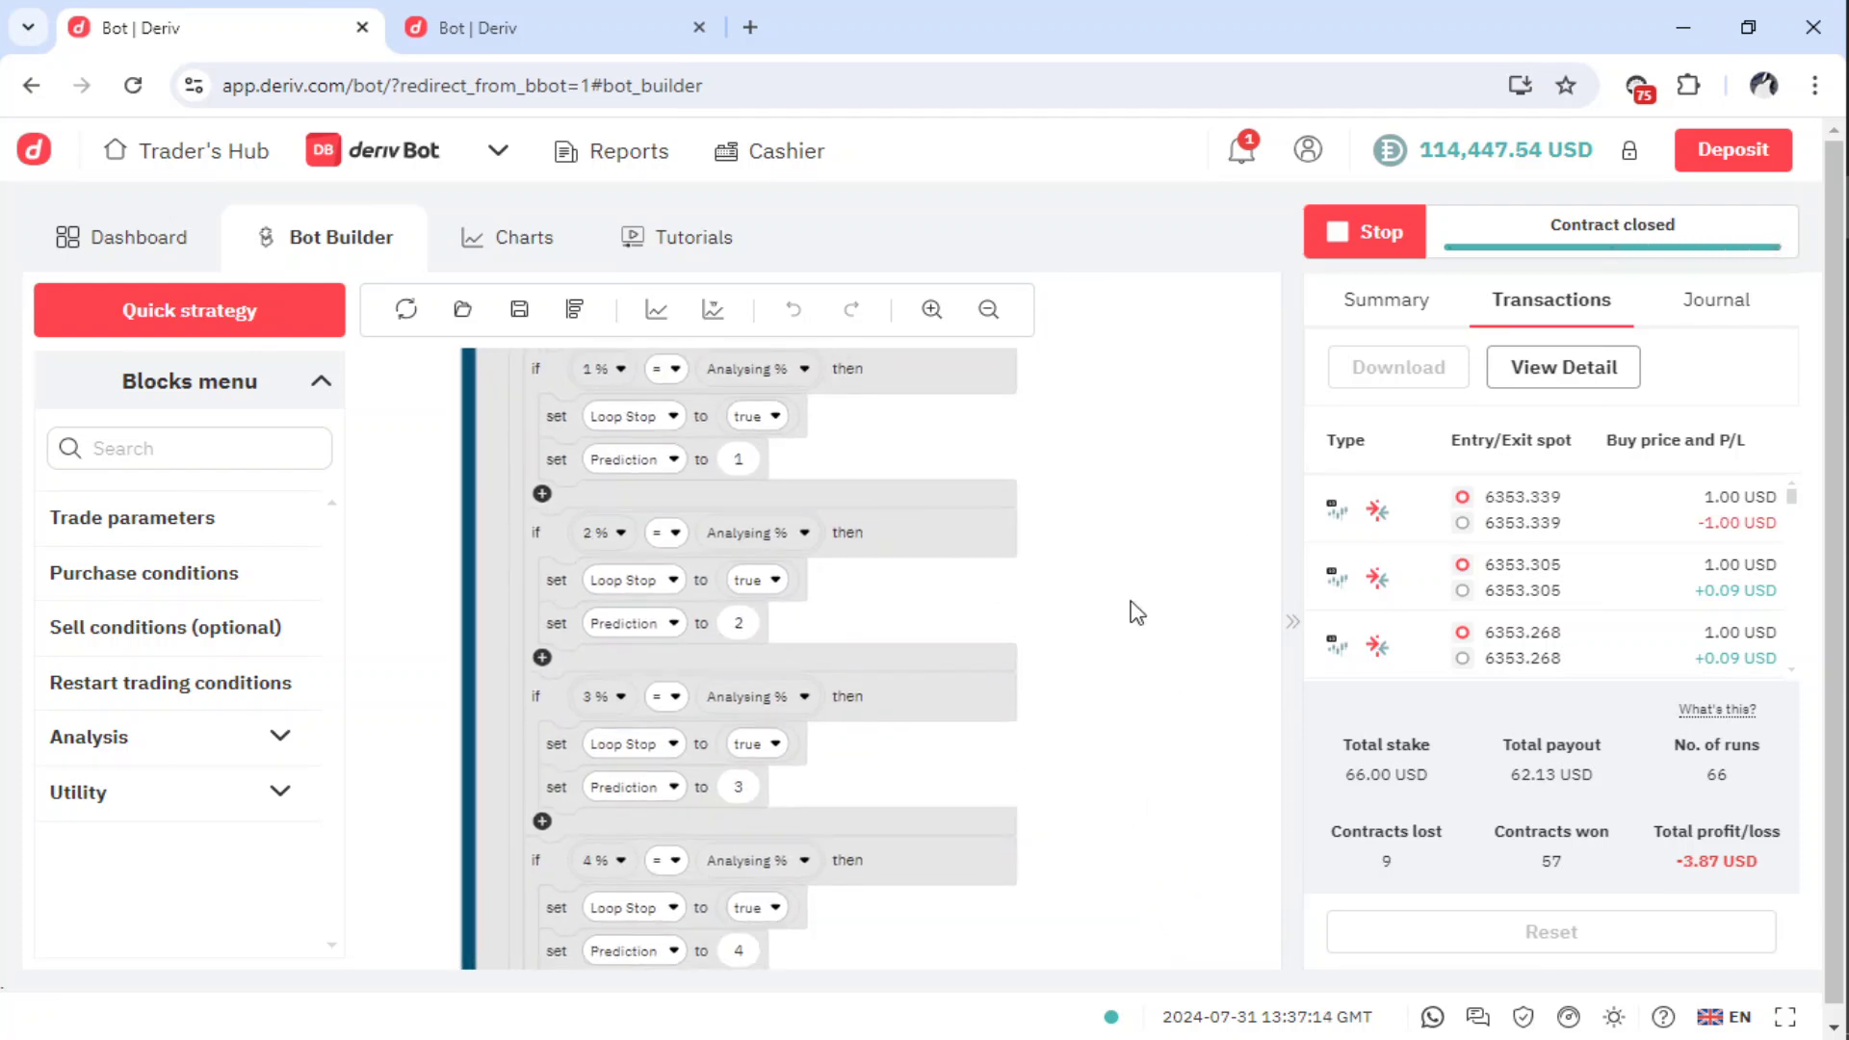
left_click_drag(1168, 265, 1169, 676)
left_click_drag(1214, 511, 1216, 871)
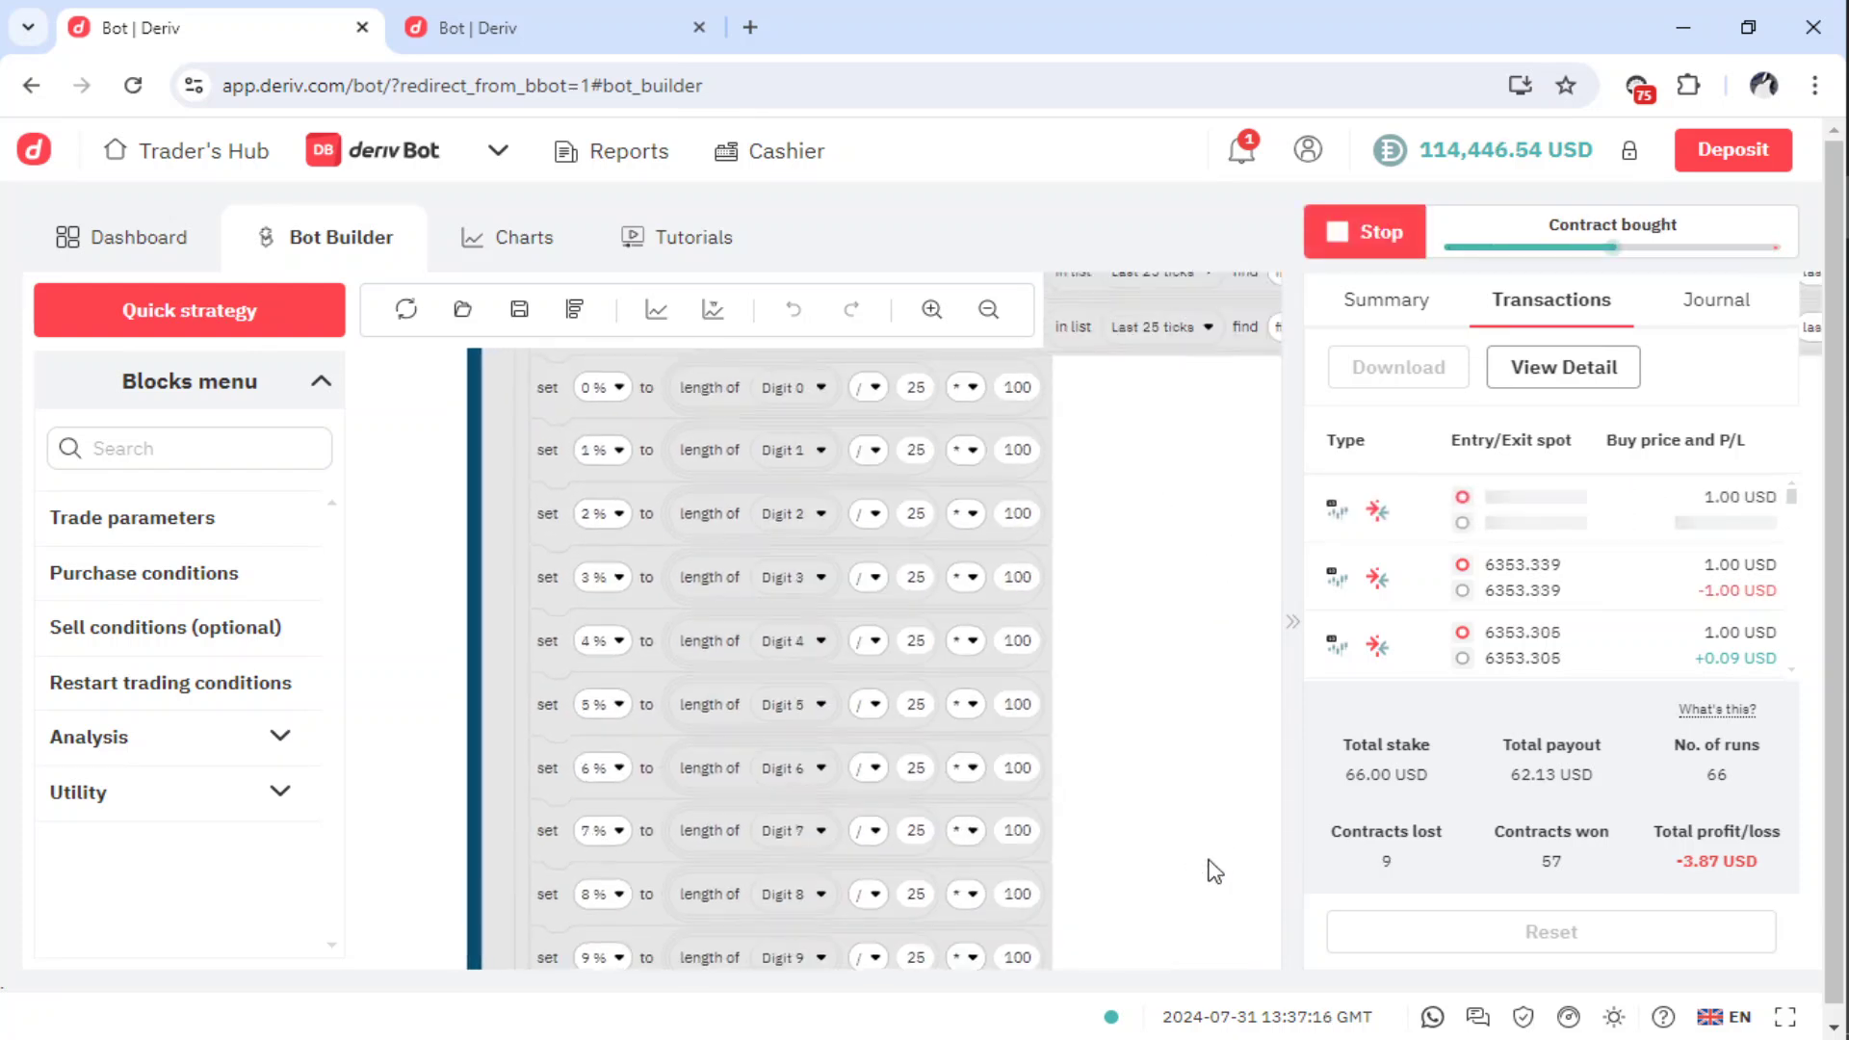
left_click_drag(1197, 605, 1135, 992)
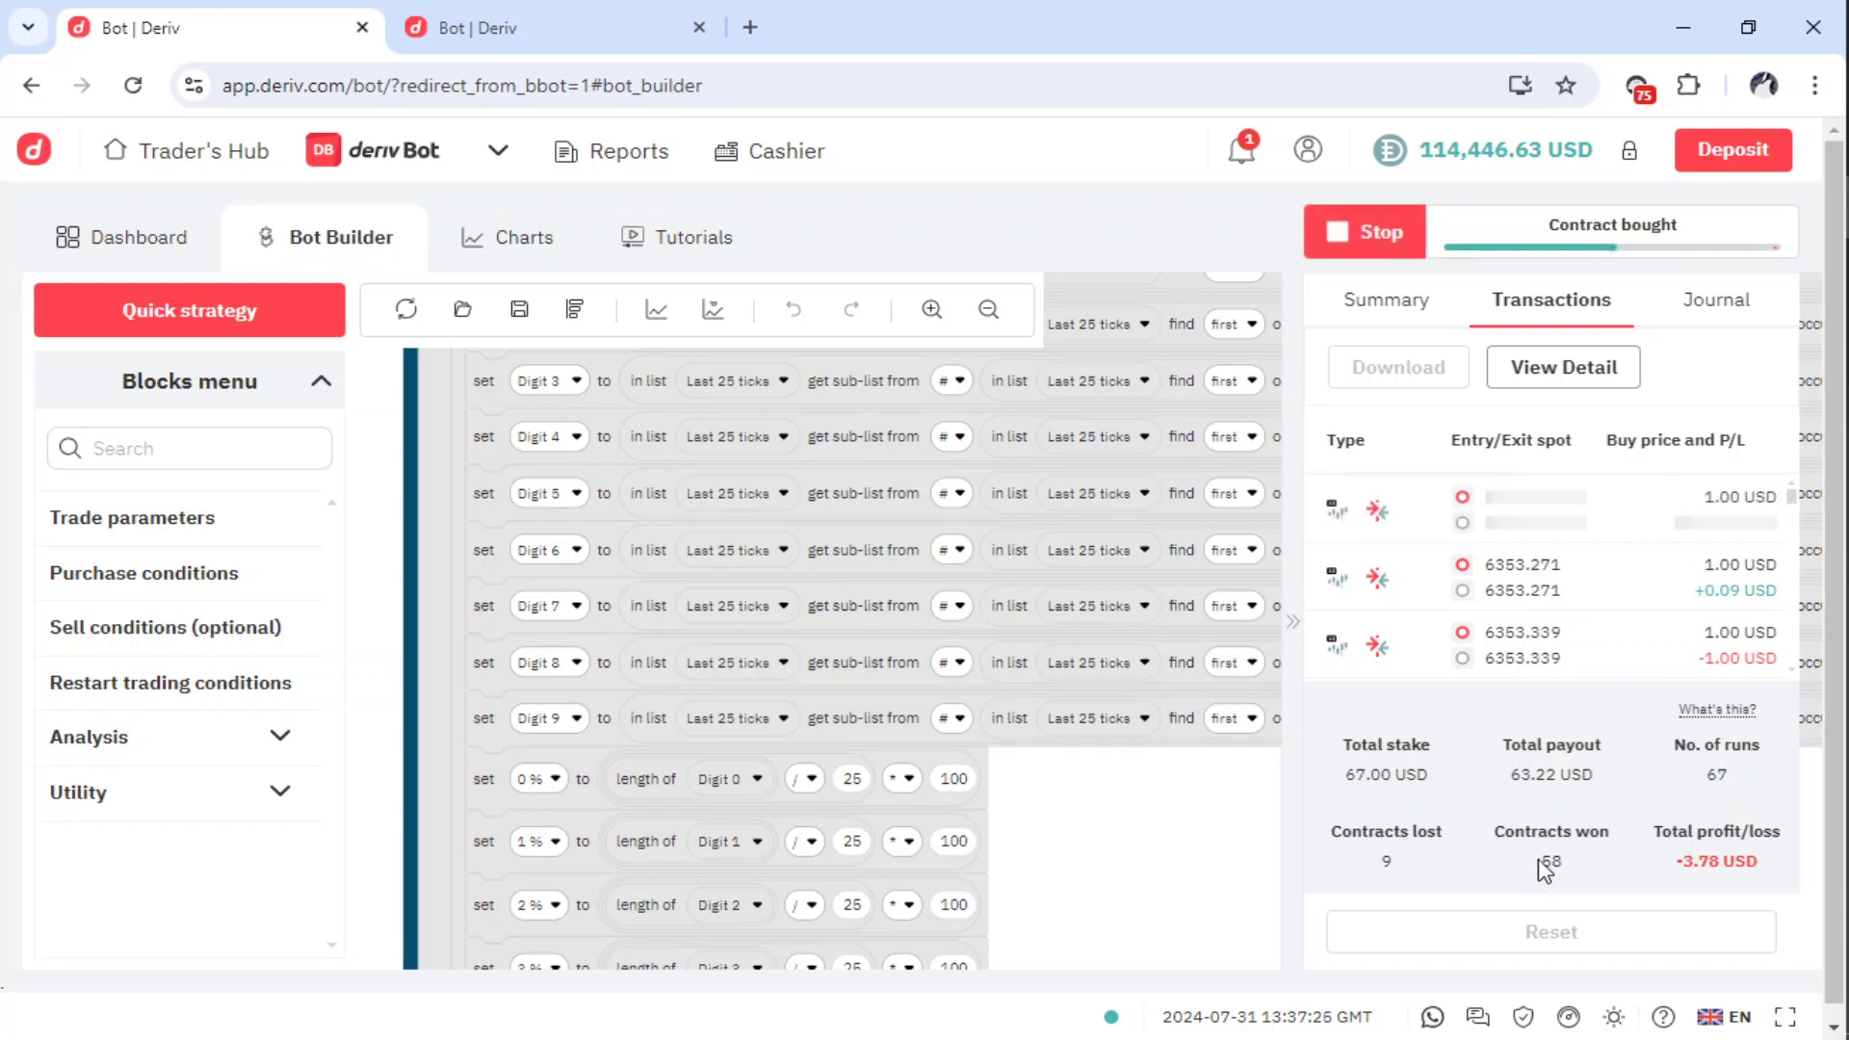
Open the first bot's detailed summary (71 runs), scroll earlier trades, and move it up-left
left_click(1561, 374)
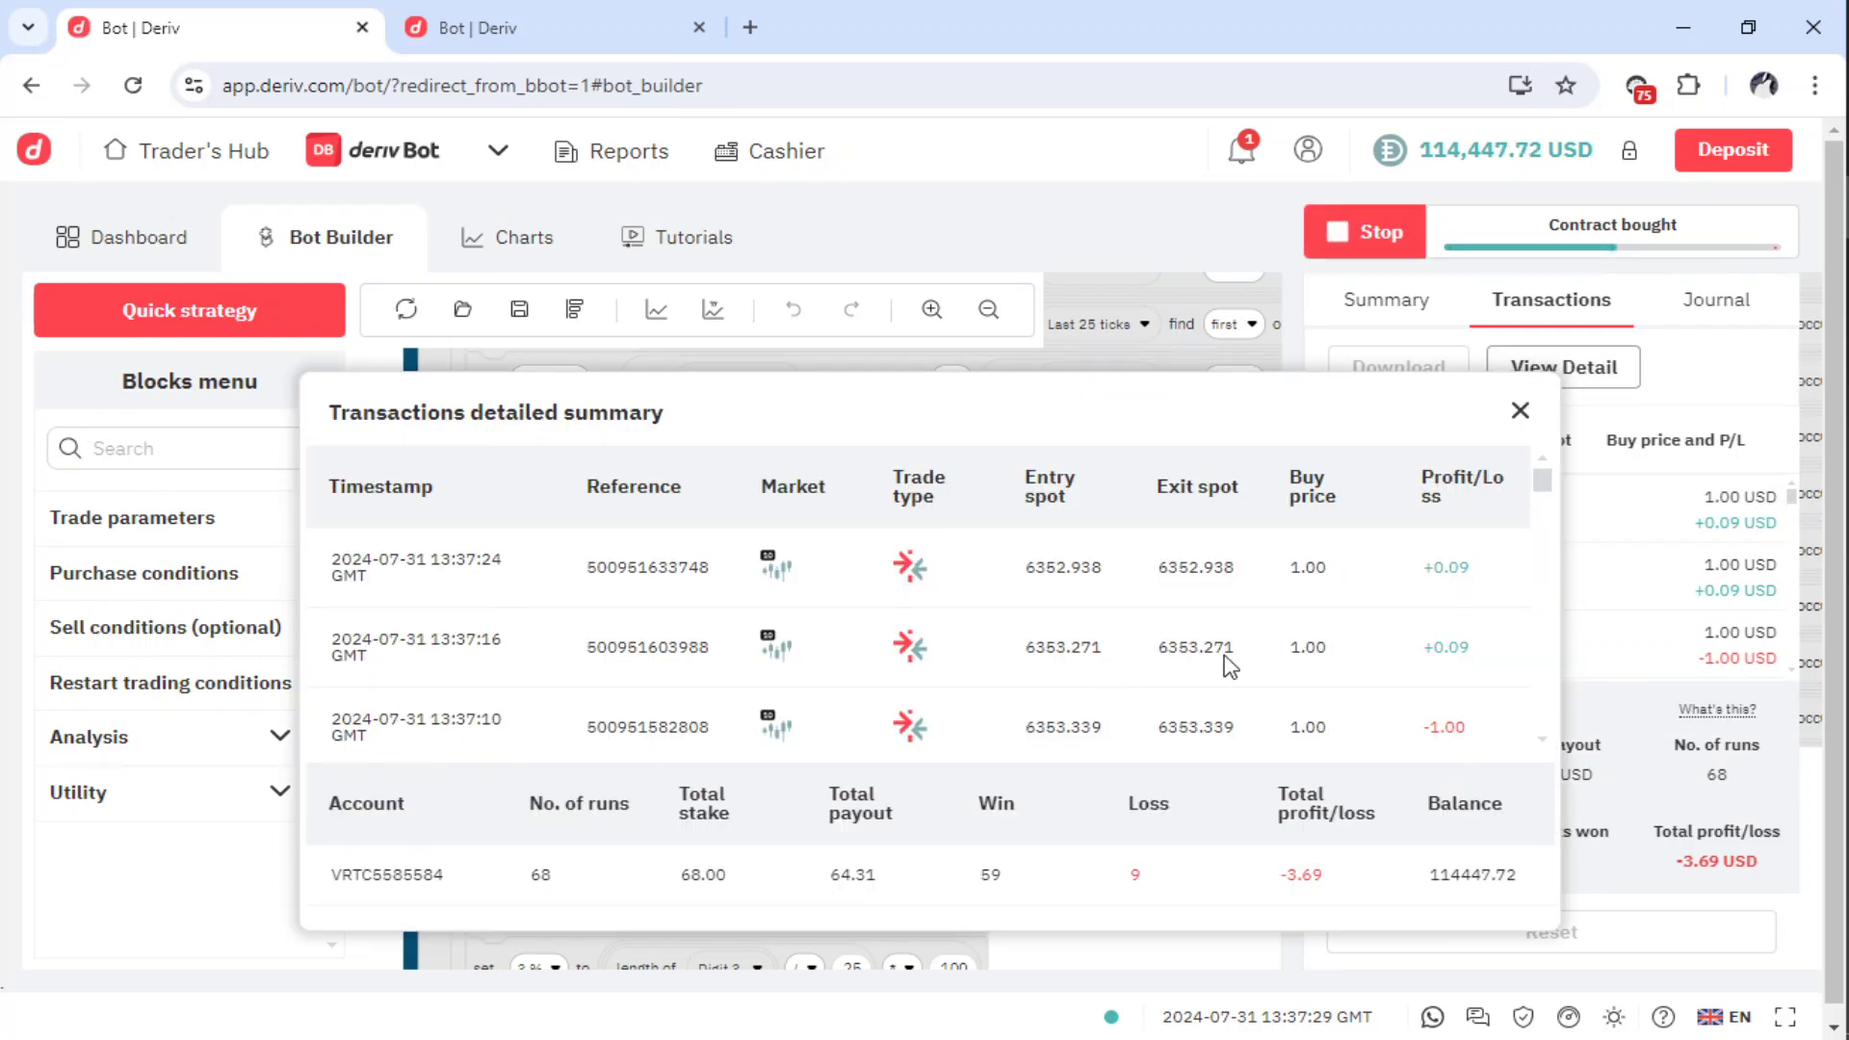
scroll(1228, 665, "down", 10)
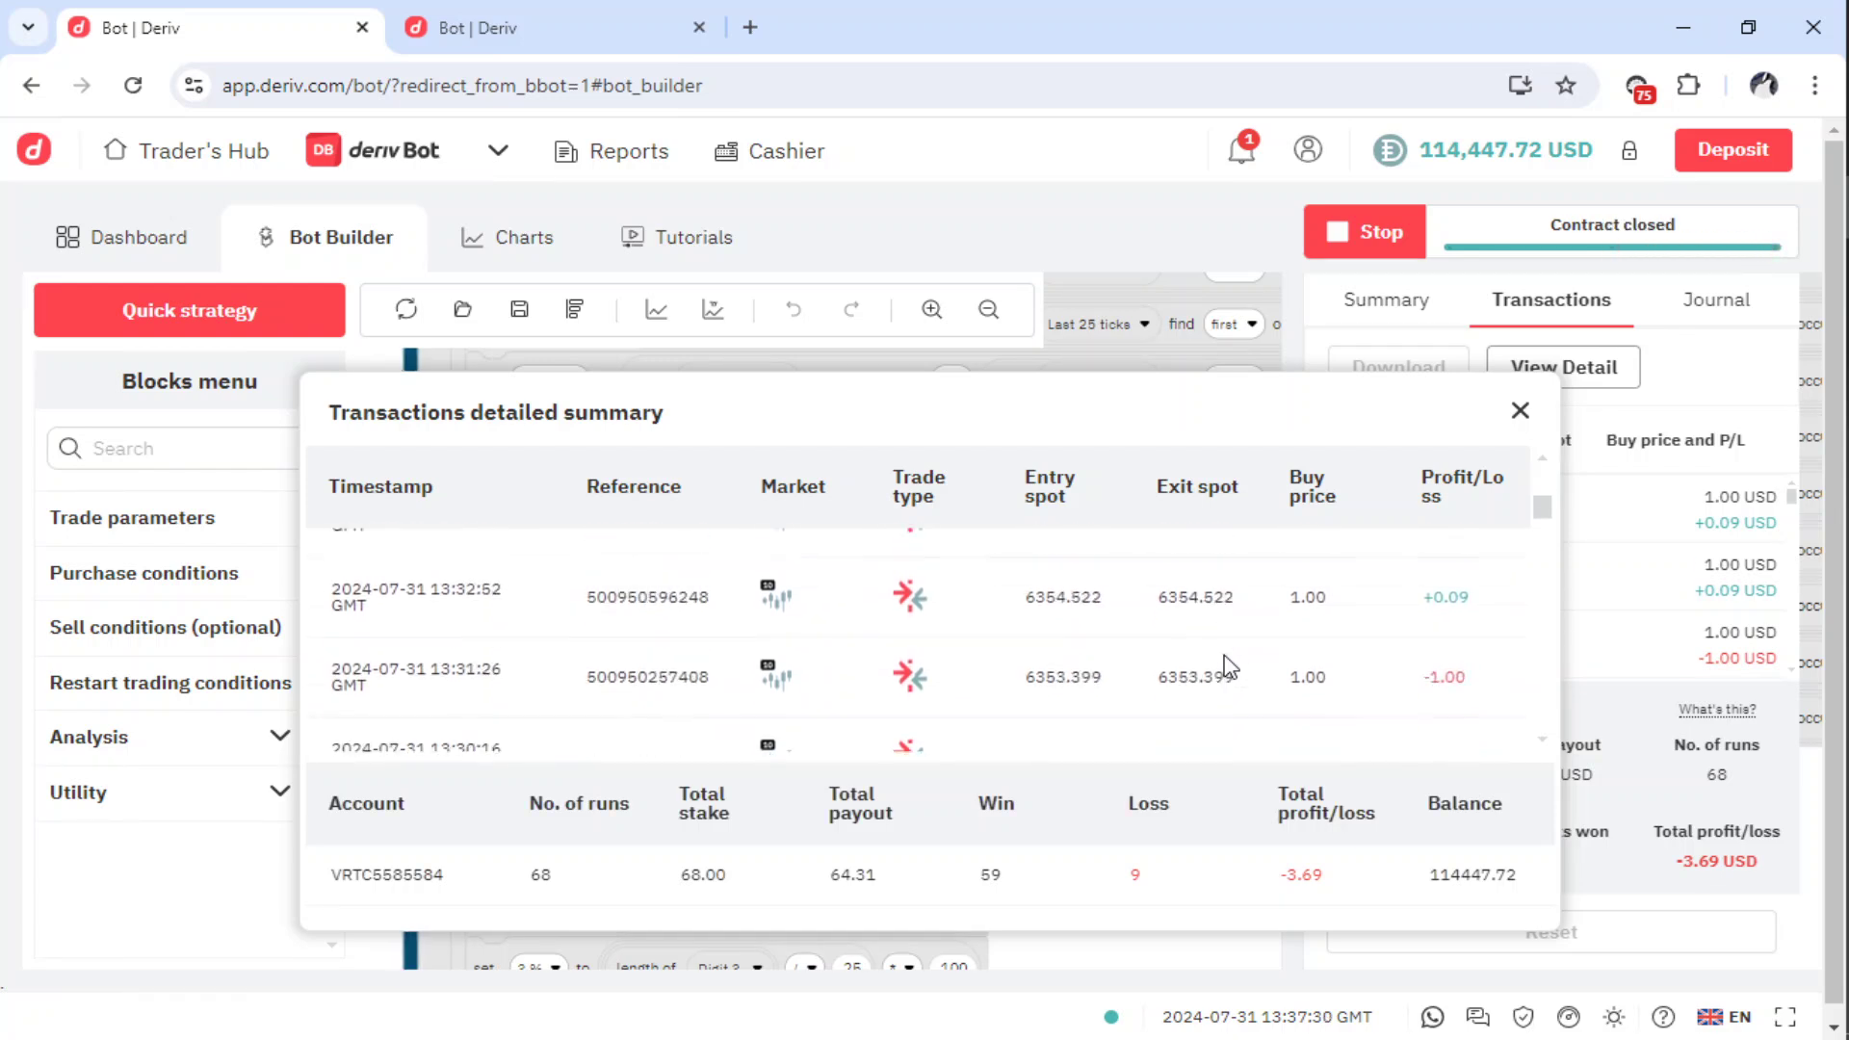
scroll(1228, 665, "down", 15)
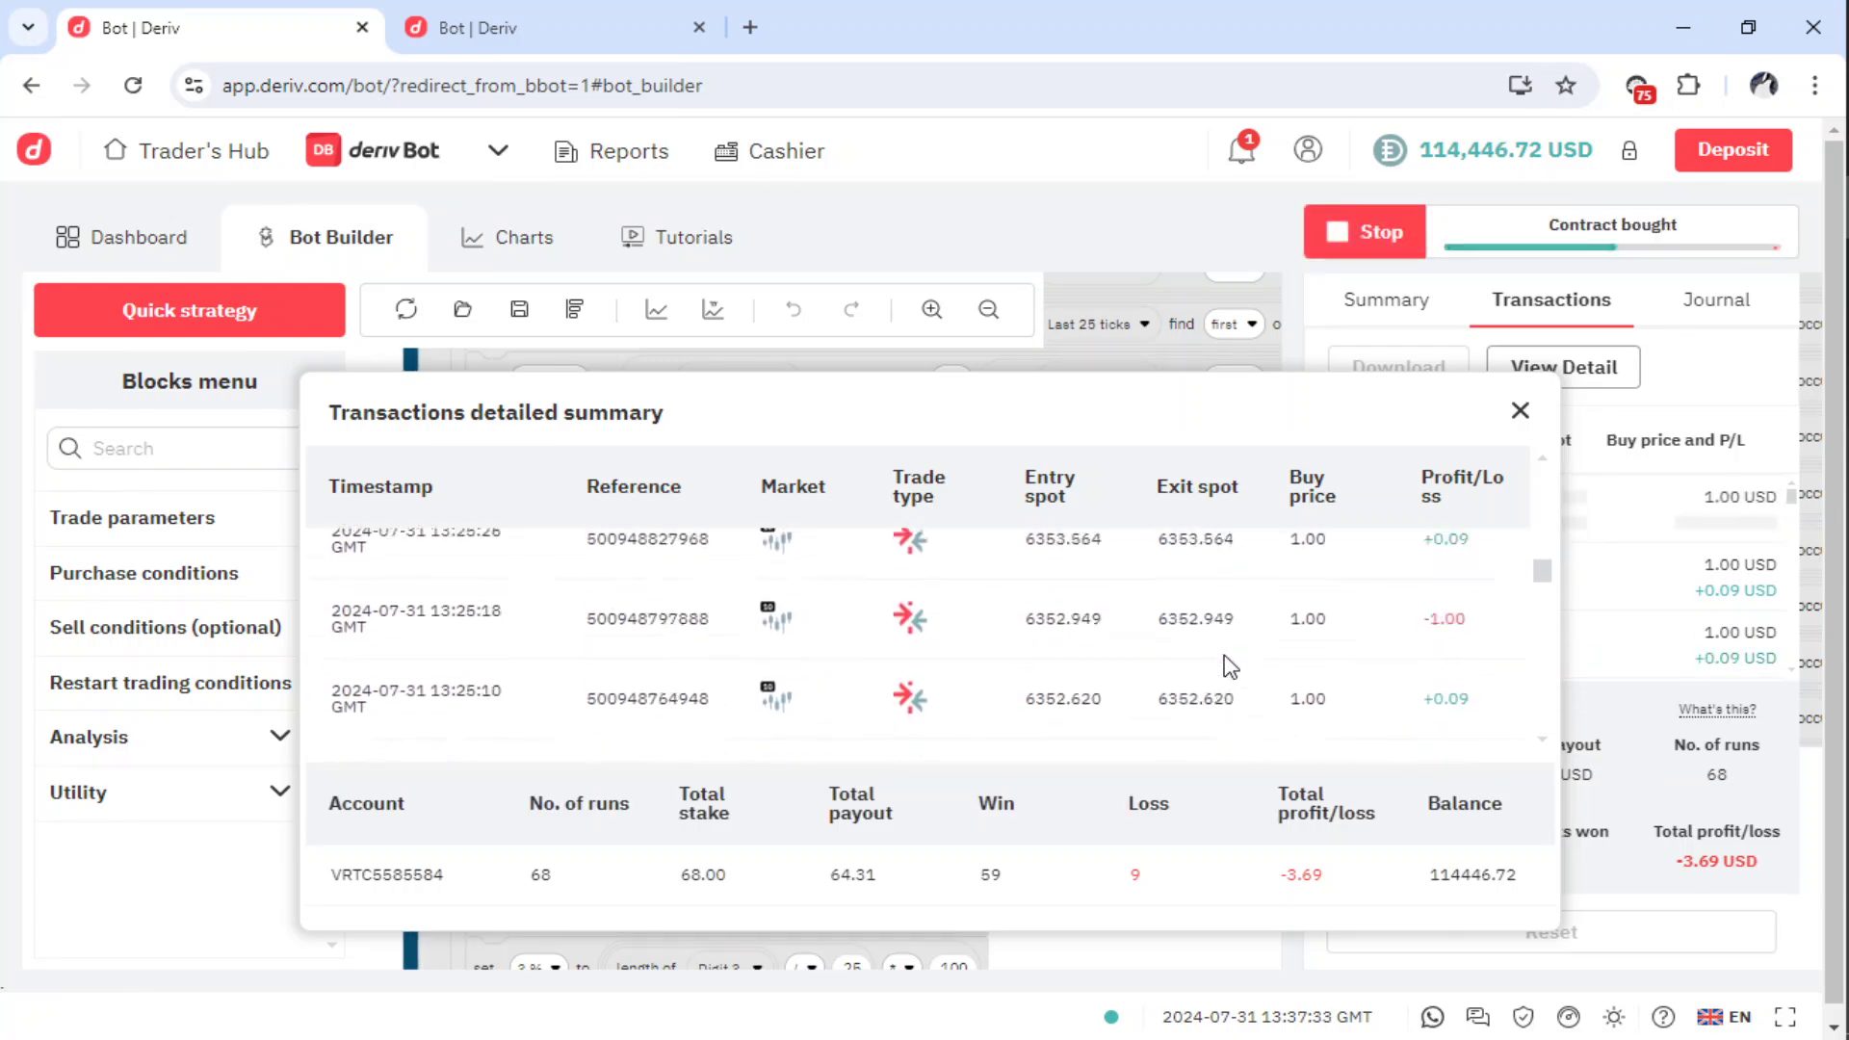
scroll(1230, 665, "down", 2)
scroll(1230, 664, "up", 3)
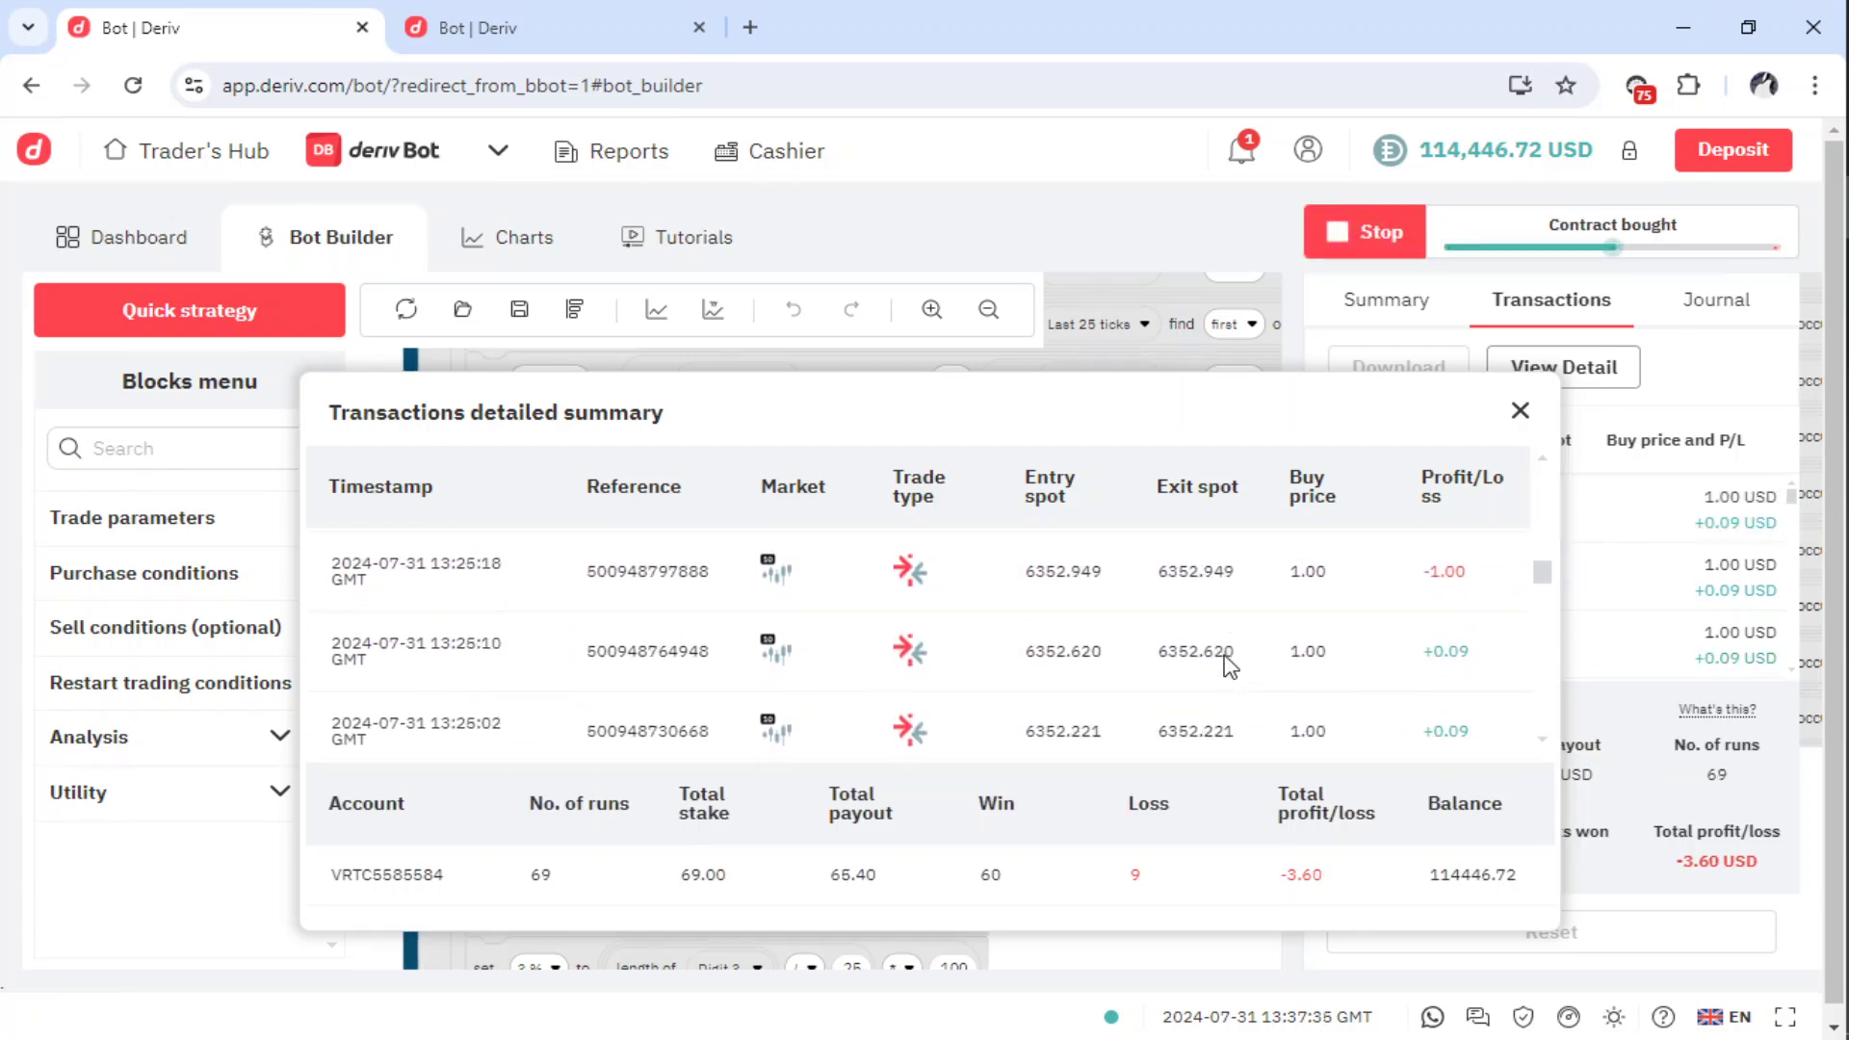
scroll(1228, 665, "down", 7)
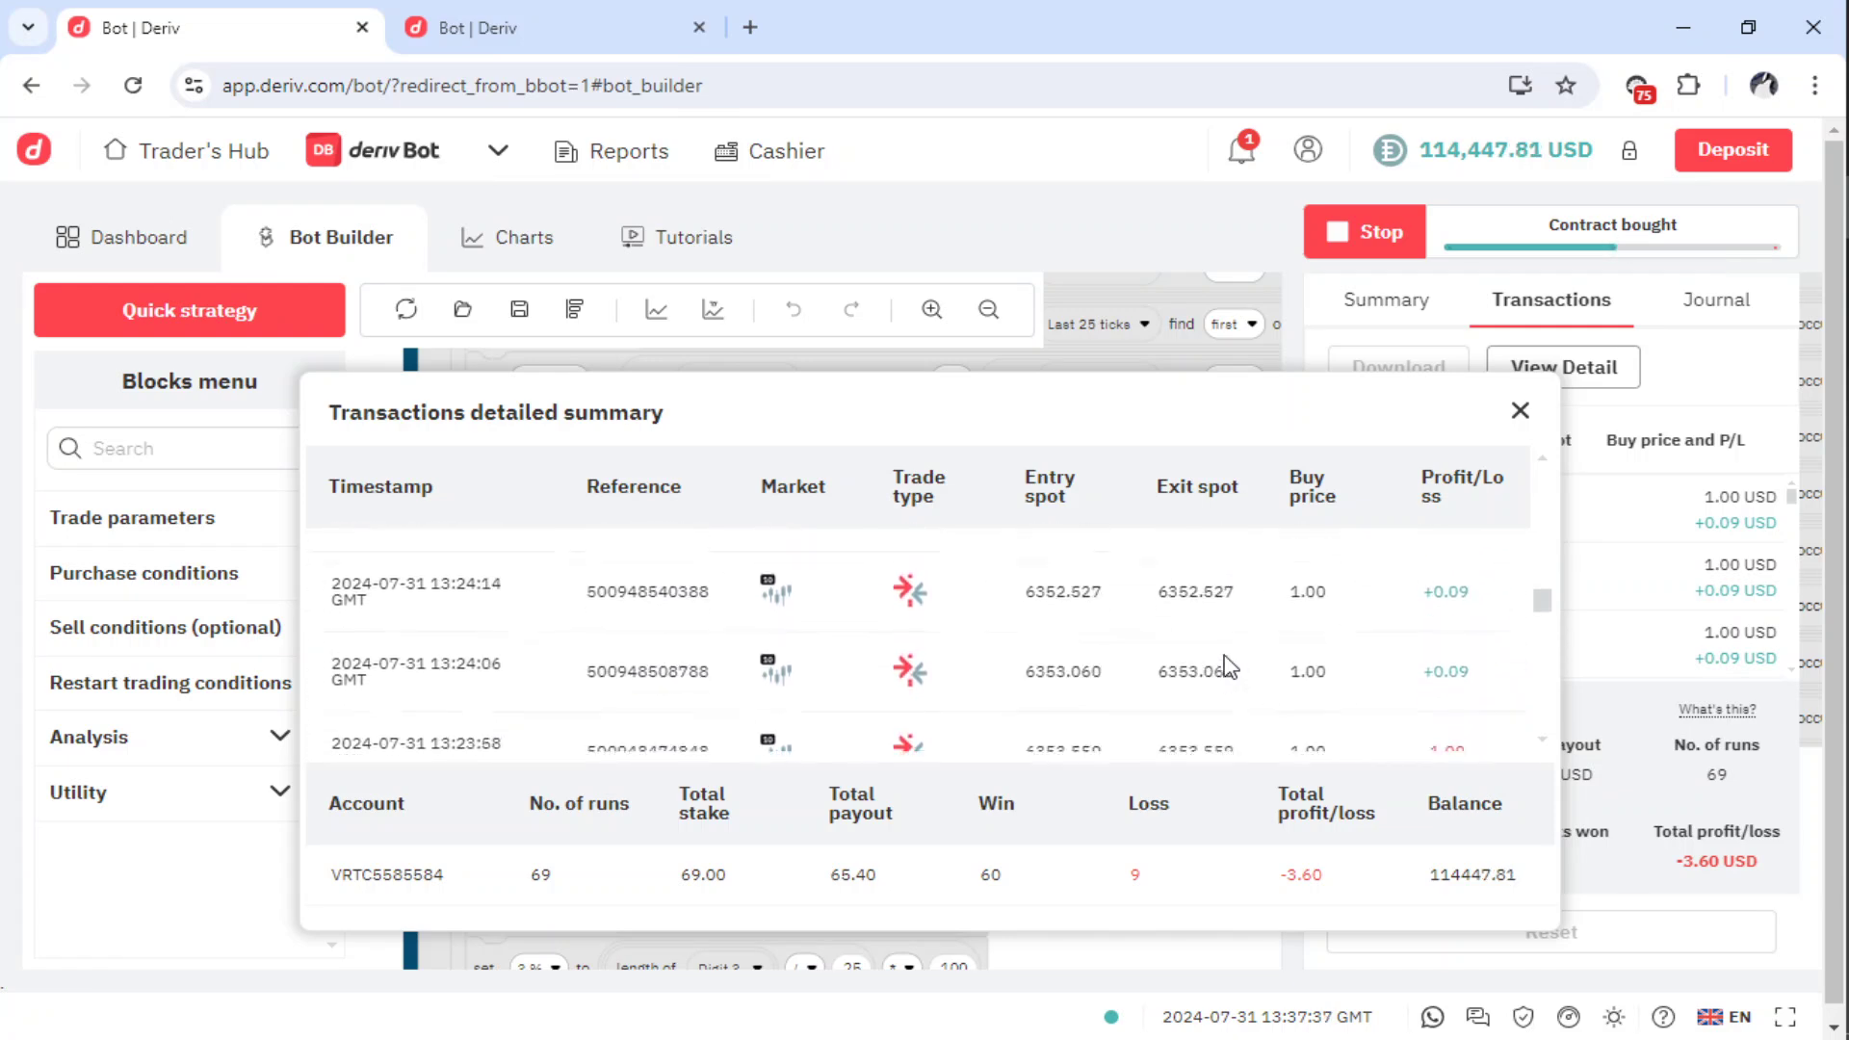
scroll(1228, 665, "down", 5)
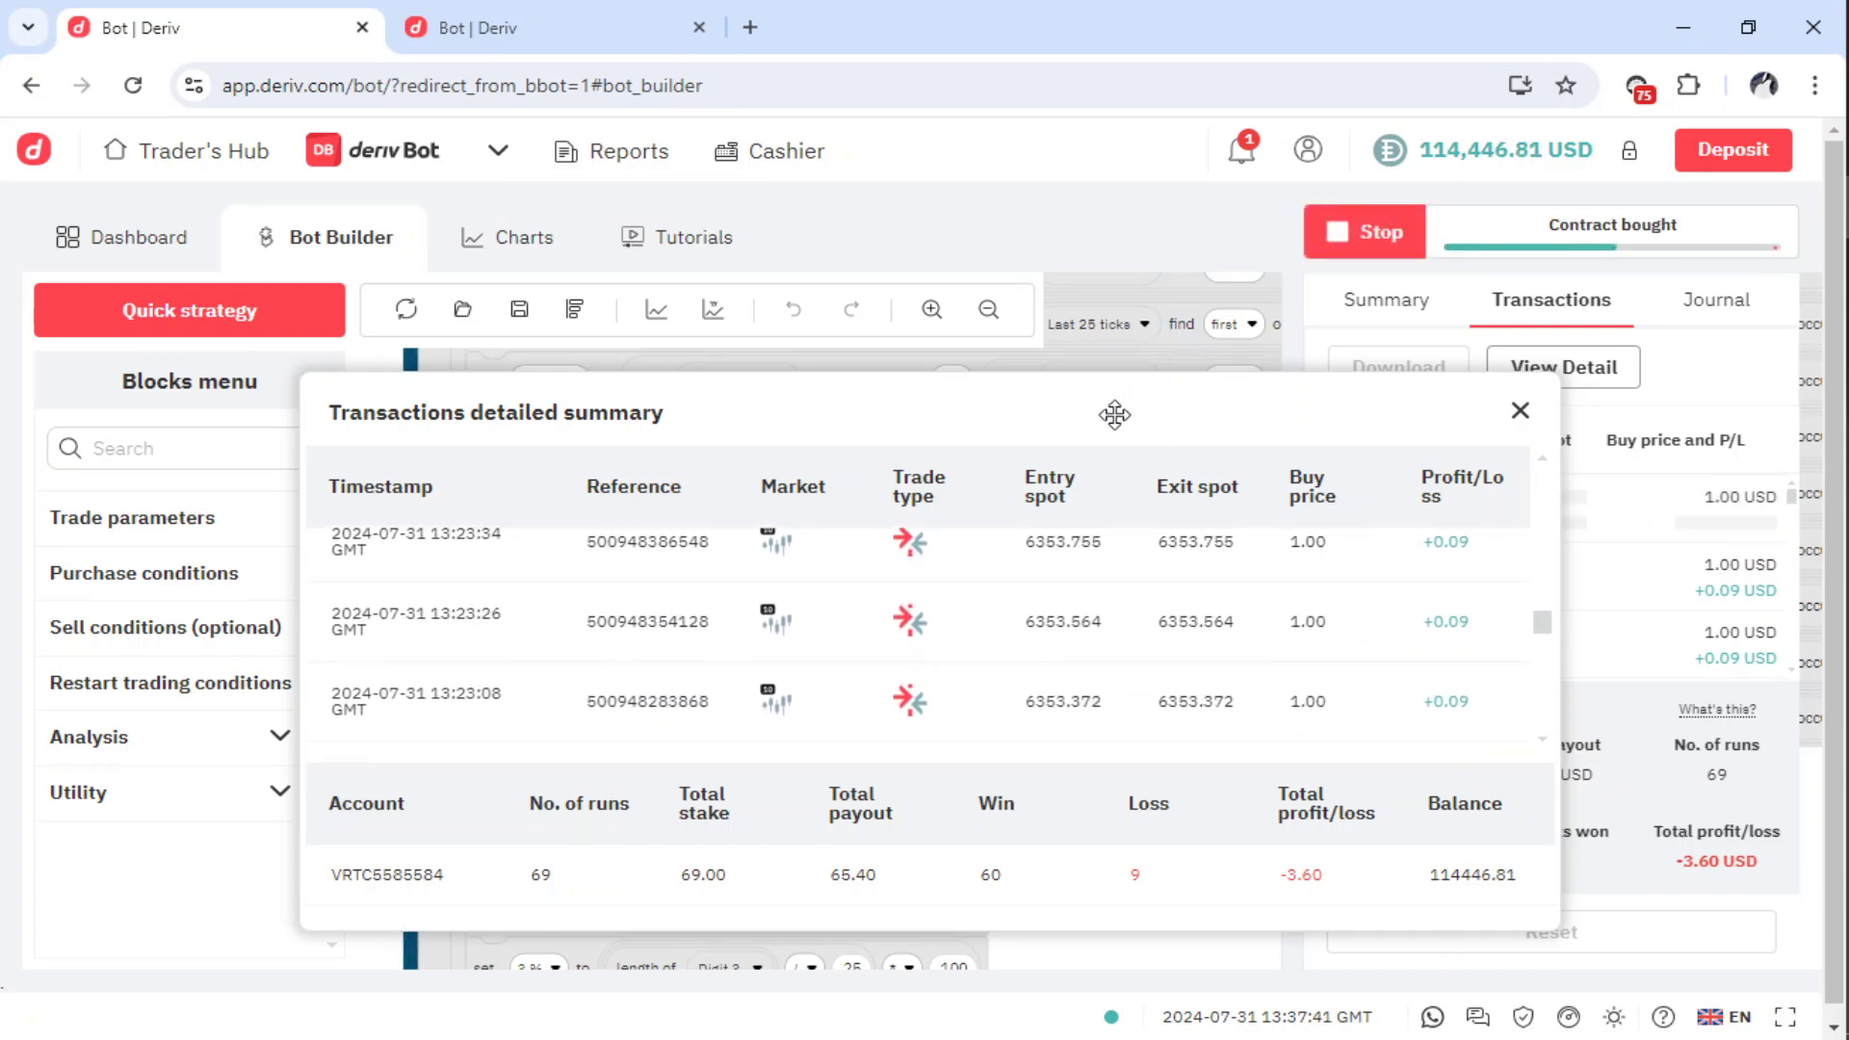
left_click_drag(1116, 415, 838, 347)
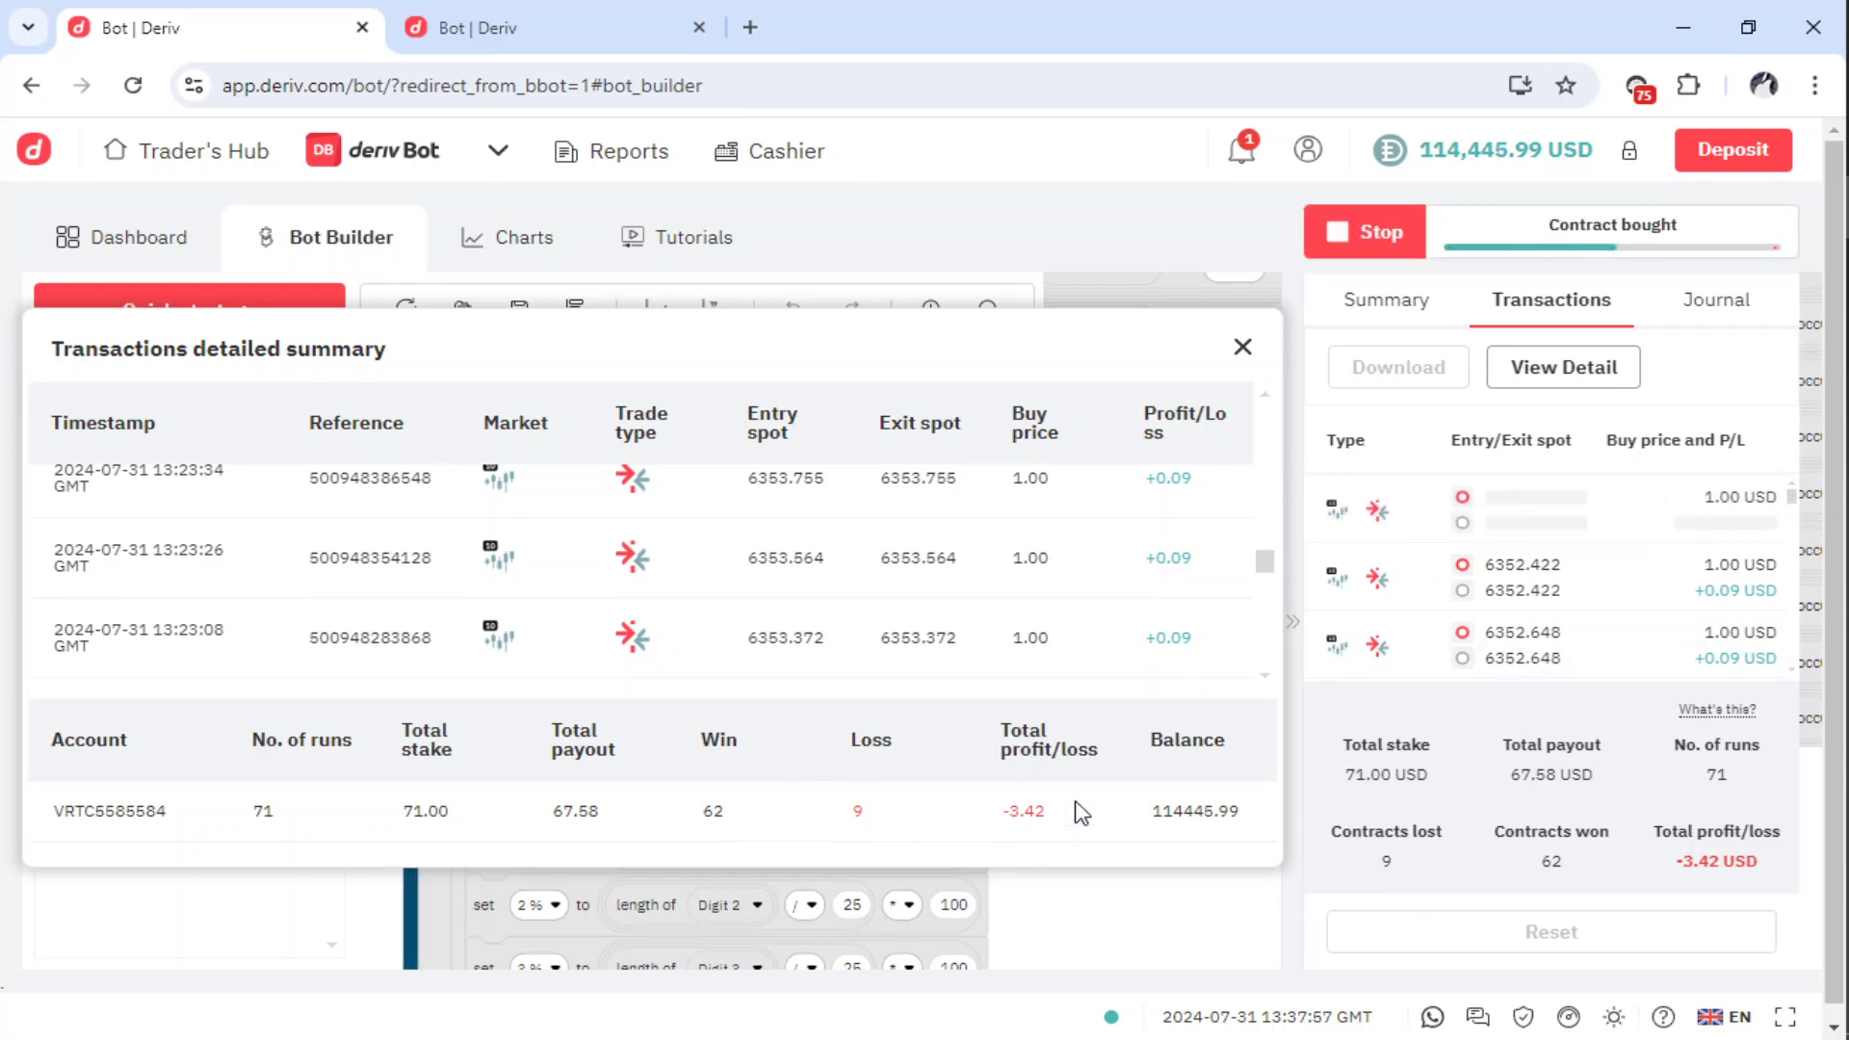
On the second bot's tab, open its Transactions detailed summary and move it up-left
left_click(525, 38)
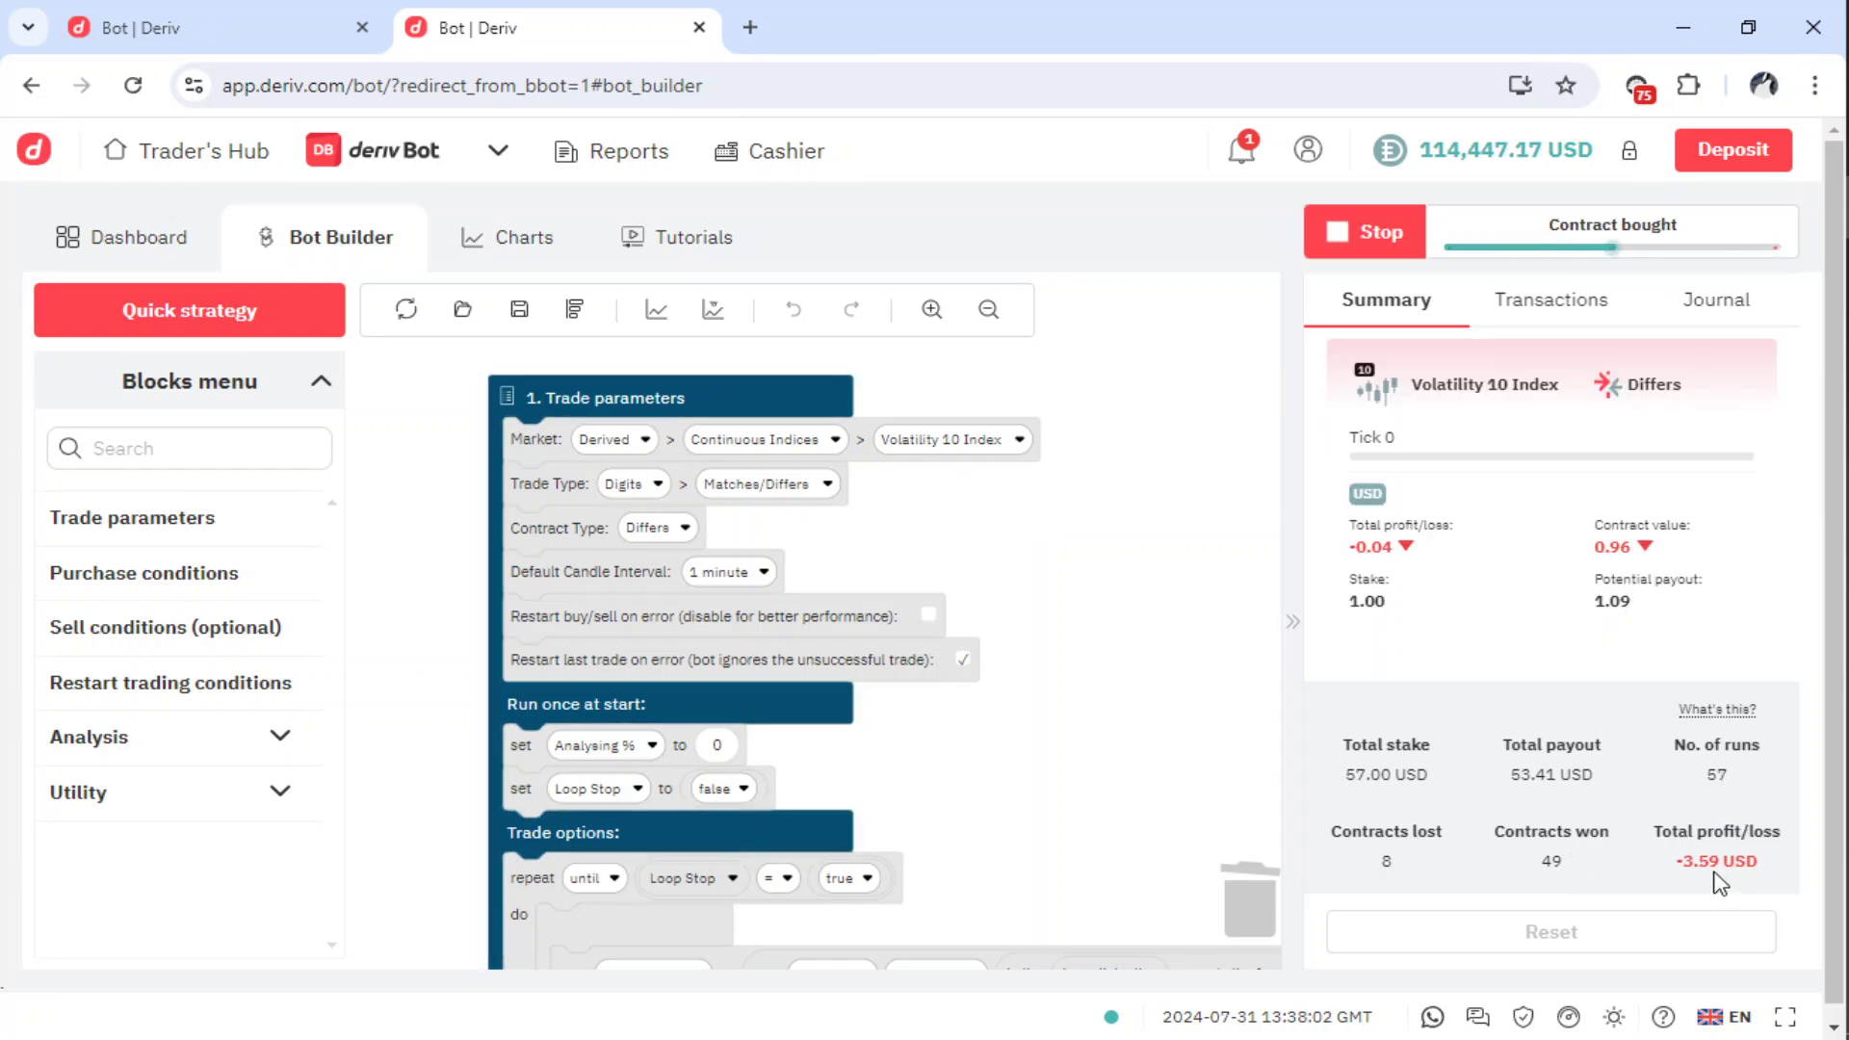
left_click(1567, 310)
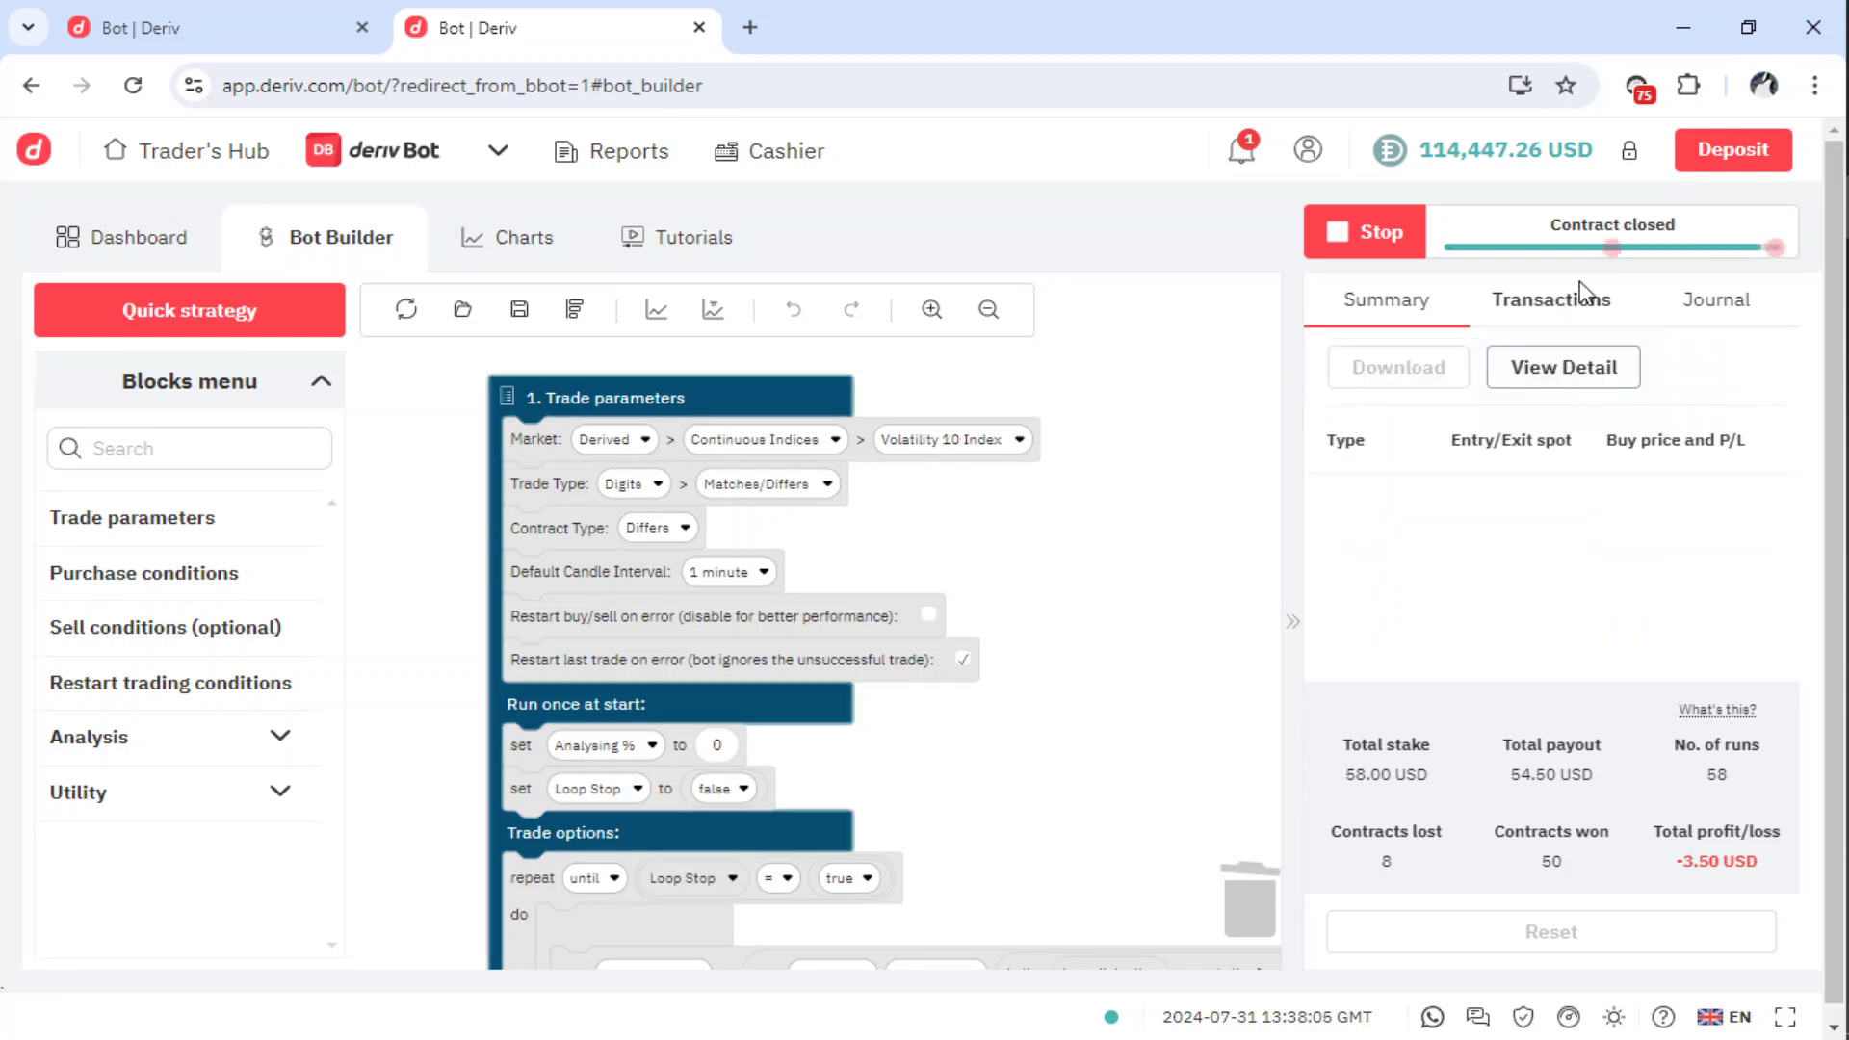
left_click(1566, 368)
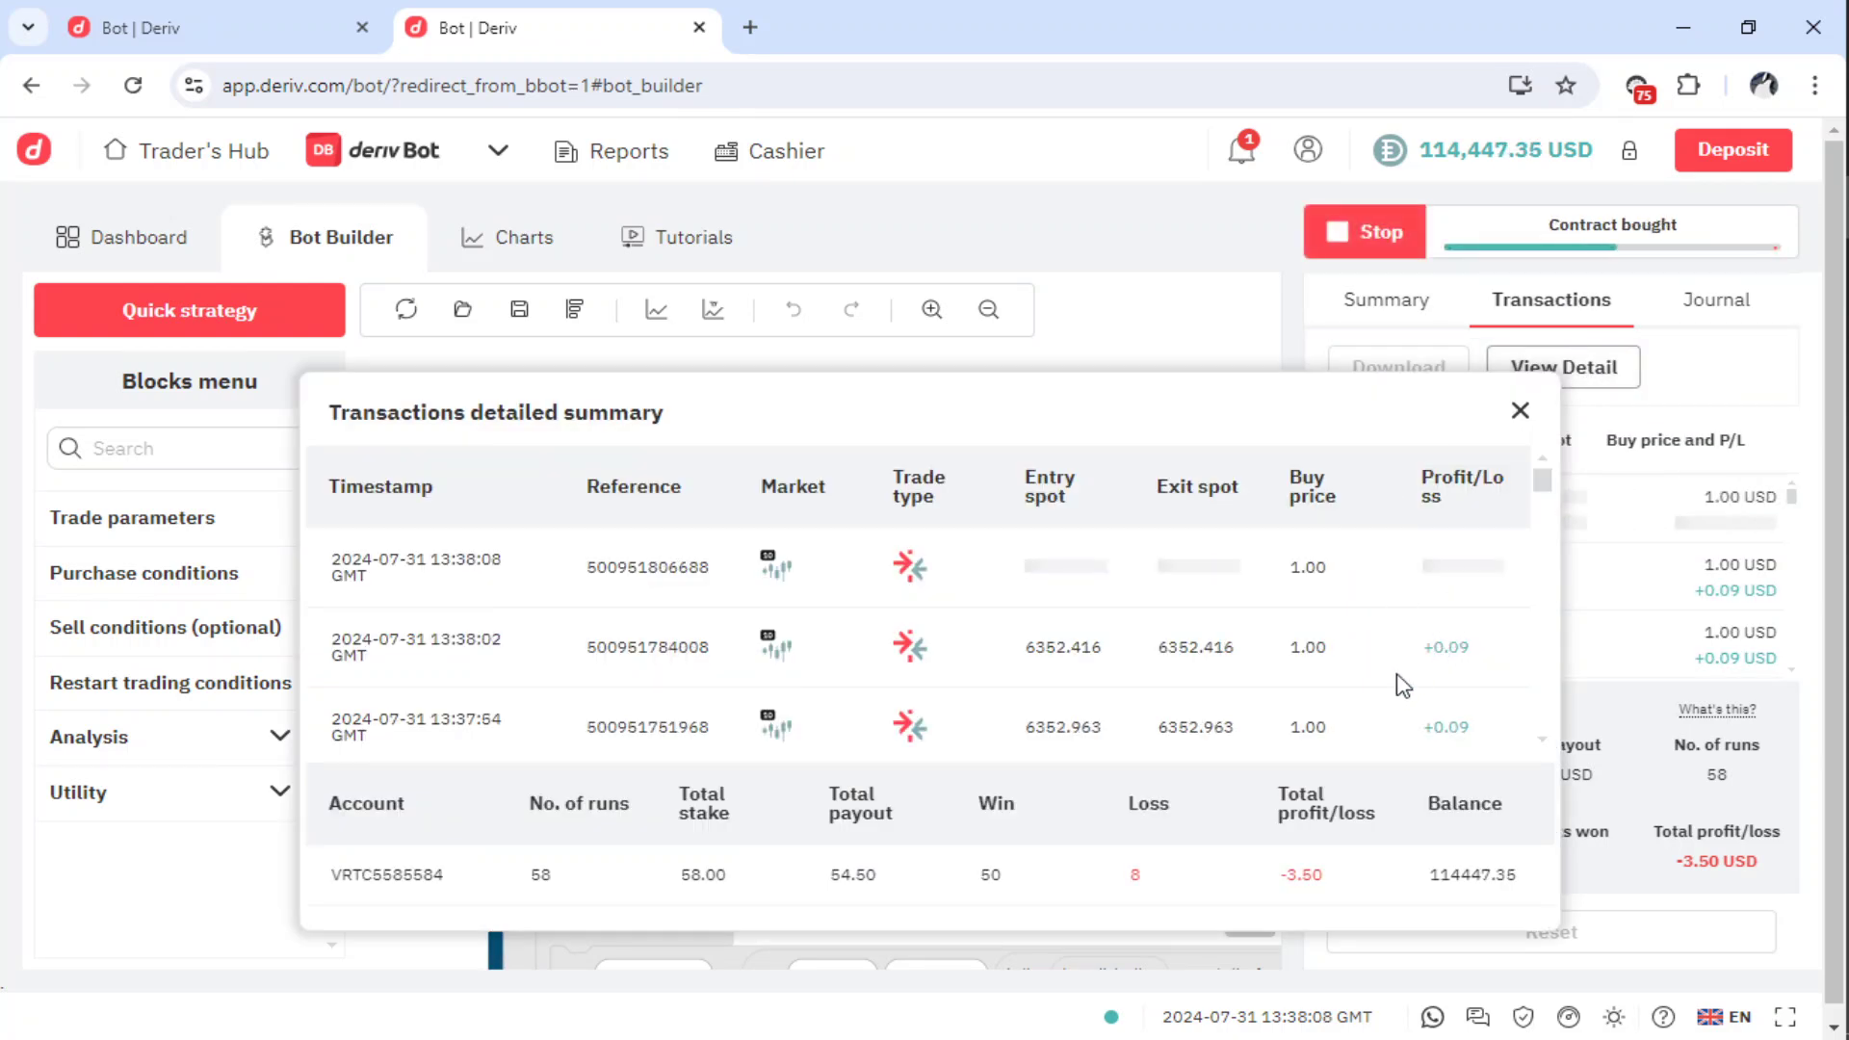
left_click_drag(1190, 391, 983, 354)
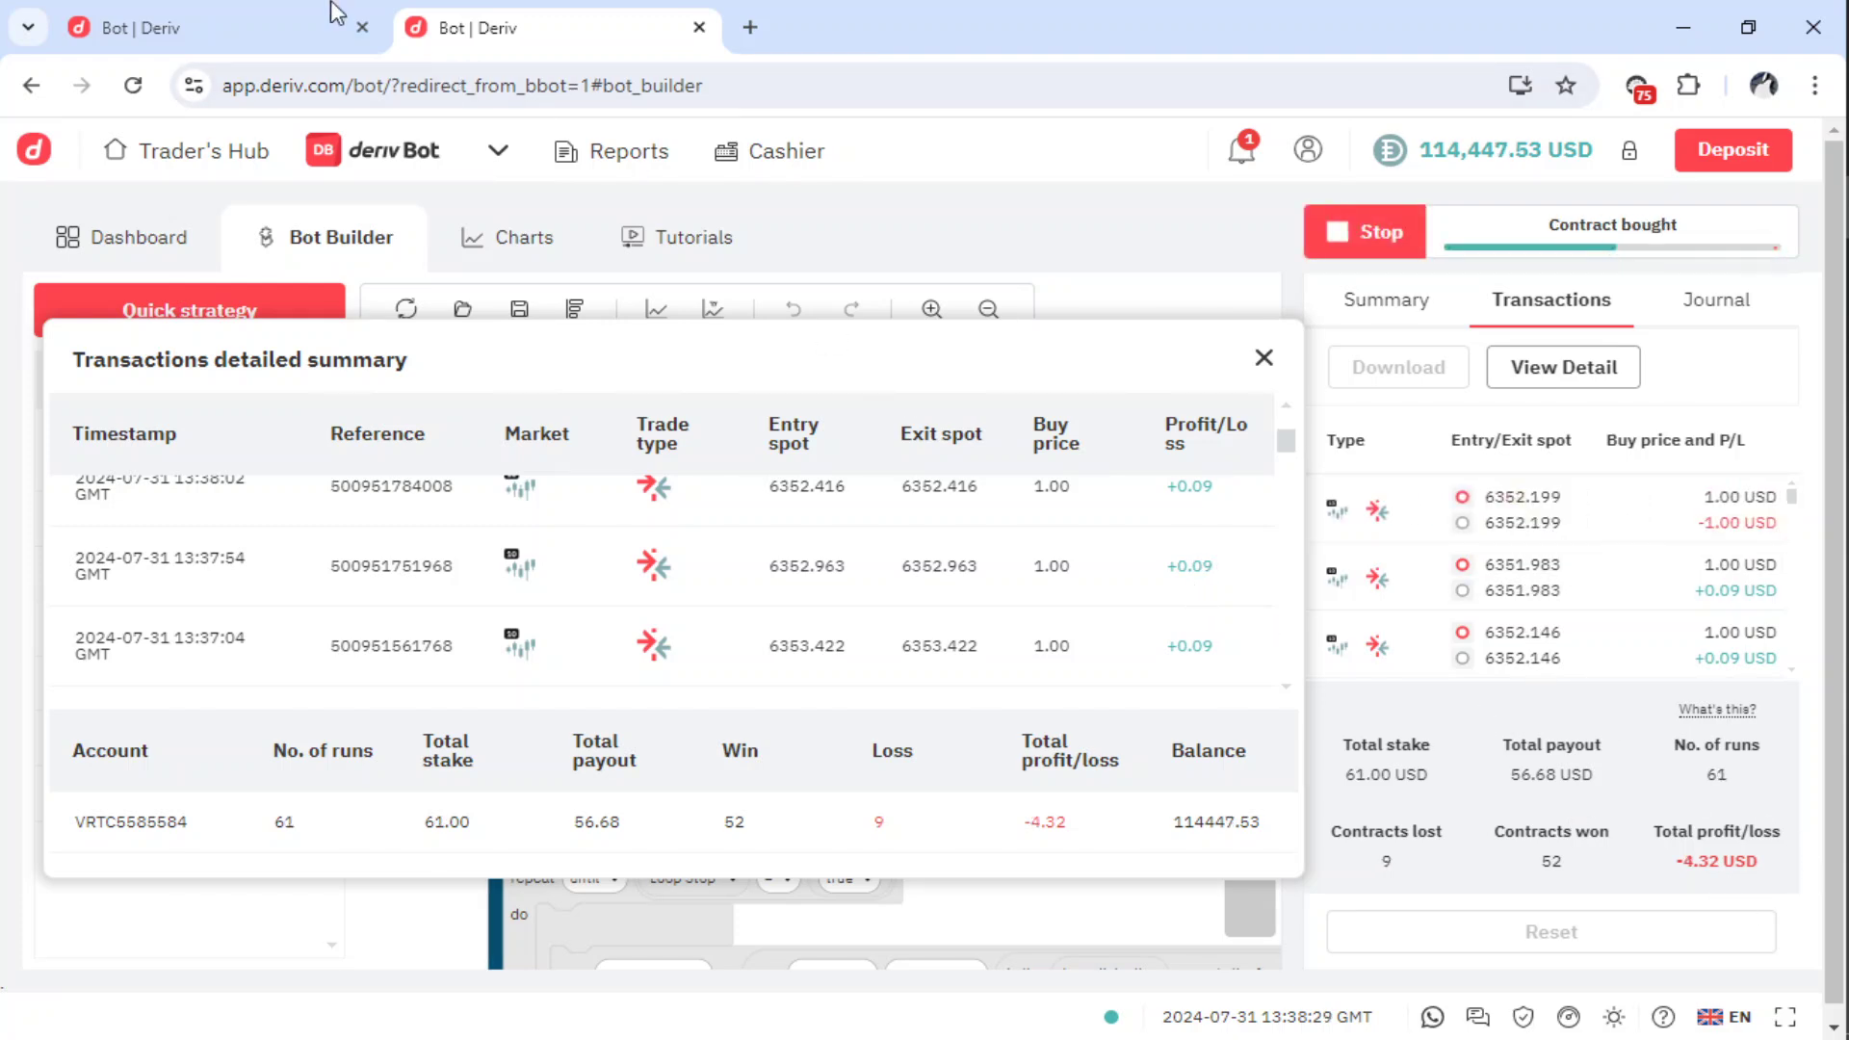
left_click(243, 13)
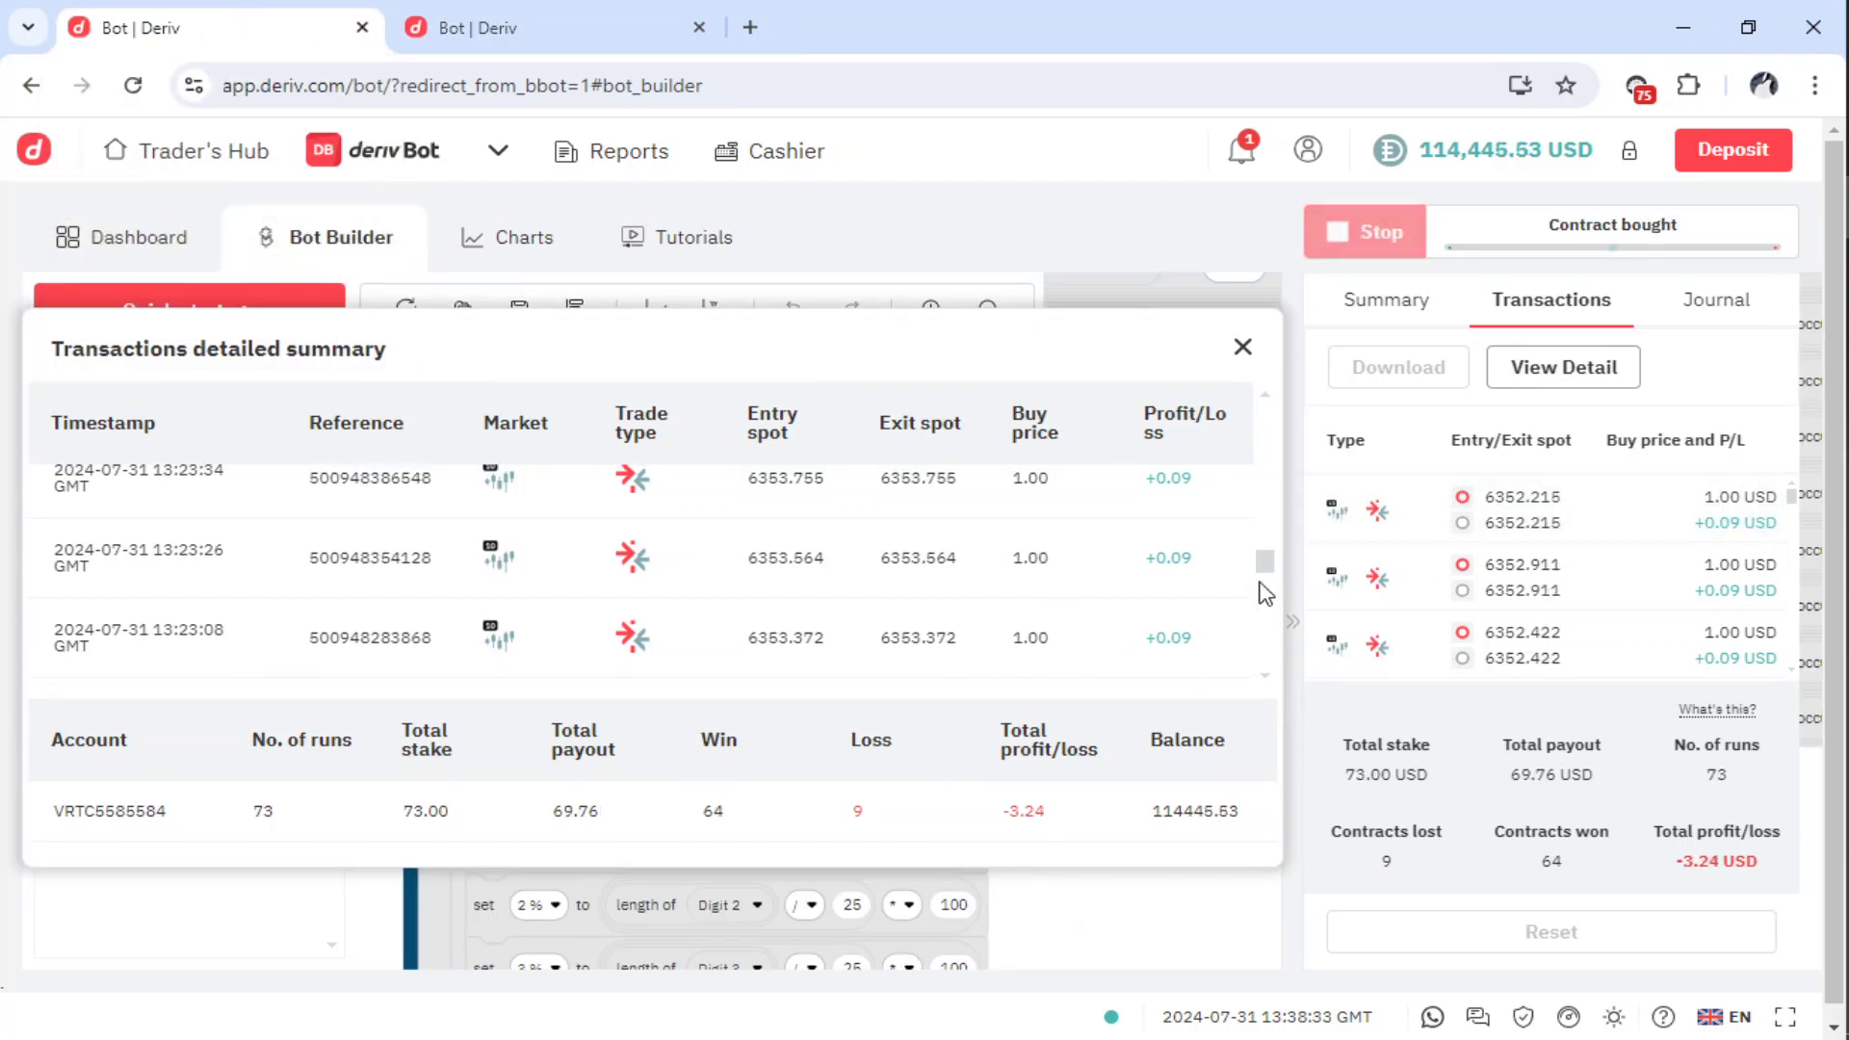
left_click_drag(1268, 566, 1282, 398)
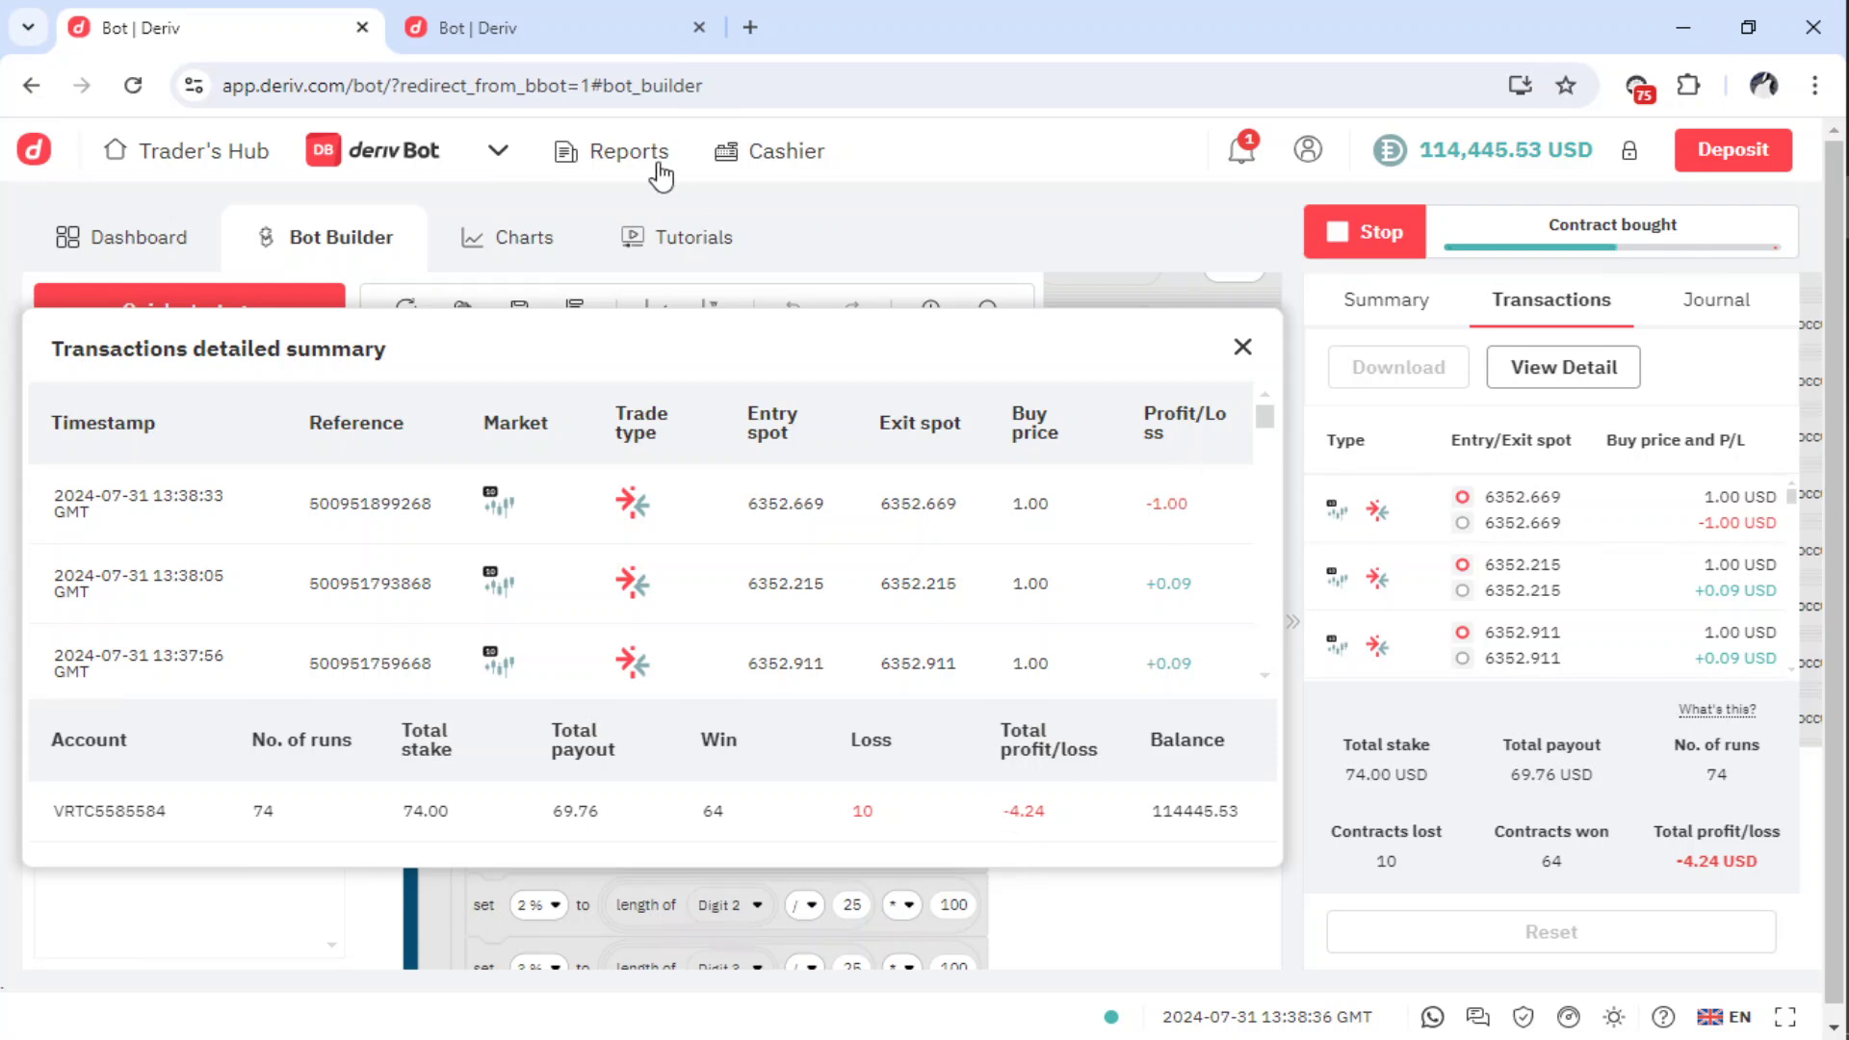
left_click(545, 23)
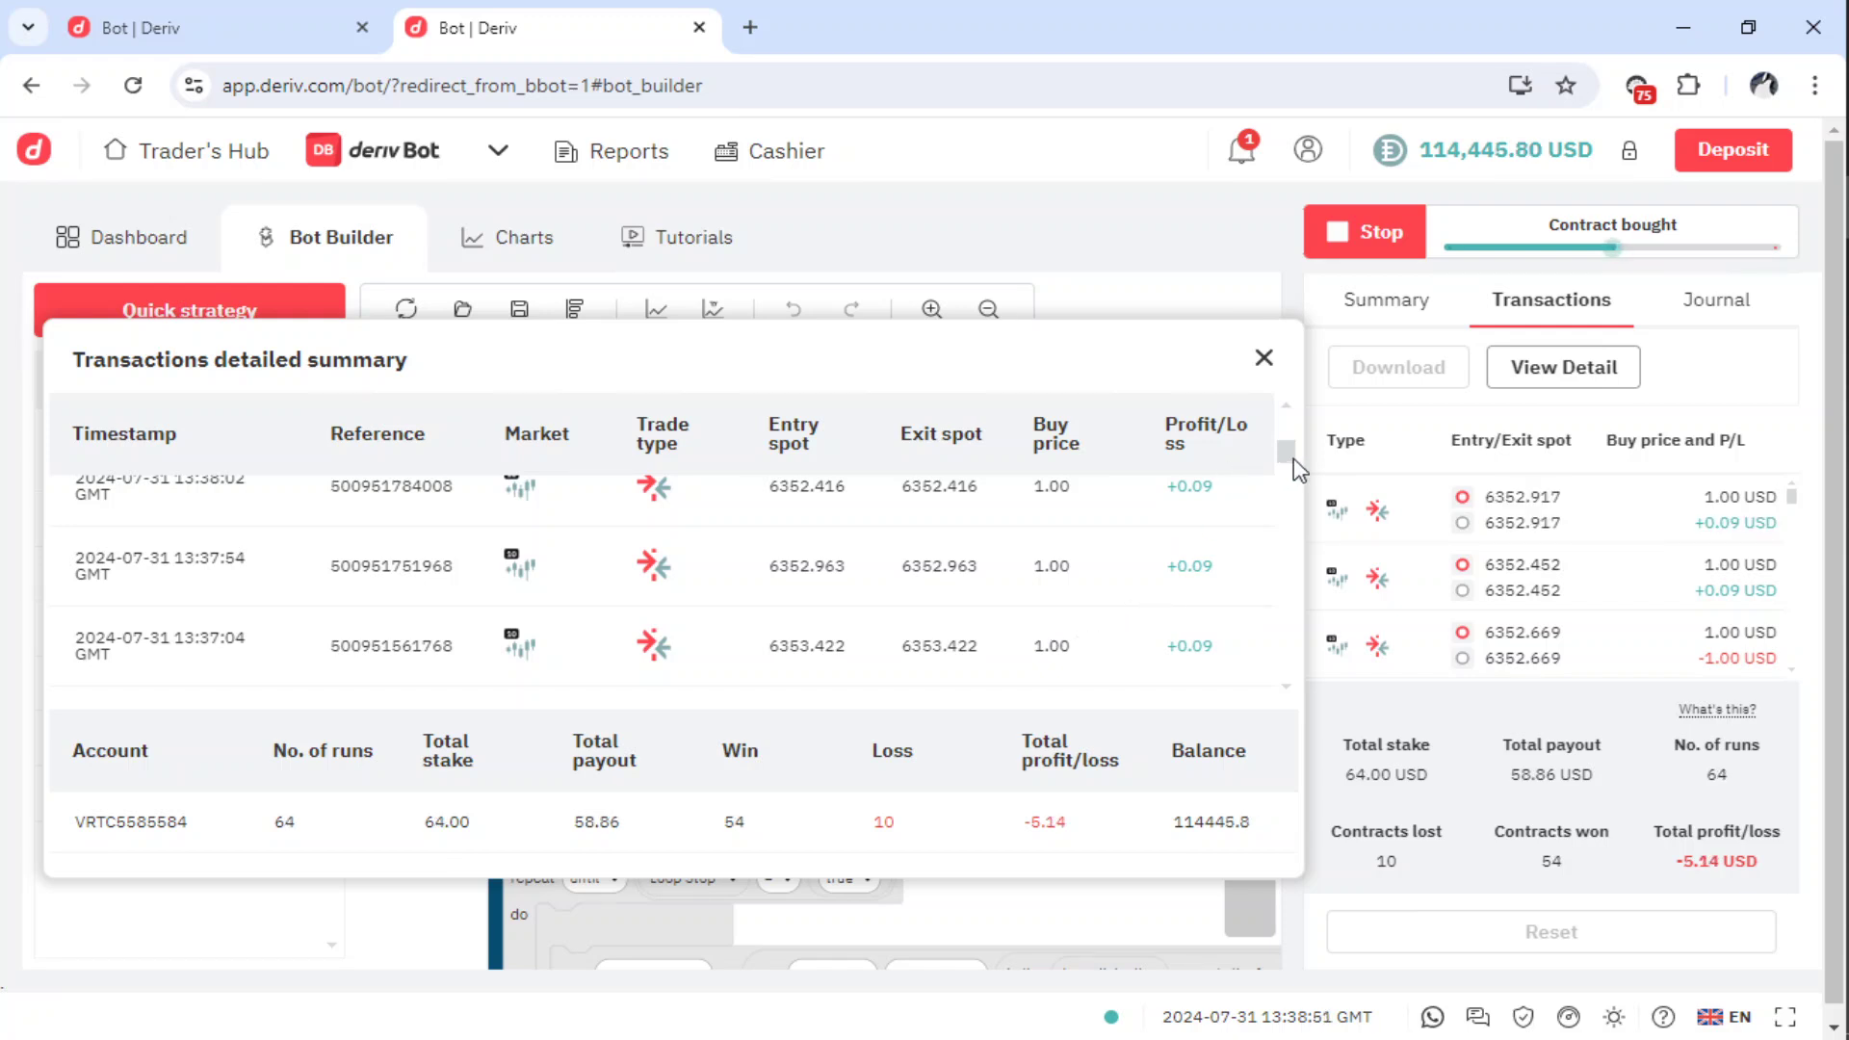
left_click_drag(1292, 465, 1286, 417)
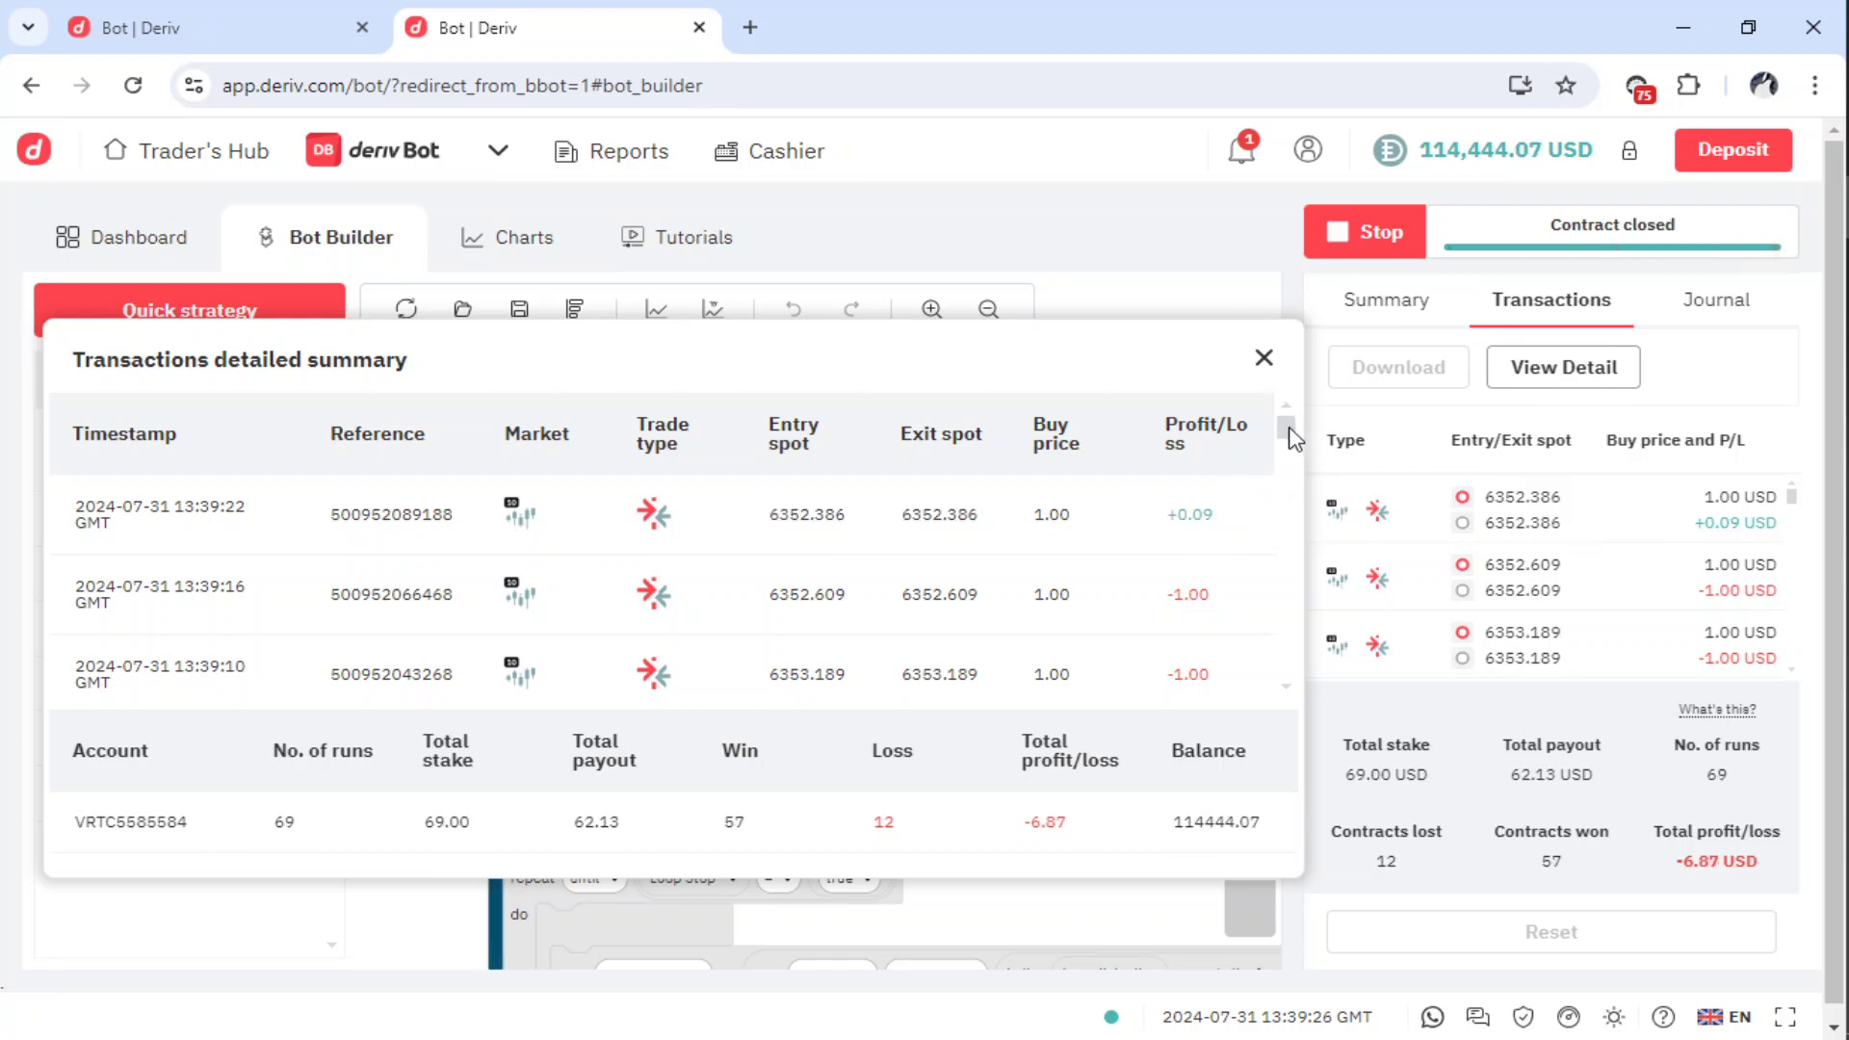
Back on the first bot's tab, scroll its detailed summary of recent trades (77 runs, 3.97 USD loss)
left_click_drag(1290, 432, 1294, 453)
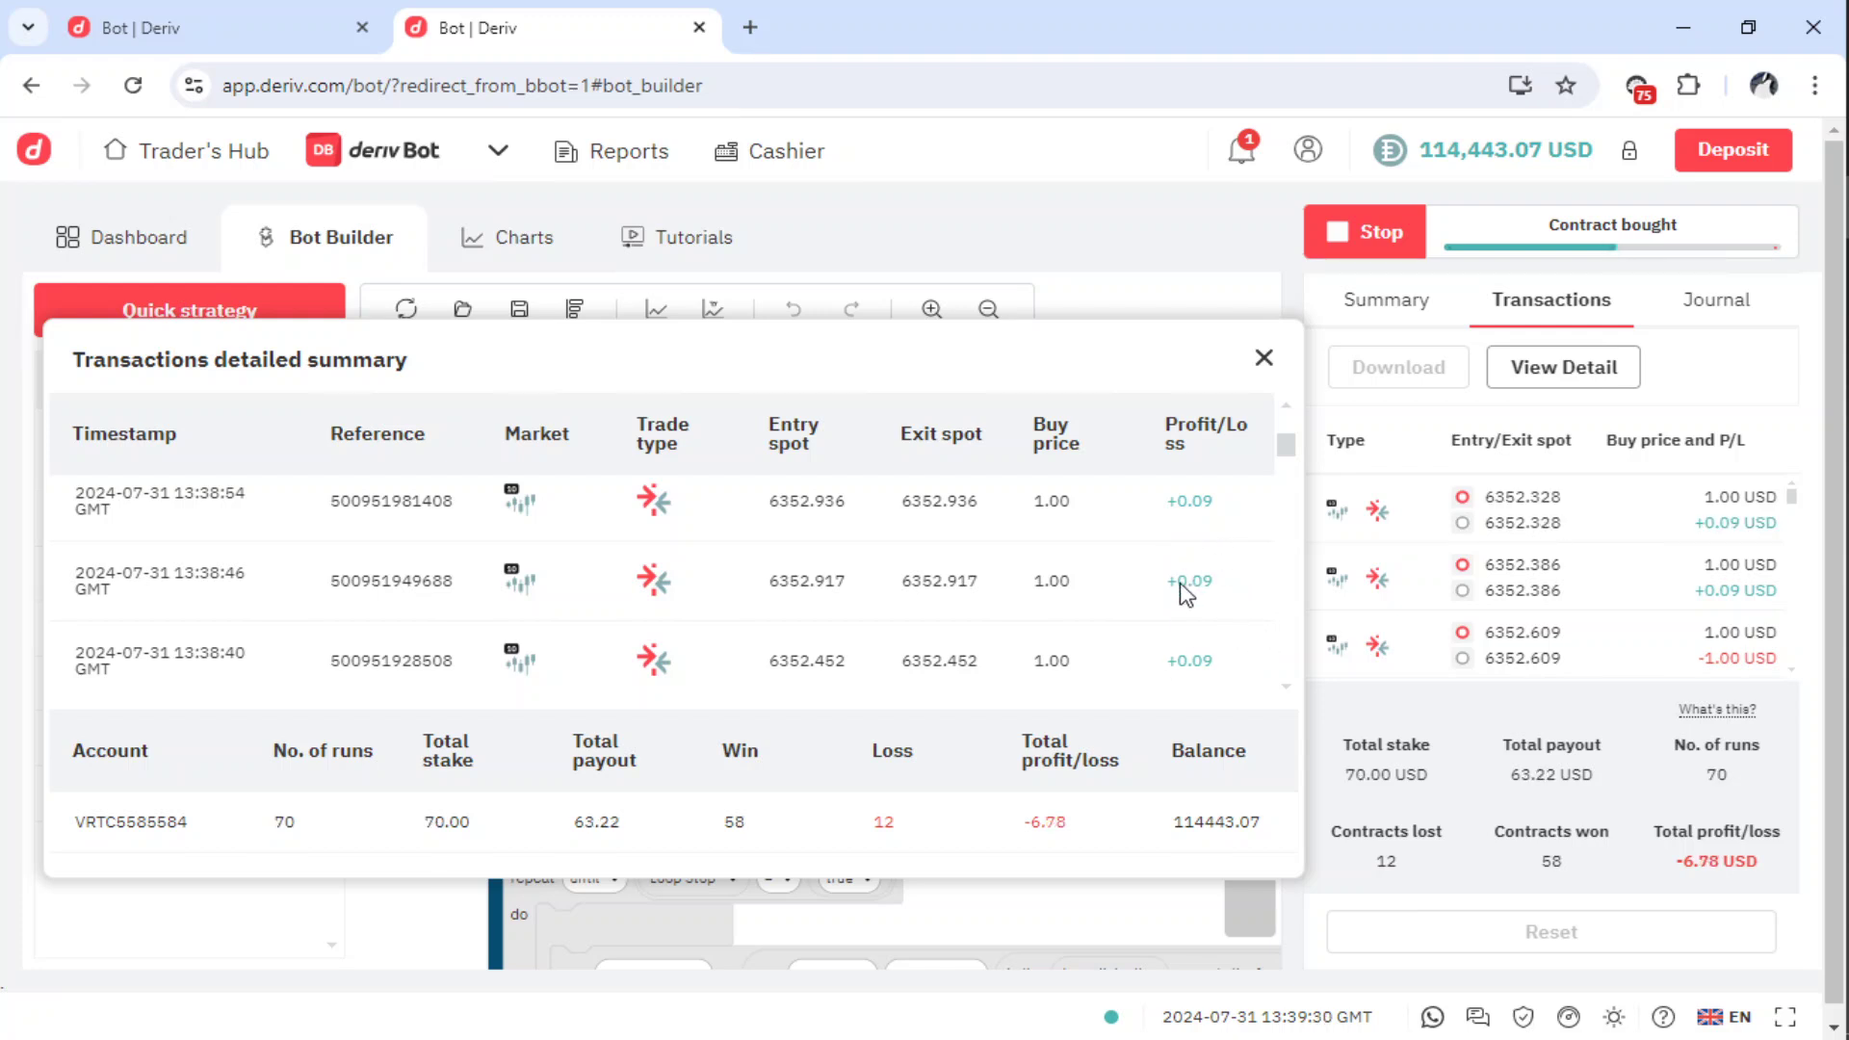
left_click(210, 25)
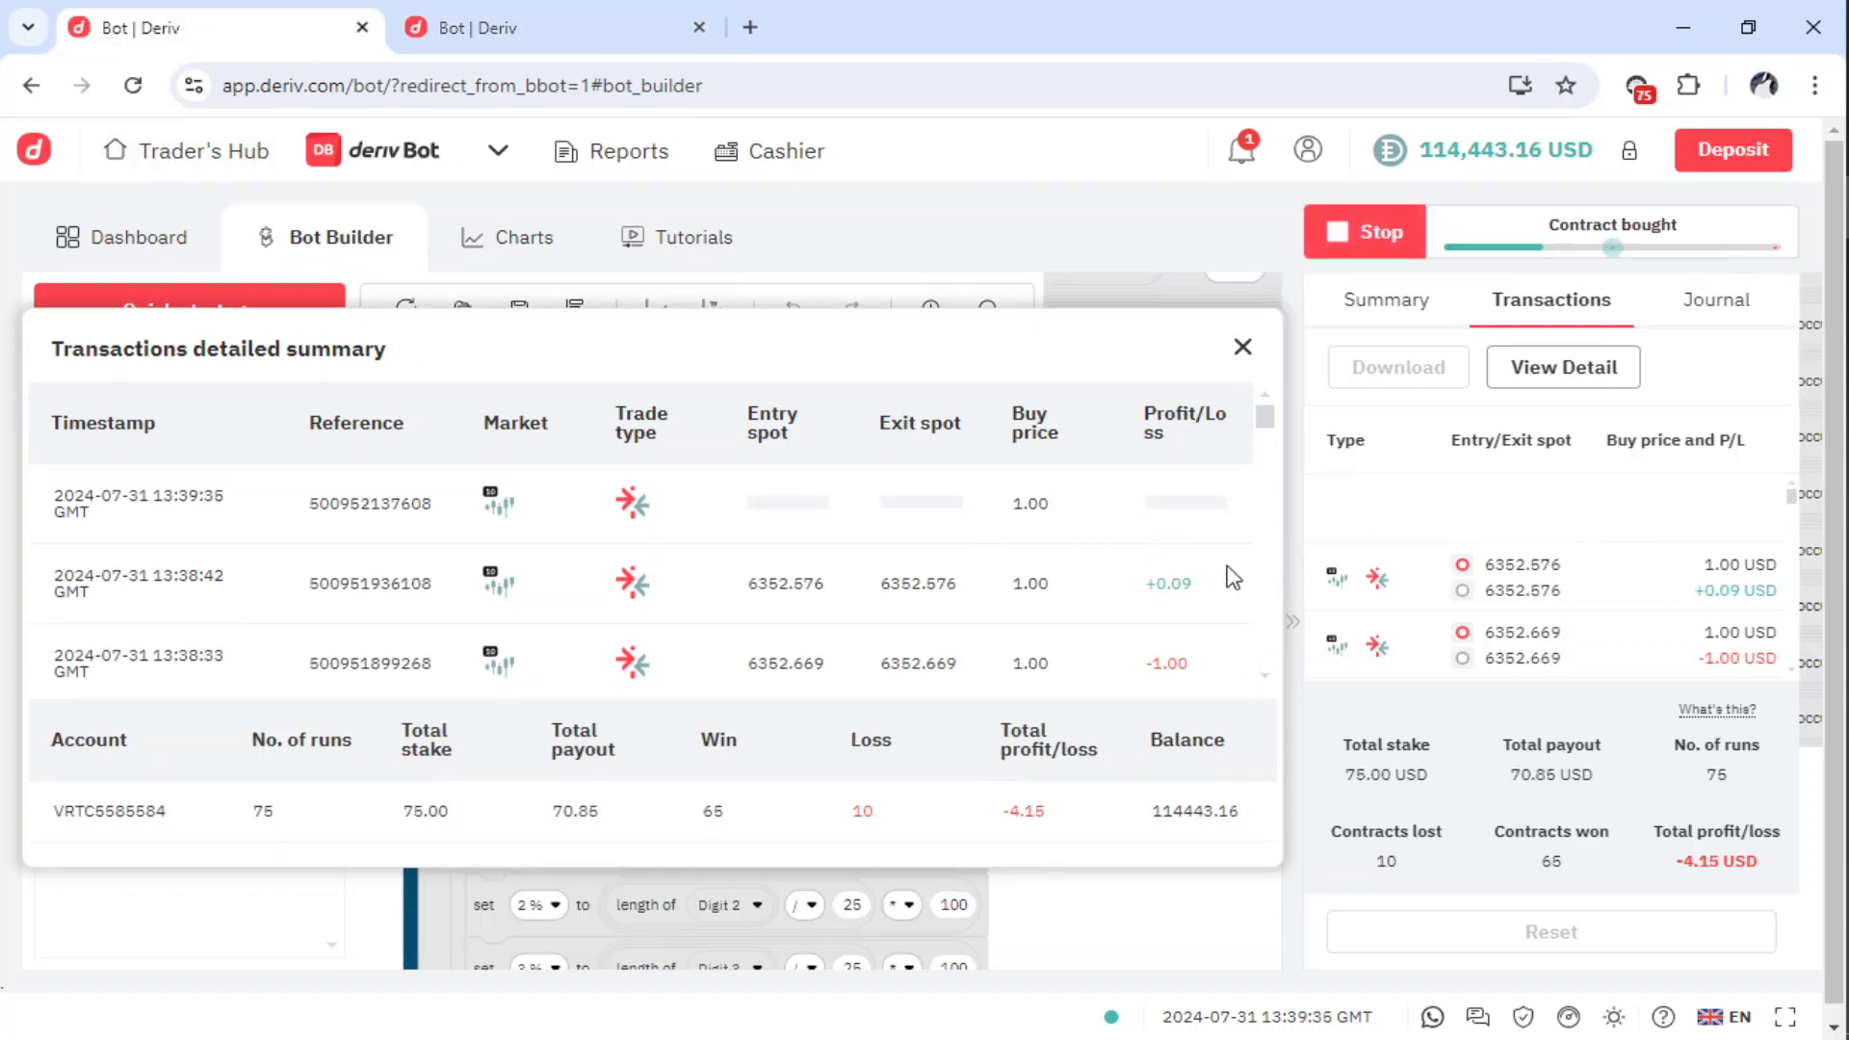
scroll(1233, 578, "down", 3)
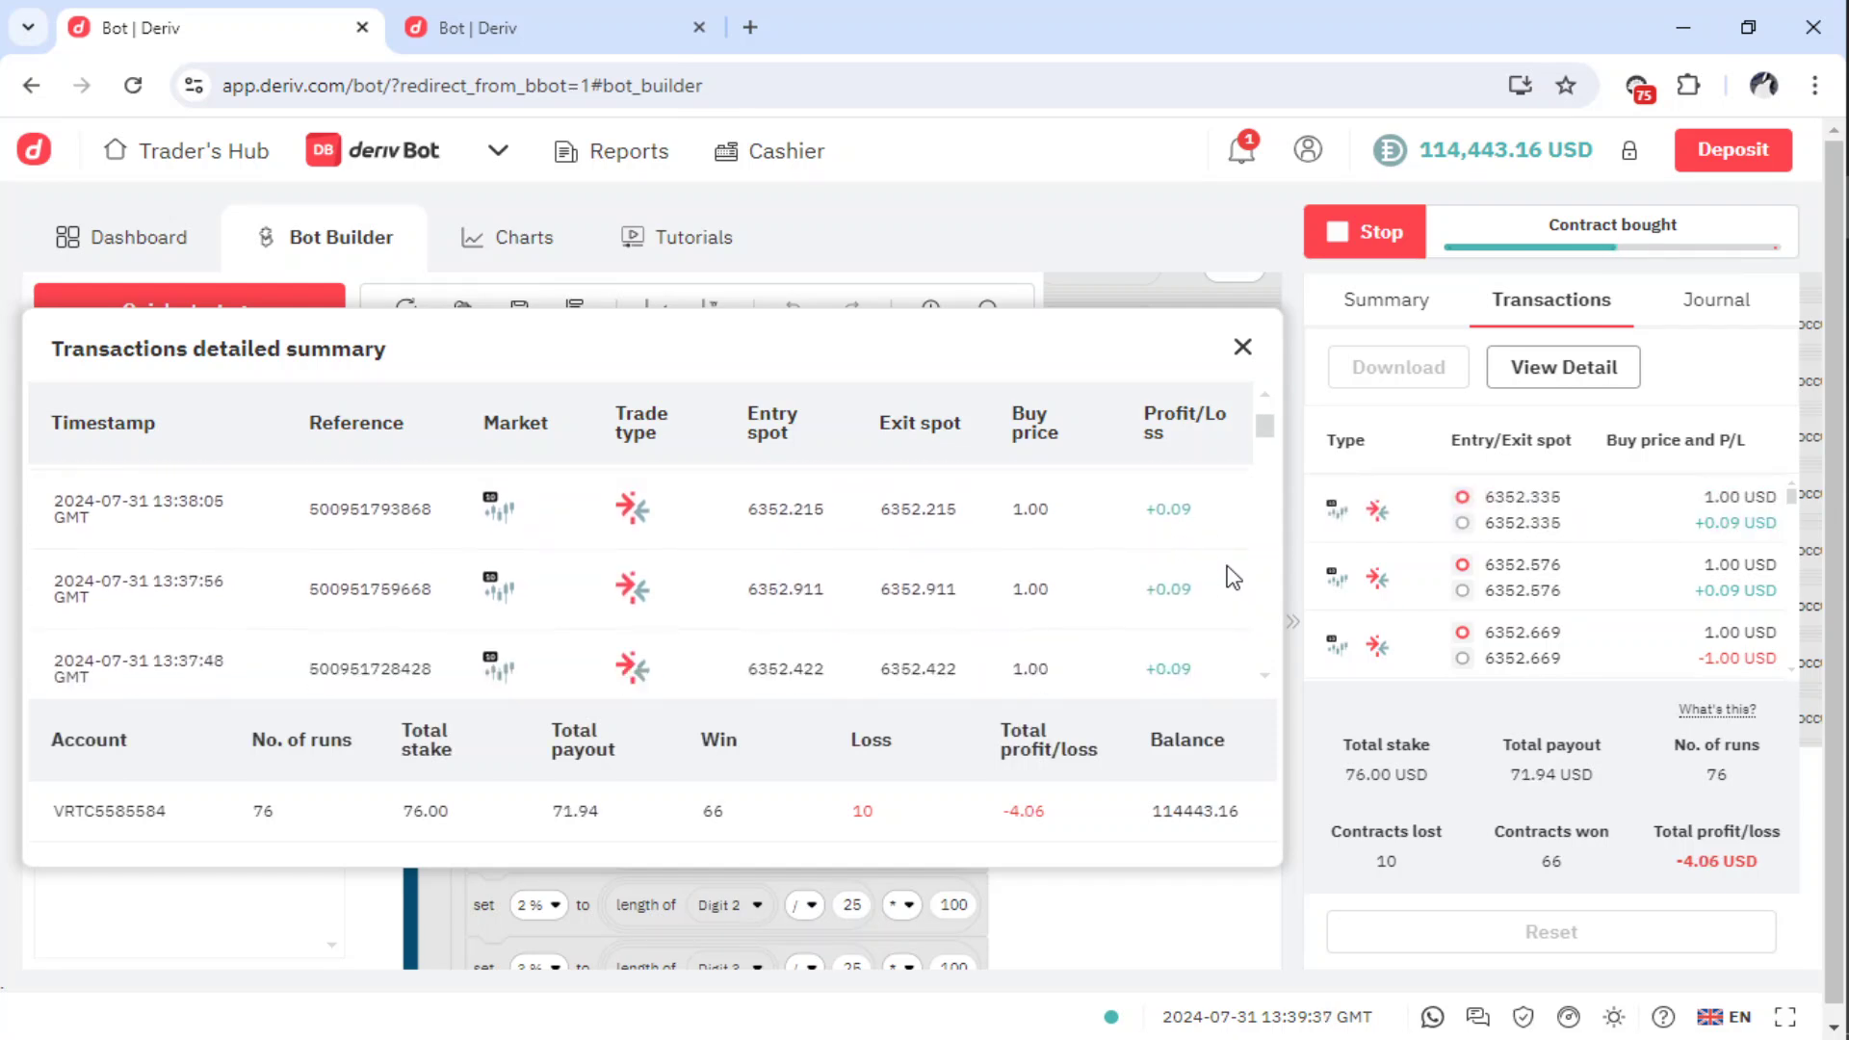
scroll(1234, 578, "down", 1)
scroll(1234, 577, "up", 1)
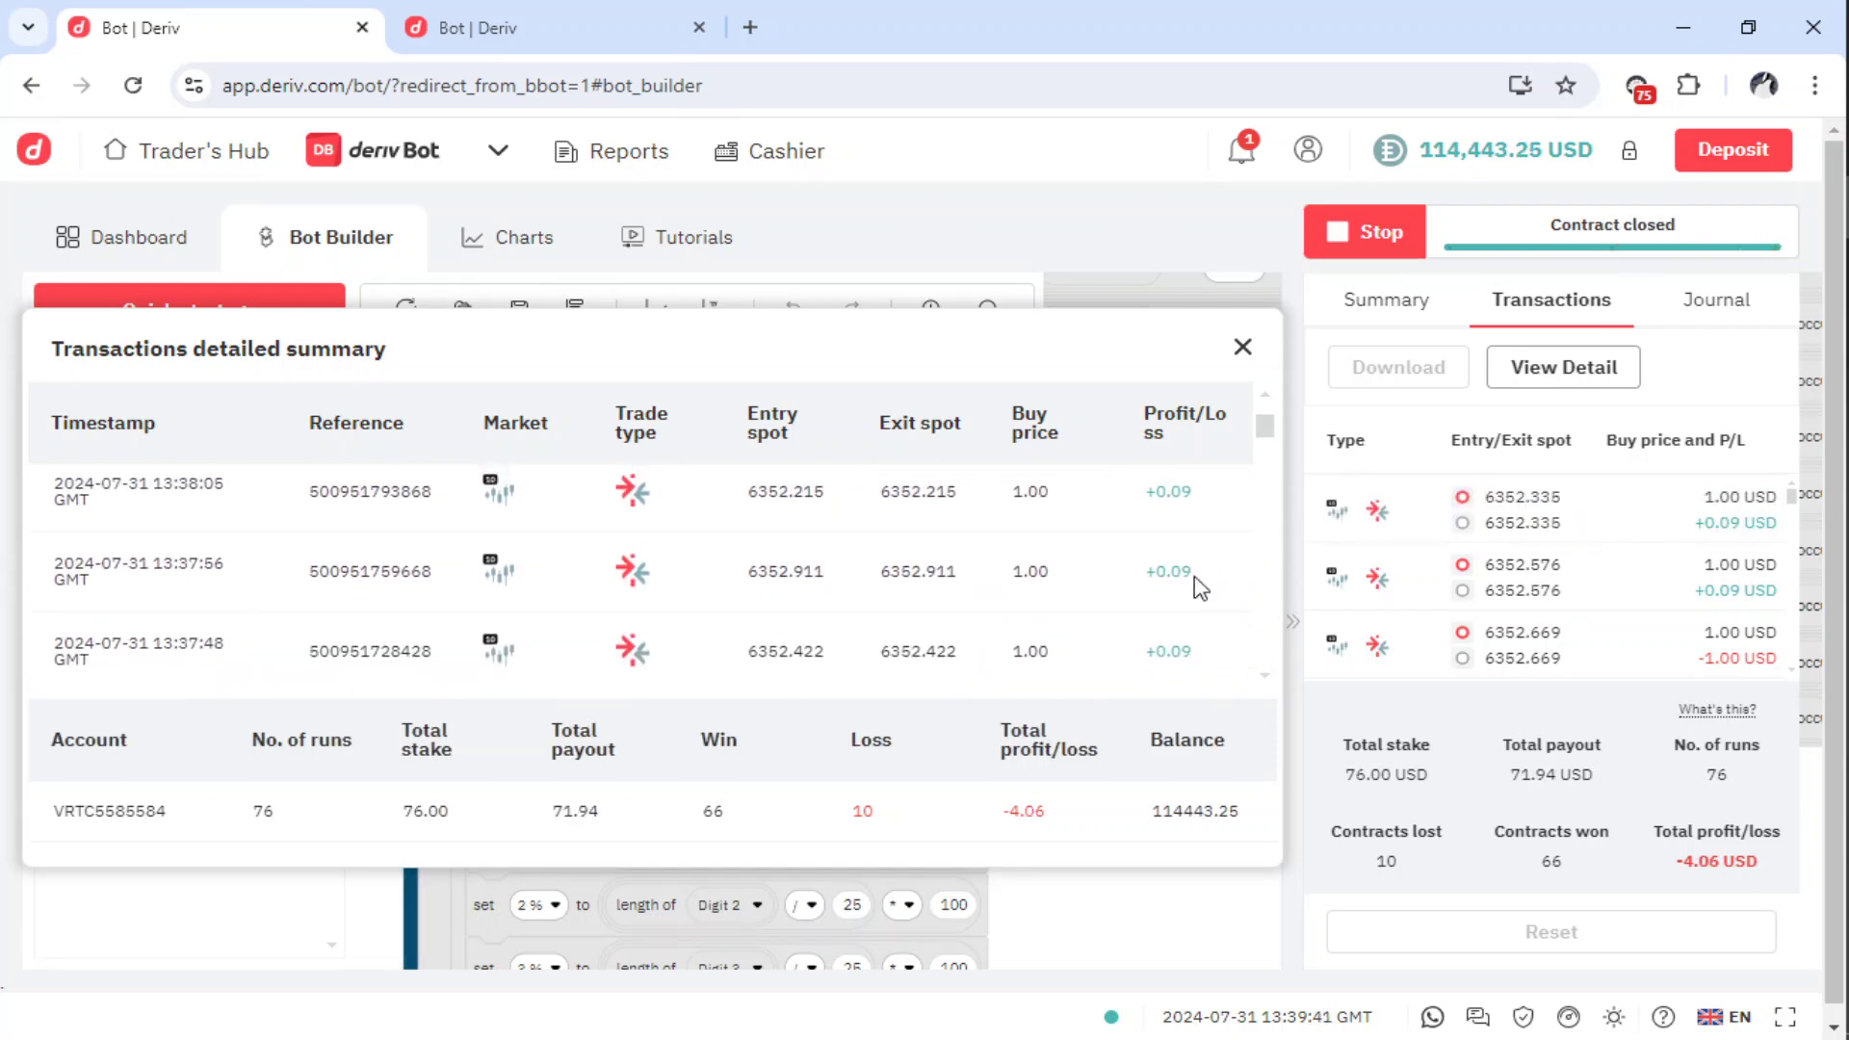
scroll(1199, 587, "down", 5)
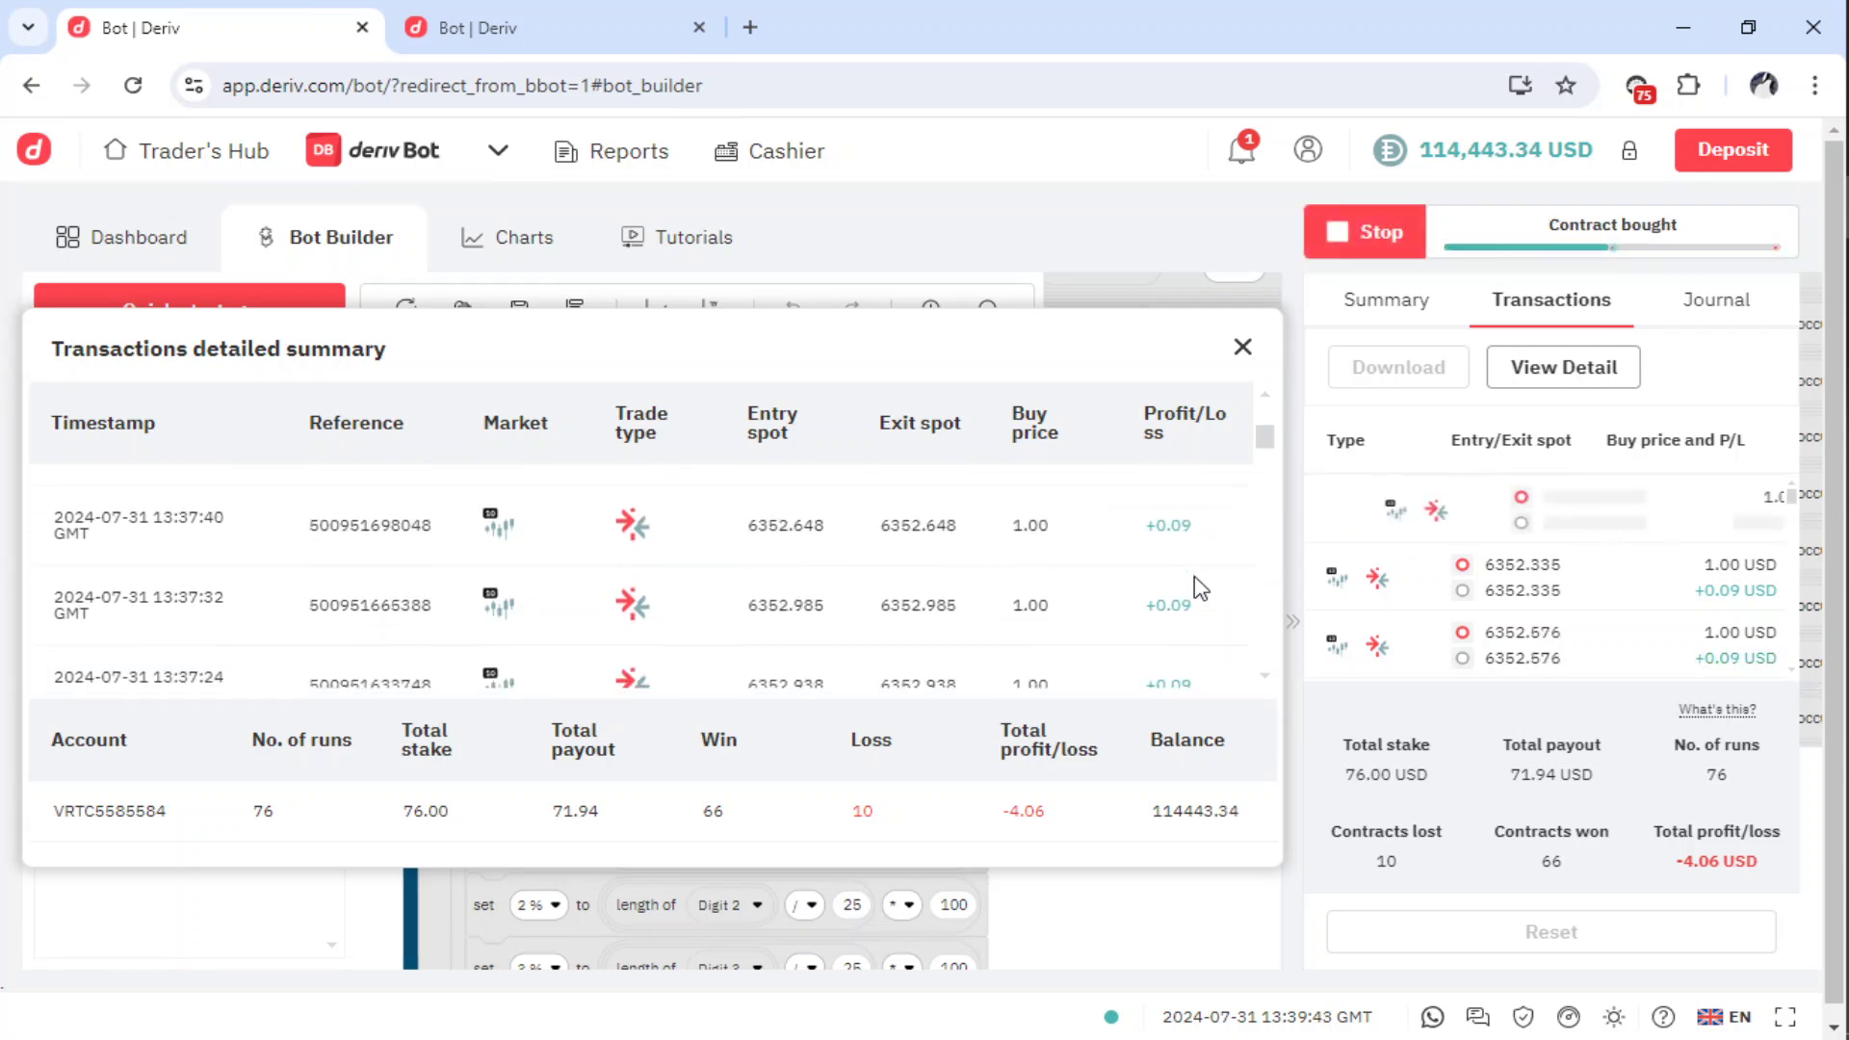
scroll(1199, 587, "up", 1)
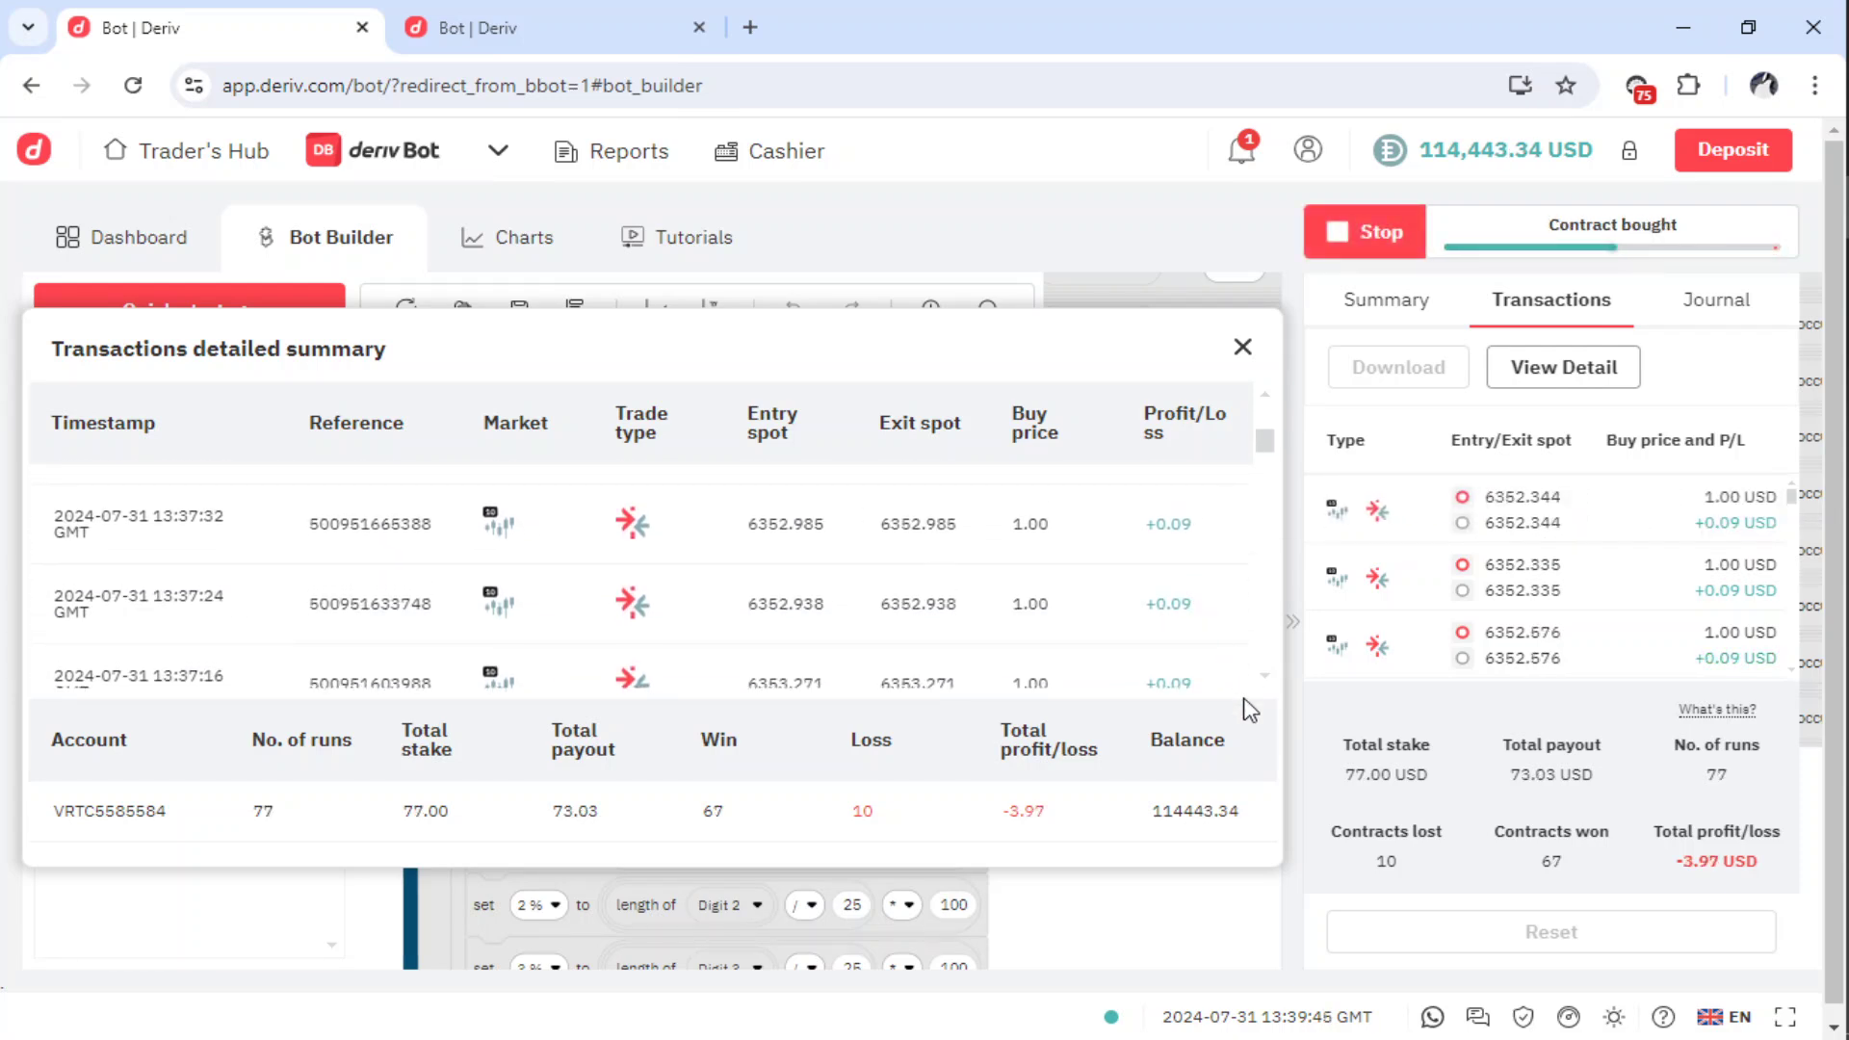